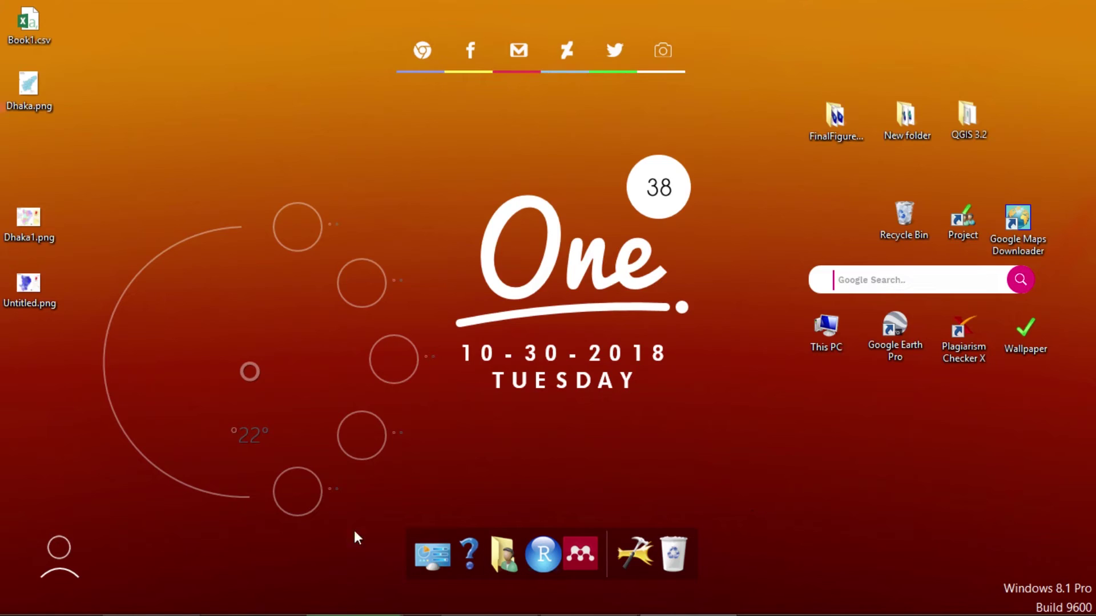
Step: Launch ArcMap 10.1 and dismiss its Getting Started dialog to begin with a blank map
key(super)
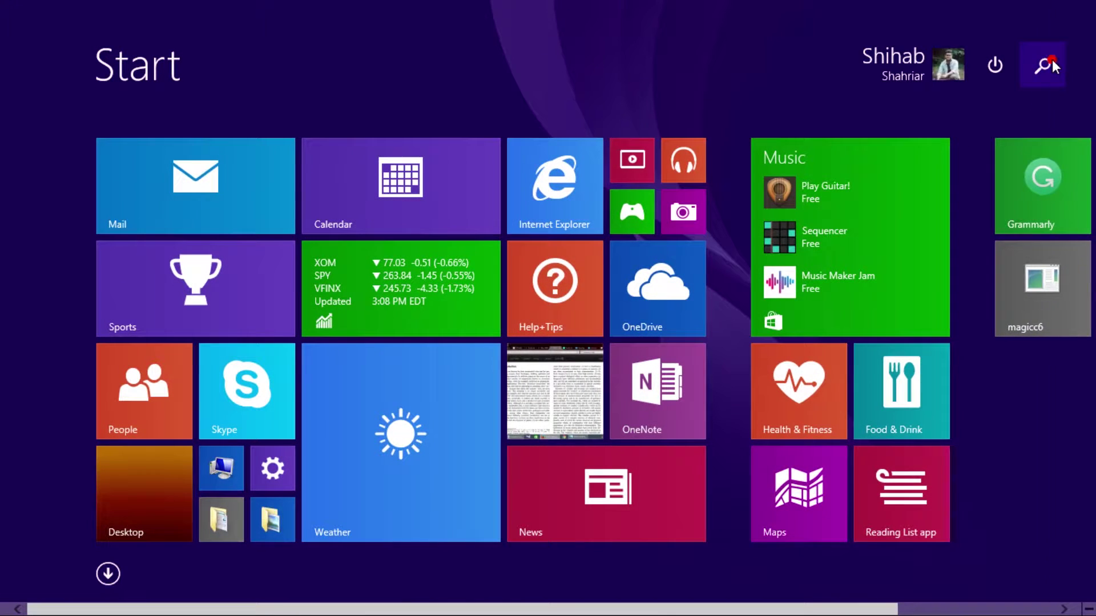
click(1052, 59)
text(arcMap 10.1)
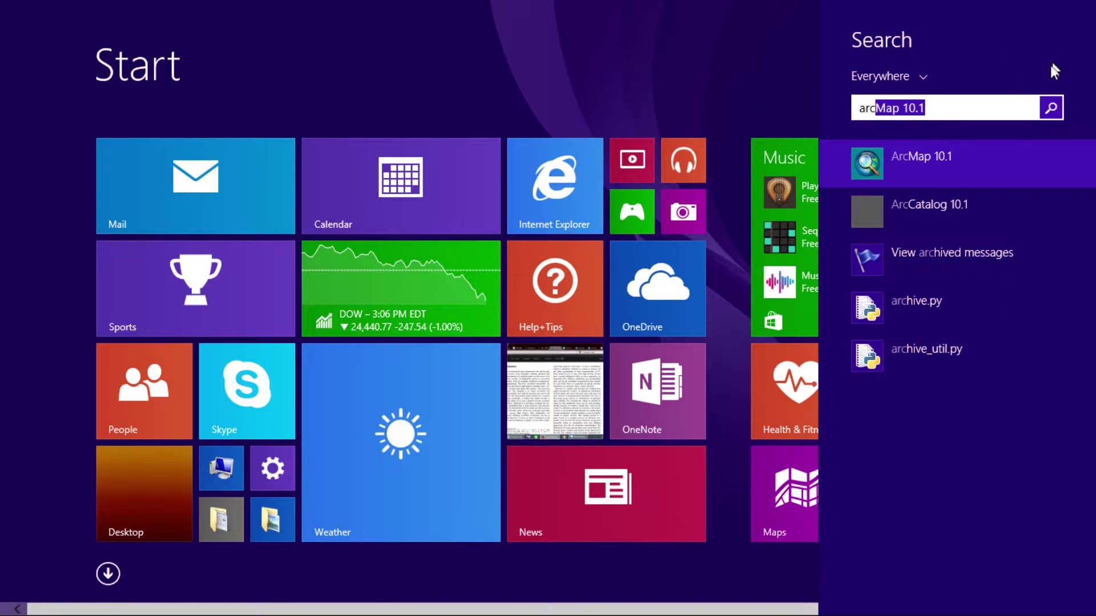
click(984, 155)
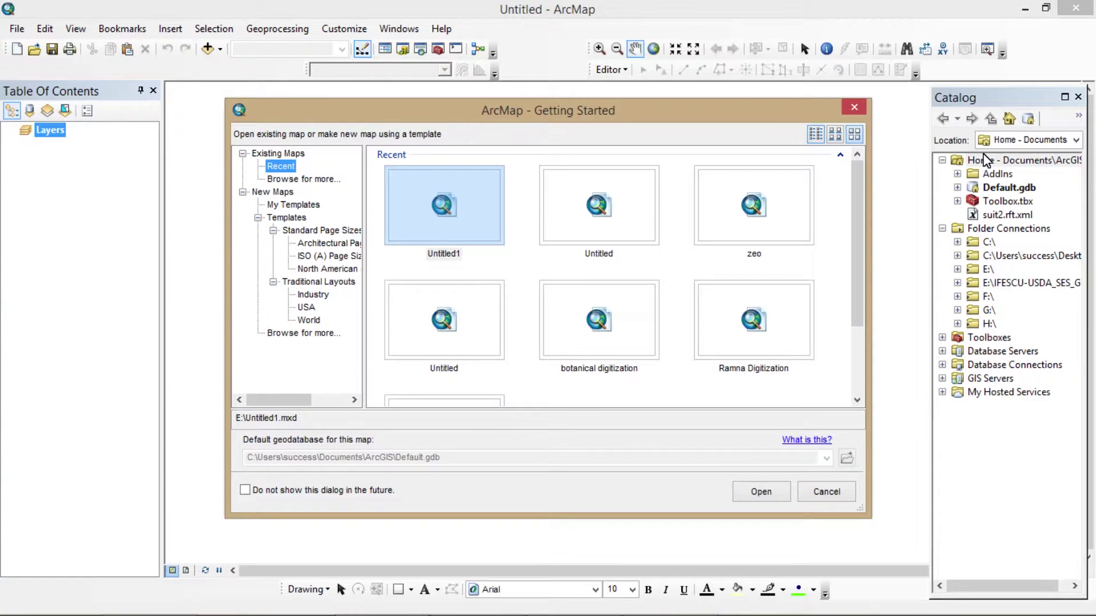
click(857, 113)
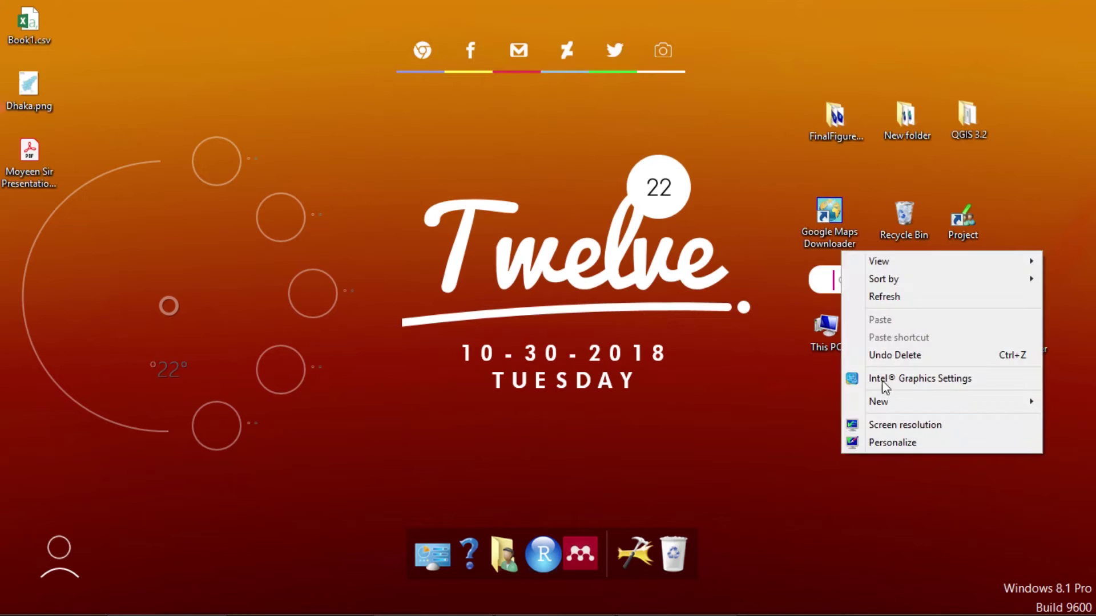
click(905, 301)
right_click(779, 437)
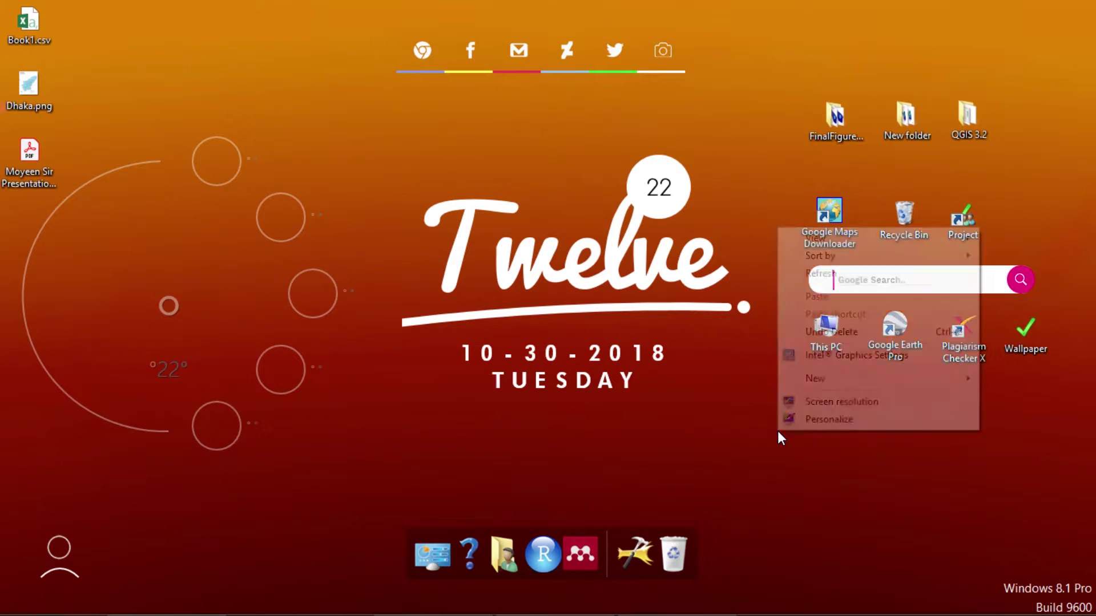
click(837, 274)
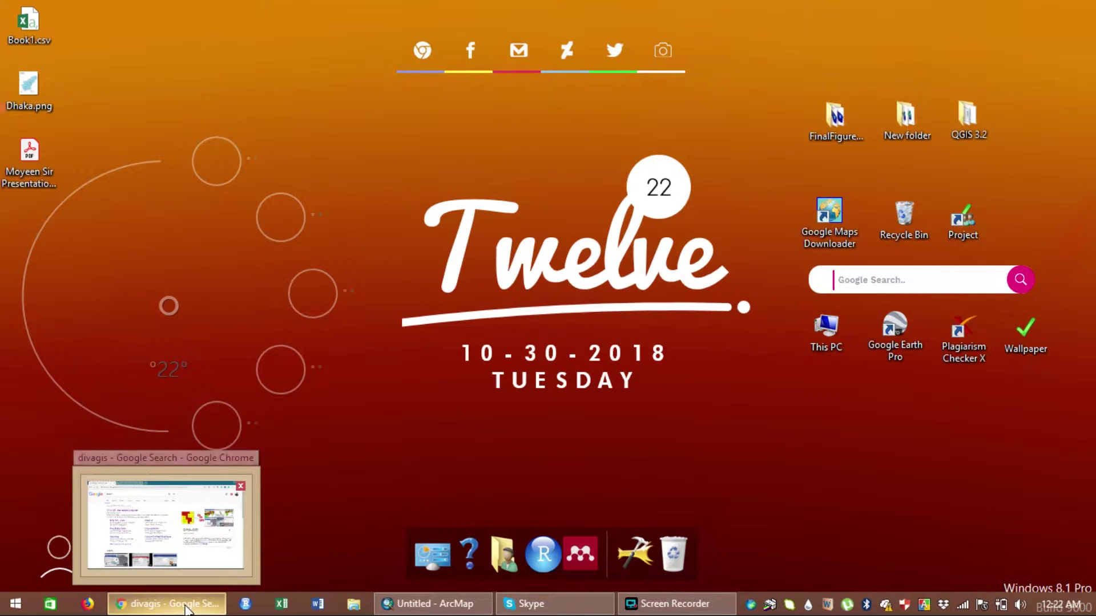
Step: Switch to Chrome, open the DIVA-GIS site from the search results in a new tab, and go to its country level data page
click(186, 609)
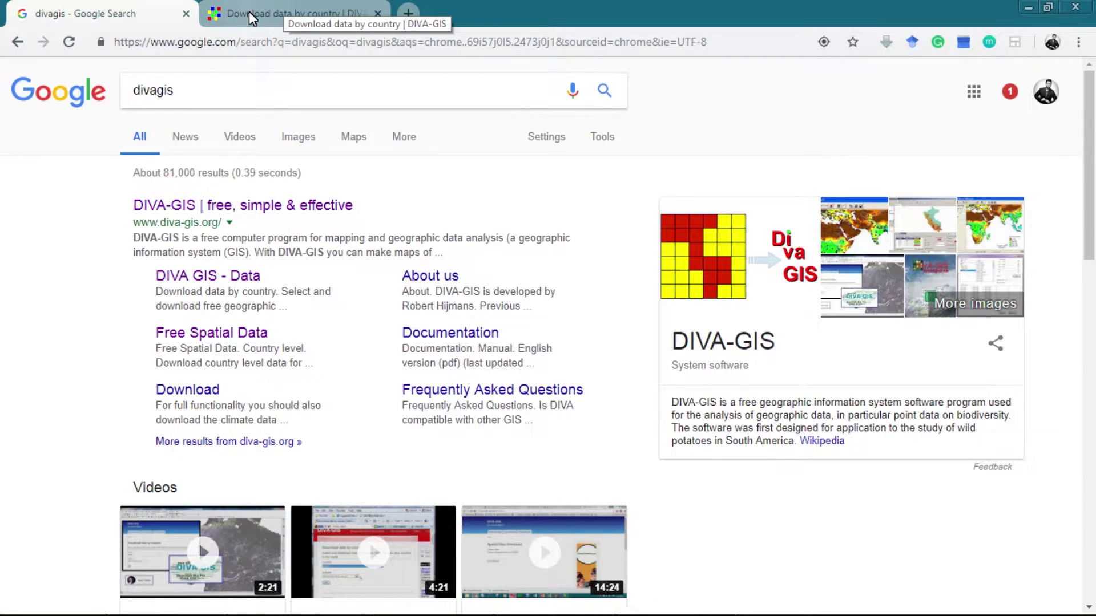
right_click(211, 209)
click(232, 213)
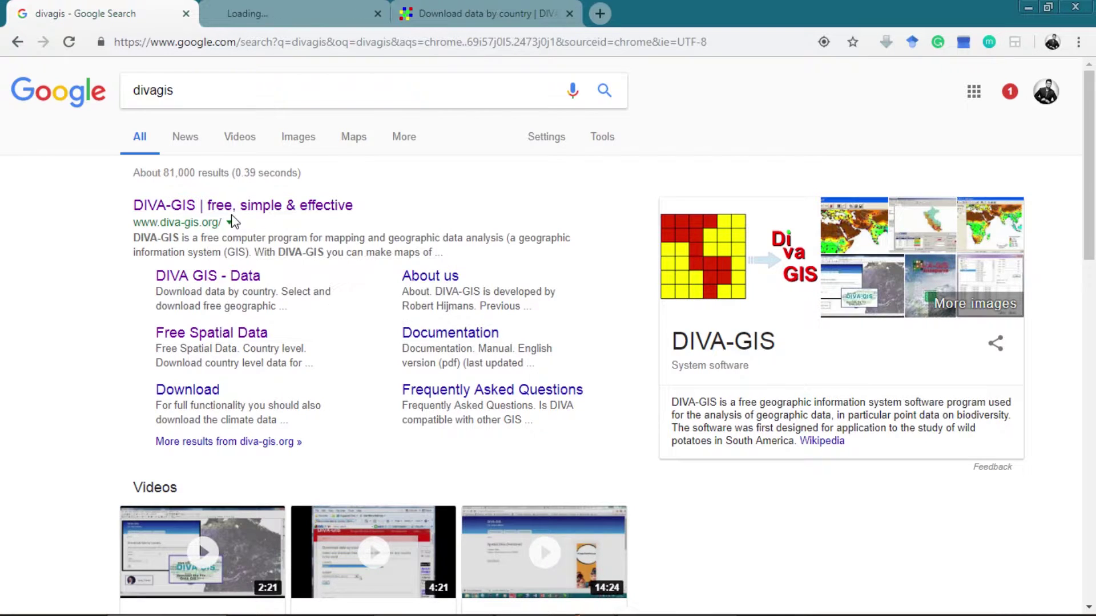
click(285, 10)
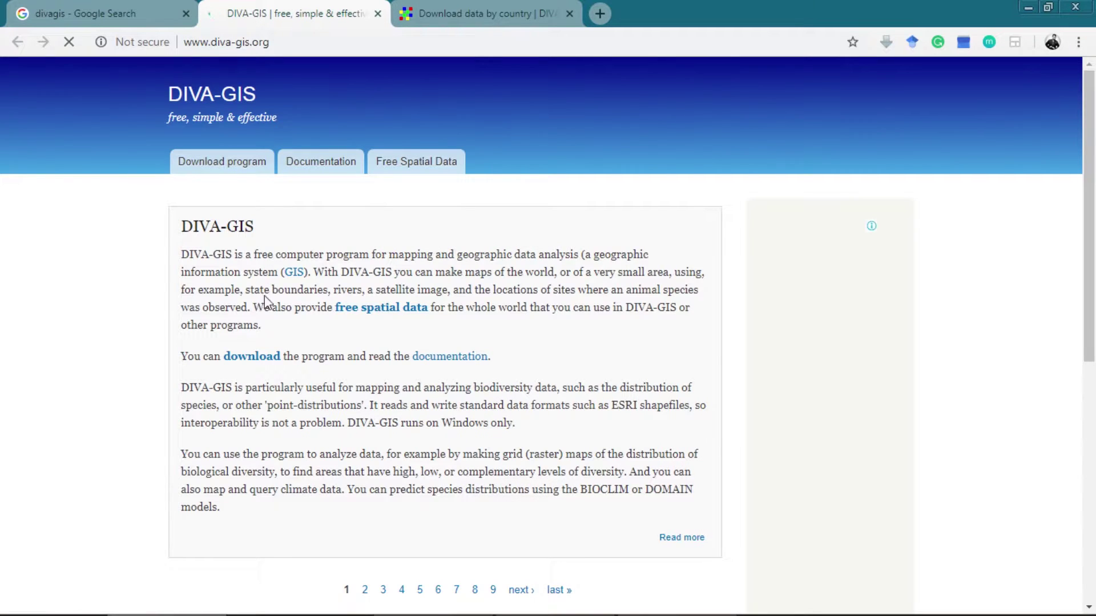
click(427, 167)
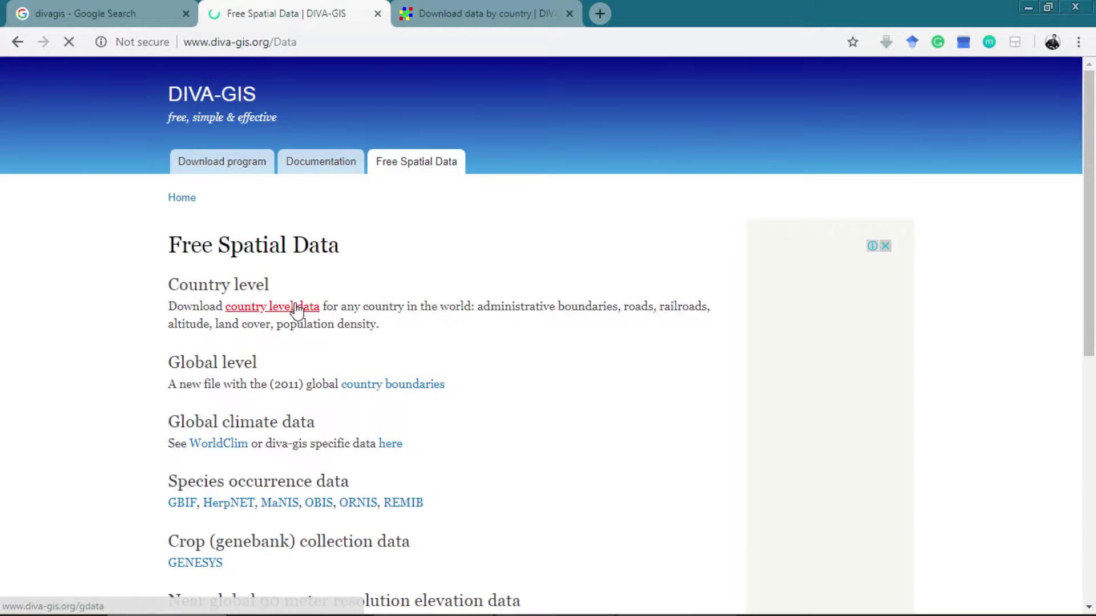
click(295, 308)
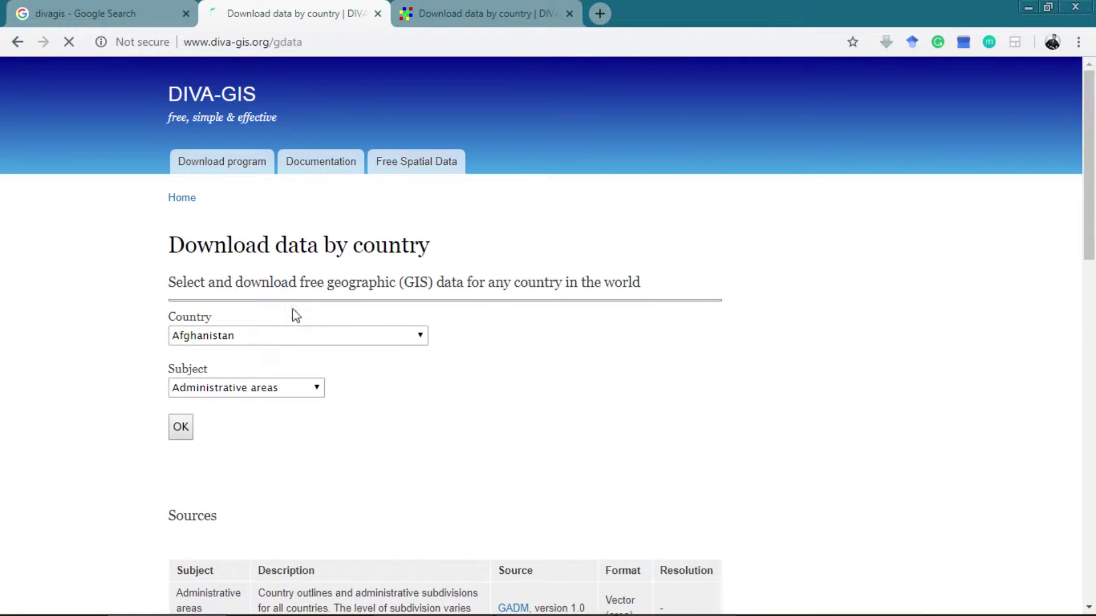
Step: Download the Administrative areas data for Bangladesh from DIVA-GIS
click(293, 341)
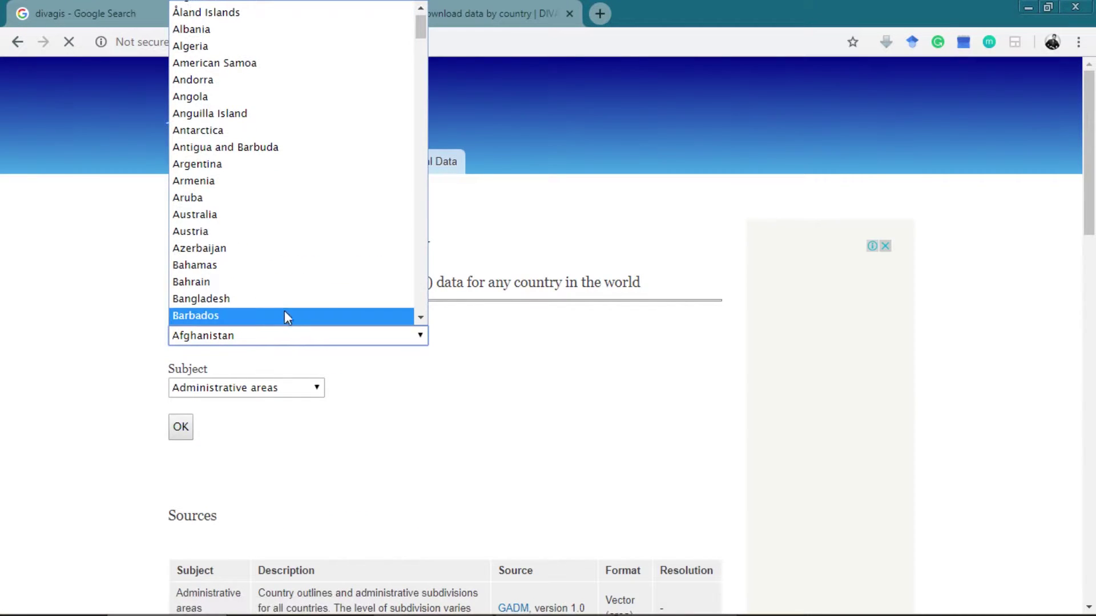
click(289, 299)
click(279, 387)
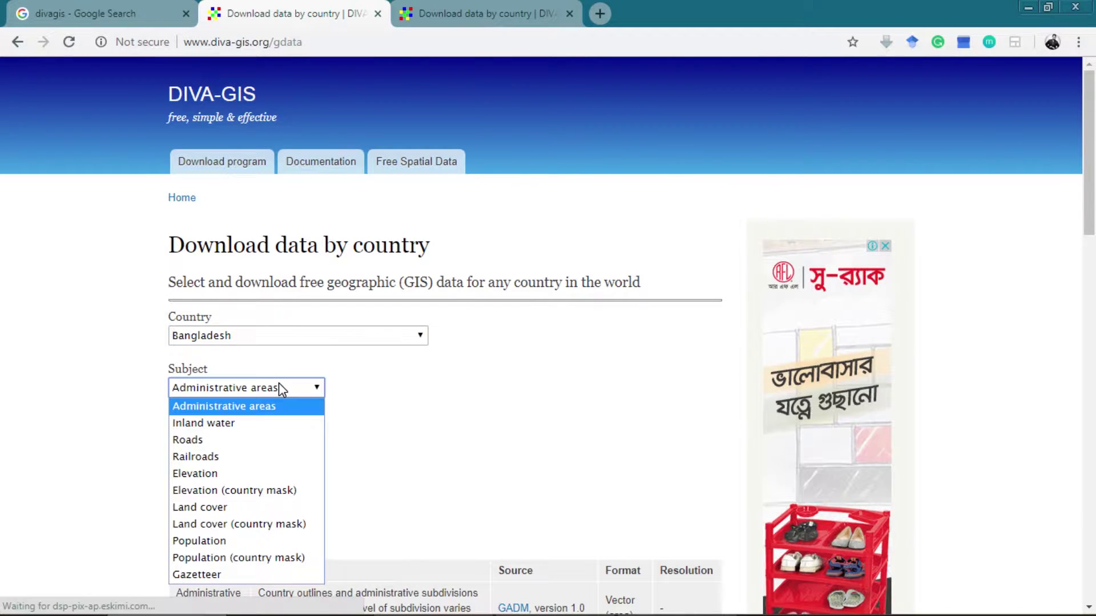
click(265, 406)
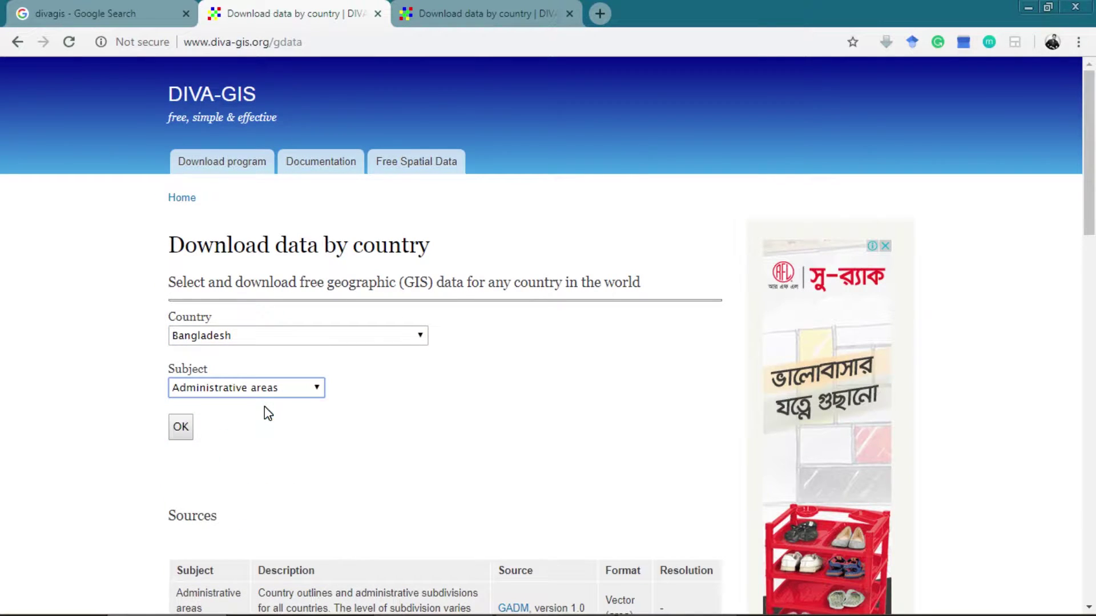
click(176, 437)
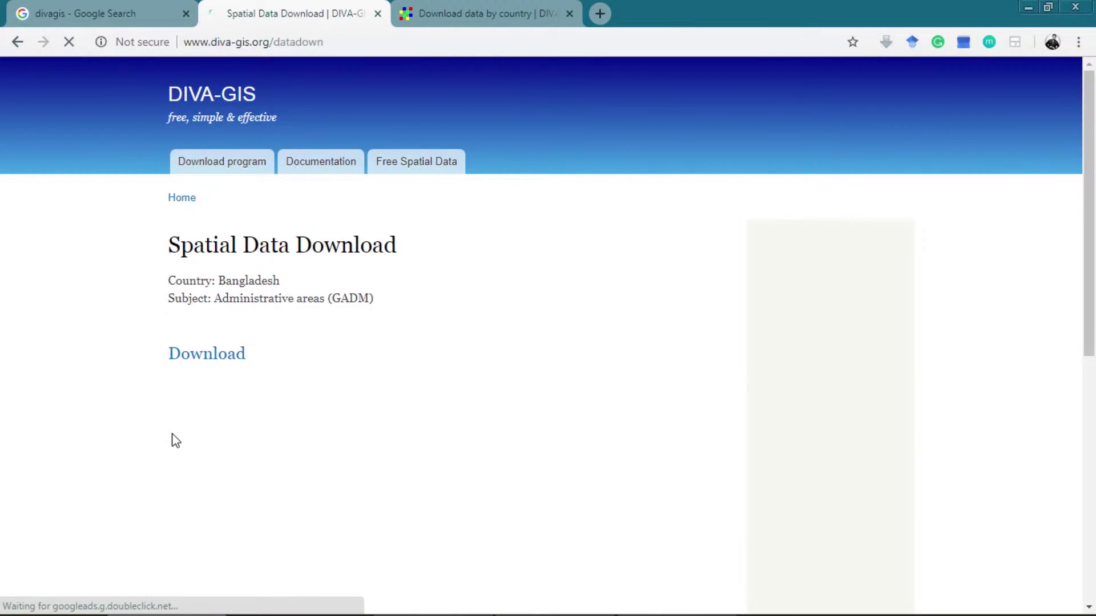
click(227, 360)
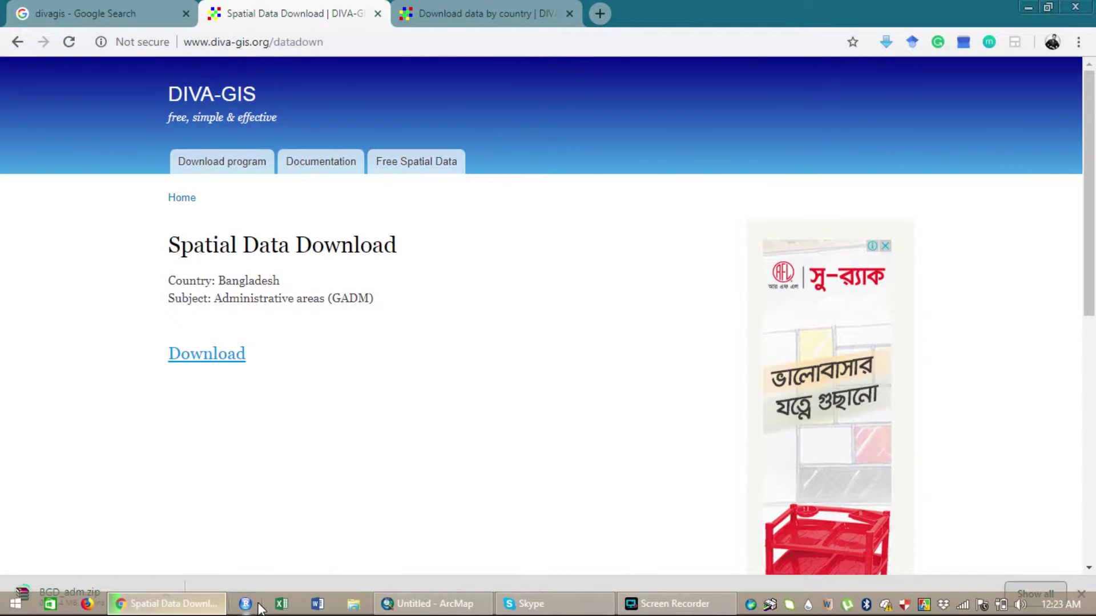
Step: Switch to ArcMap and add the BGD_adm2.shp shapefile from the NOTES\GIS folder on drive E to the map
click(409, 602)
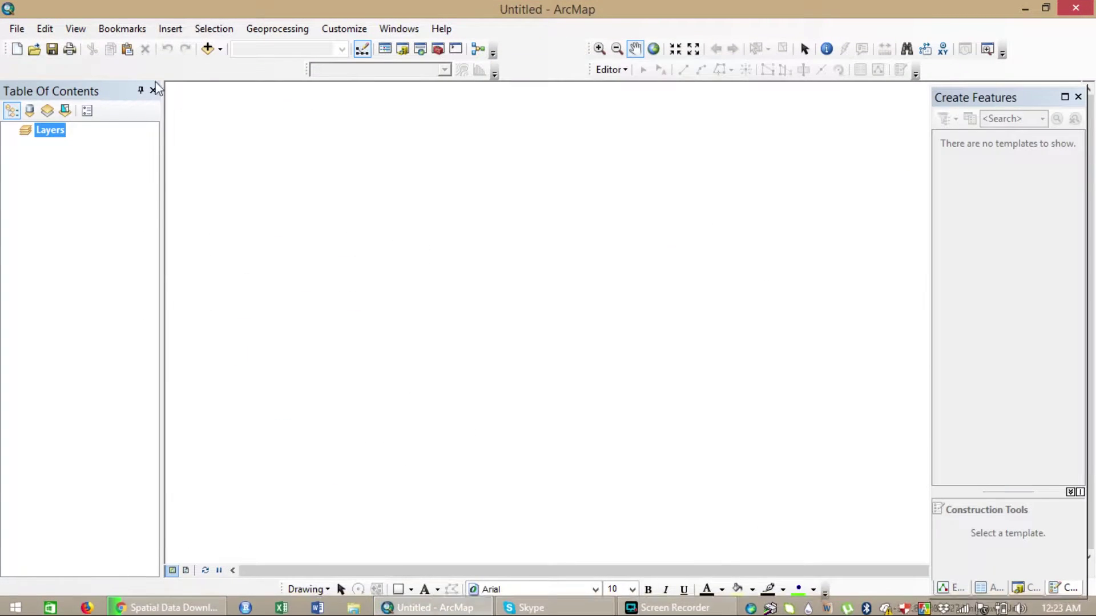
click(203, 50)
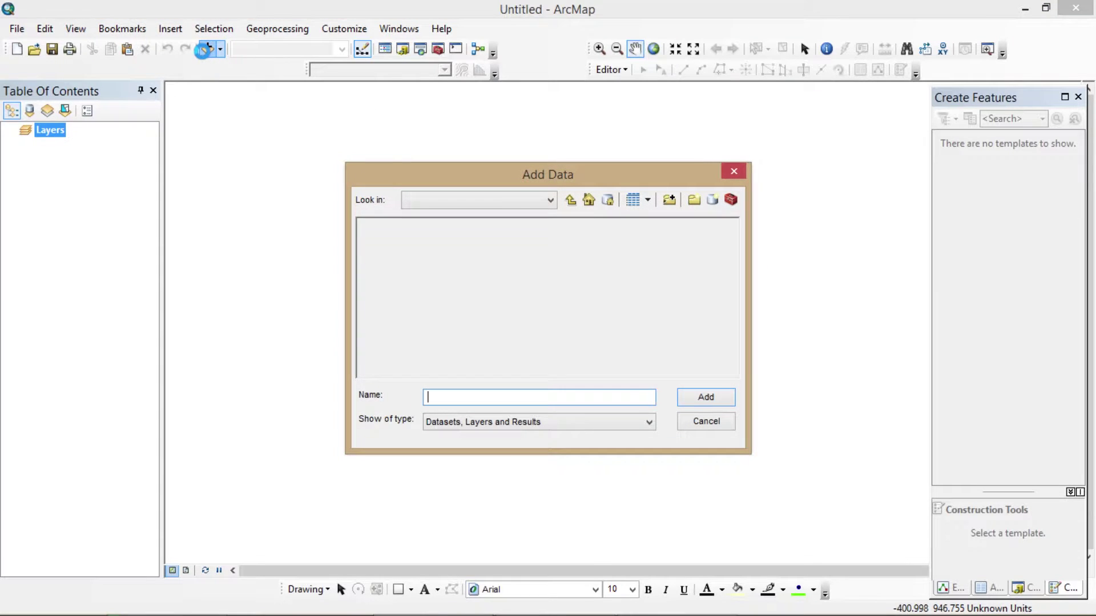
click(494, 204)
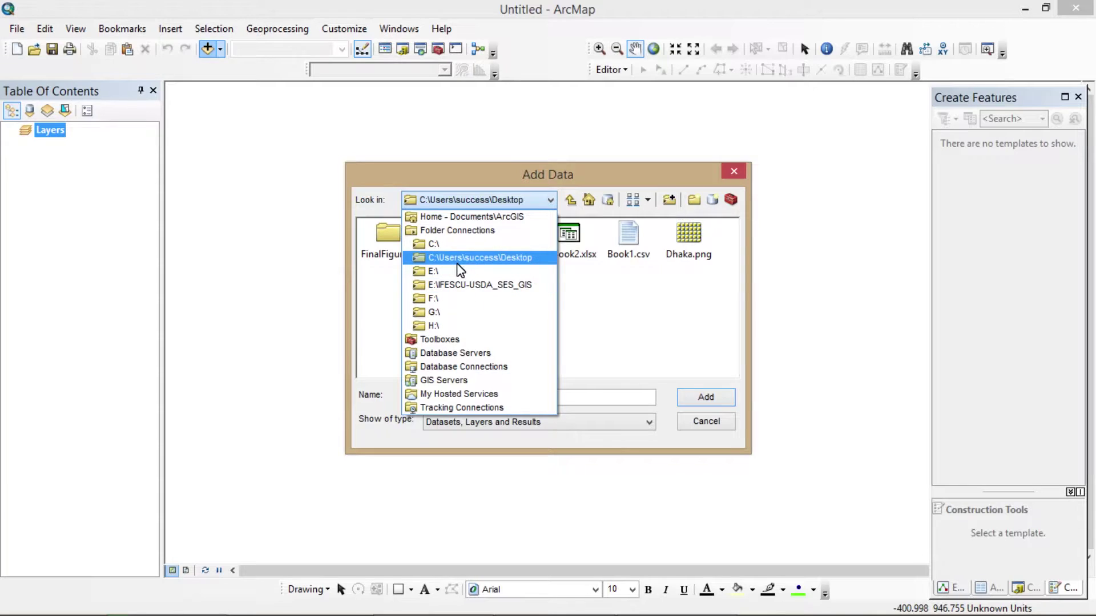
click(455, 272)
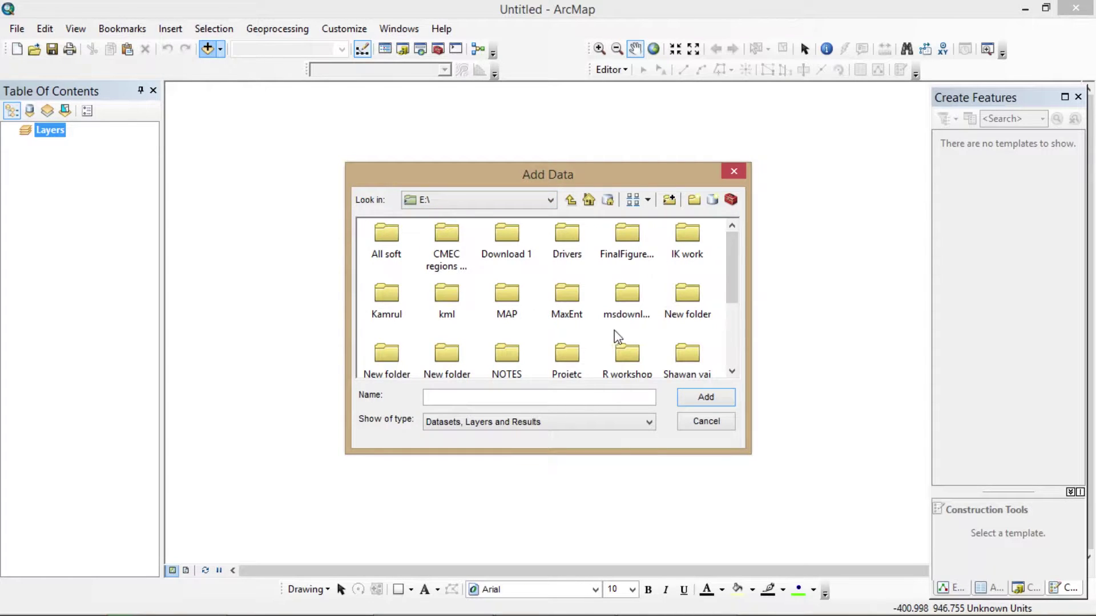
double_click(495, 357)
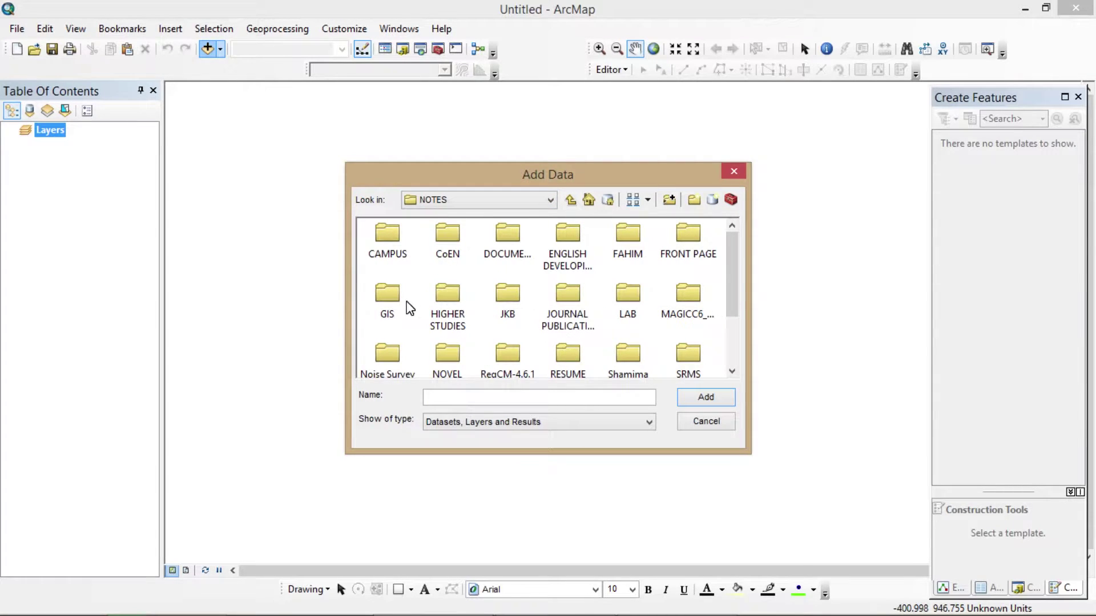
double_click(390, 297)
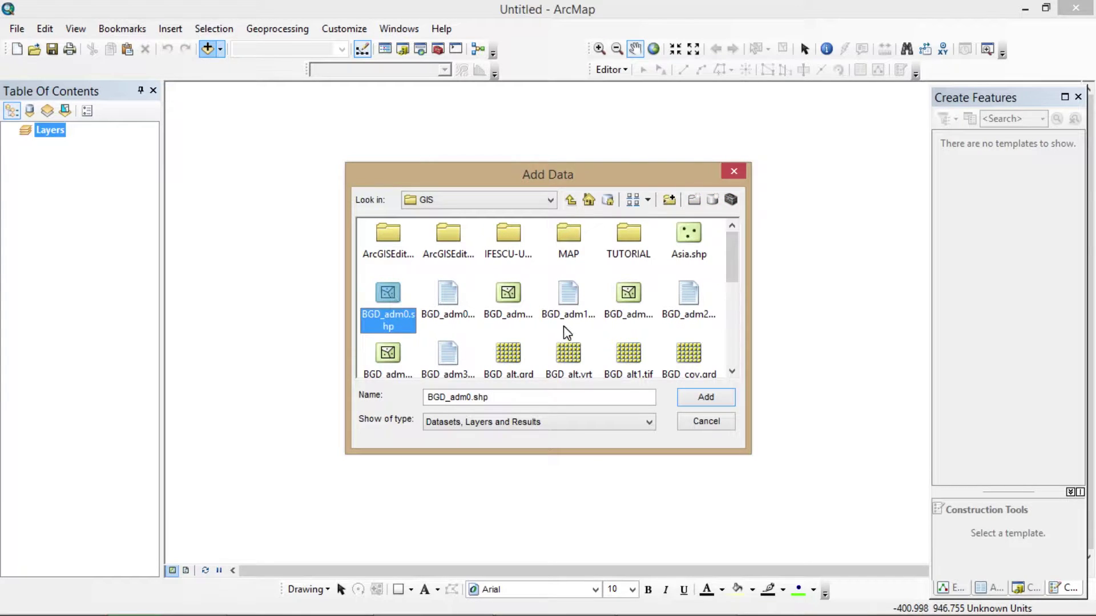
click(628, 316)
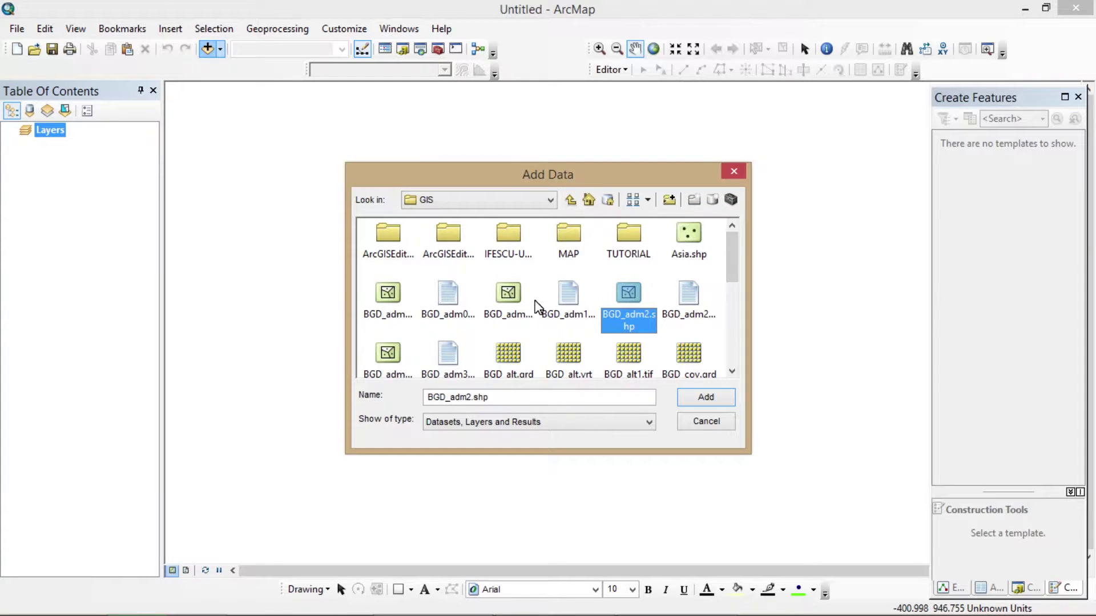
click(505, 301)
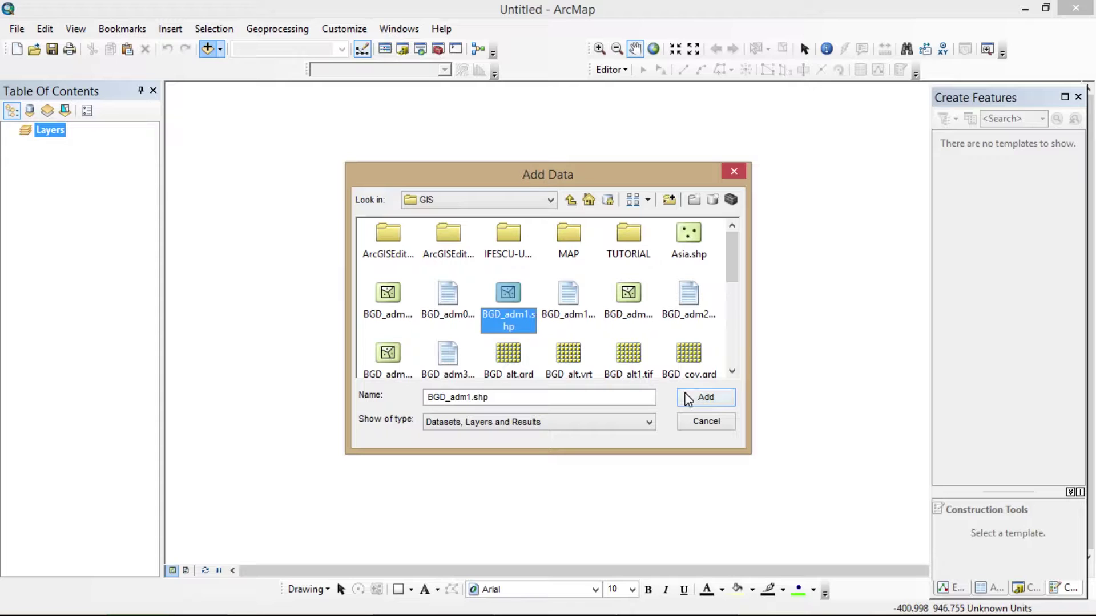
click(641, 307)
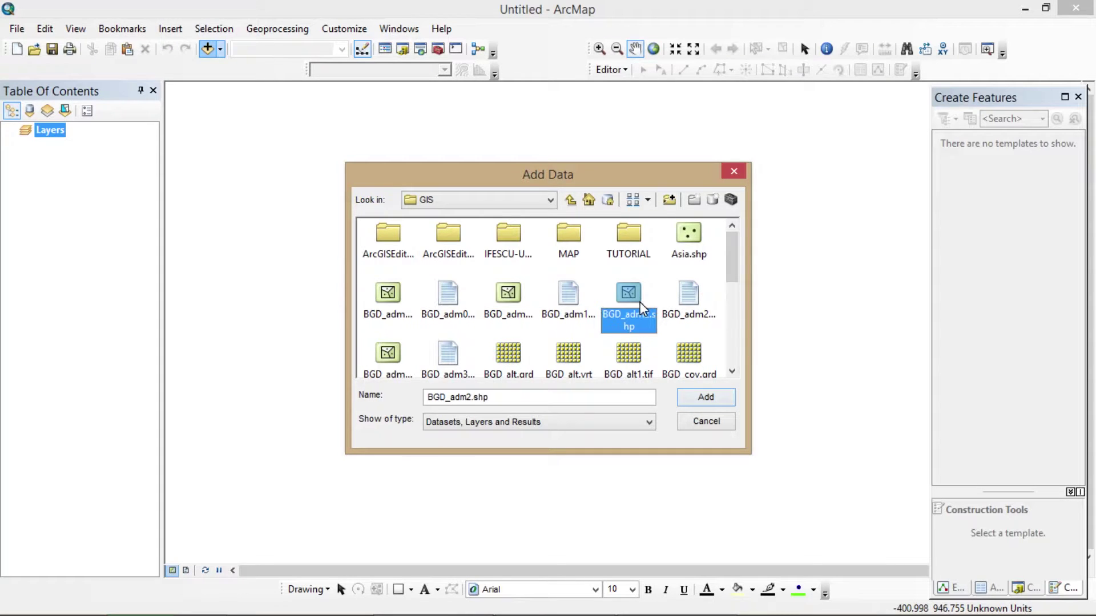
click(707, 398)
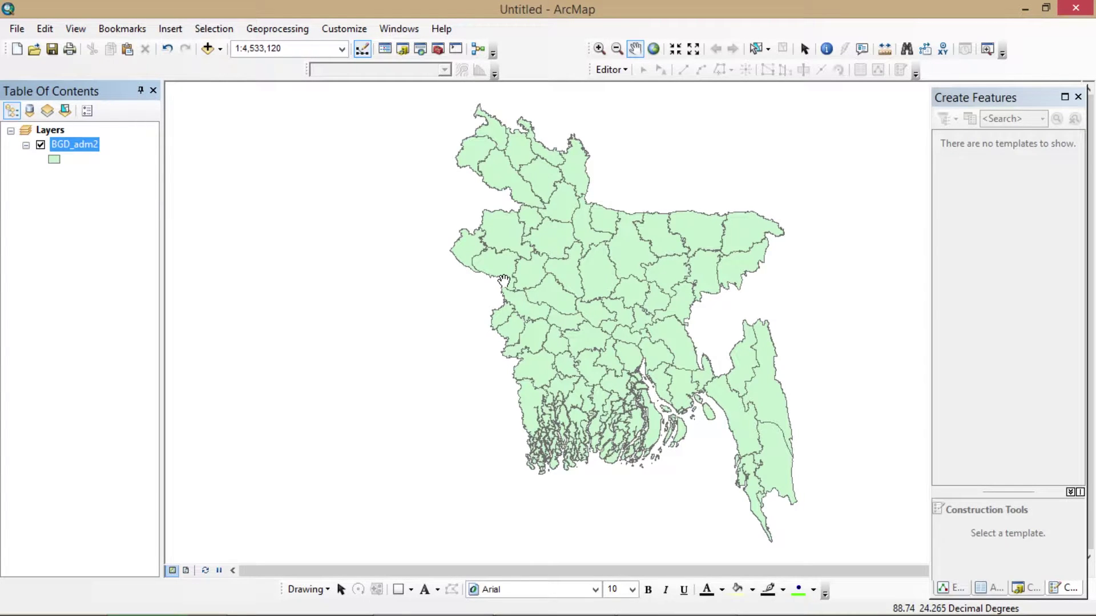
Step: Examine the Dhaka rows and the NAME_1 and ID_2 fields in the BGD_adm2 attribute table
double_click(88, 145)
right_click(89, 145)
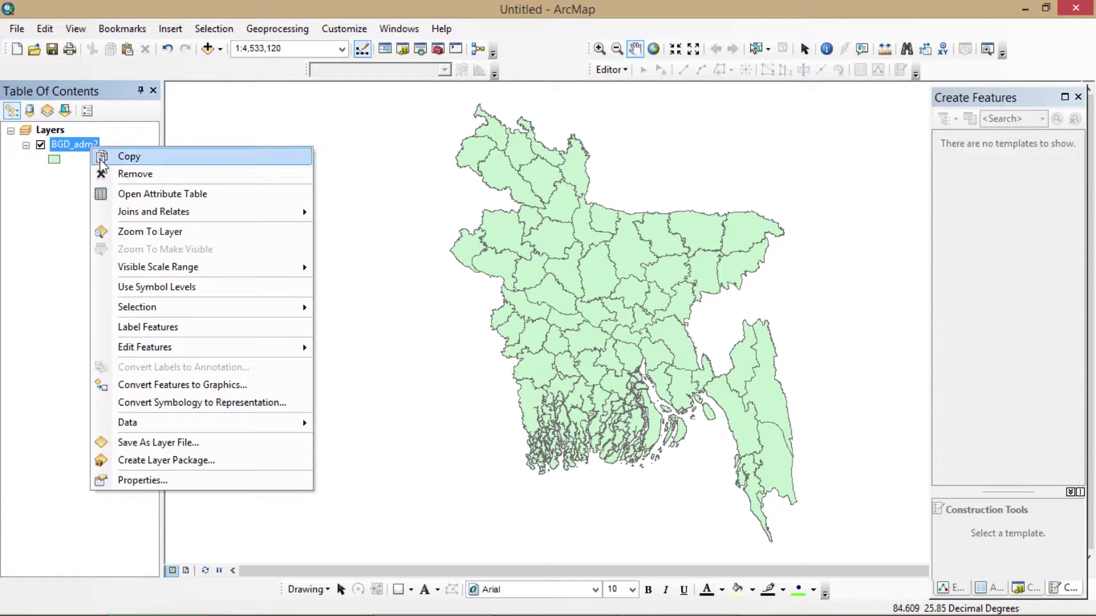
click(115, 191)
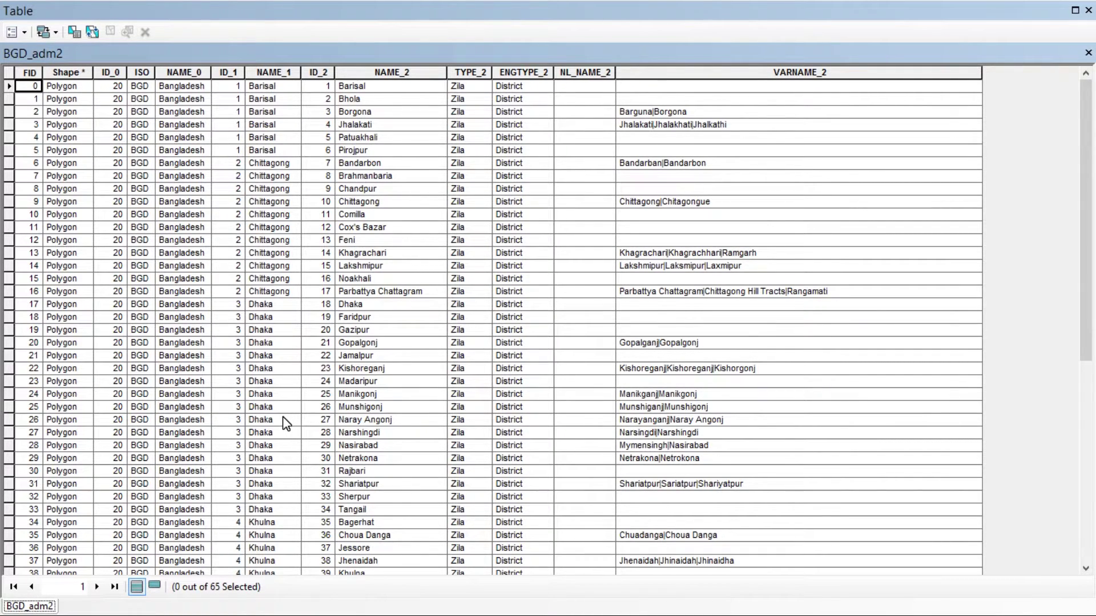
click(277, 308)
click(275, 321)
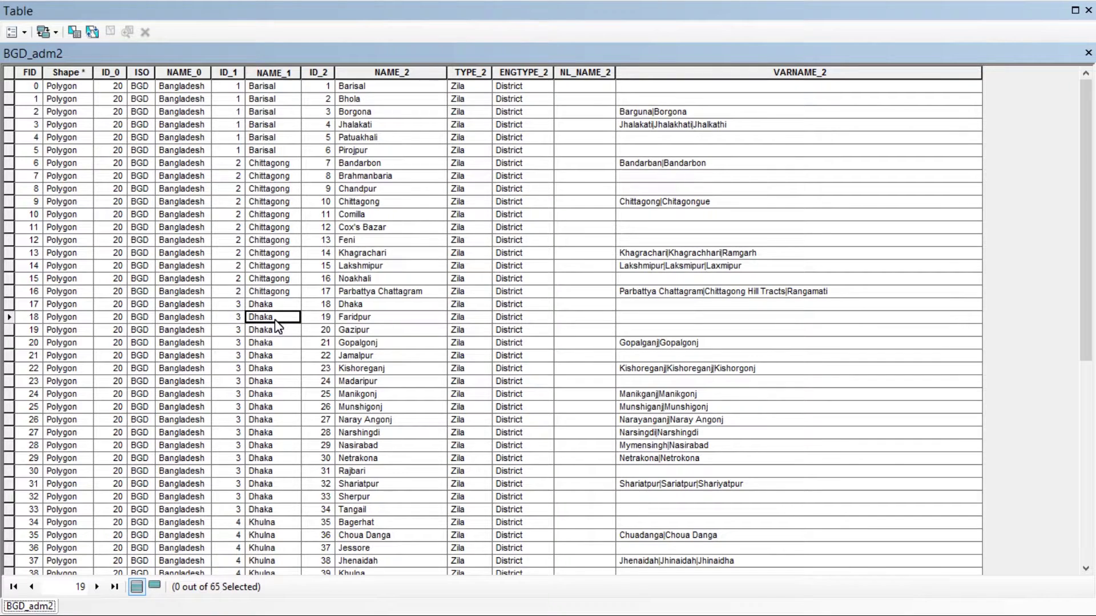
click(275, 344)
click(276, 370)
click(275, 407)
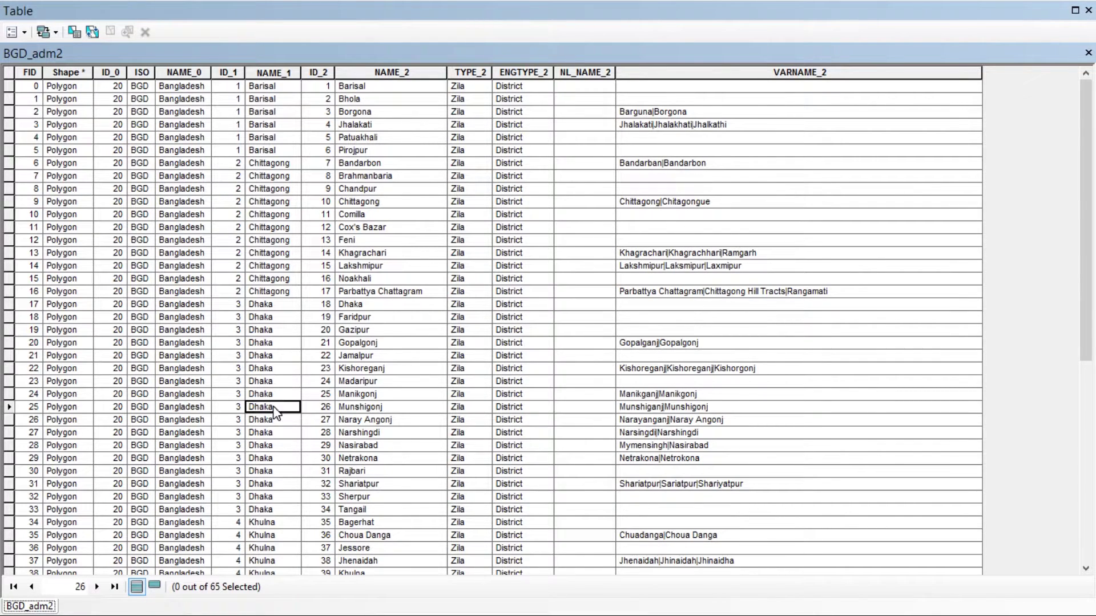
click(279, 72)
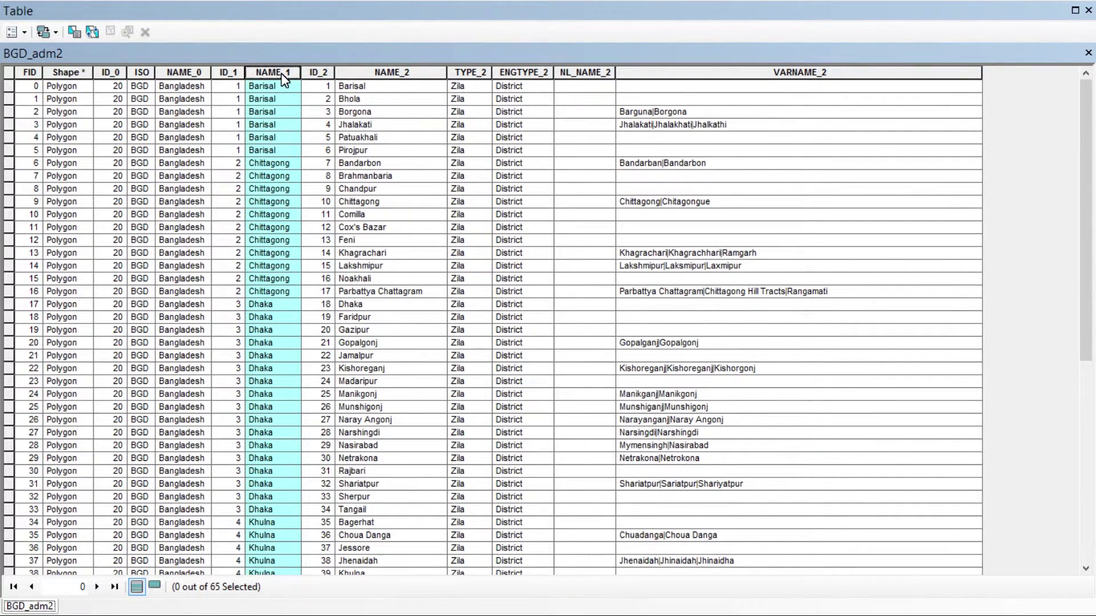
click(309, 73)
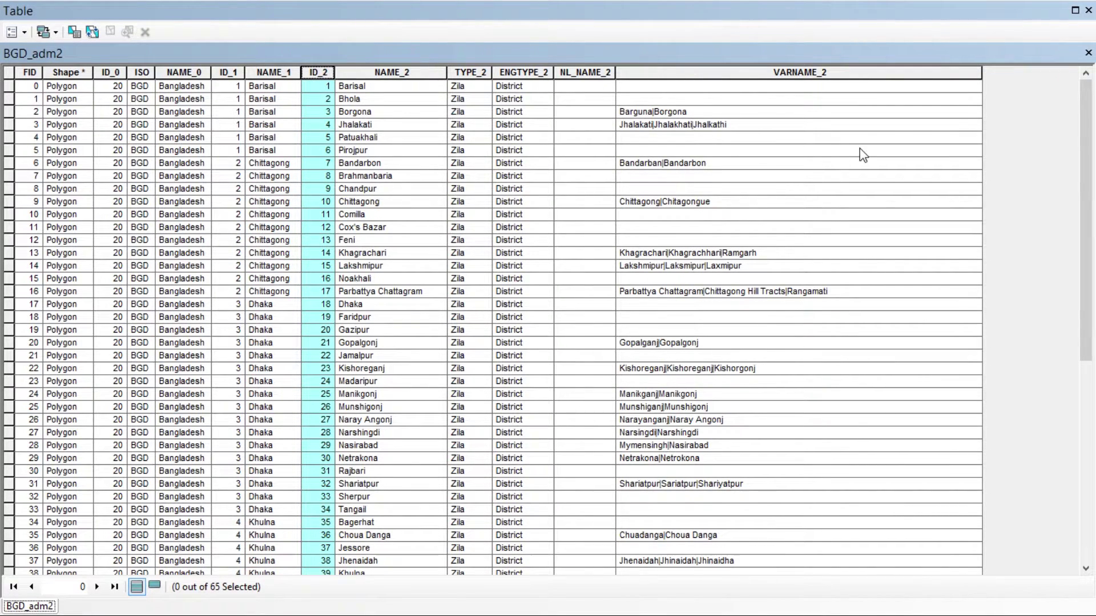
click(1089, 53)
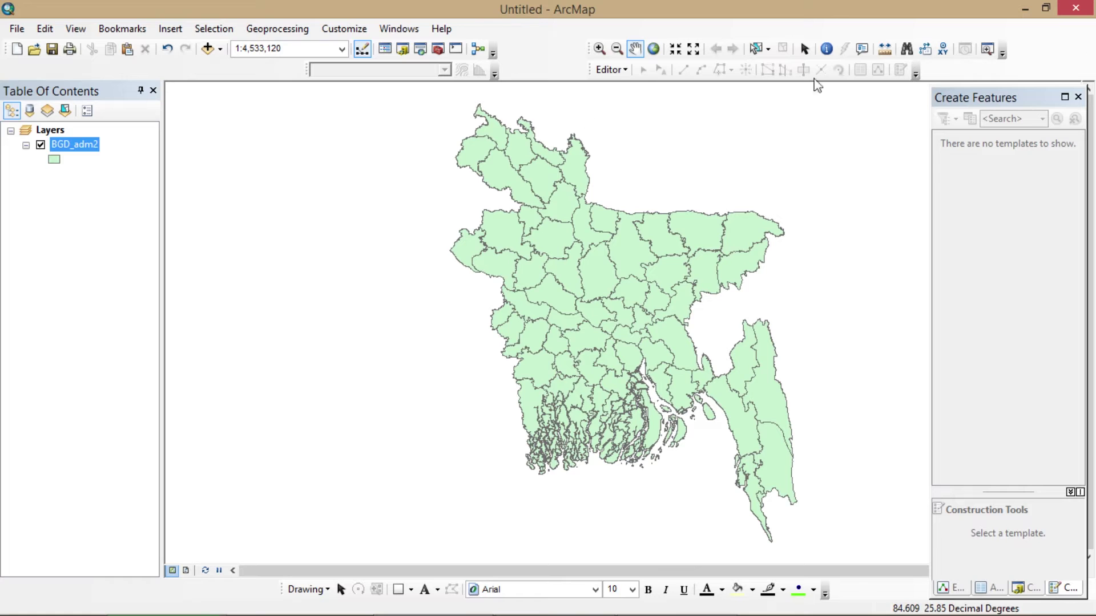
Step: Select the BGD_adm2 features by attribute with the expression "NAME_1" = 'Dhaka'
click(201, 32)
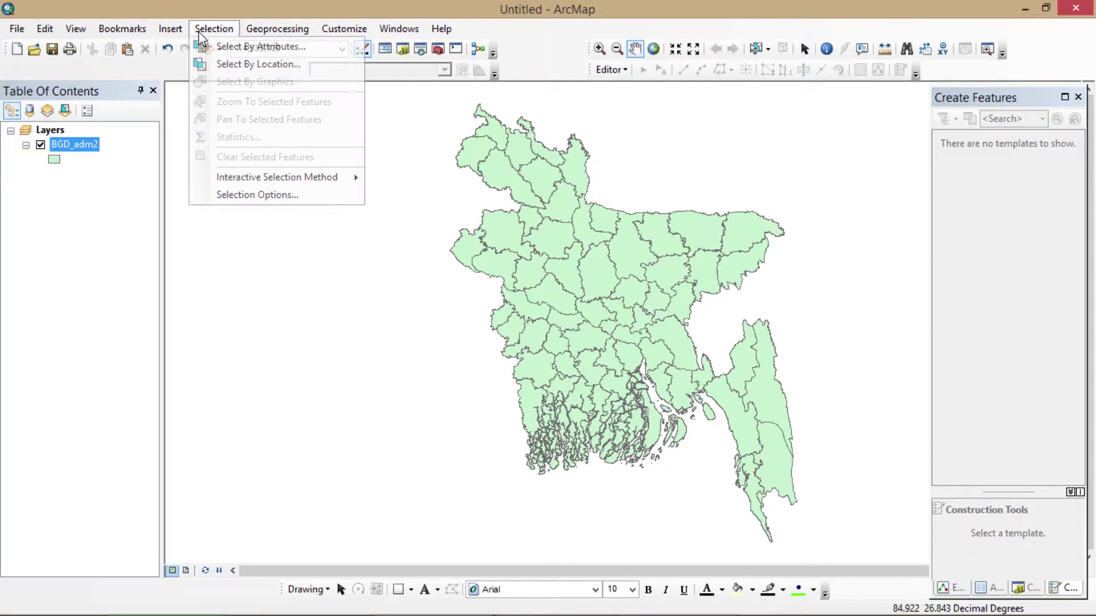
click(207, 44)
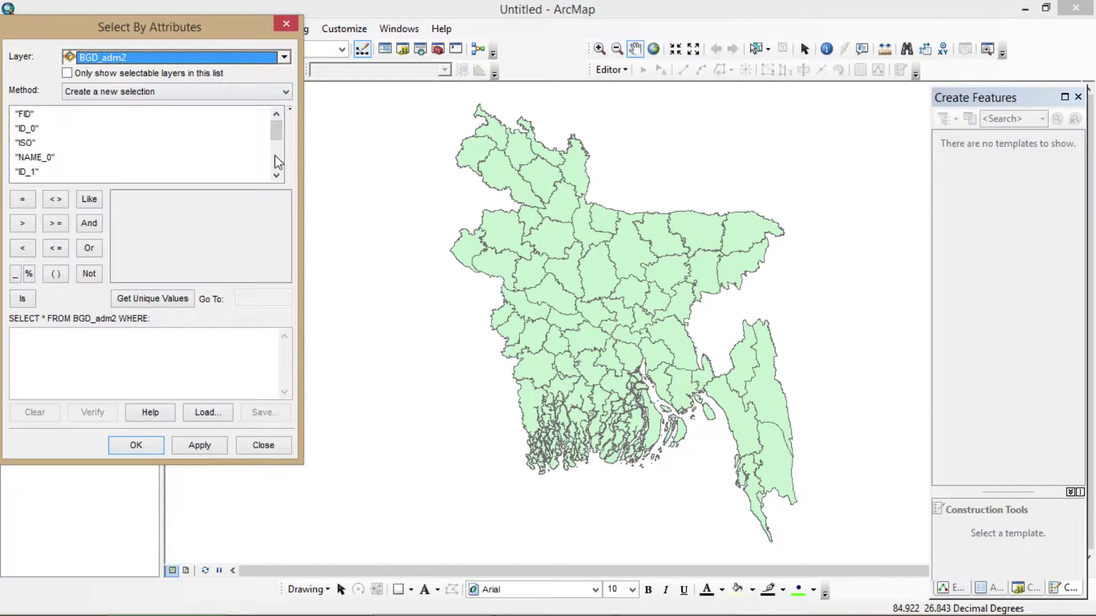
double_click(276, 175)
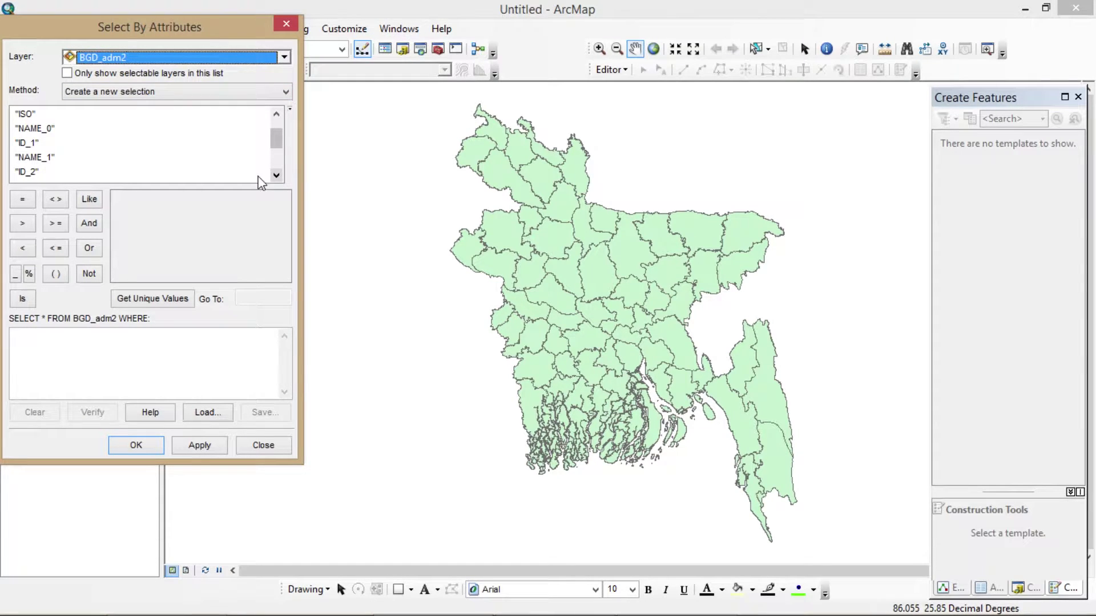
double_click(50, 159)
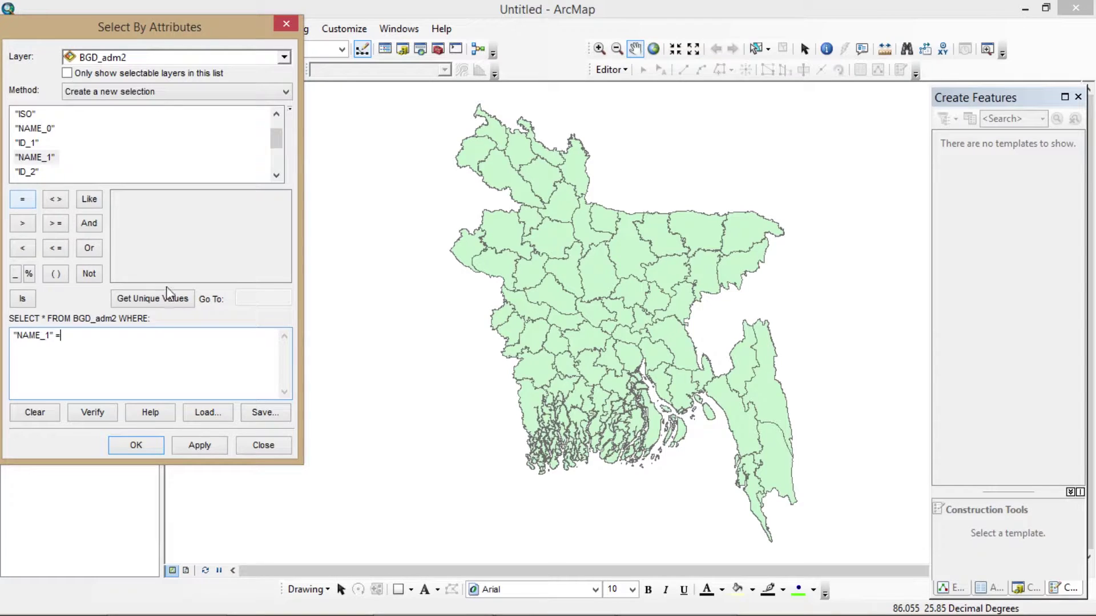
click(170, 304)
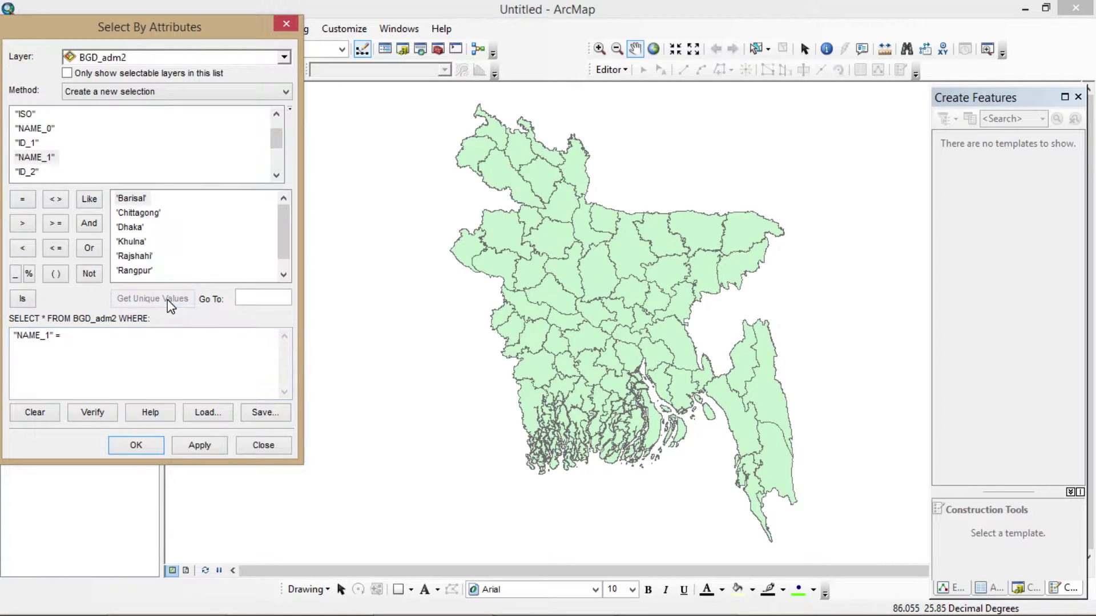
double_click(137, 228)
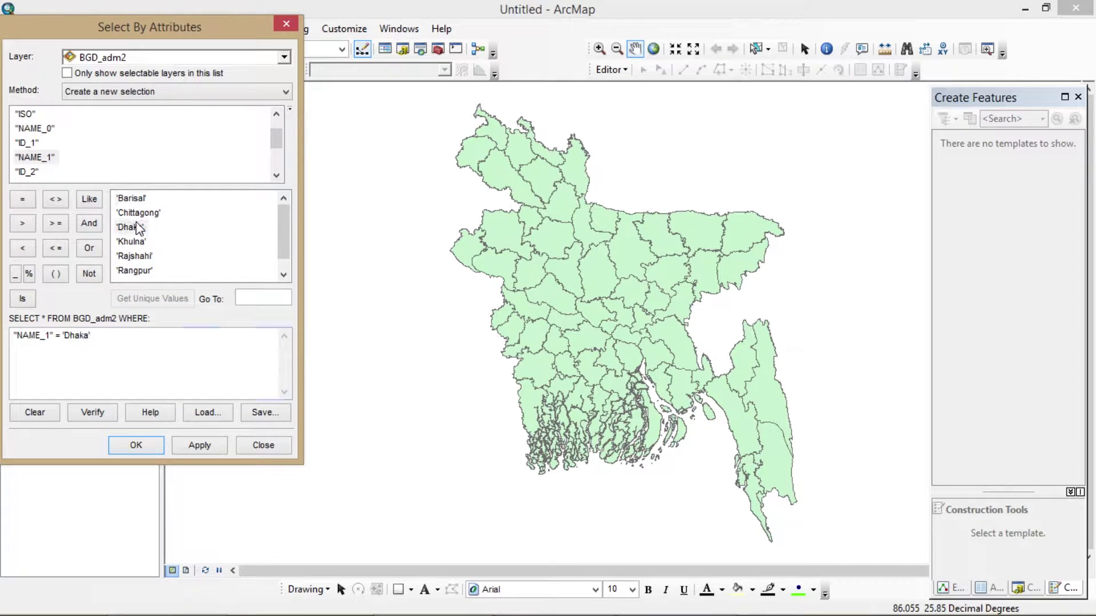
click(209, 450)
click(137, 445)
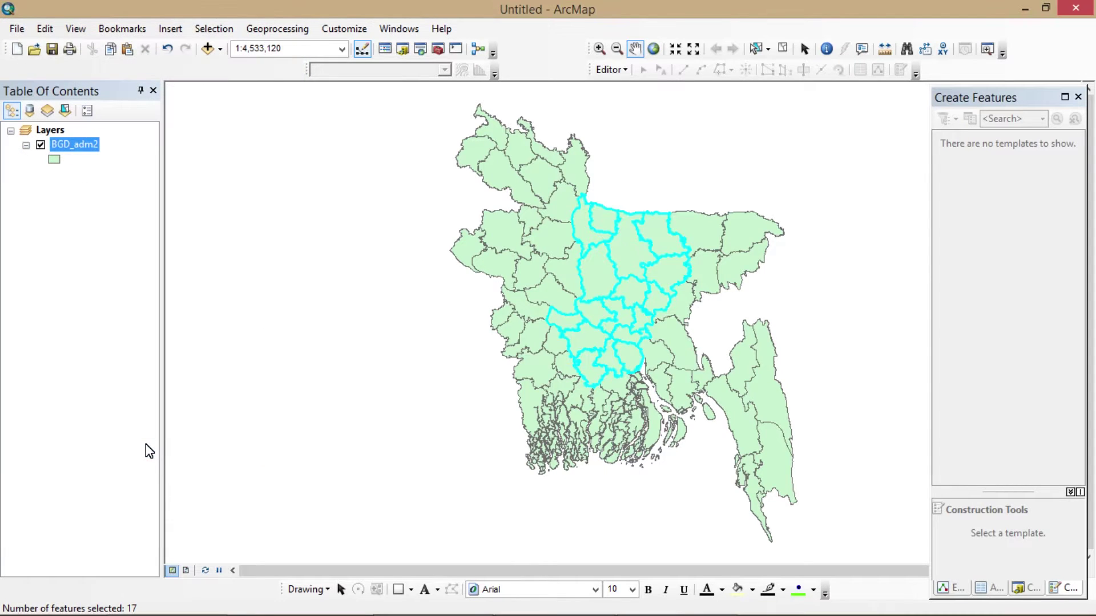
Step: Create a new layer from the selected Dhaka features of BGD_adm2
right_click(91, 152)
mouse_move(256, 308)
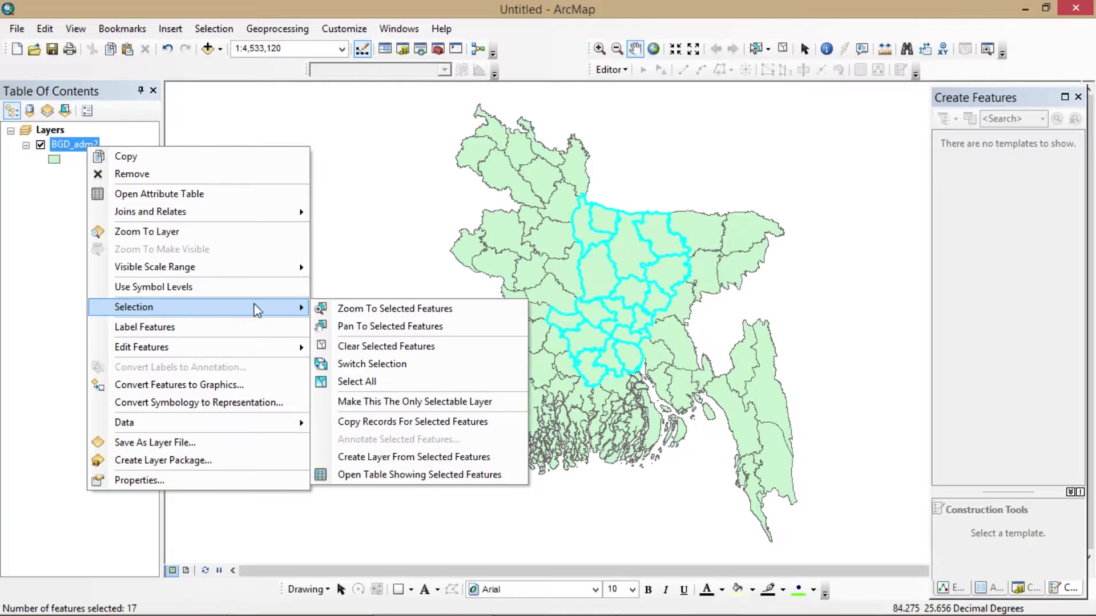
click(412, 457)
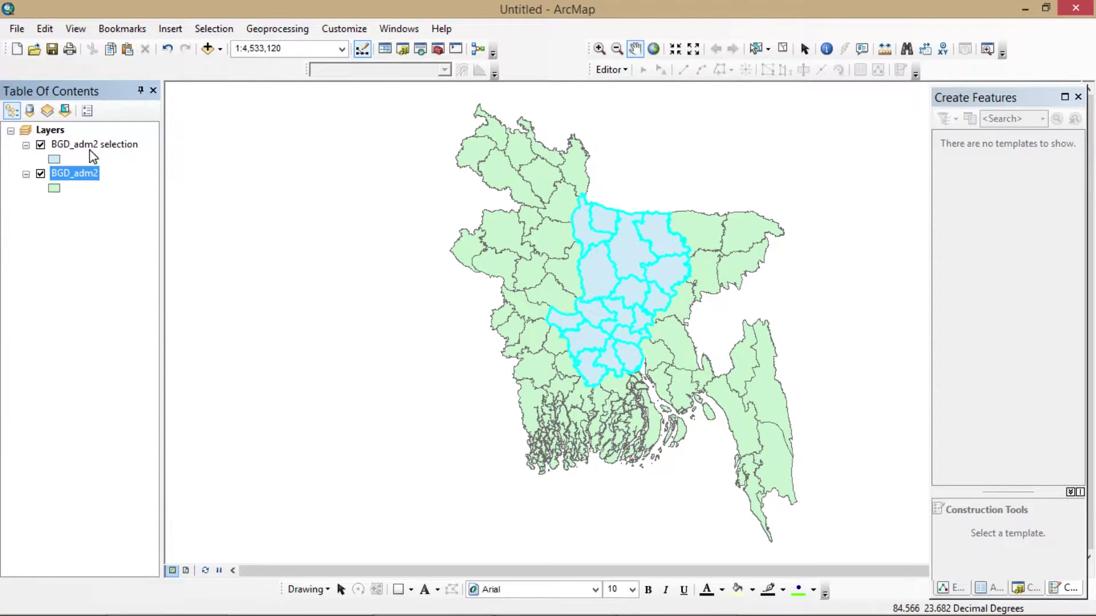
Step: Hide the original BGD_adm2 layer and remove it from the map, keeping only the selection layer
click(40, 174)
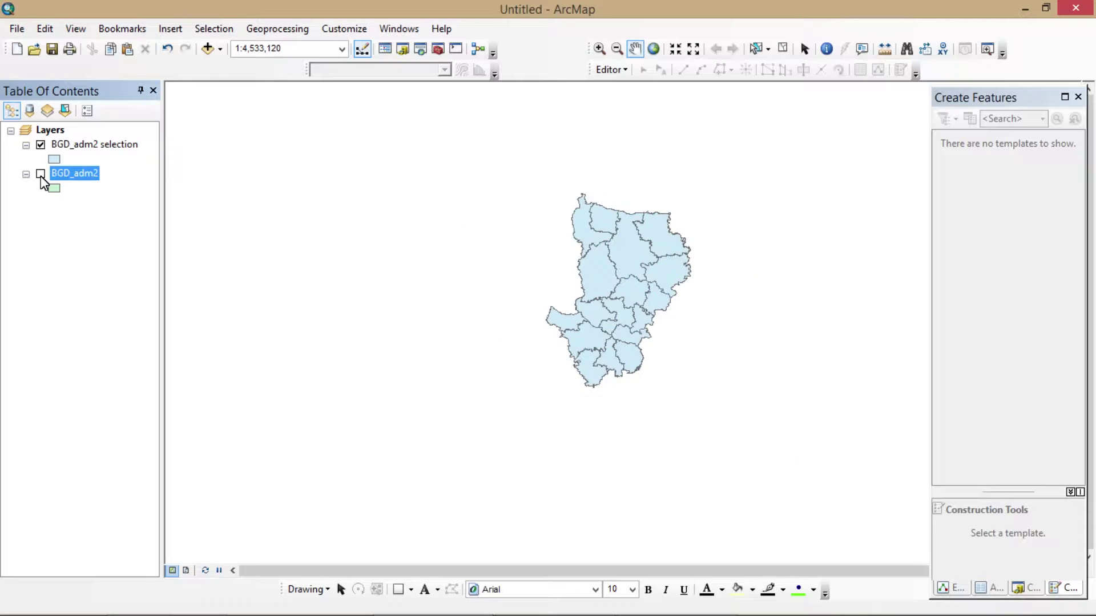
click(90, 145)
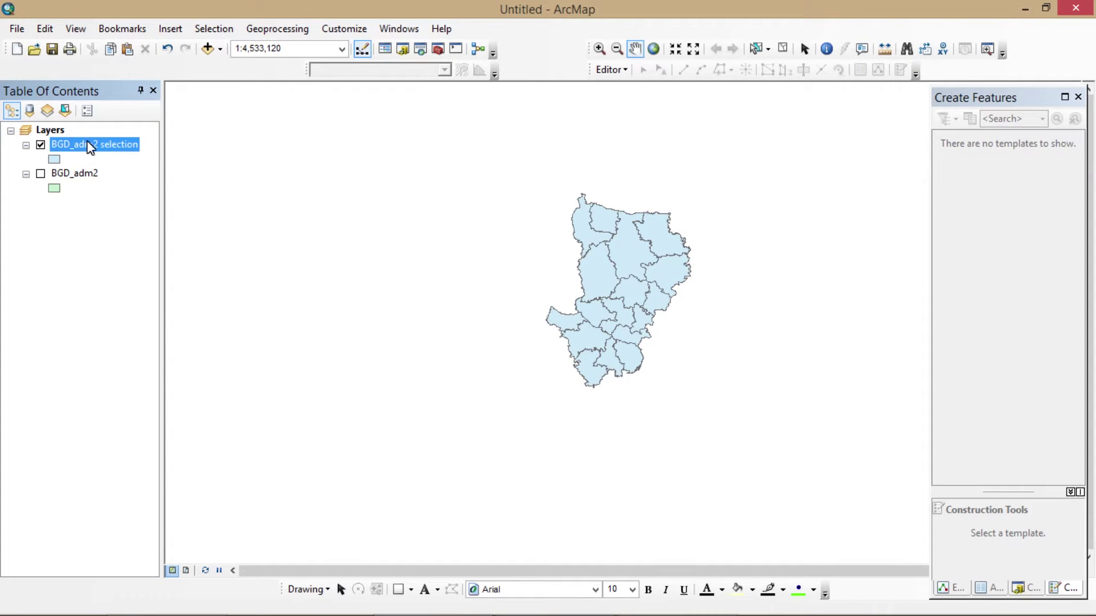
click(82, 175)
right_click(82, 176)
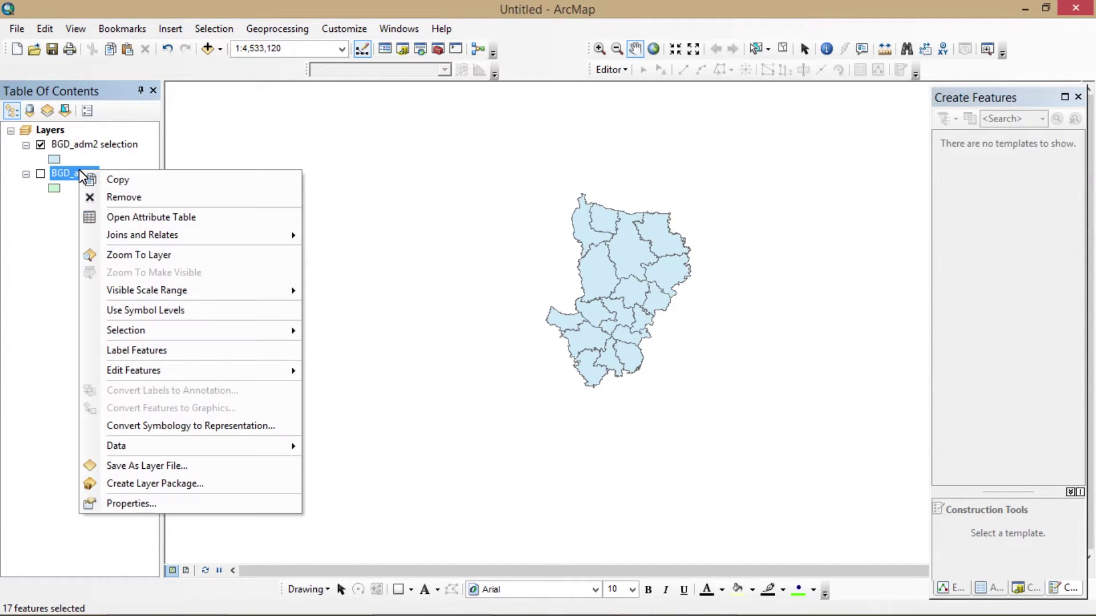
click(98, 196)
Step: Rename the BGD_adm2 selection layer as Dhaka
click(85, 146)
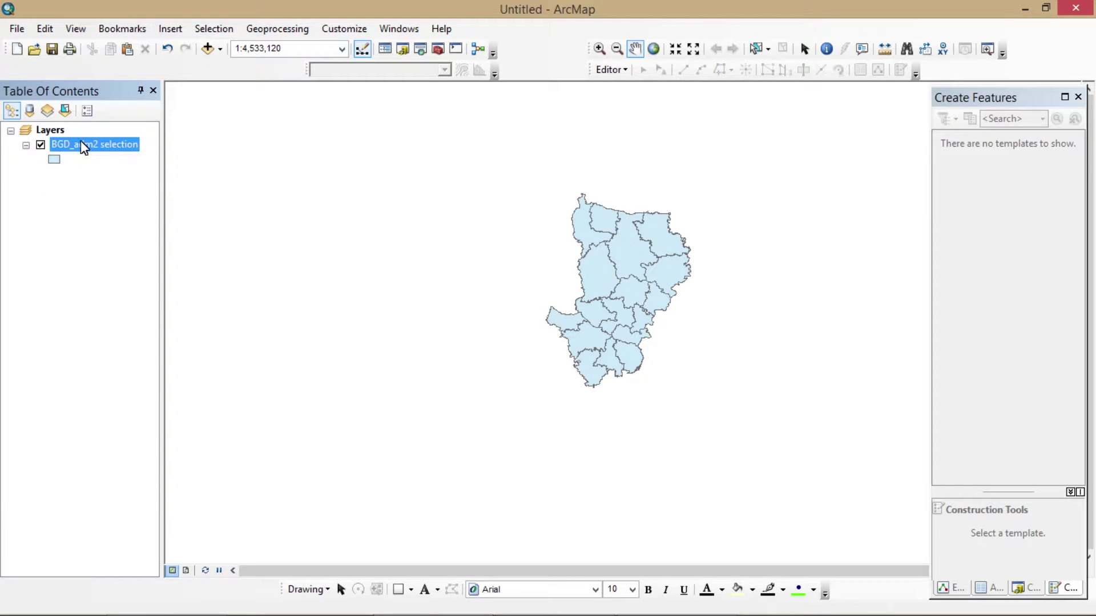
right_click(84, 146)
click(154, 473)
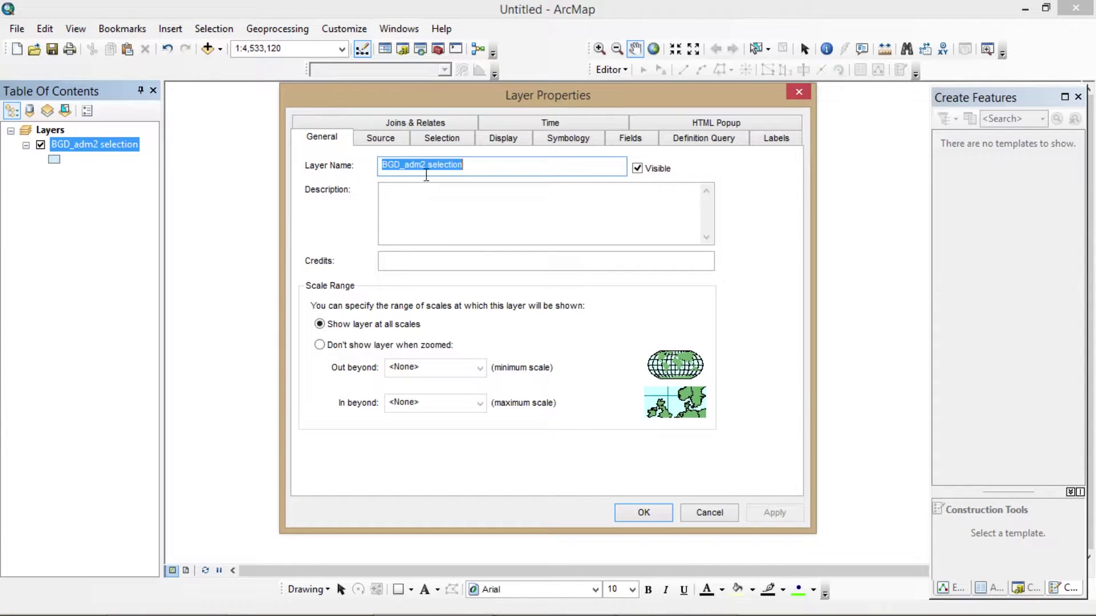
key(BackSpace)
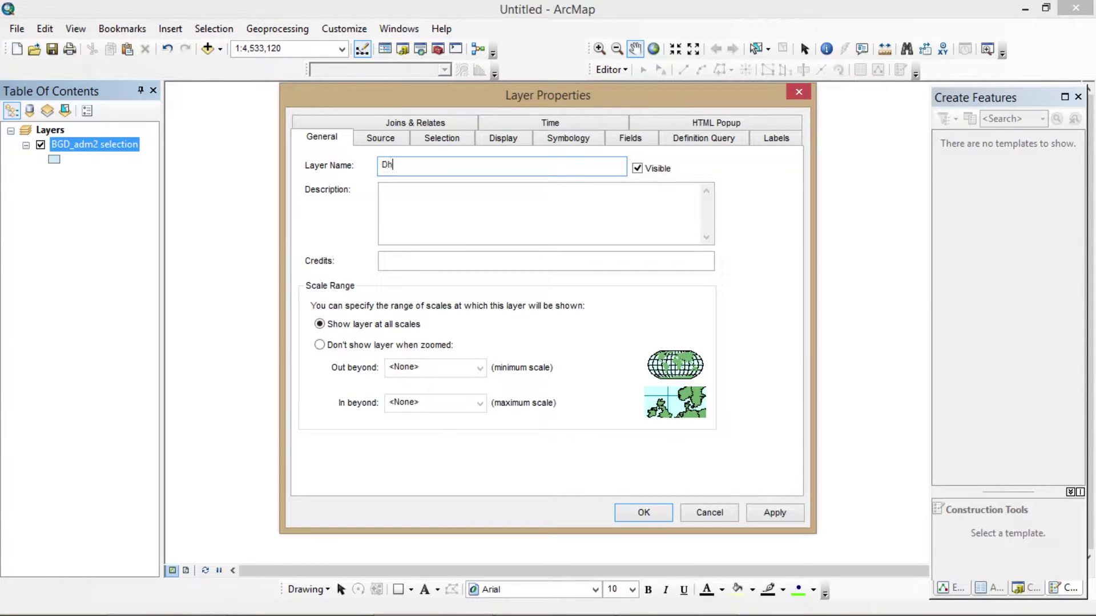
click(764, 513)
click(634, 512)
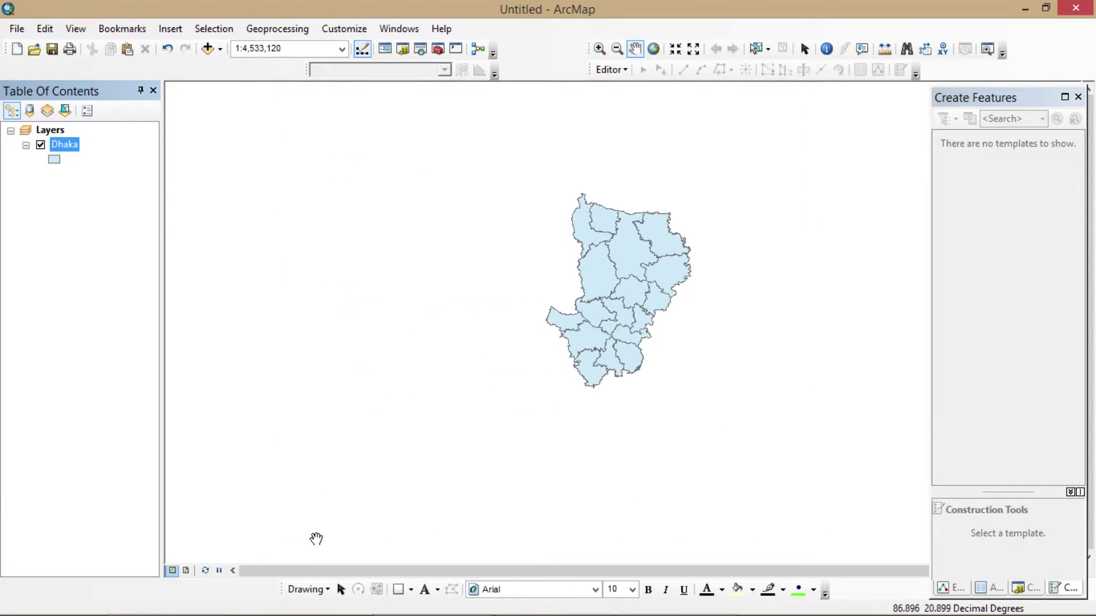
Step: In layout view, enlarge the map to 1:1,500,000, stretch its data frame to fill the page and centre the Dhaka map within it
click(186, 570)
click(675, 49)
click(675, 49)
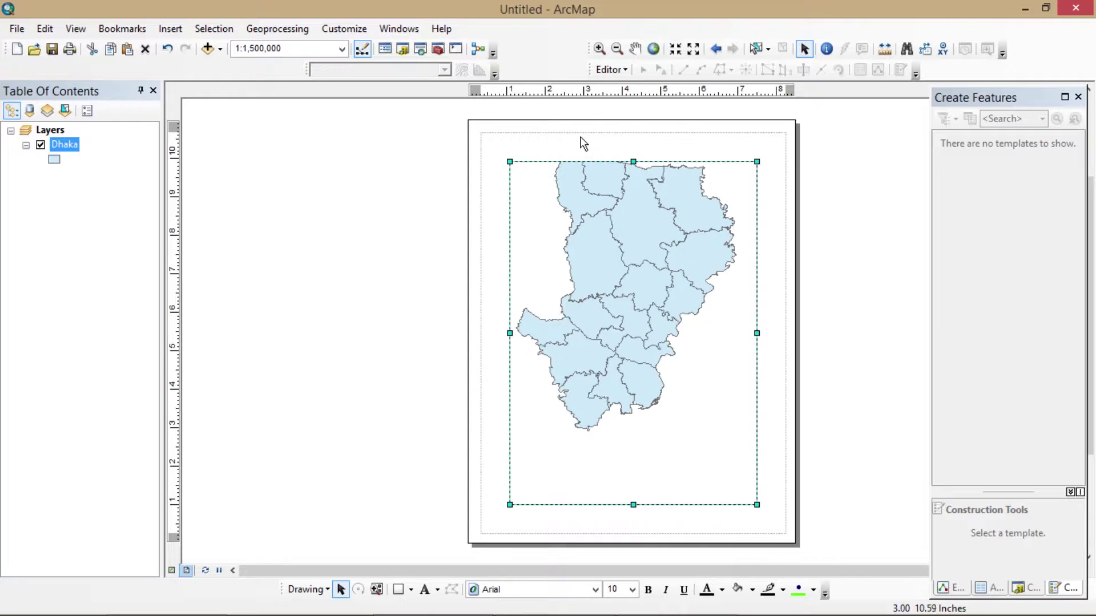
drag(511, 161, 468, 121)
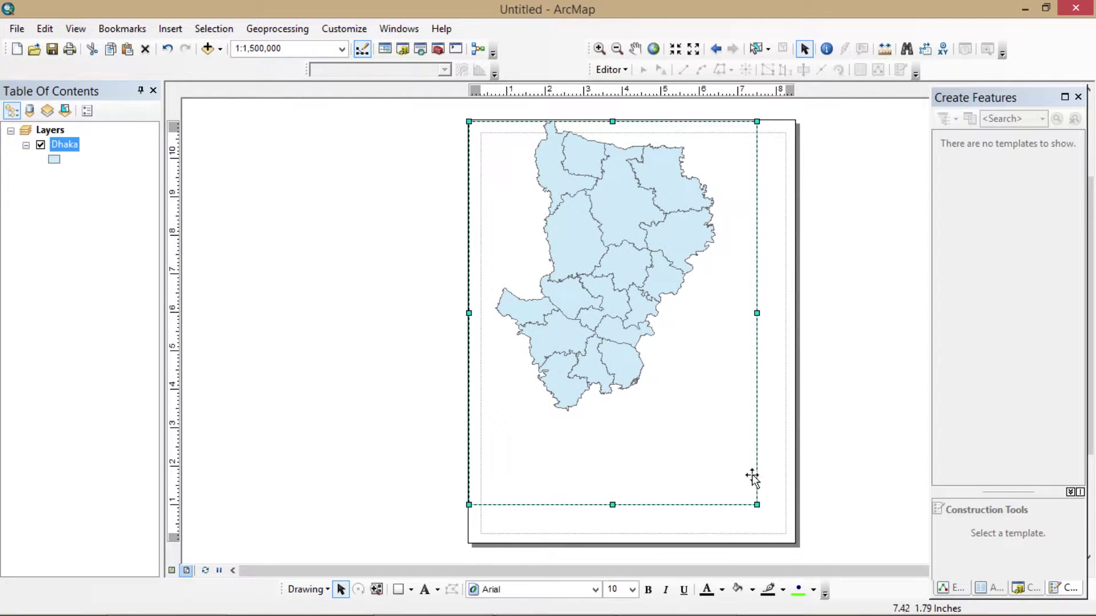
drag(756, 504, 794, 542)
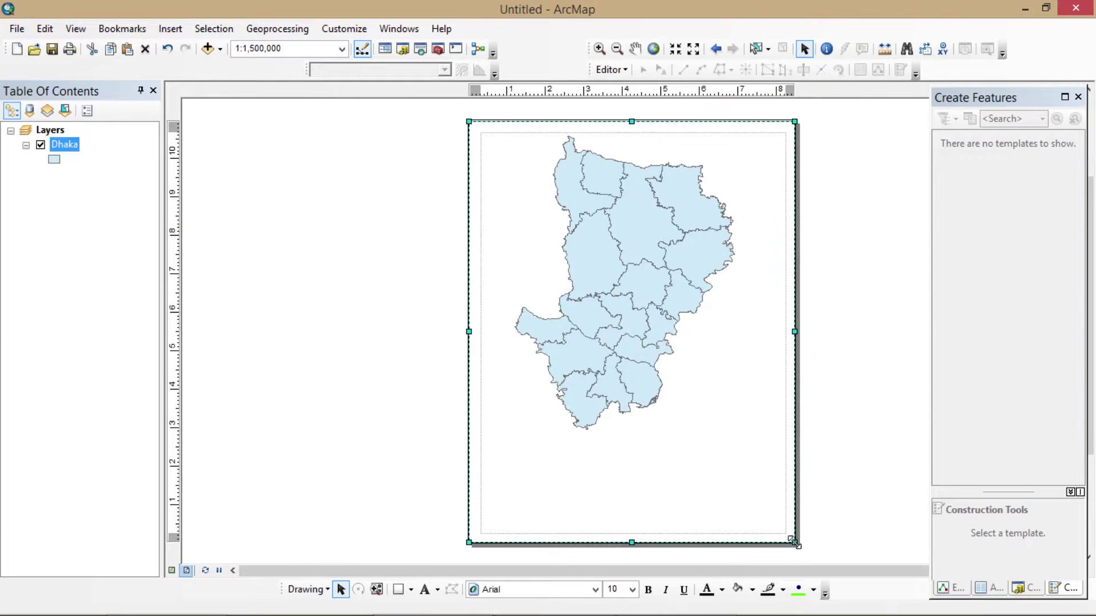
click(635, 48)
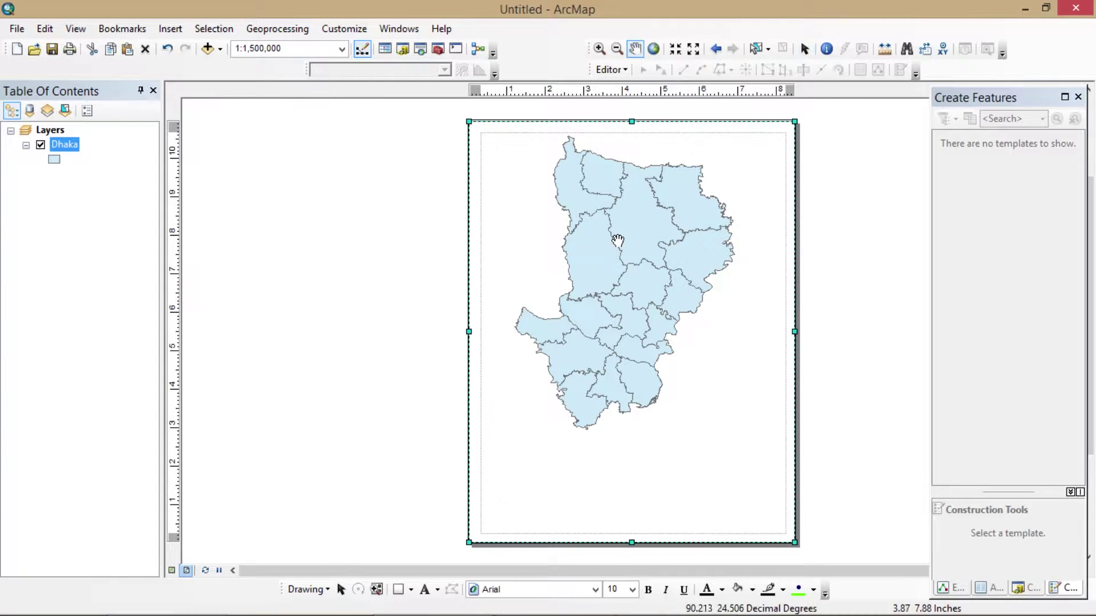
drag(618, 241, 621, 288)
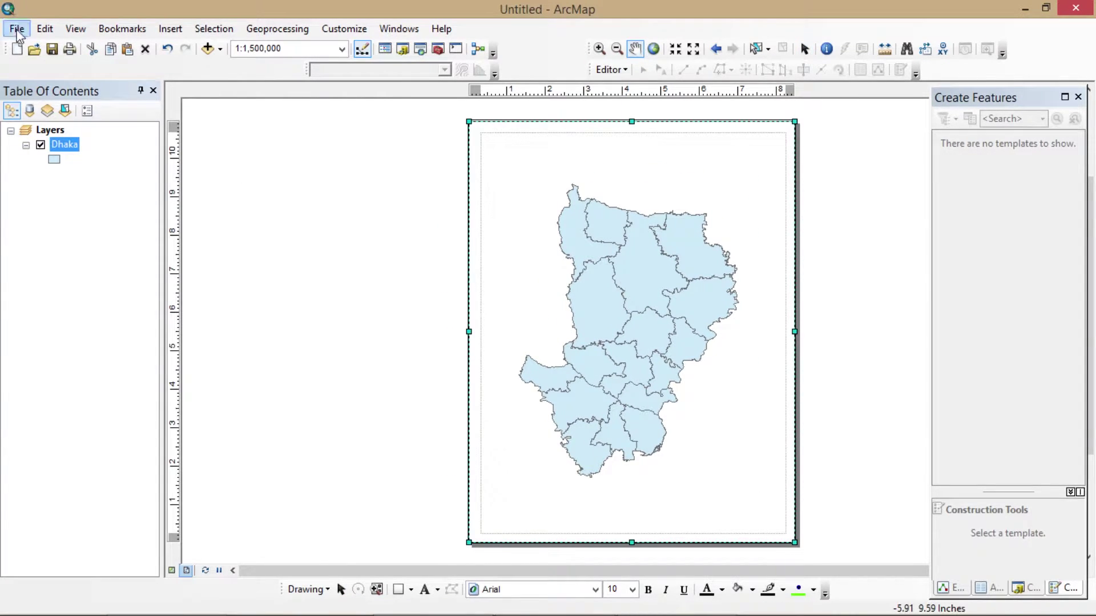
Step: Set the printer paper to landscape and the map page to ANSI C, independent of the printer paper settings
click(17, 29)
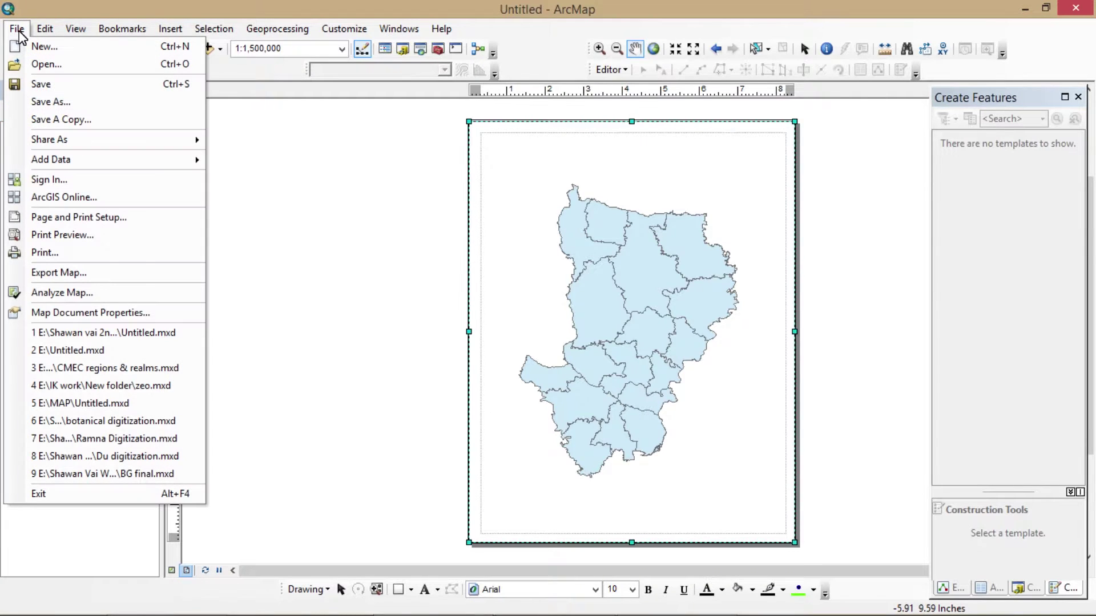
click(124, 218)
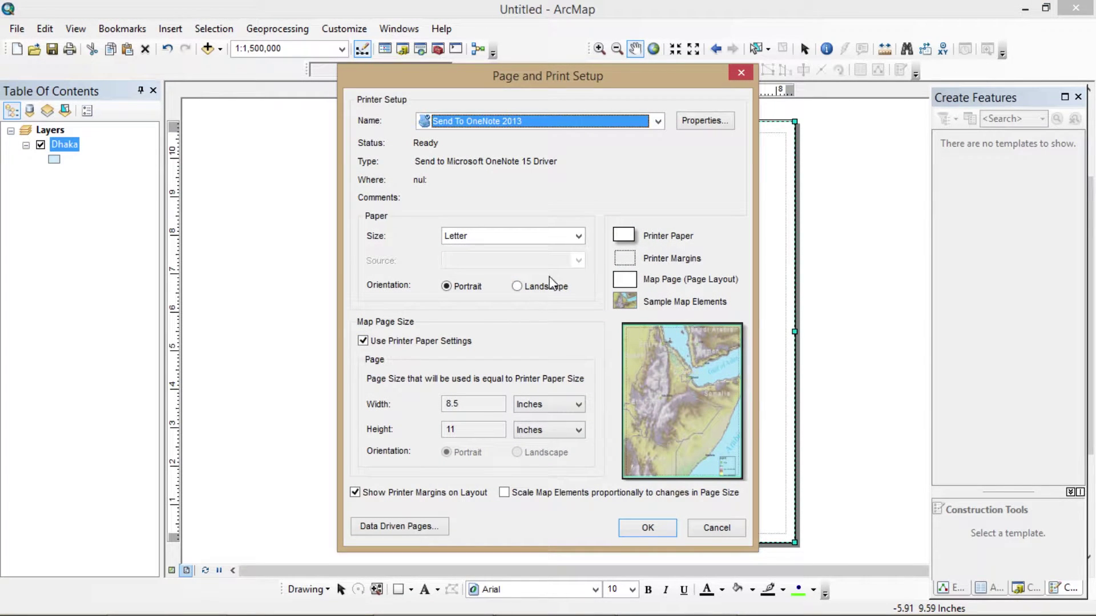
click(517, 287)
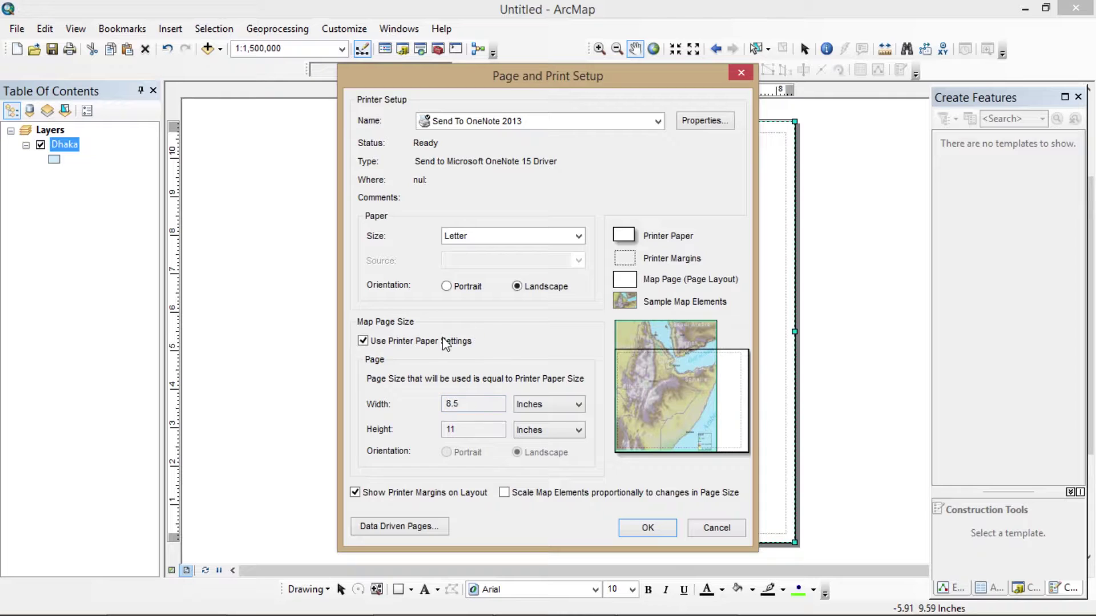
click(363, 341)
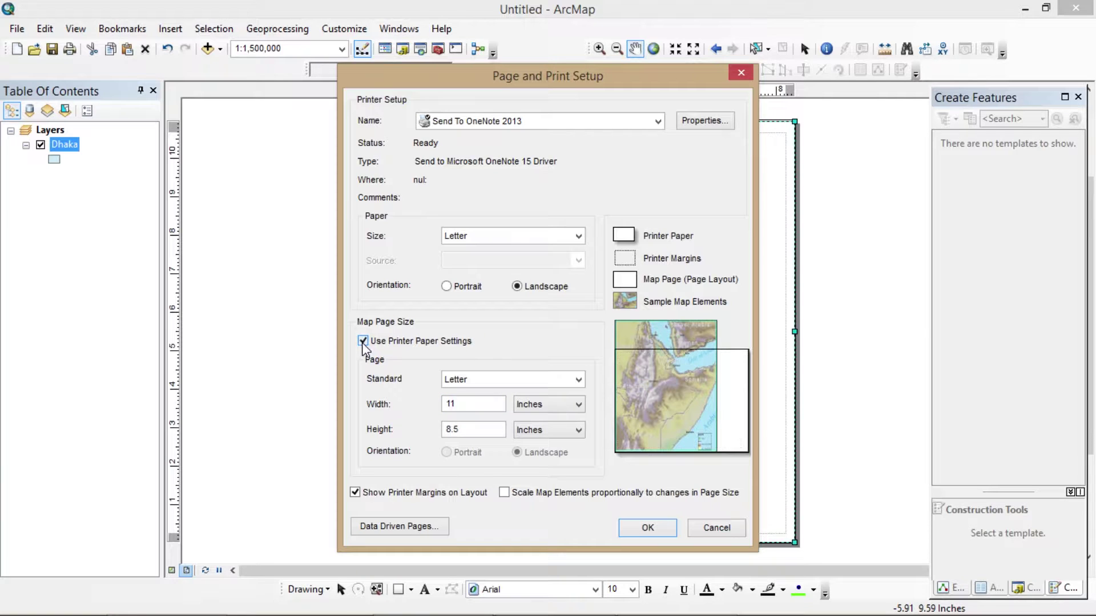
click(578, 379)
click(522, 429)
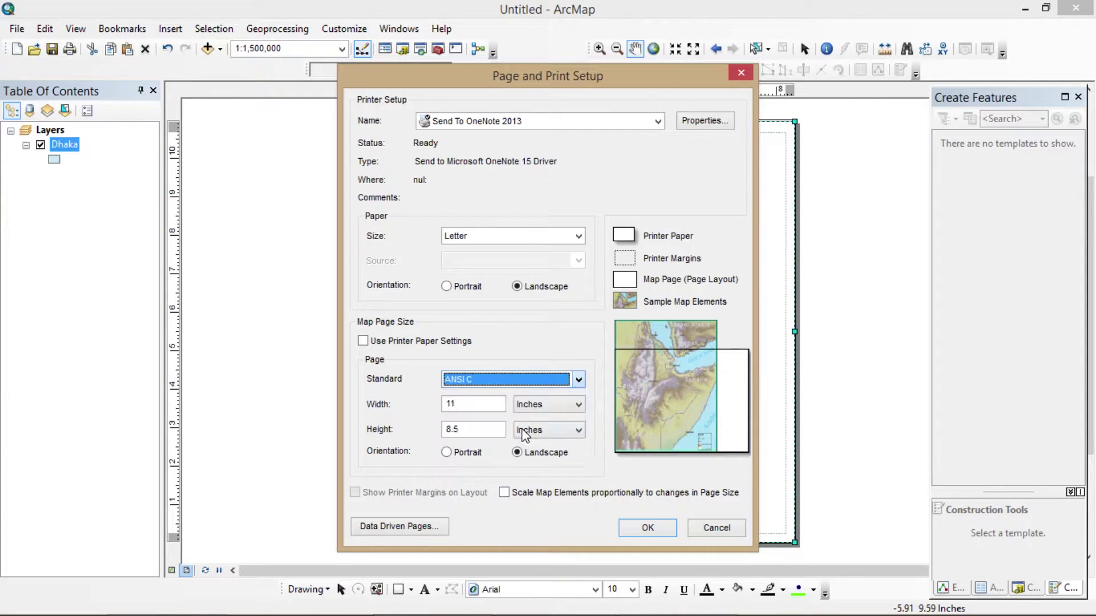
click(622, 530)
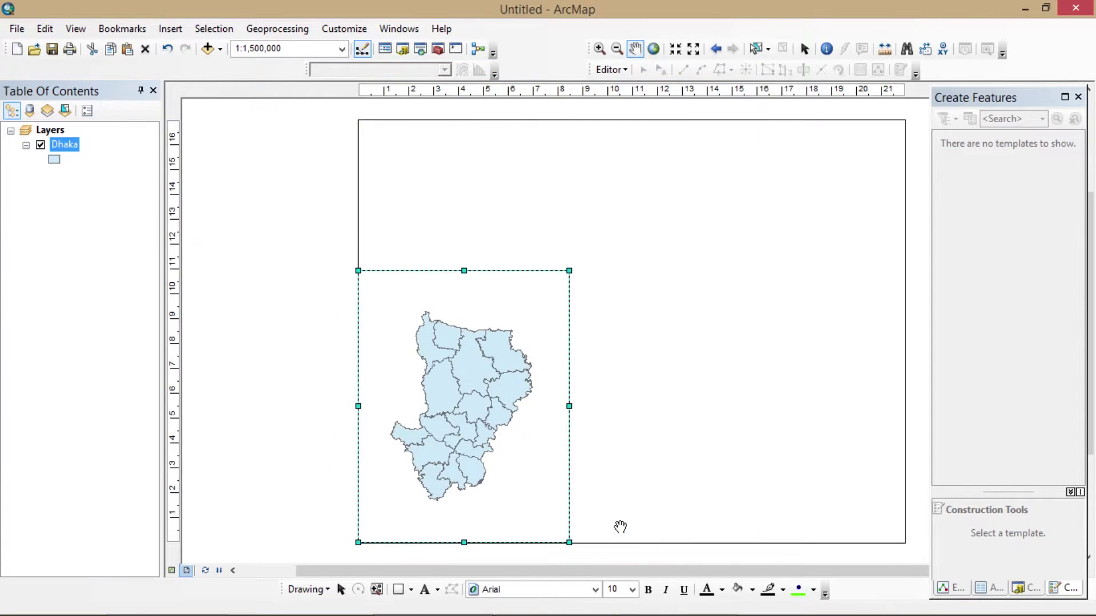
Step: Enlarge the Dhaka data frame to about 13 by 15.5 inches and zoom its map to 1:800,000
click(675, 51)
click(675, 50)
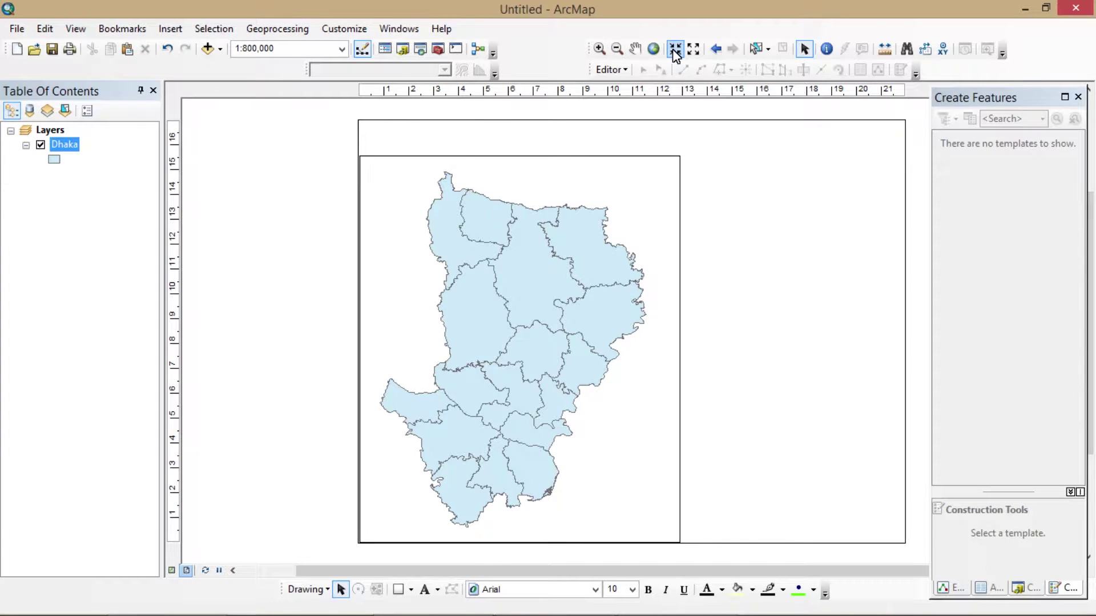
Step: Insert a second data frame and fit it beside the upper part of the Dhaka frame, about 7 inches wide
click(178, 33)
click(183, 48)
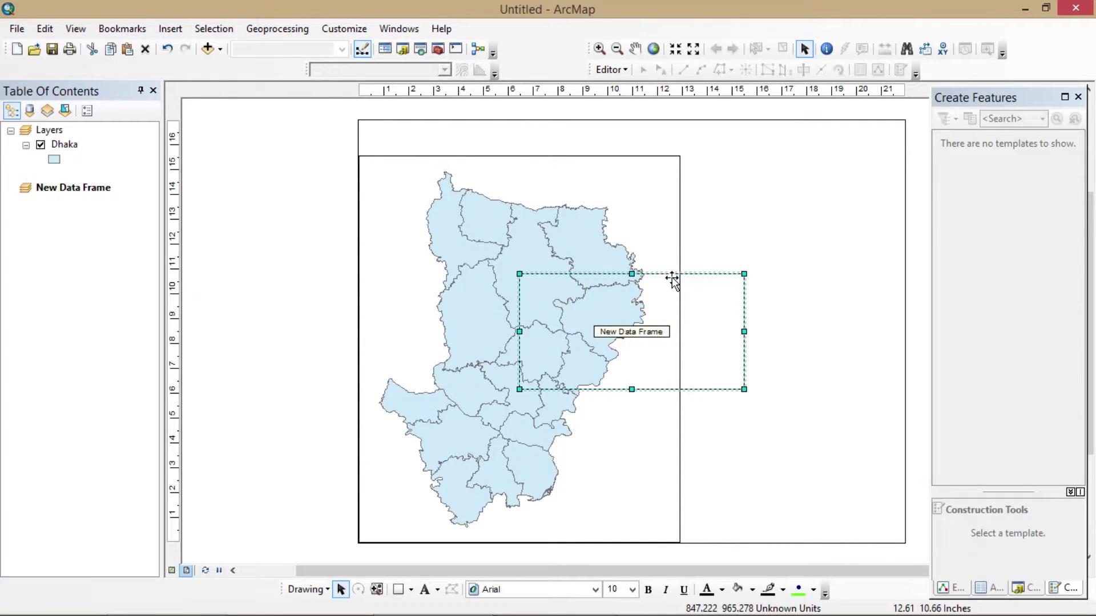
drag(674, 283, 795, 173)
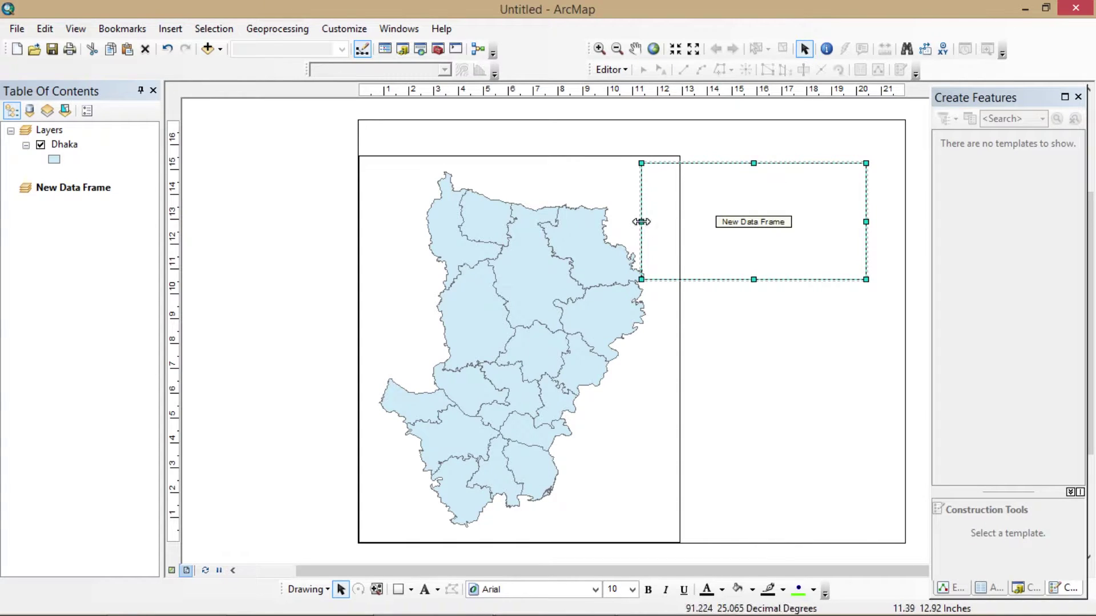
drag(679, 221, 691, 221)
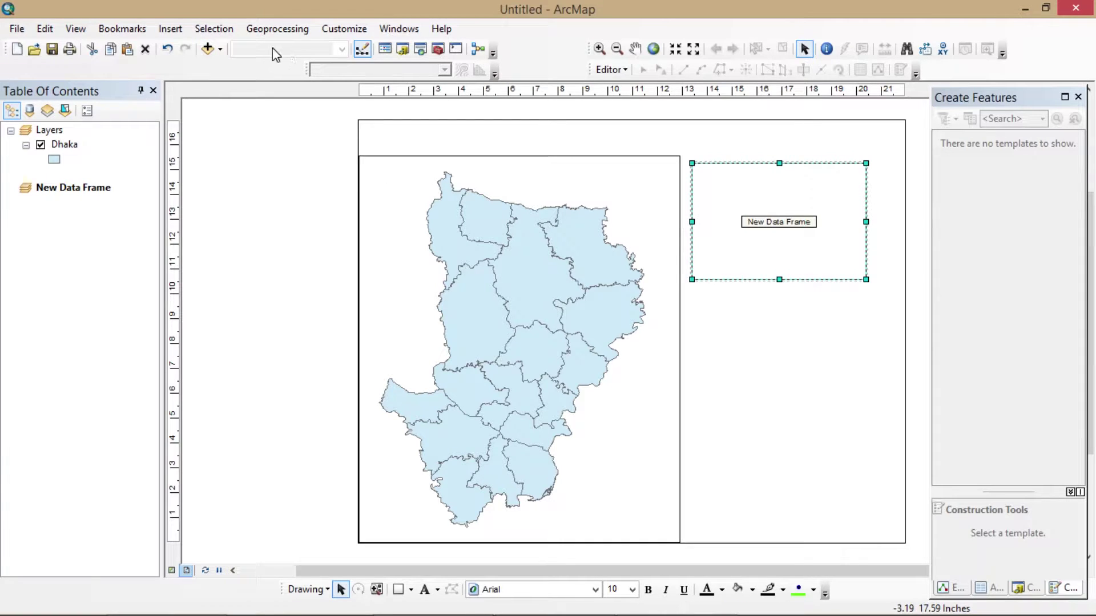
Step: Add the BGD_adm1.shp shapefile from the GIS folder on drive E to the new data frame
click(401, 51)
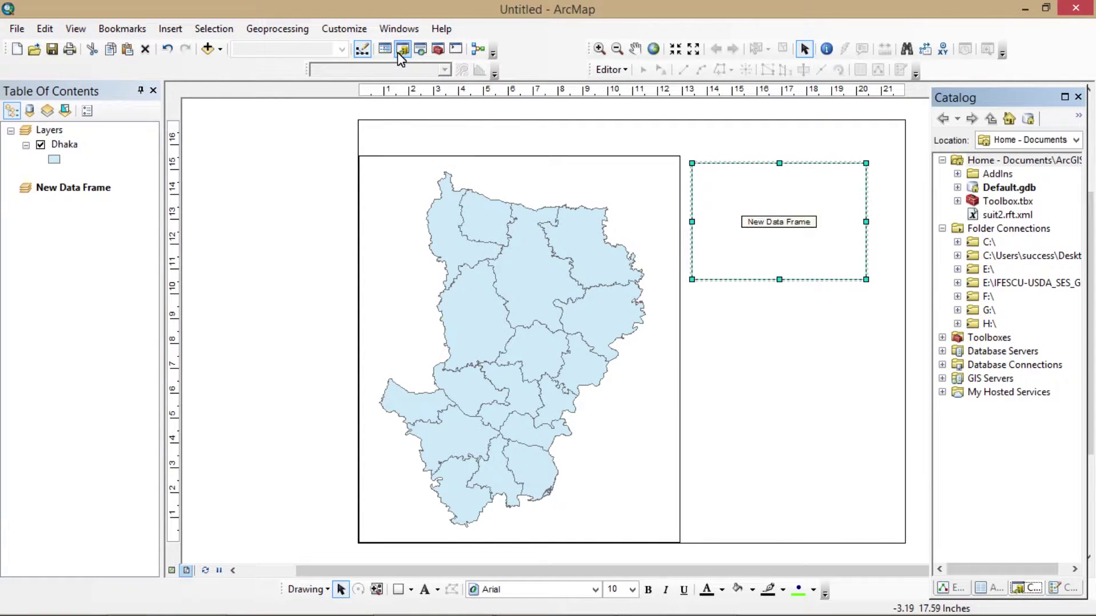
click(958, 269)
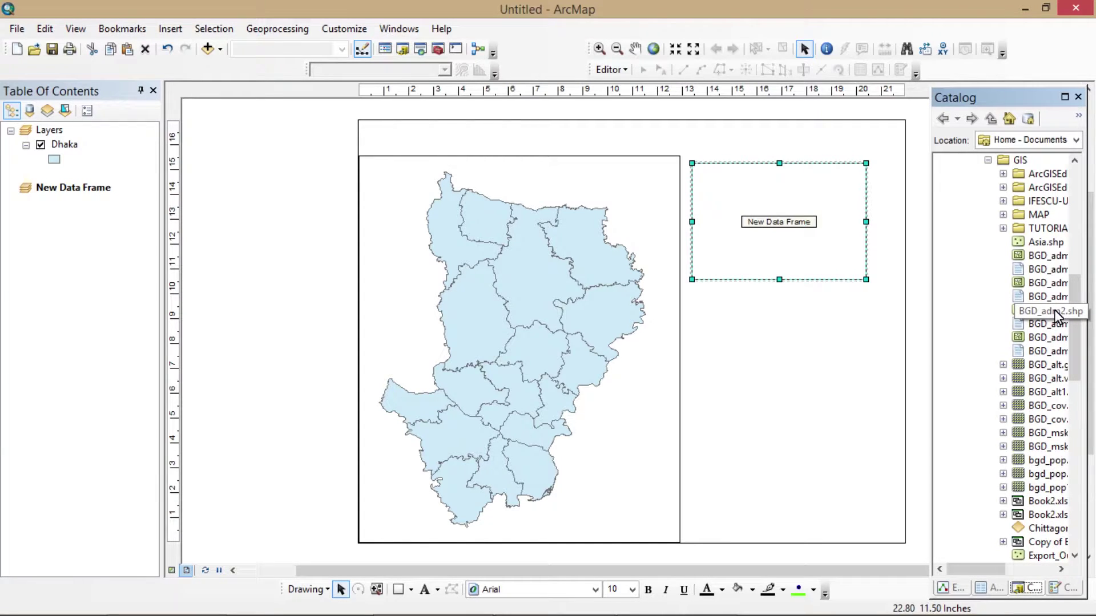
click(1050, 283)
mouse_move(1050, 282)
mouse_down()
mouse_move(782, 279)
mouse_move(147, 195)
mouse_move(80, 217)
mouse_up()
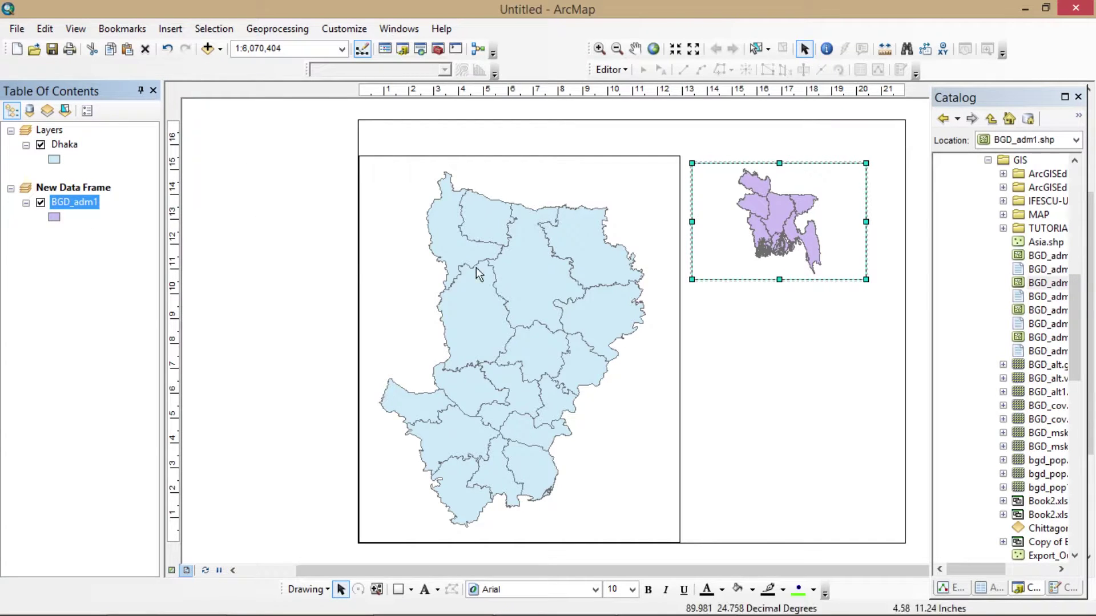
Step: Start exporting all features of the Dhaka layer, using the layer's source coordinate system and drive E as the output location
click(73, 147)
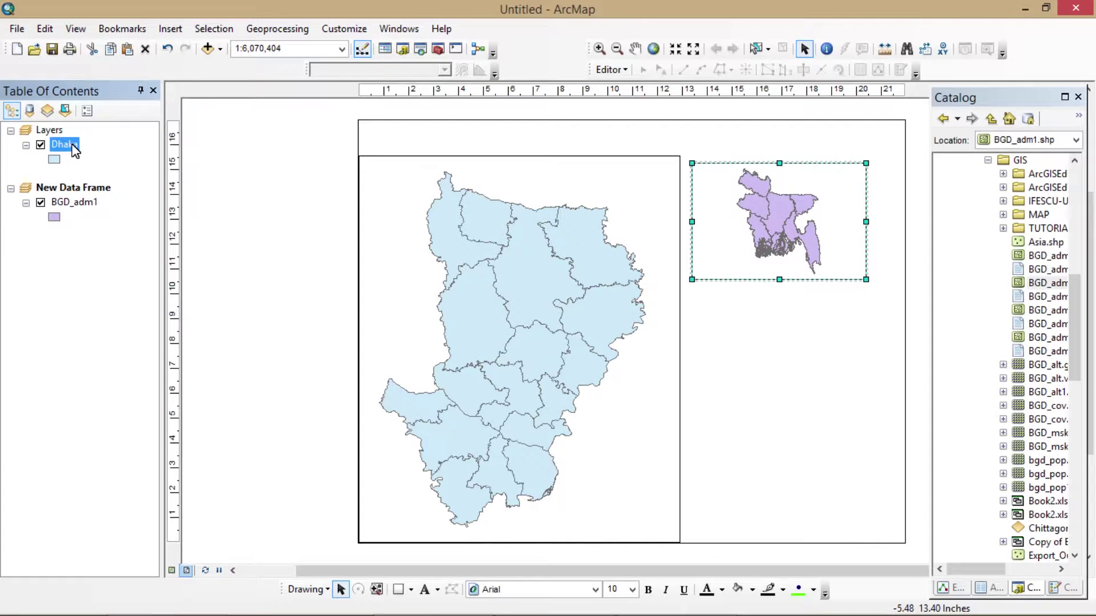
right_click(72, 147)
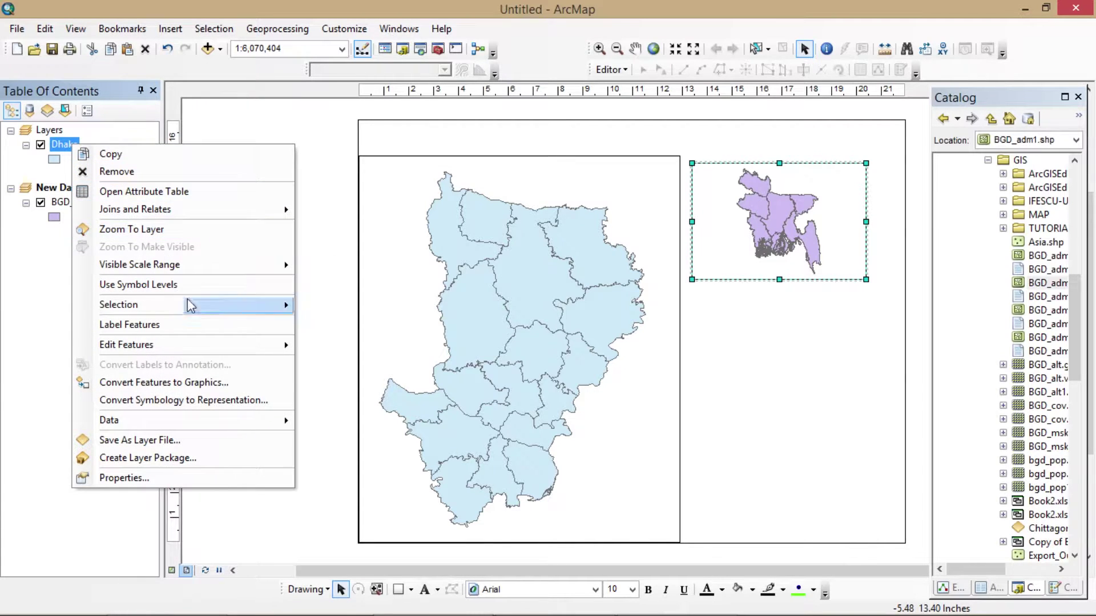
mouse_move(221, 346)
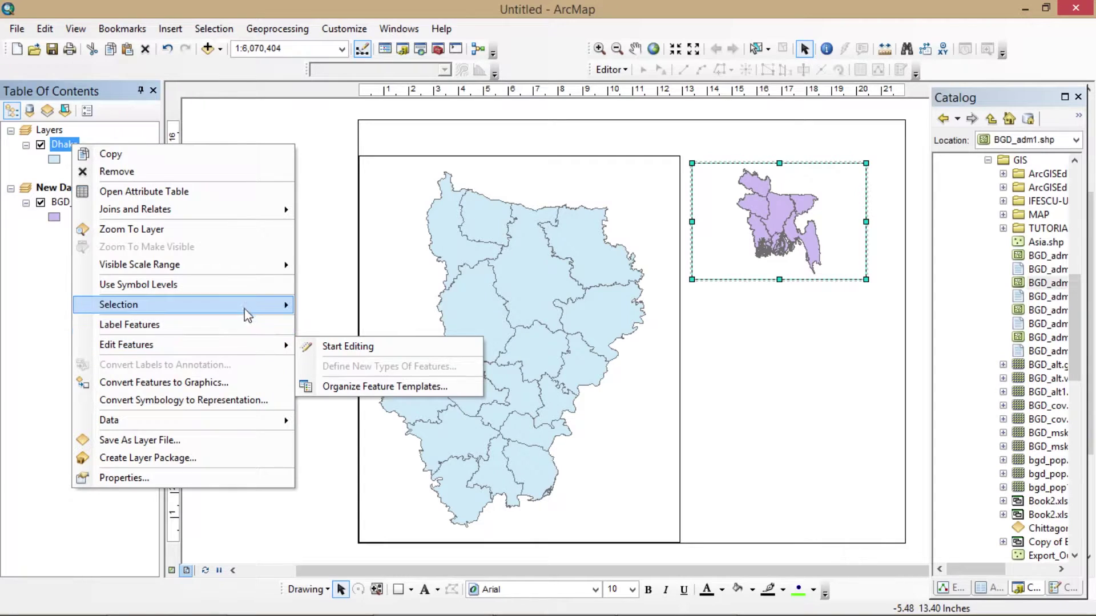
mouse_move(255, 423)
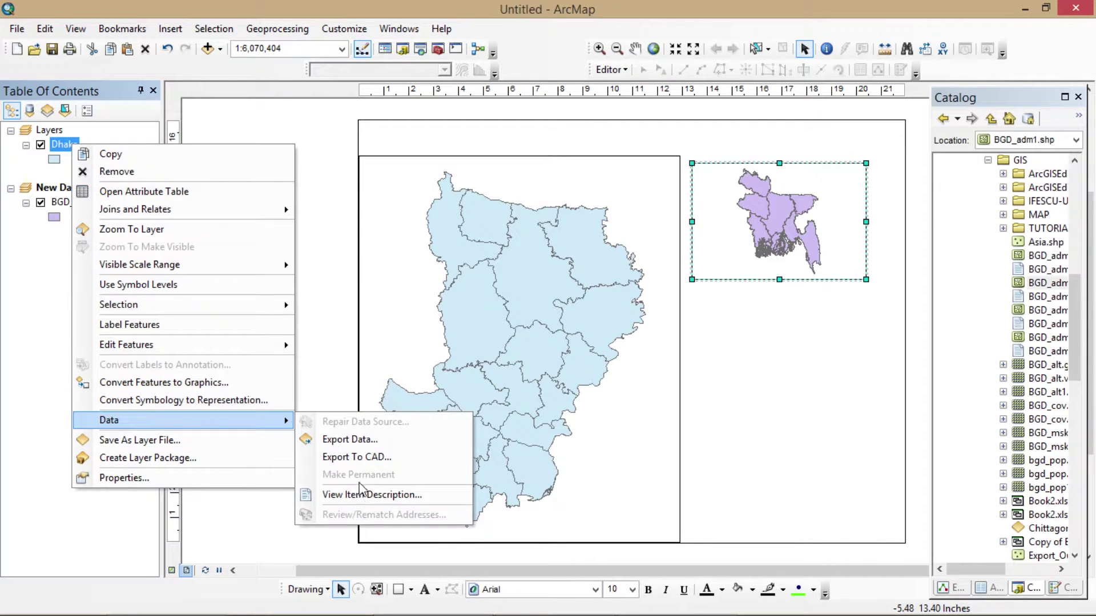
click(368, 441)
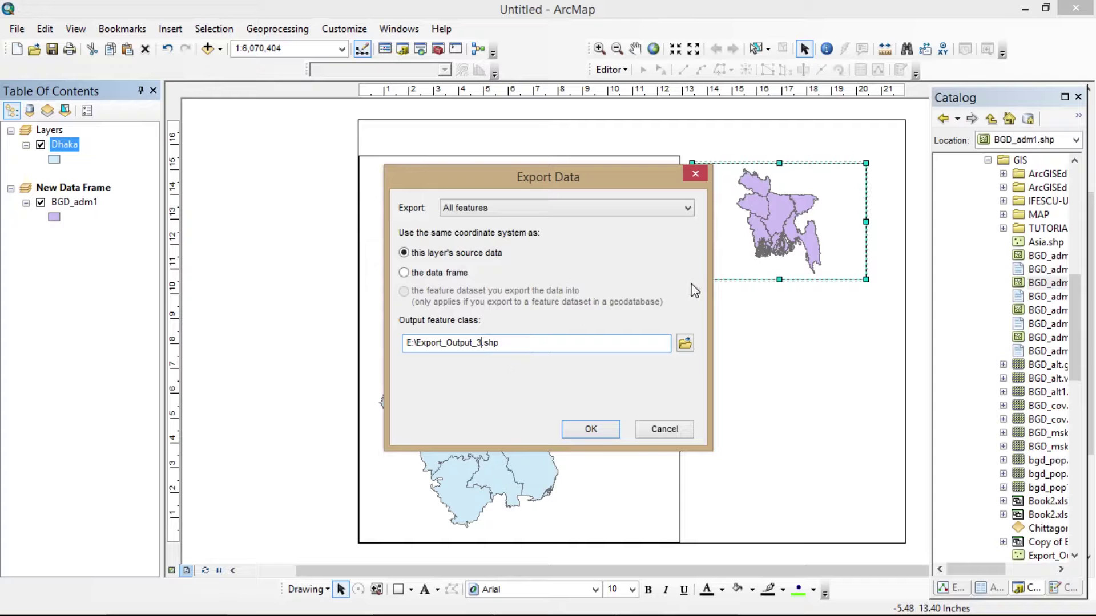
click(685, 343)
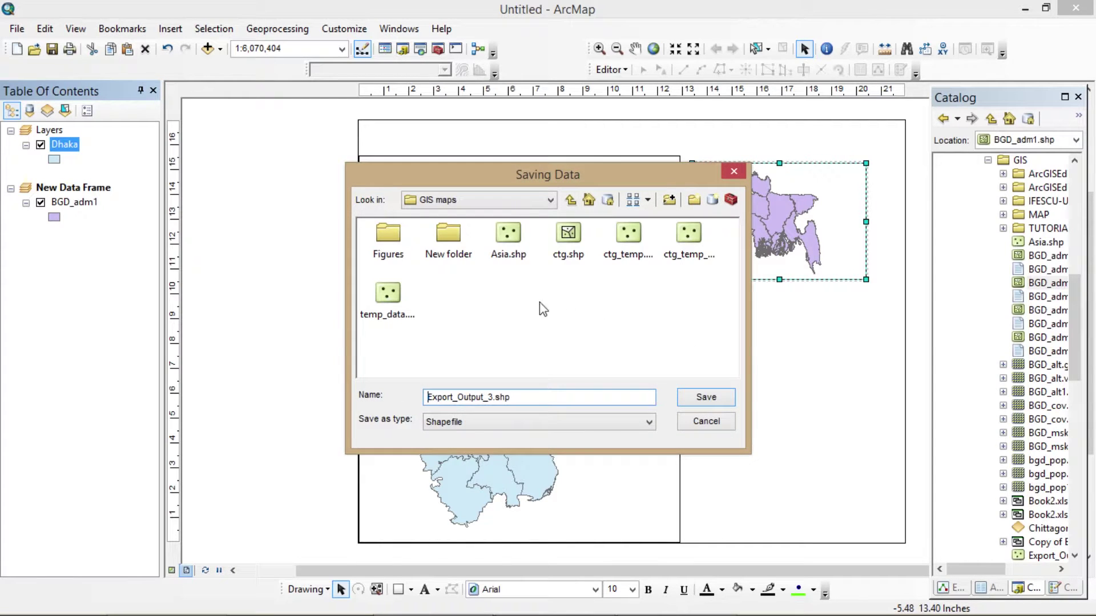
click(512, 201)
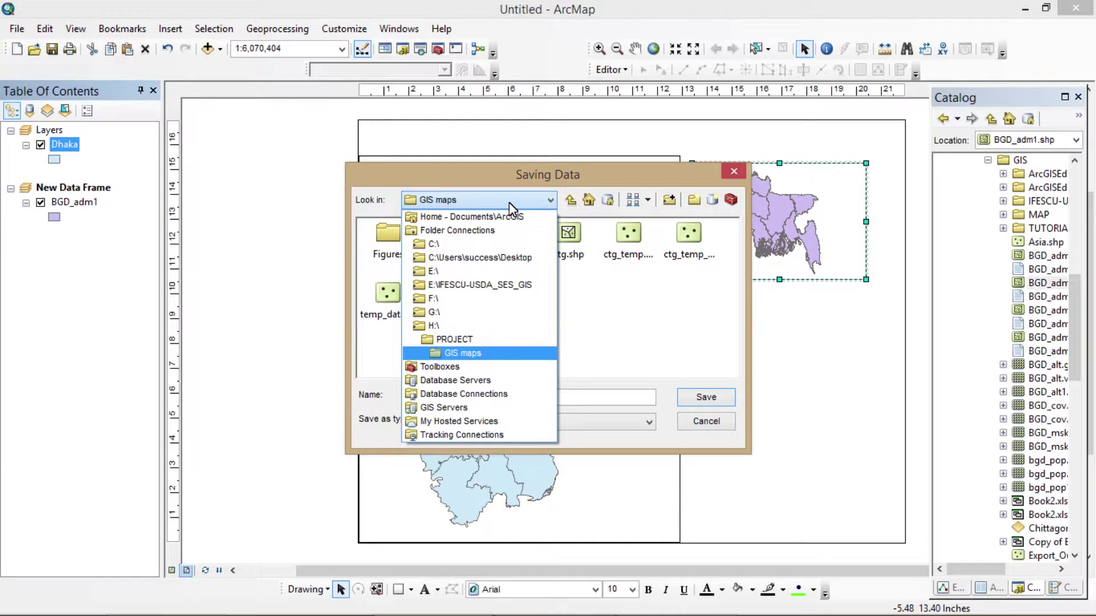
click(527, 202)
click(569, 200)
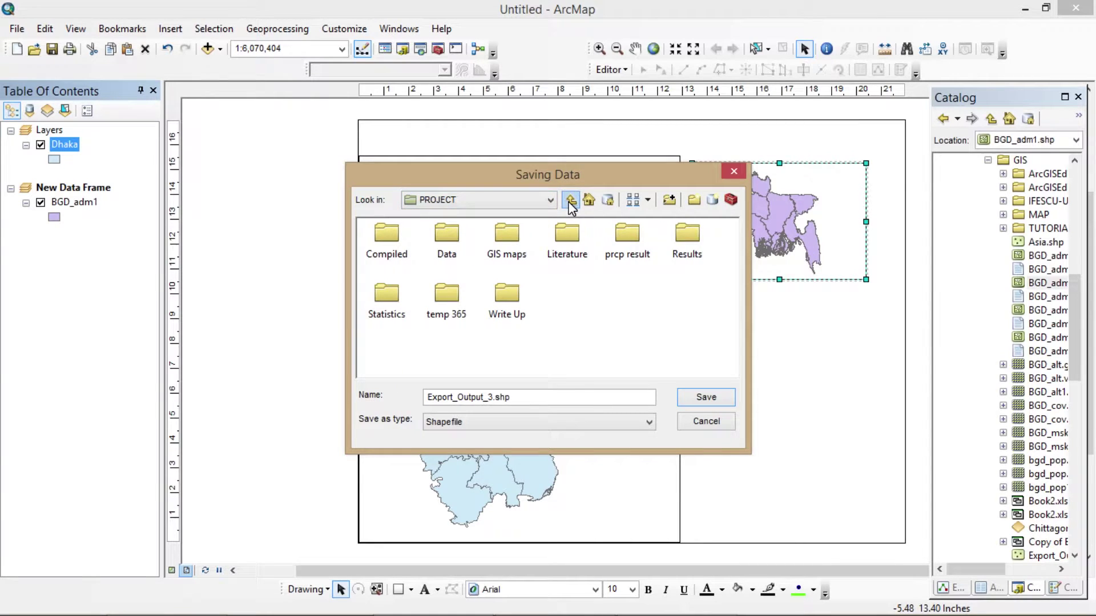
click(524, 200)
click(478, 278)
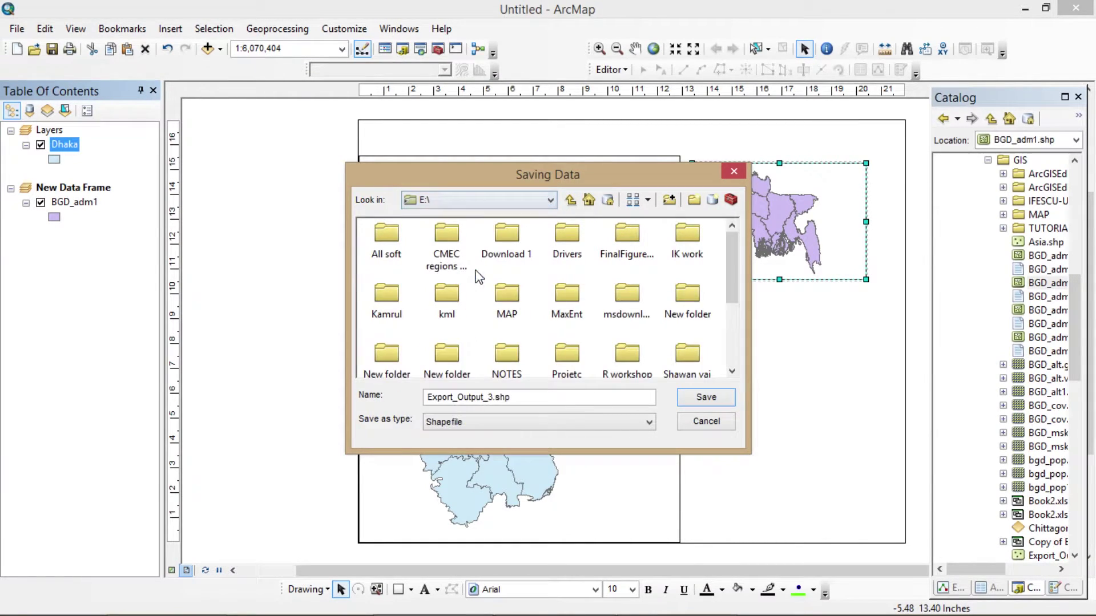
drag(732, 291, 731, 376)
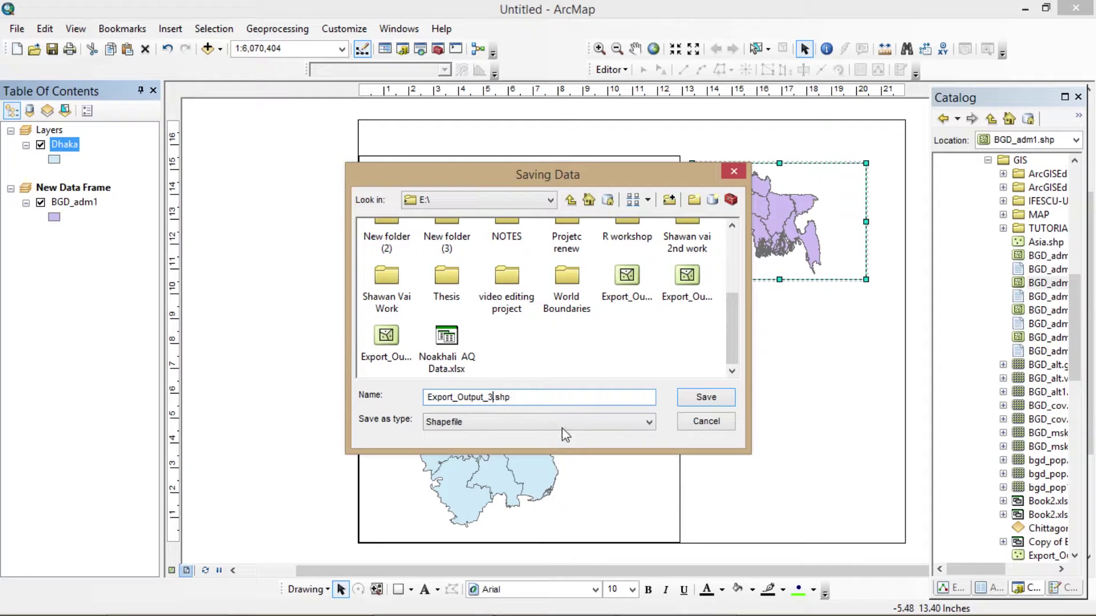
Step: Name the output shapefile Dhaka.shp, run the export and add the exported data to the map as a layer
key(BackSpace)
key(BackSpace)
key(BackSpace)
key(BackSpace)
key(BackSpace)
key(BackSpace)
key(BackSpace)
key(BackSpace)
key(BackSpace)
key(BackSpace)
key(BackSpace)
key(BackSpace)
text(D)
click(679, 404)
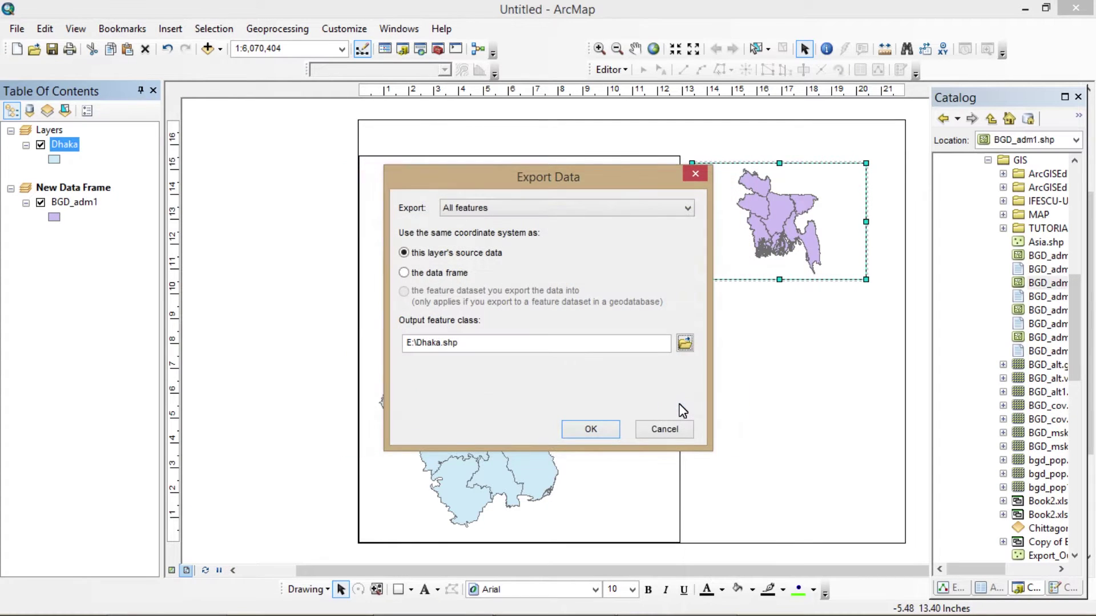
click(610, 428)
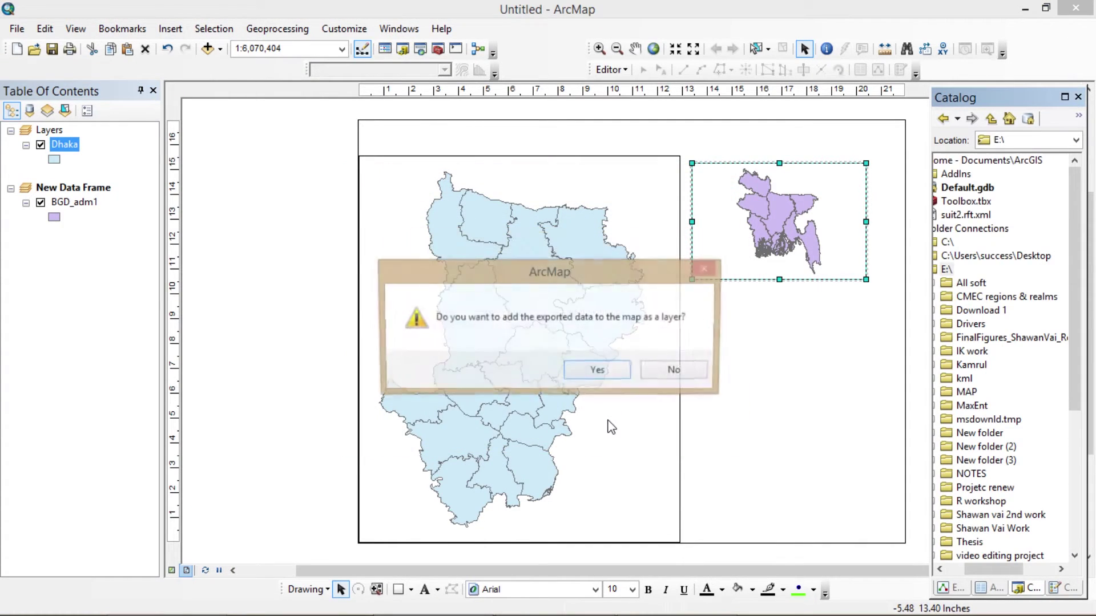
click(598, 371)
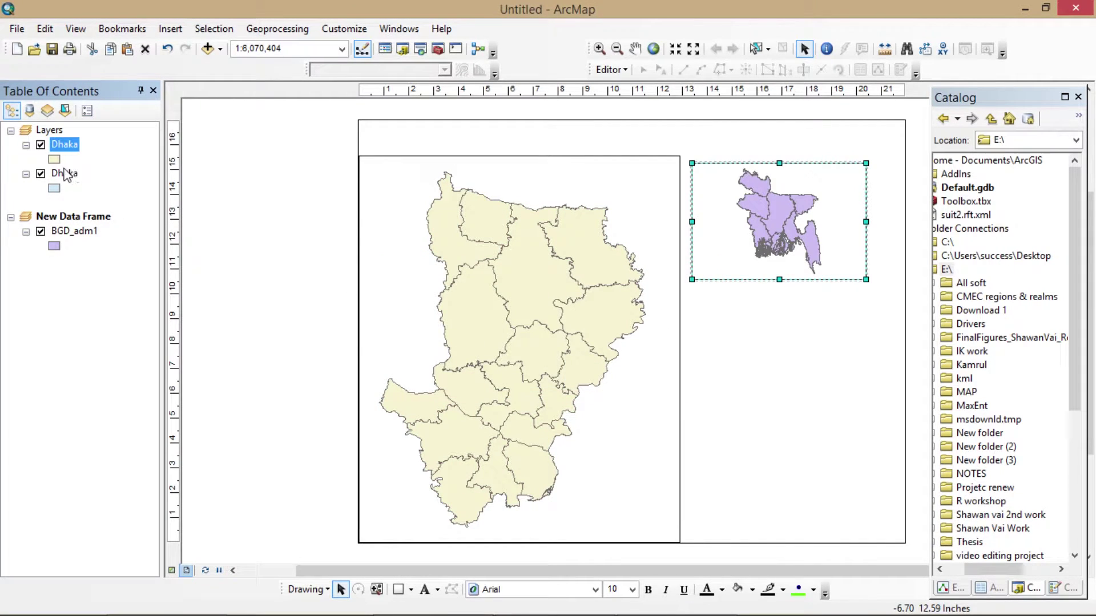
Step: Turn off and remove the original blue Dhaka layer from the main data frame
click(41, 174)
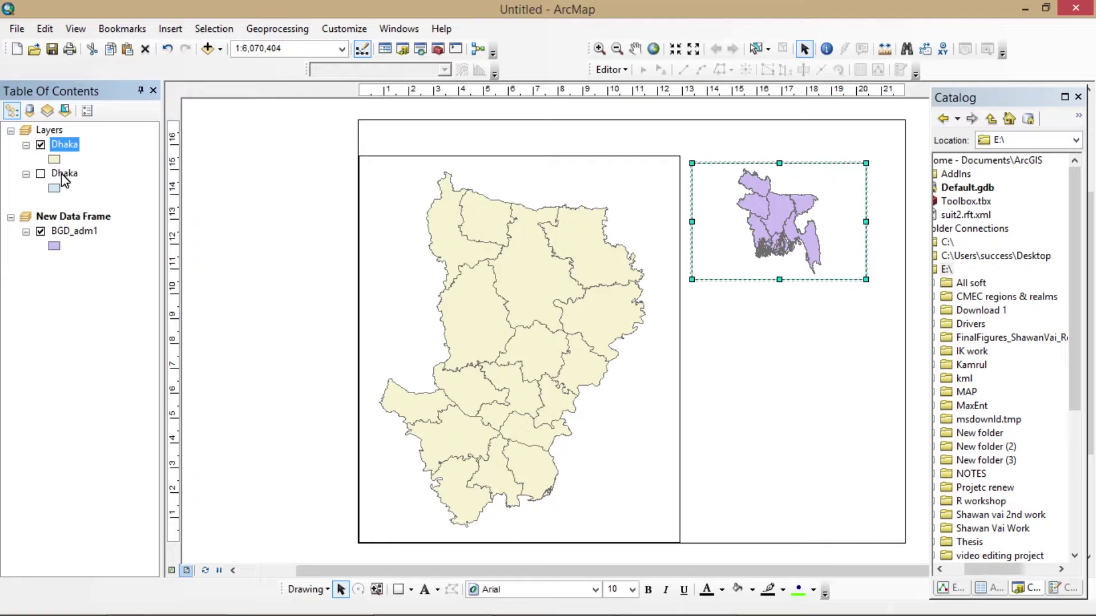
click(64, 174)
right_click(66, 177)
click(90, 203)
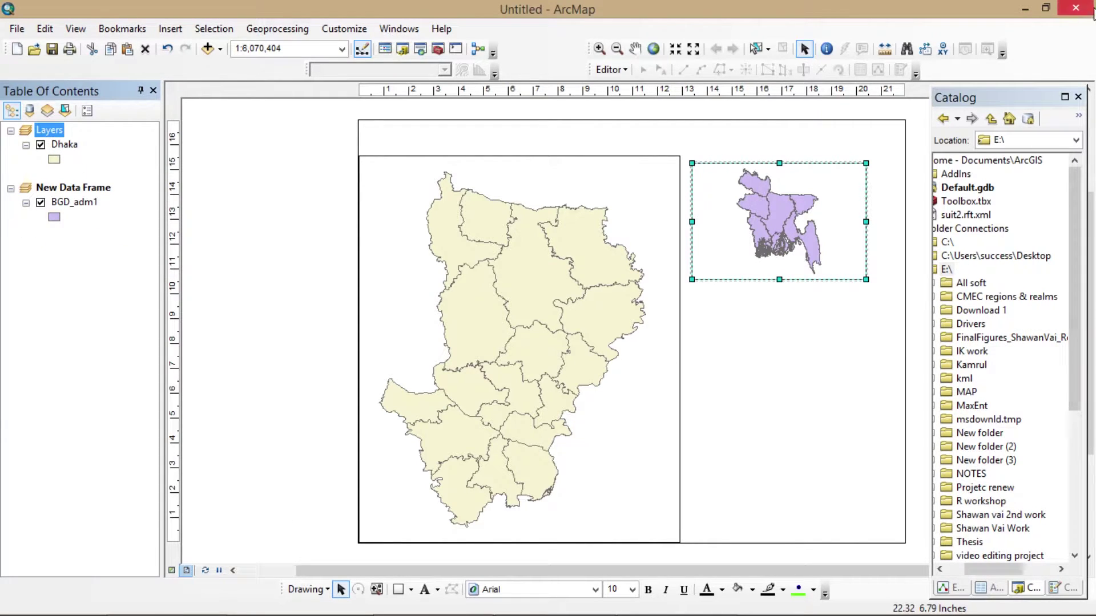
Step: Add the Dhaka.shp shapefile from drive E to the second data frame, beneath the BGD_adm1 layer
click(1078, 97)
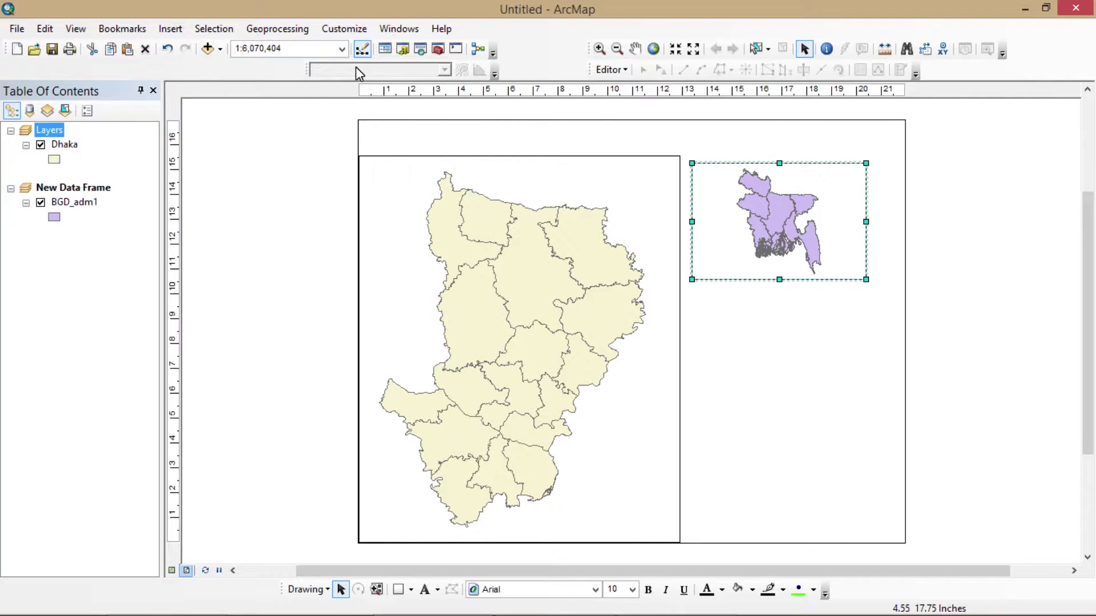
click(403, 50)
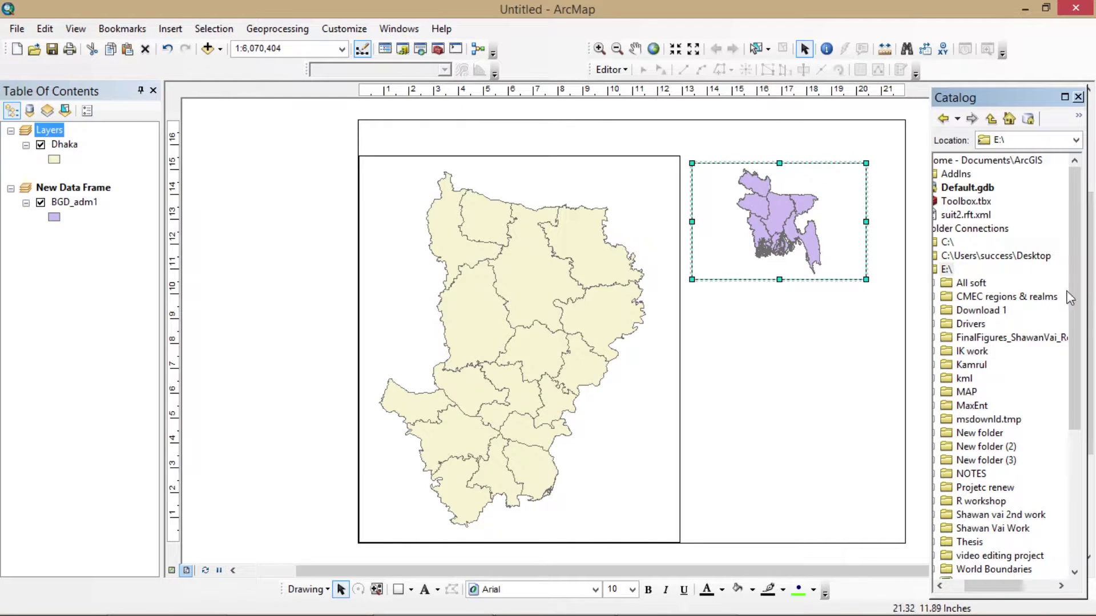
drag(1076, 286, 1075, 439)
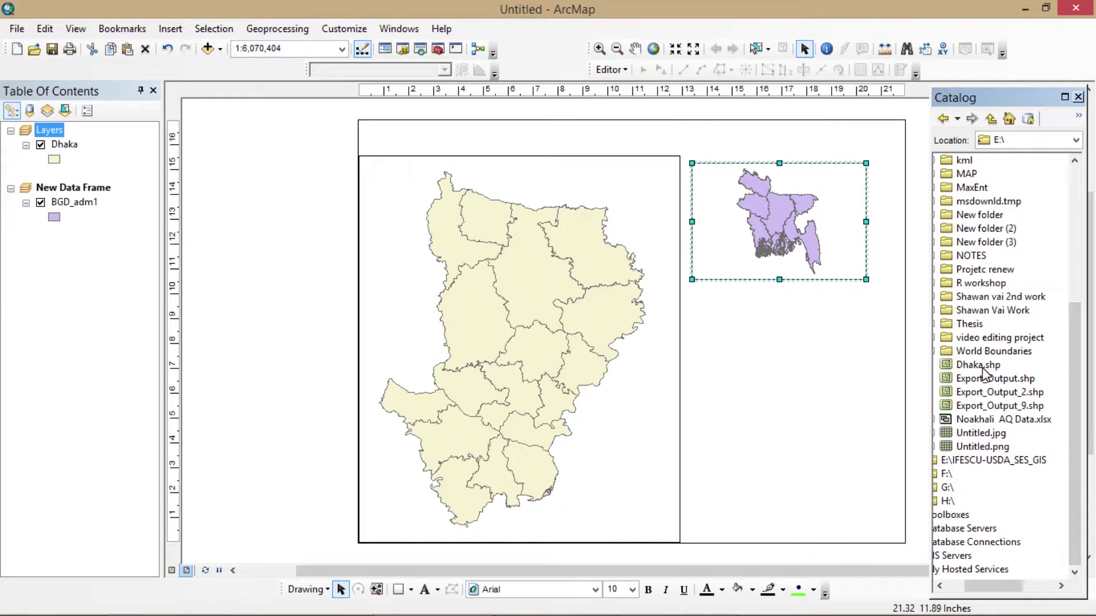
drag(983, 371, 58, 240)
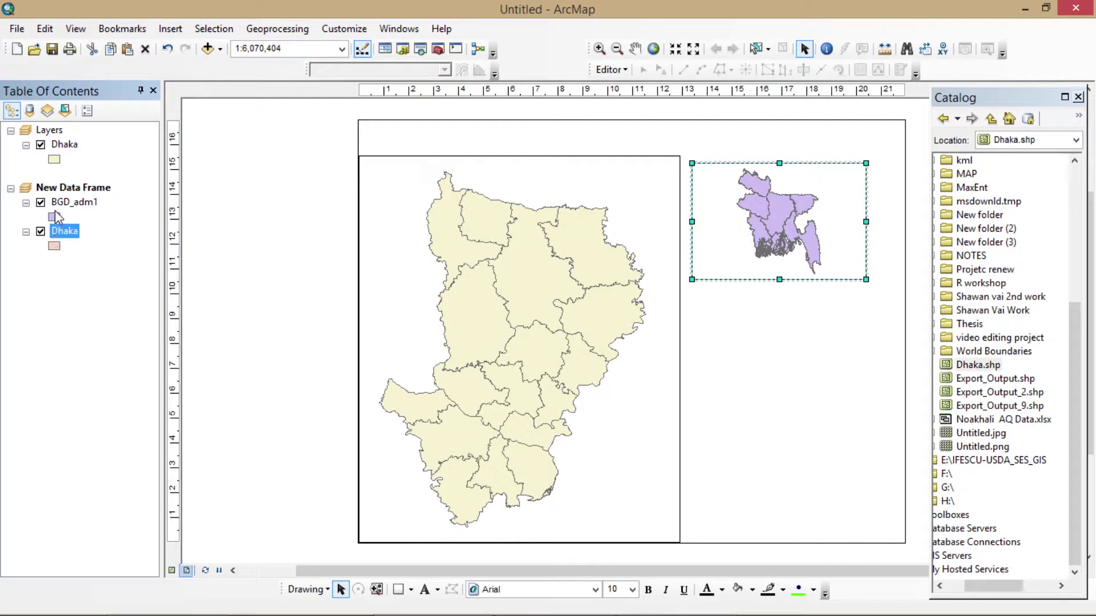
Step: Change the BGD_adm1 layer's symbol to Hollow in the second data frame
click(53, 217)
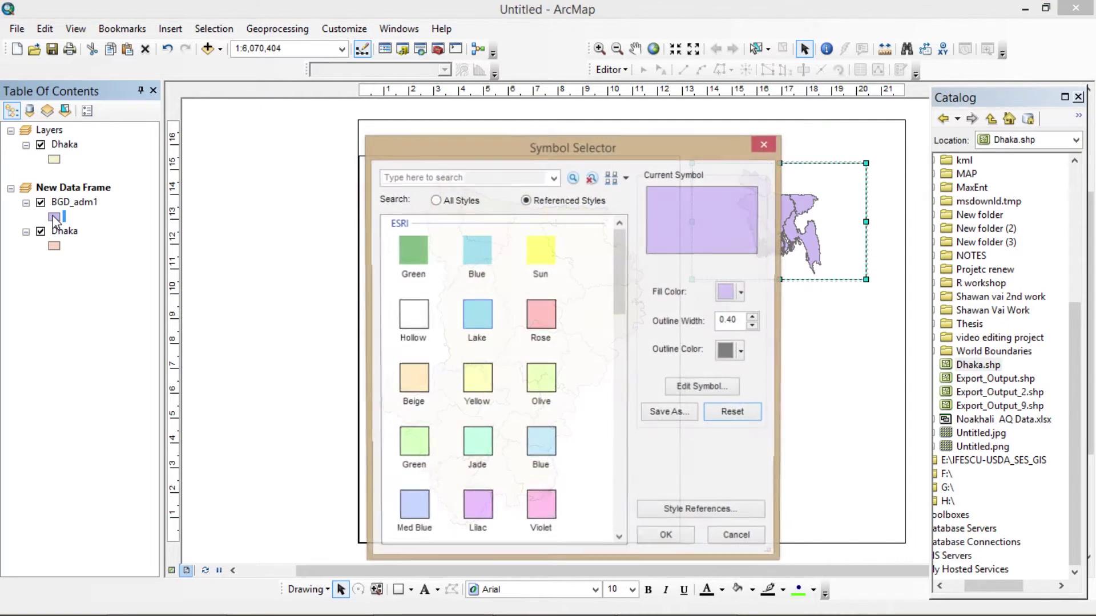
click(422, 324)
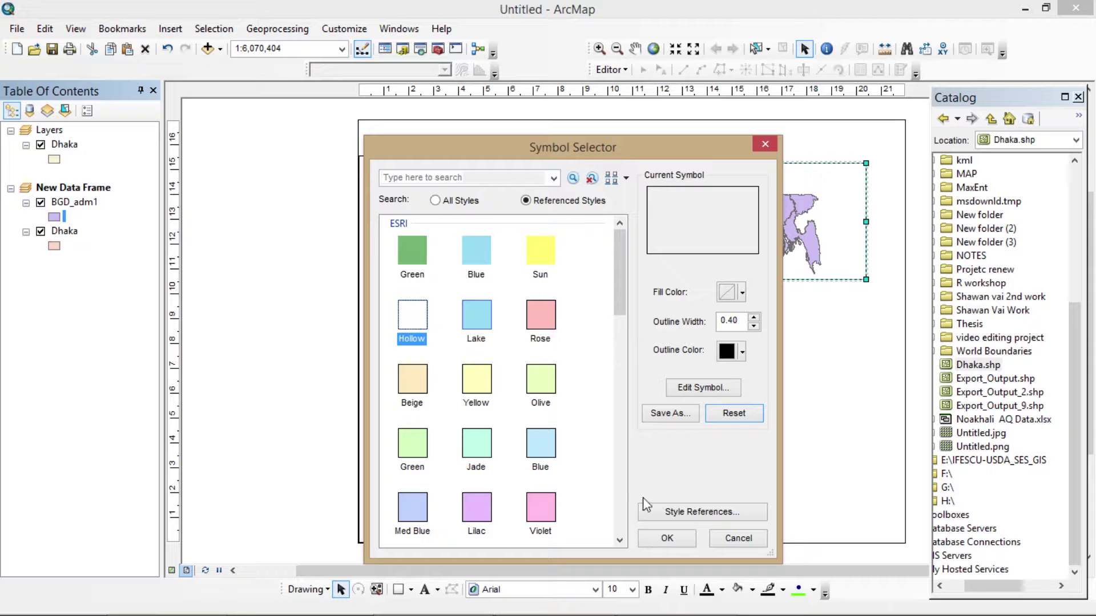
click(661, 539)
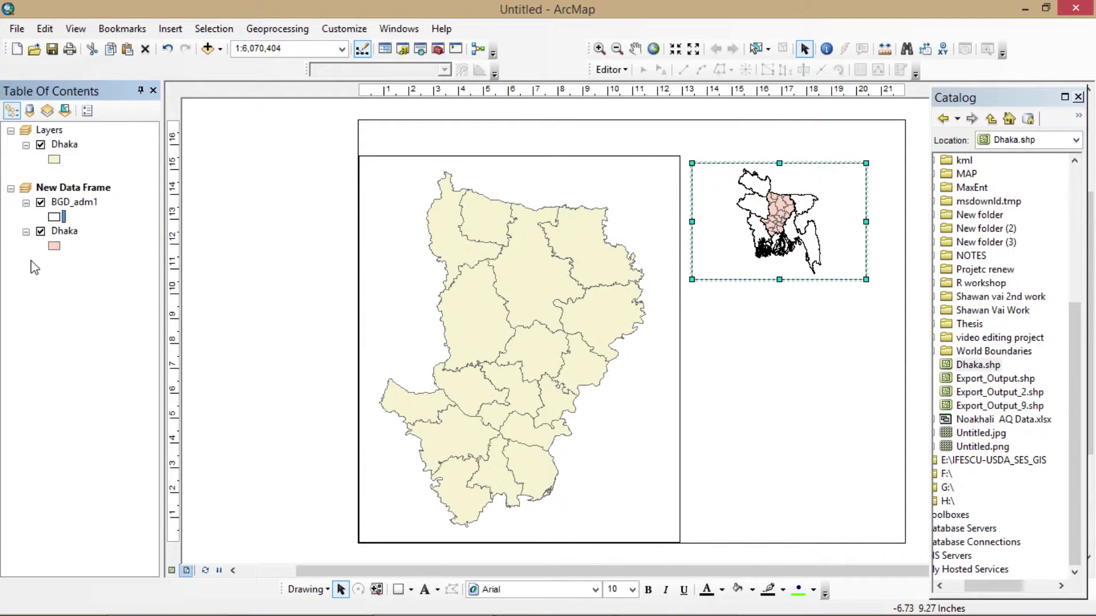
Step: Set the fill color of the Dhaka layer in the second data frame to red
click(54, 246)
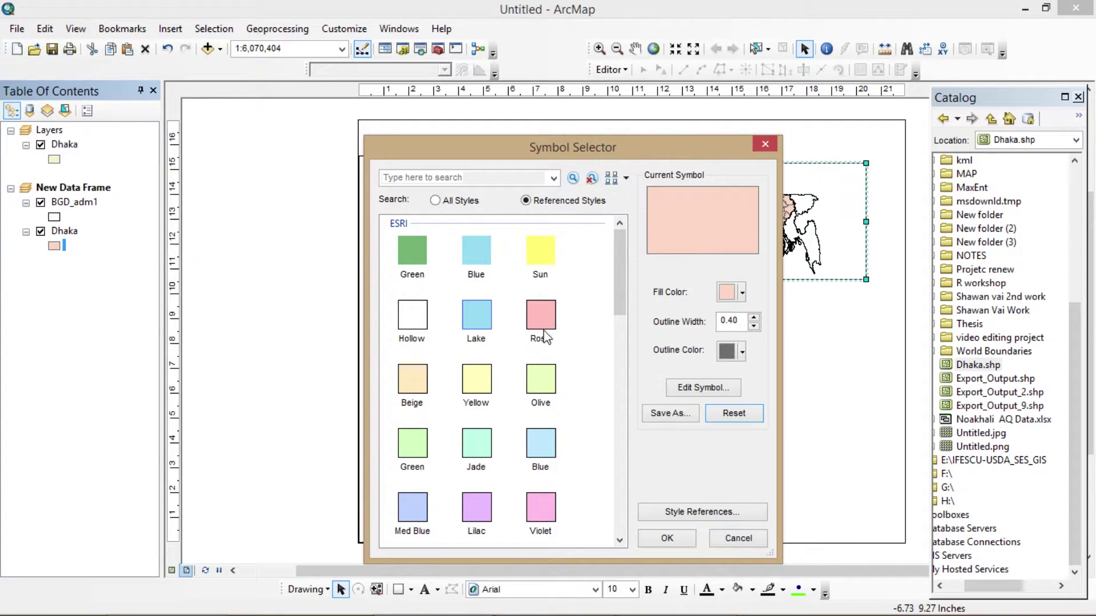
click(739, 293)
click(739, 364)
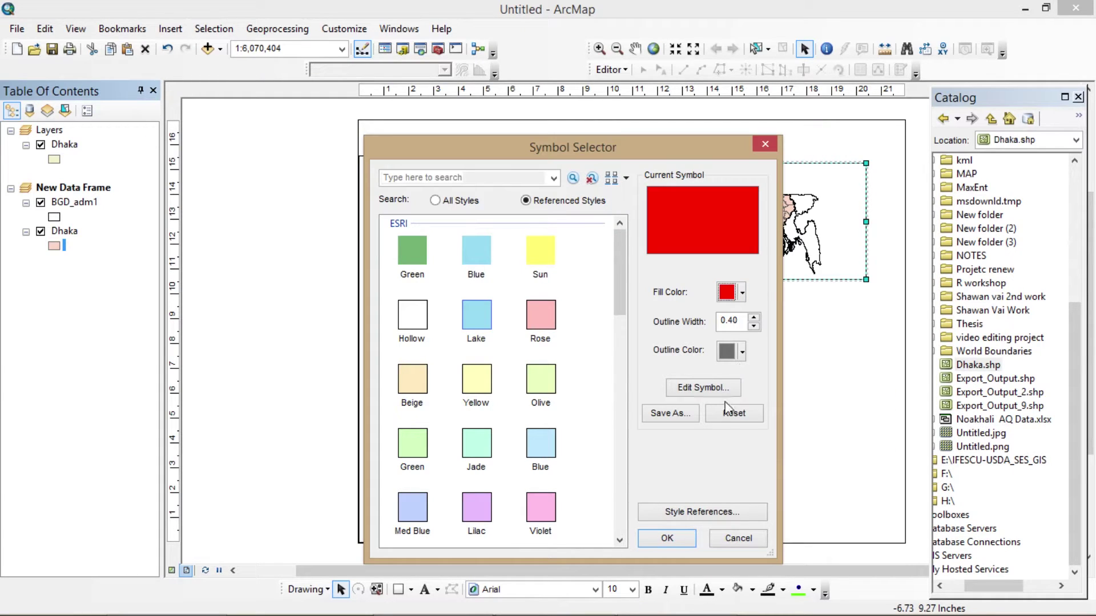
click(670, 540)
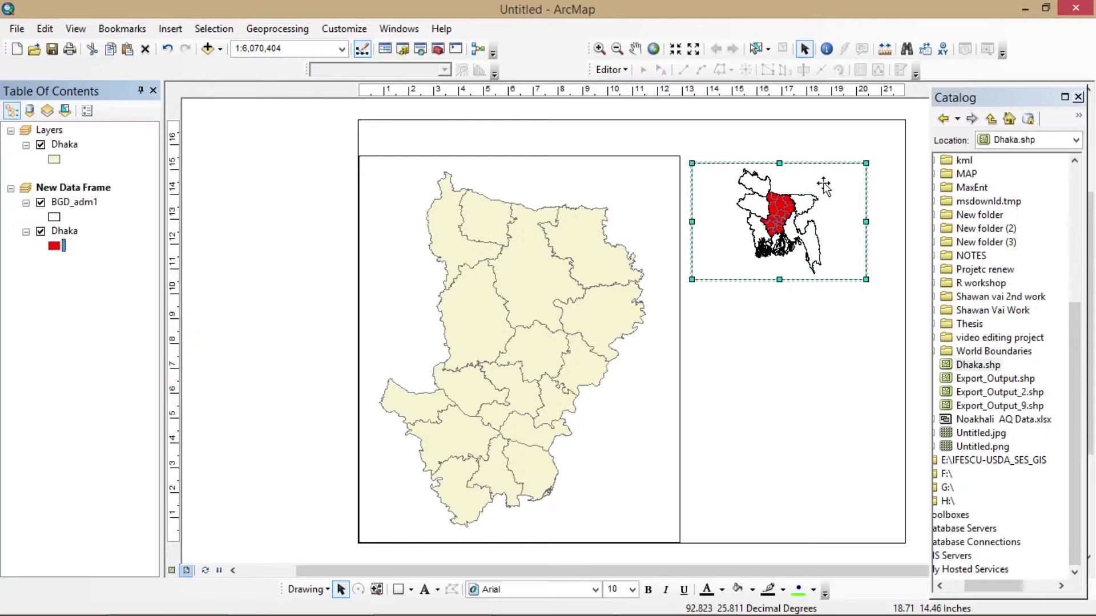
Step: Align the Bangladesh frame's upper edge with the Dhaka frame, extend it to about 7 inches tall and zoom its map to 1:4,000,000
drag(824, 185, 826, 179)
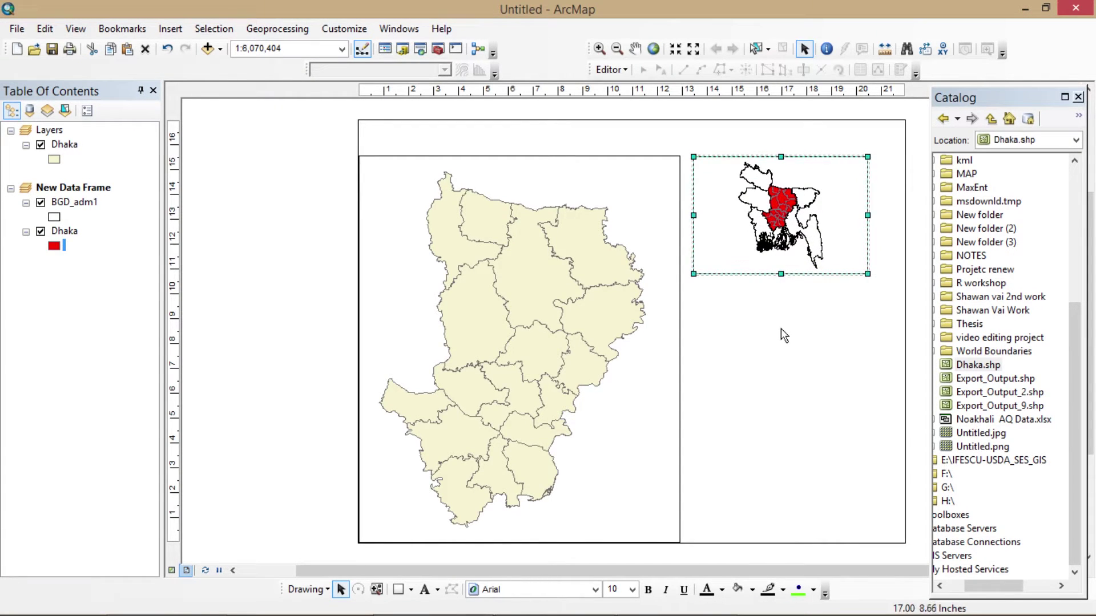
drag(783, 335, 781, 330)
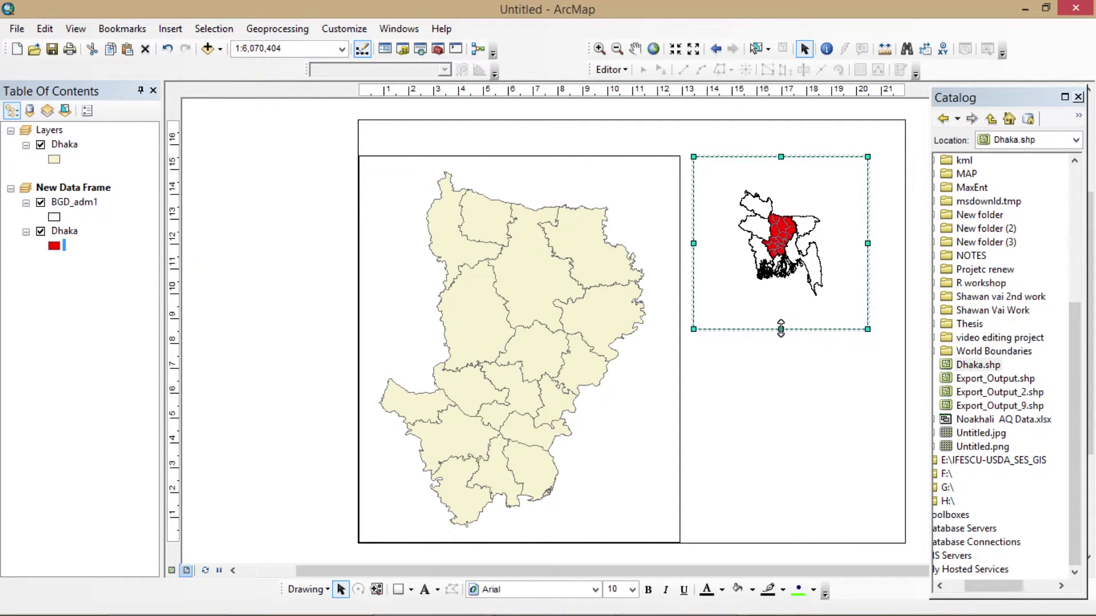
click(676, 50)
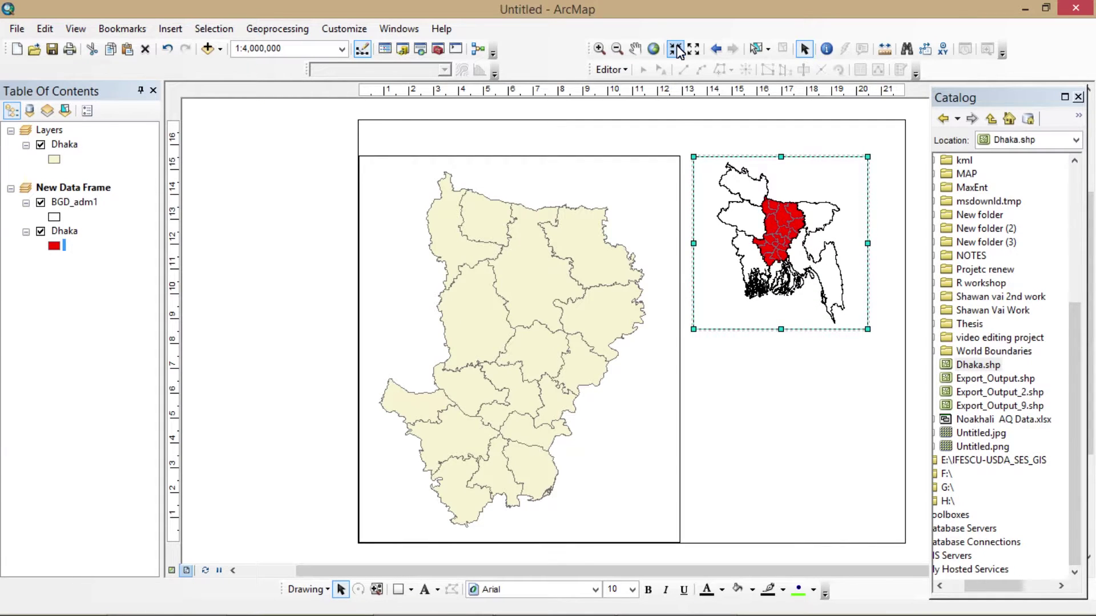
click(318, 173)
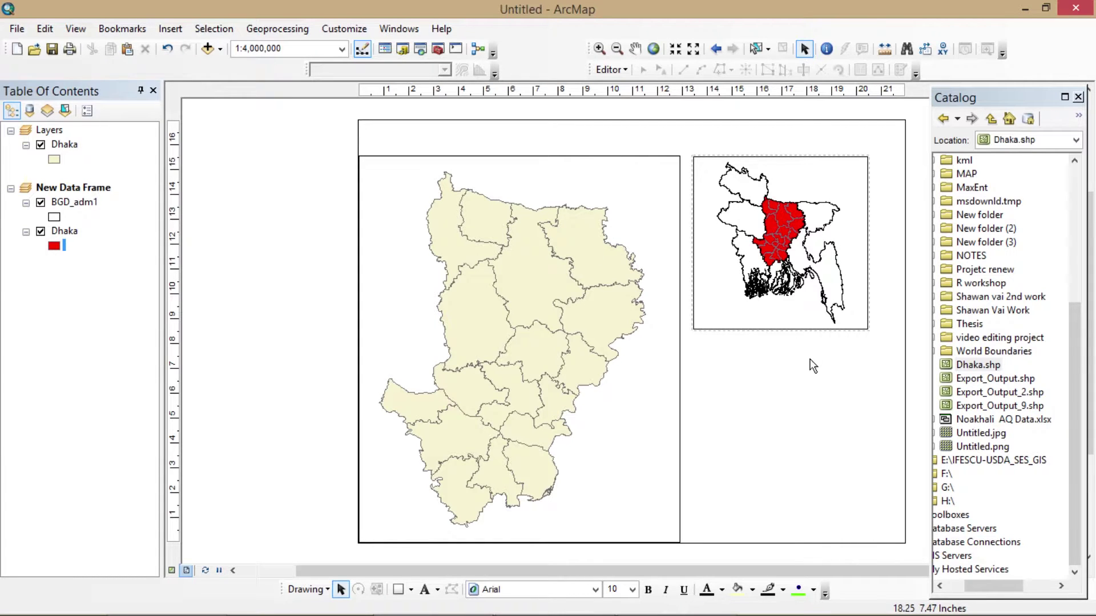
Step: Insert a third data frame and fit it below the Bangladesh frame, about 7 inches wide and 8 inches tall
click(171, 31)
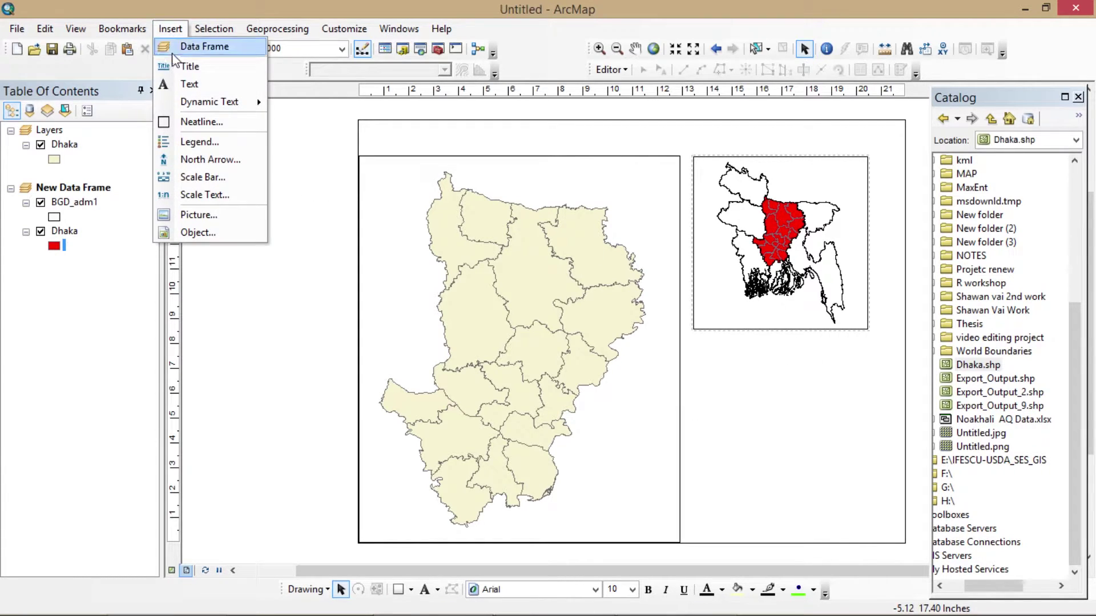
click(182, 48)
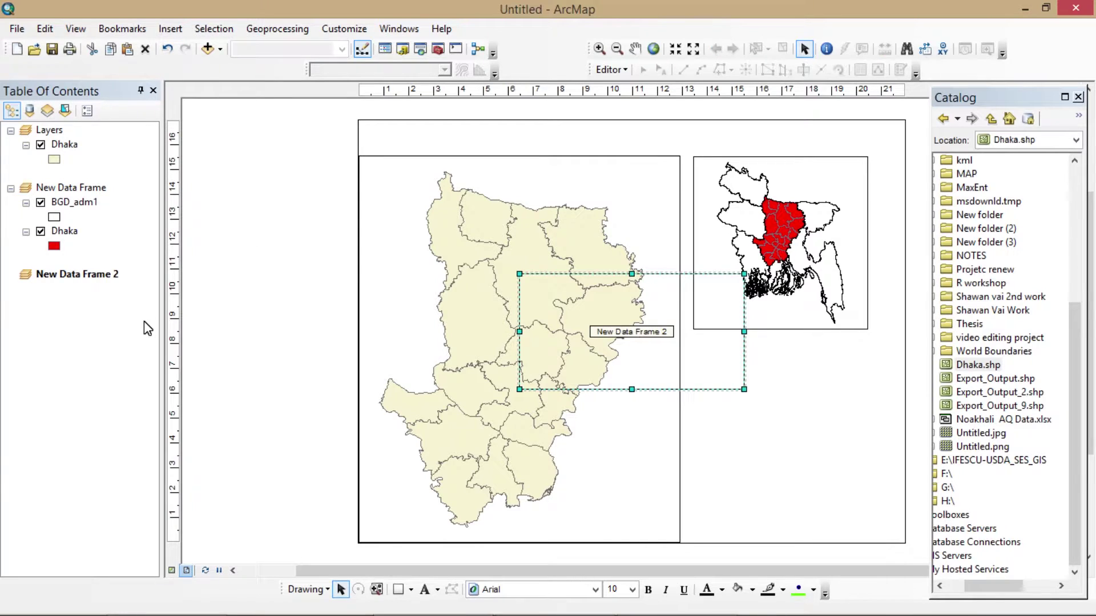
drag(665, 312, 783, 394)
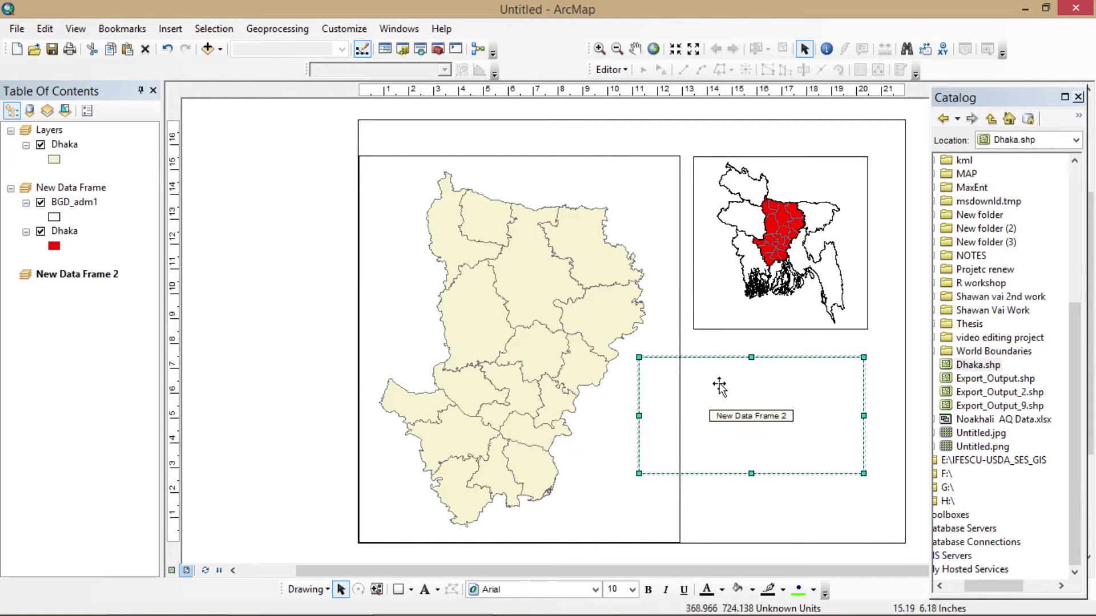
drag(641, 358, 694, 337)
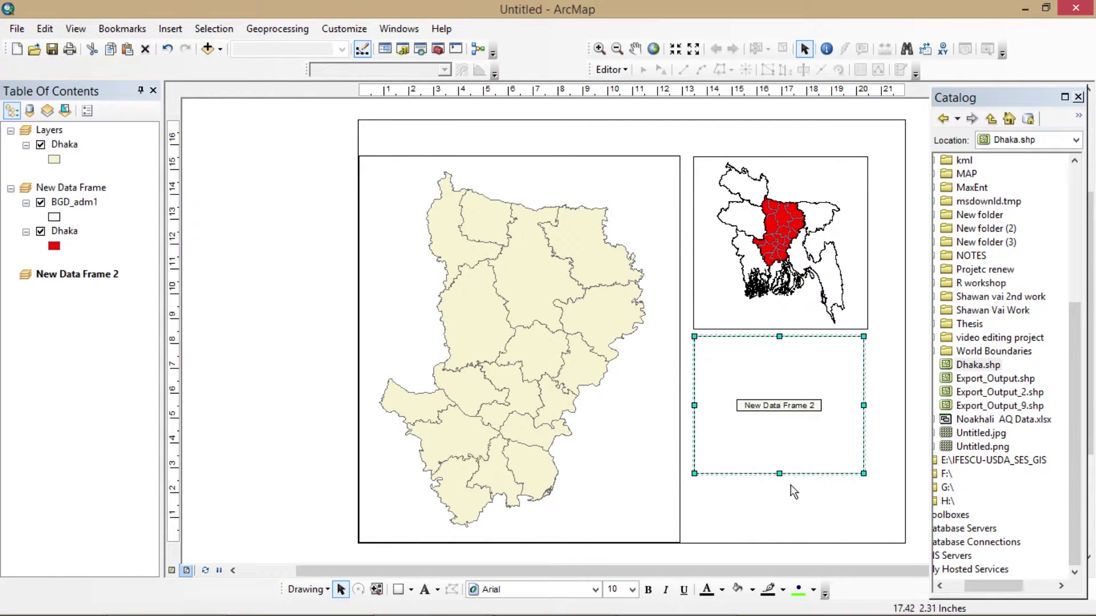
drag(779, 474, 776, 540)
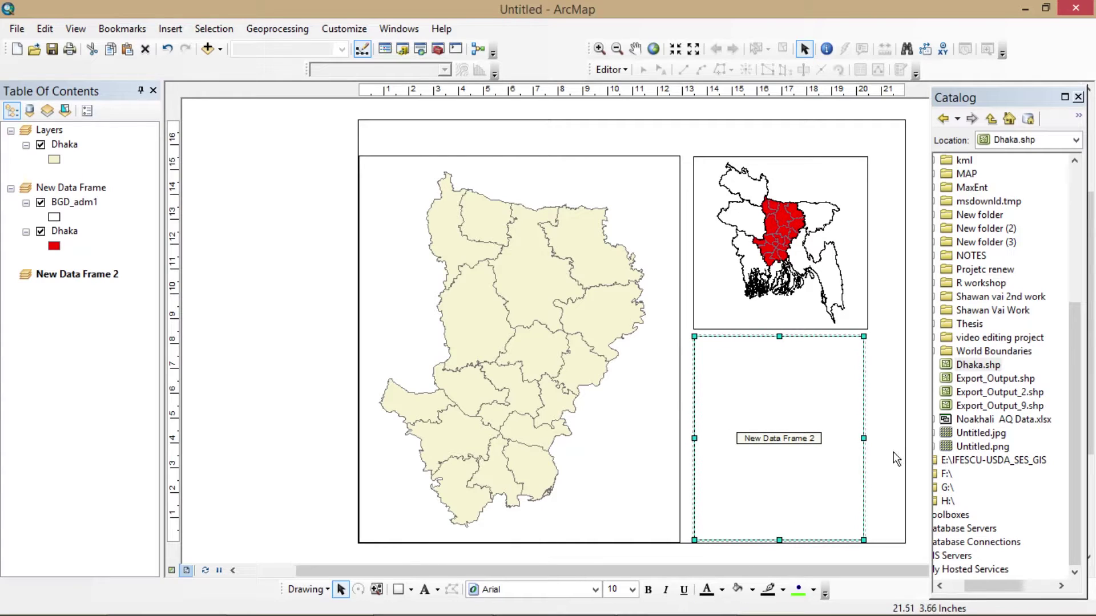
Step: Add countries.shp from the World Boundaries folder and BGD_adm0.shp to the third data frame
click(993, 352)
double_click(992, 353)
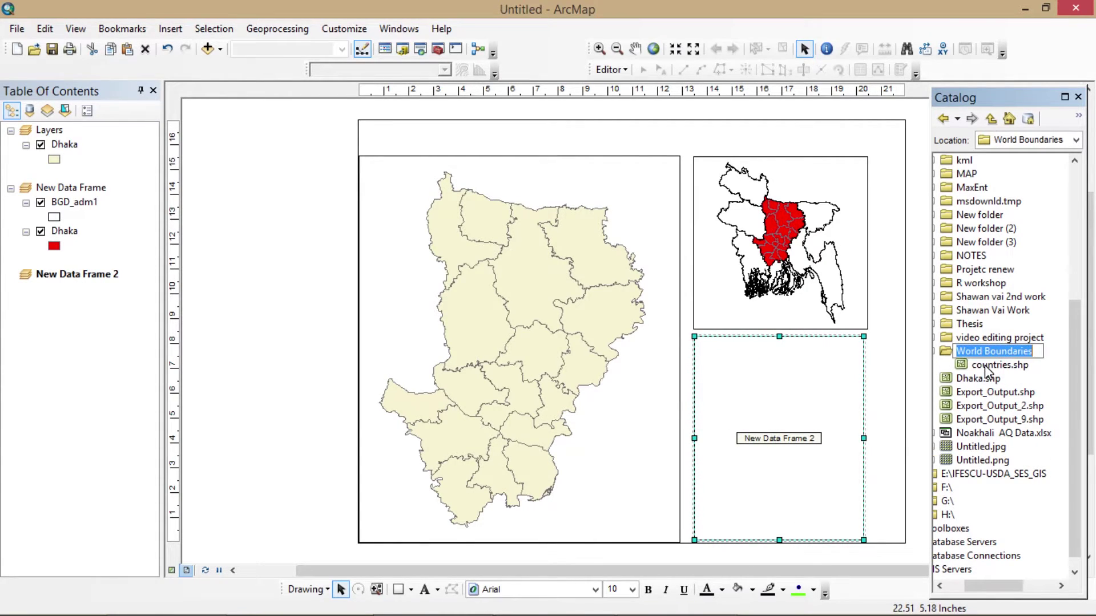
click(1012, 313)
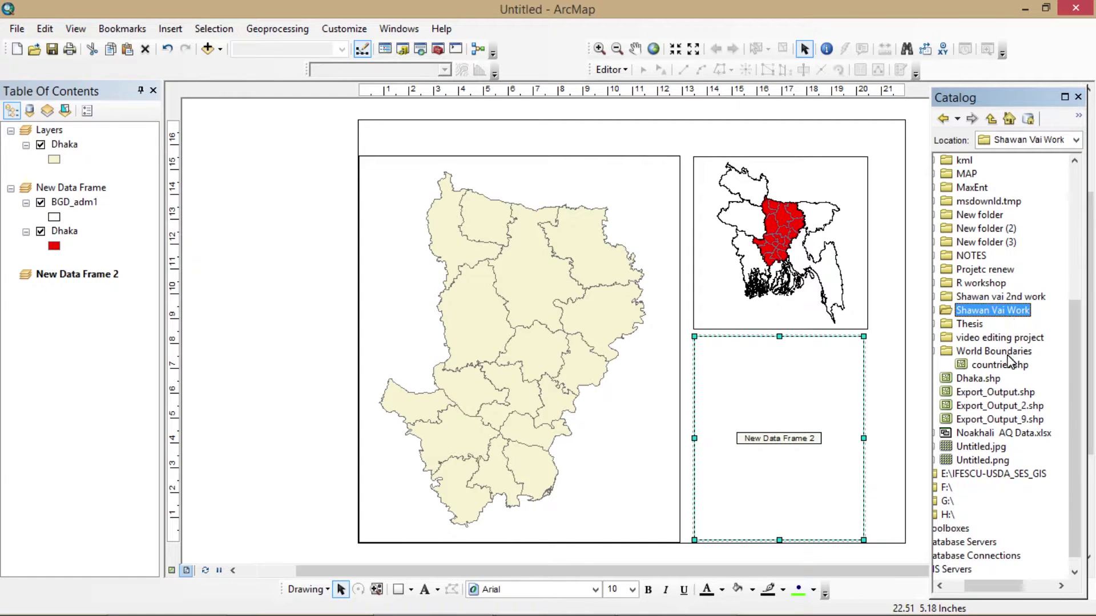
drag(1005, 368, 100, 285)
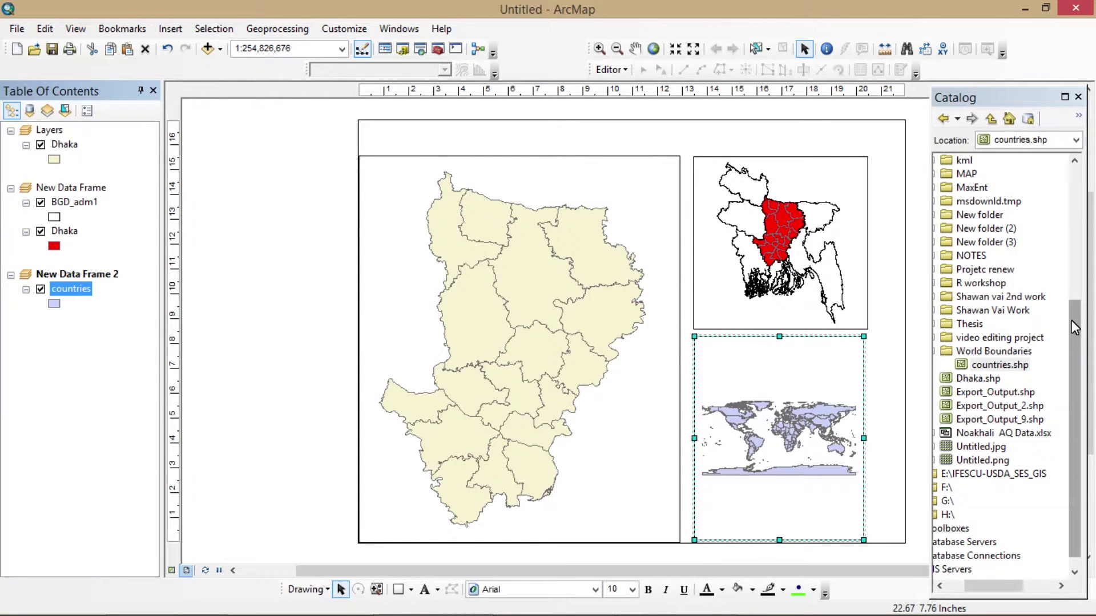
scroll(1075, 327, up, 4)
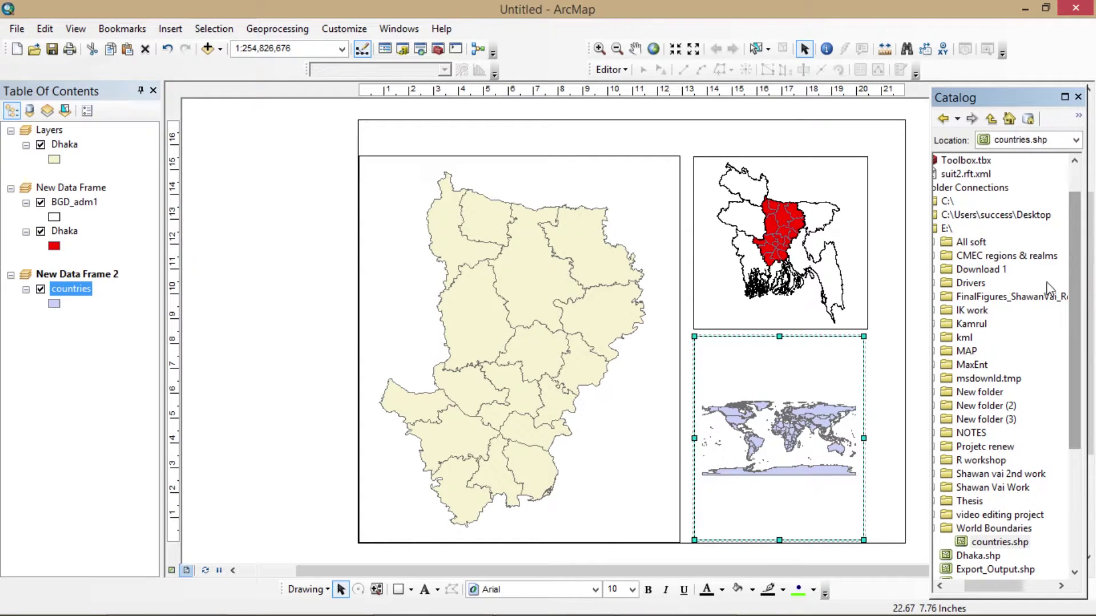
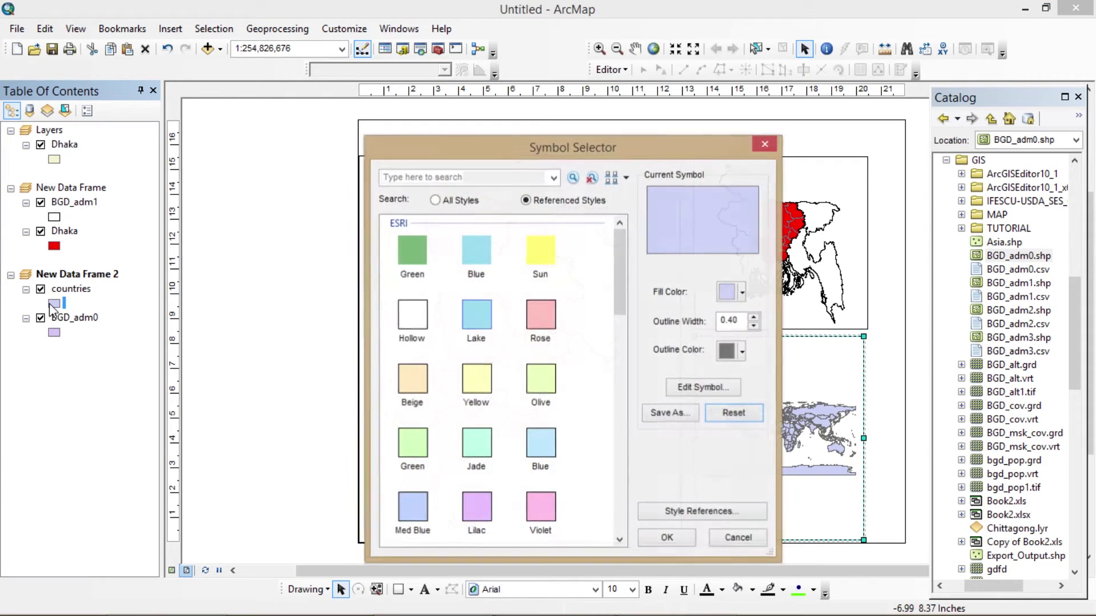
Step: Change the countries layer's symbol to Hollow and set the BGD_adm0 layer's fill color to red in the third data frame
click(421, 328)
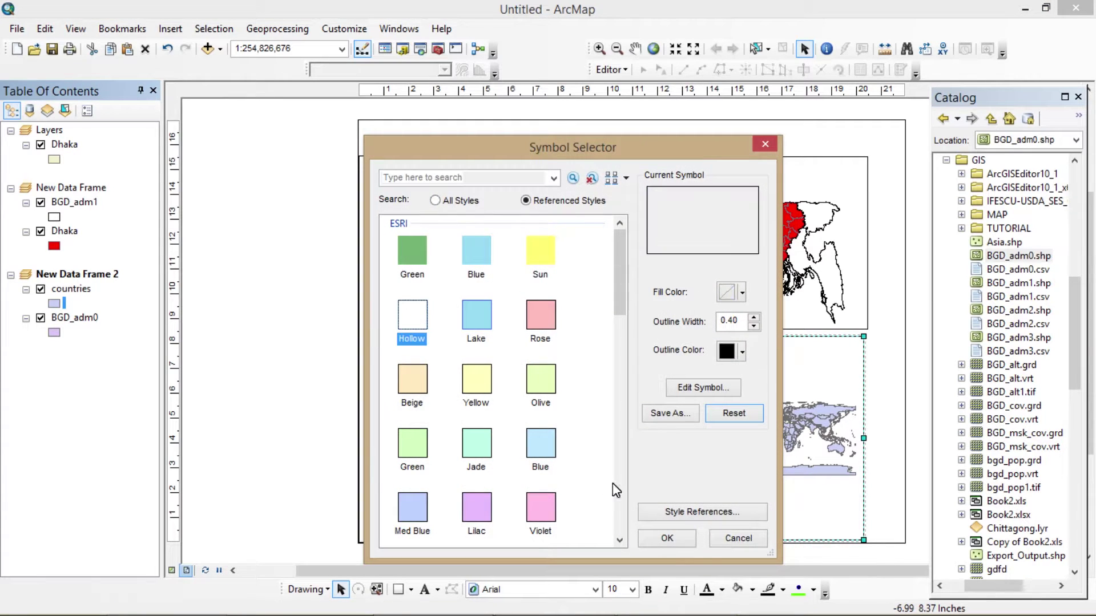
click(662, 538)
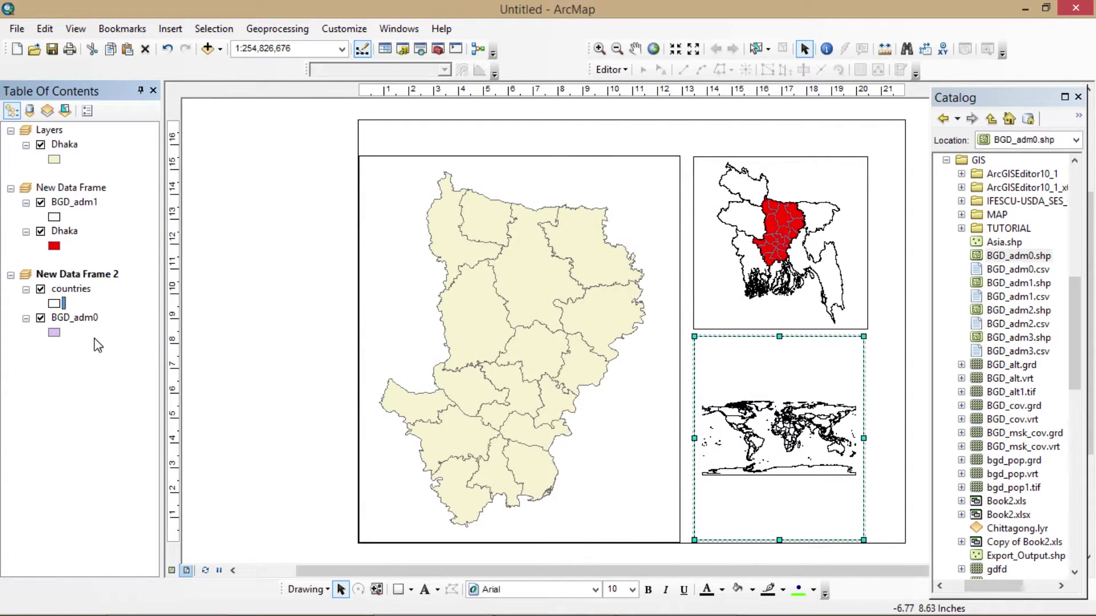
click(60, 336)
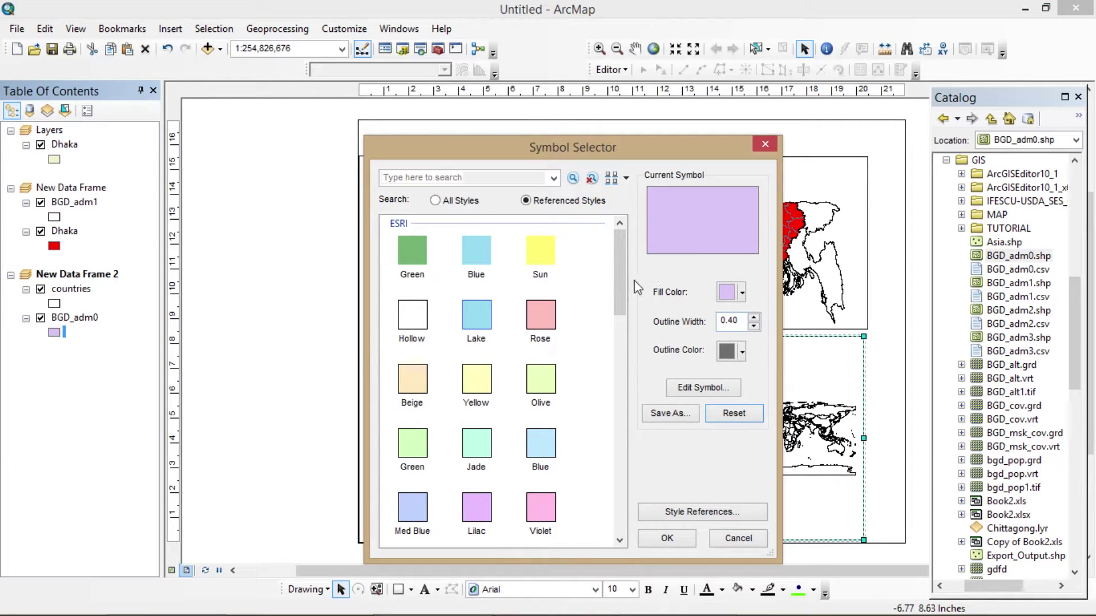
click(741, 292)
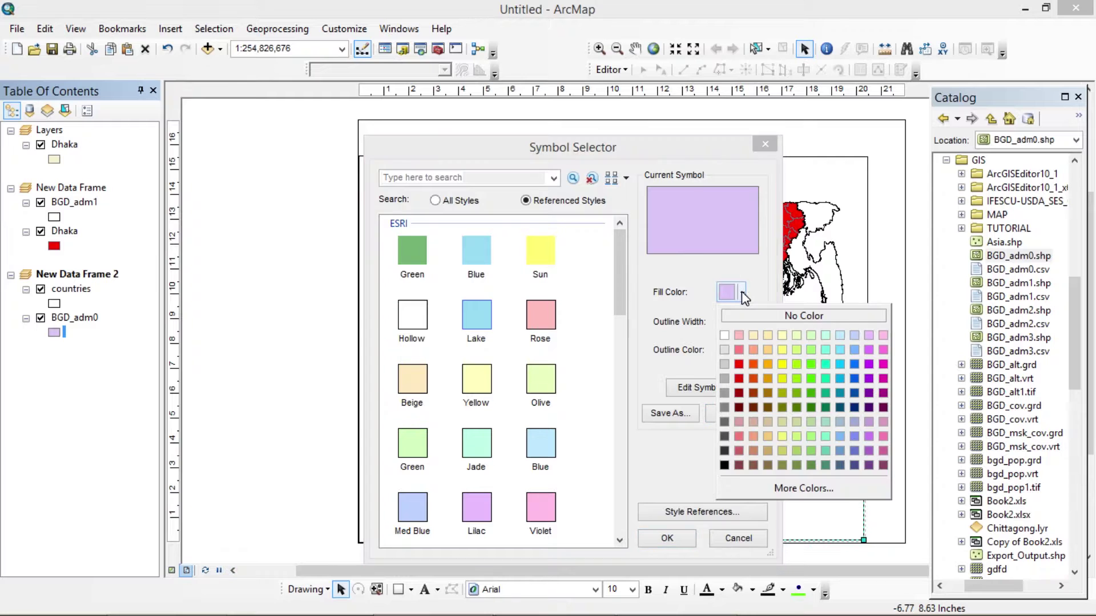
click(740, 365)
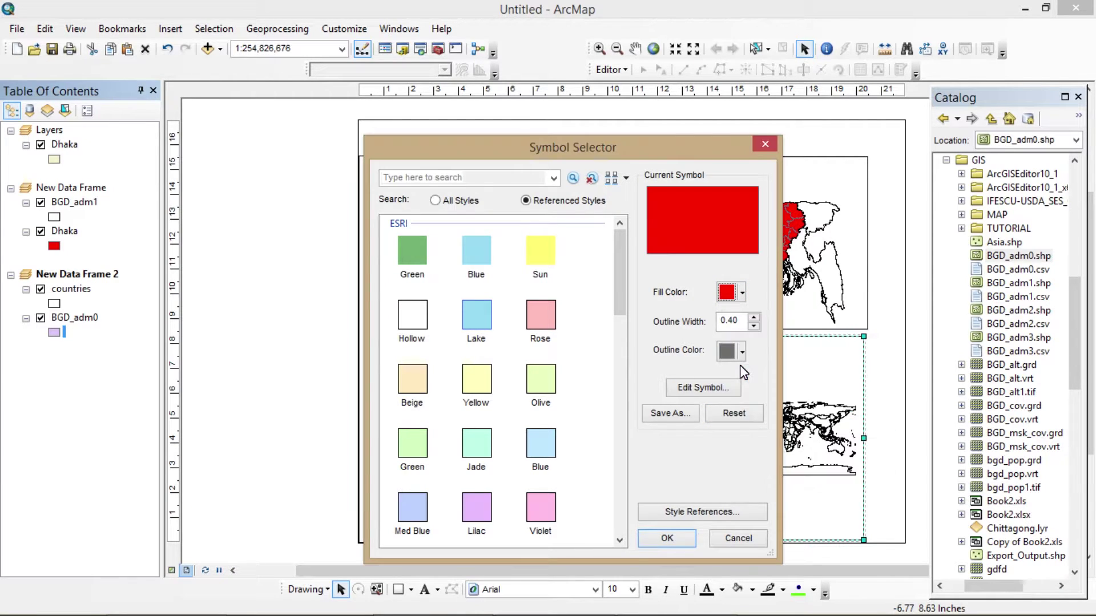
click(665, 539)
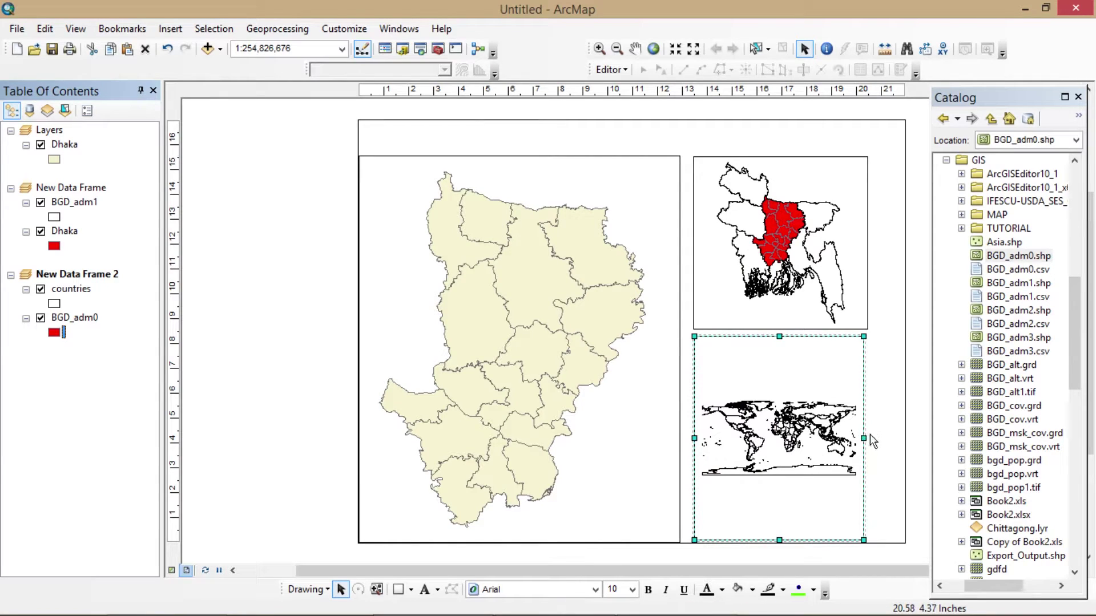
Step: Widen the third data frame to about 7.7 inches, zoom its map to 1:100,000,000 and pan it towards Asia
drag(864, 337, 884, 341)
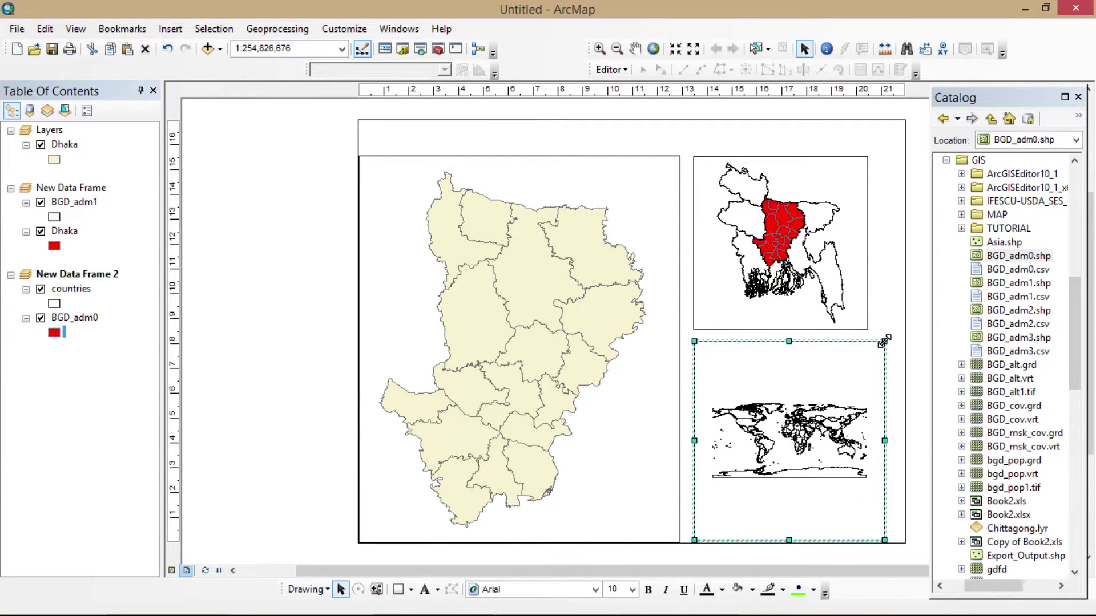
click(675, 49)
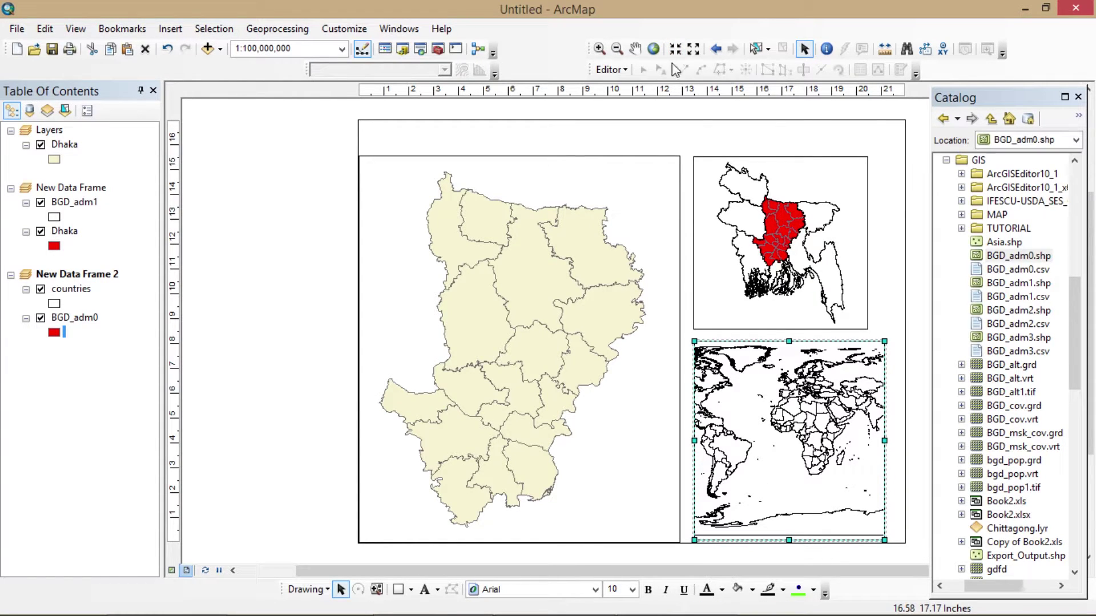
click(637, 50)
drag(841, 471, 747, 467)
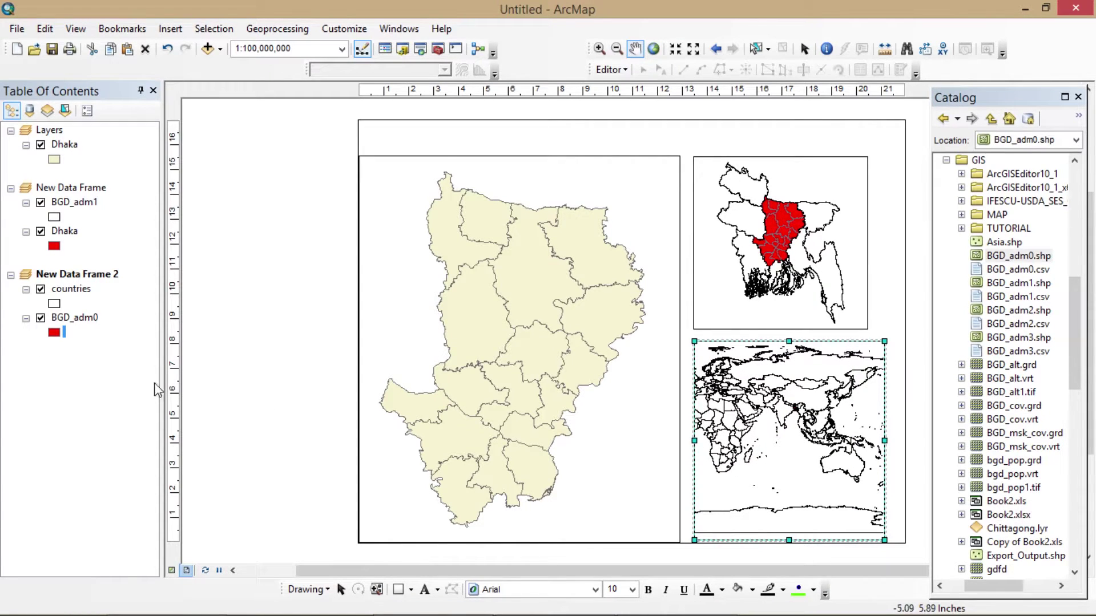
Step: Set the outline color of the BGD_adm0 layer in the third data frame to red
click(53, 333)
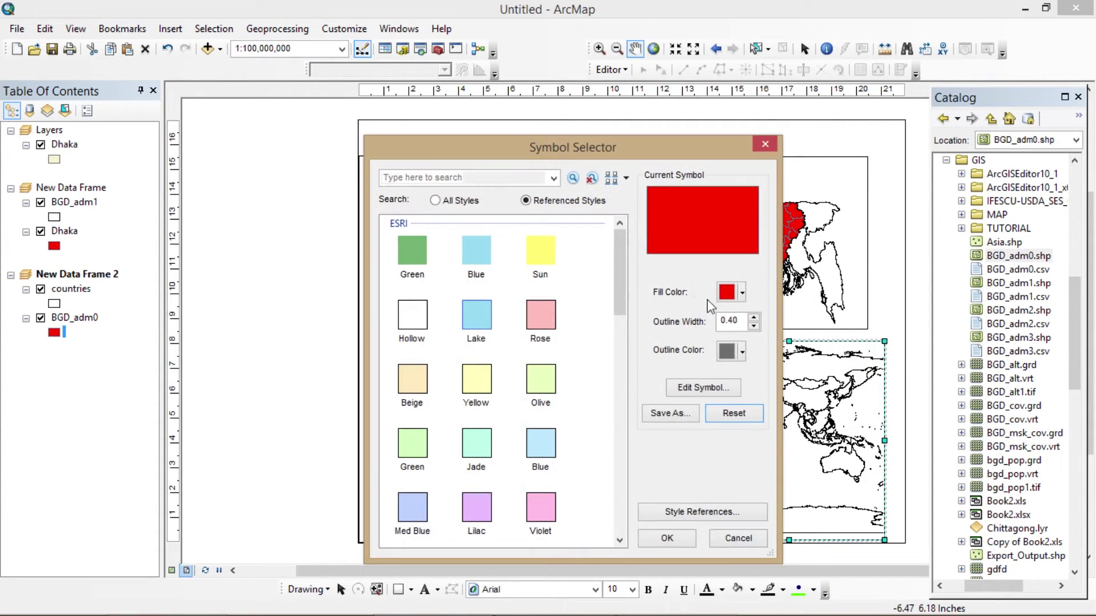
click(743, 352)
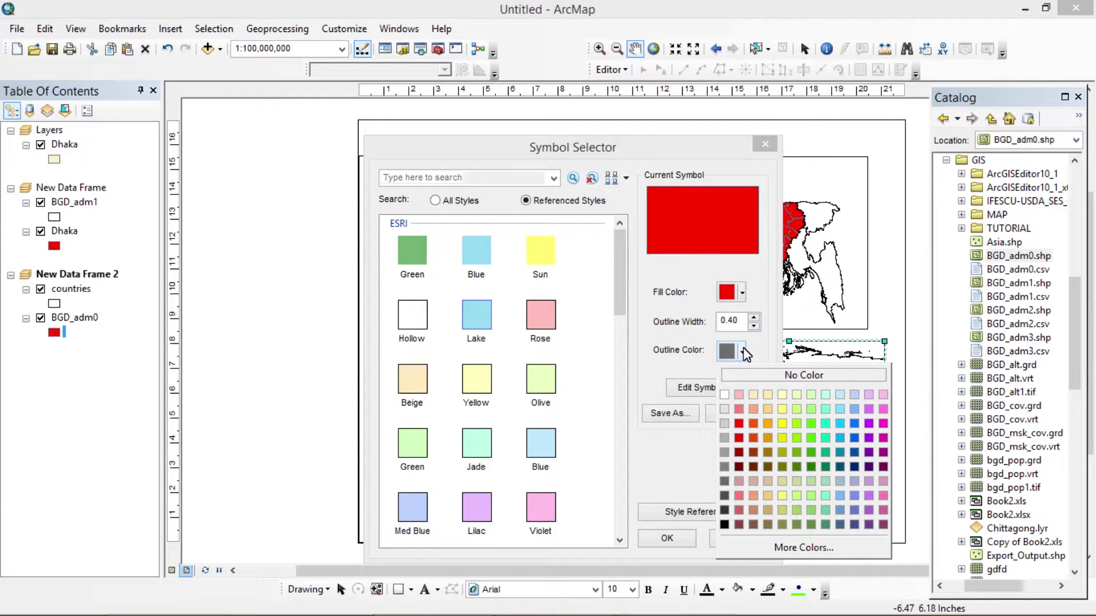
click(739, 436)
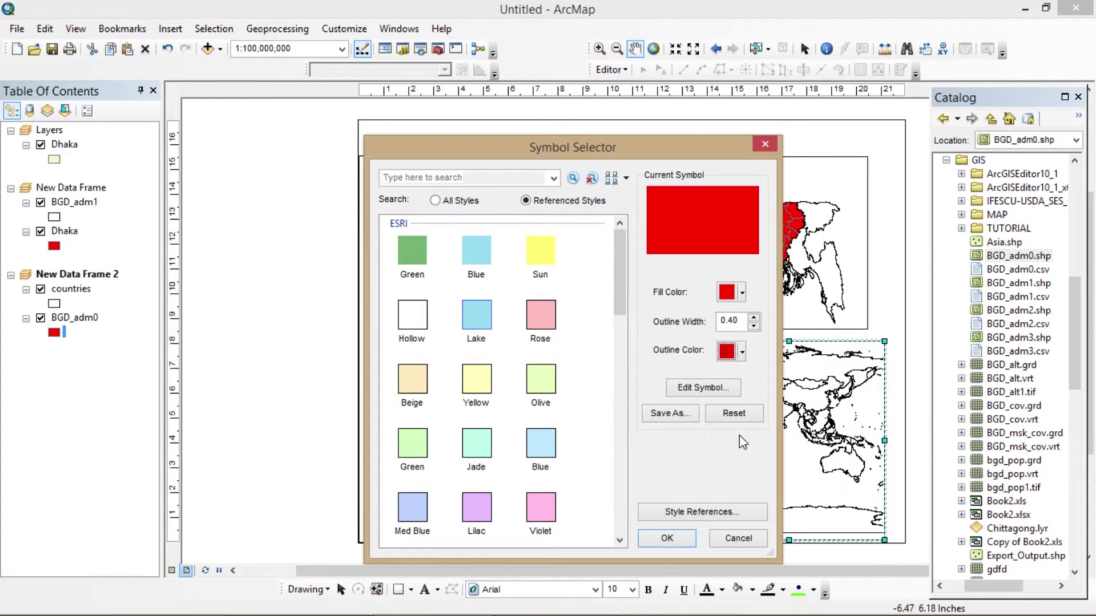
click(668, 547)
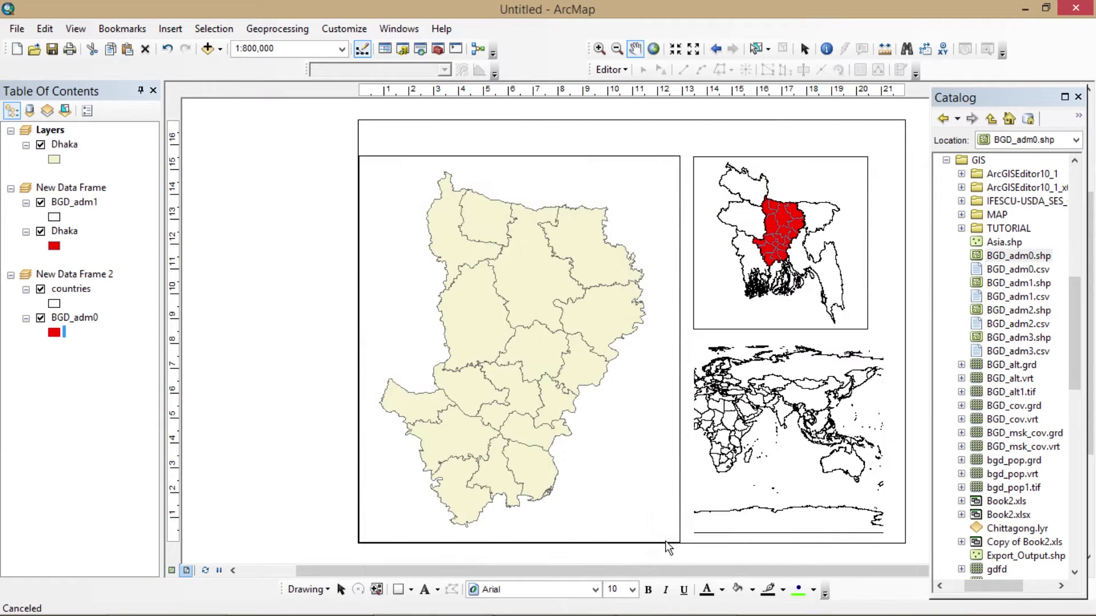
Step: Zoom the third data frame's map to 1:50,000,000 and pan it to show Bangladesh and the surrounding Asian countries
click(679, 48)
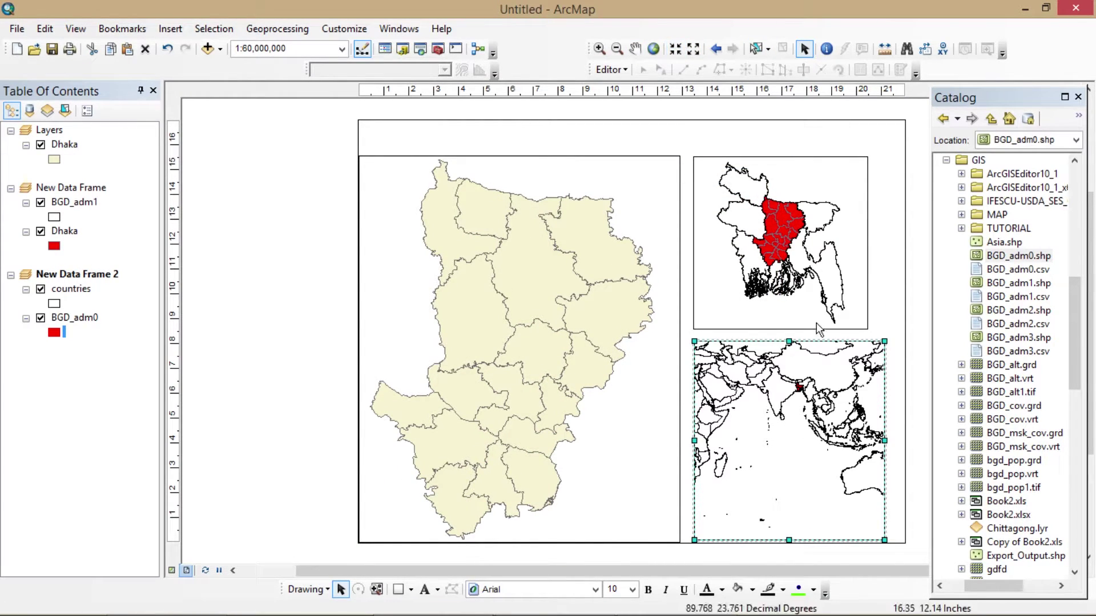
click(677, 52)
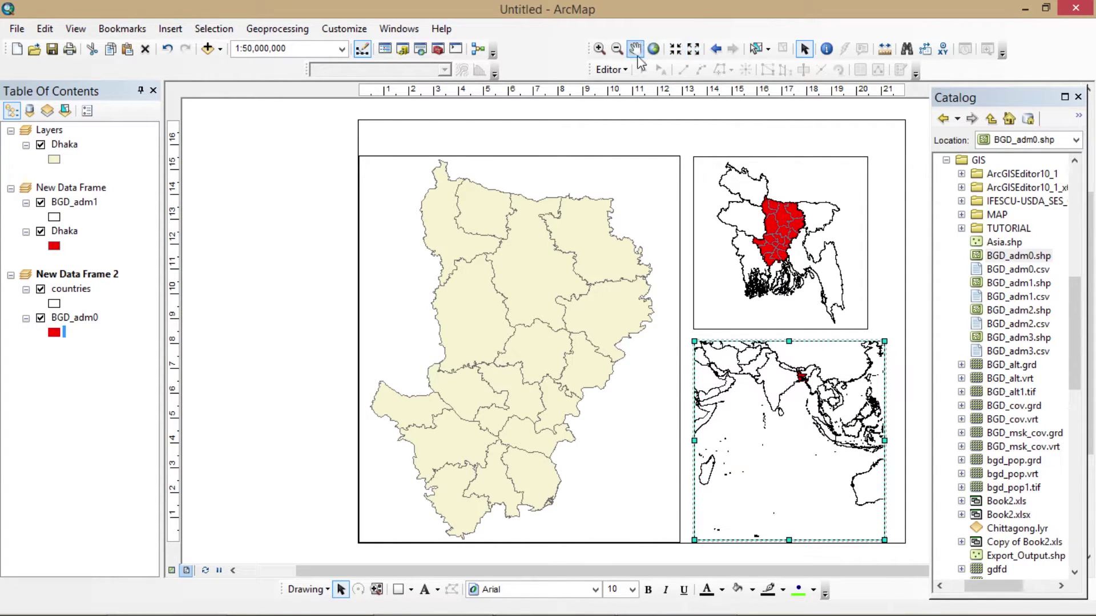
click(634, 51)
drag(821, 461, 840, 496)
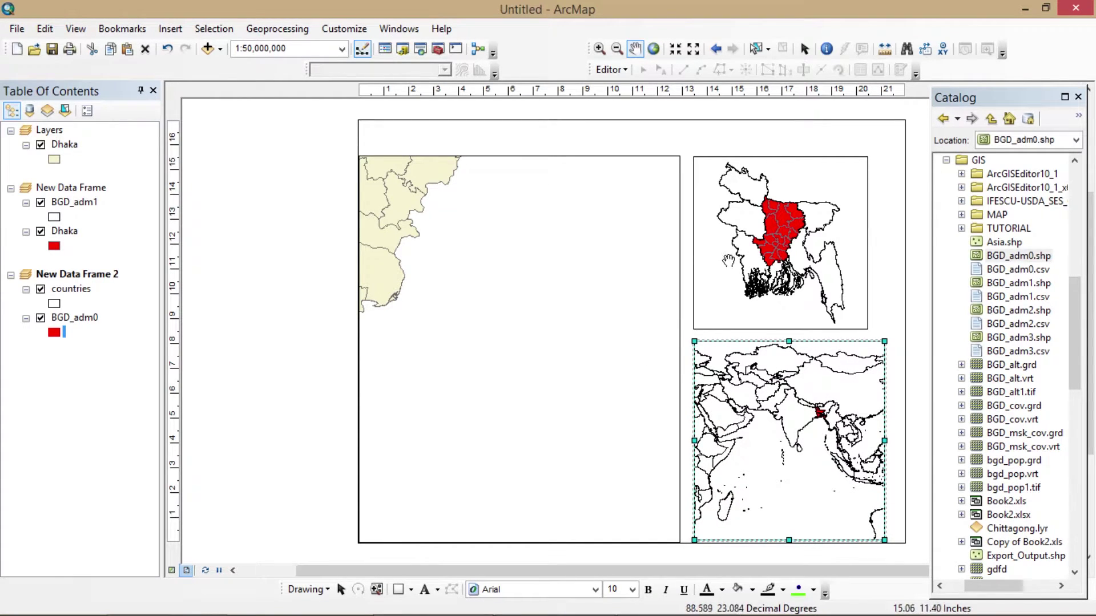
Step: Pan the Dhaka map back to the middle of the main data frame
click(804, 49)
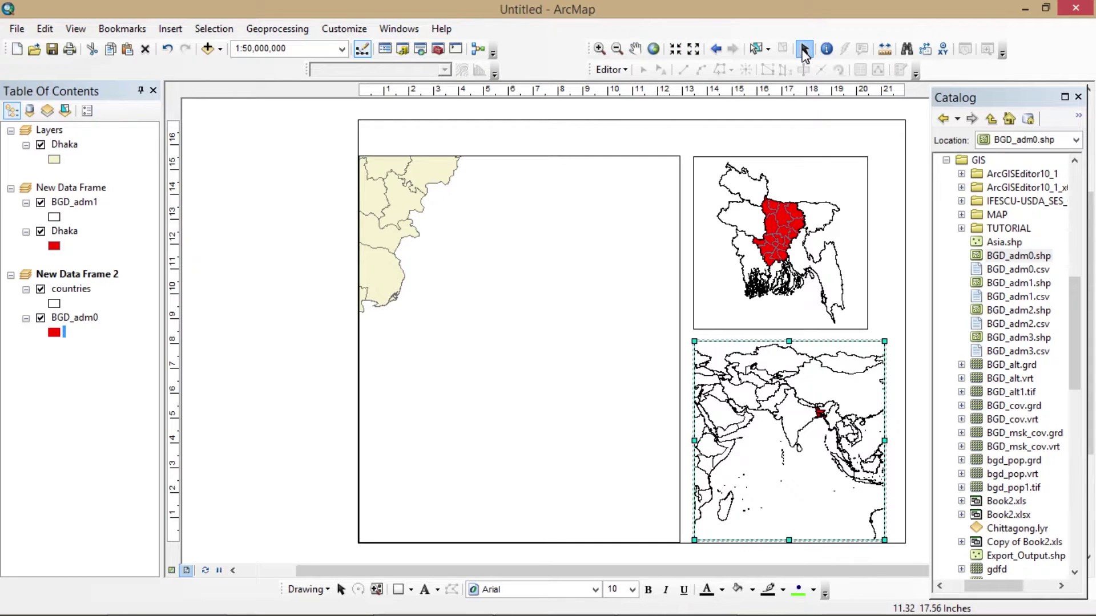
click(550, 228)
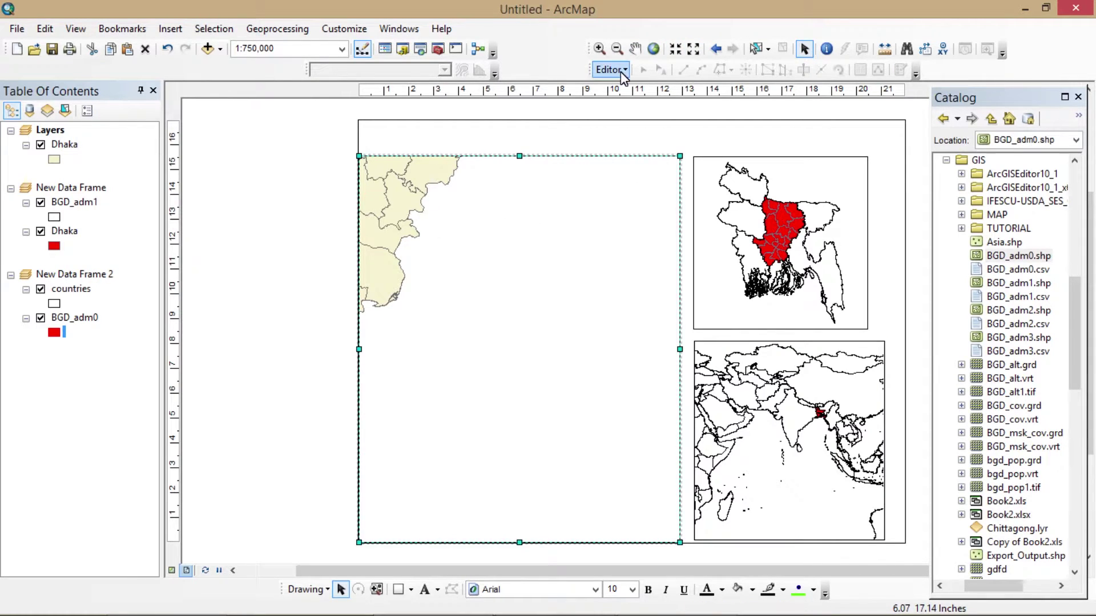
click(634, 49)
drag(390, 229, 554, 426)
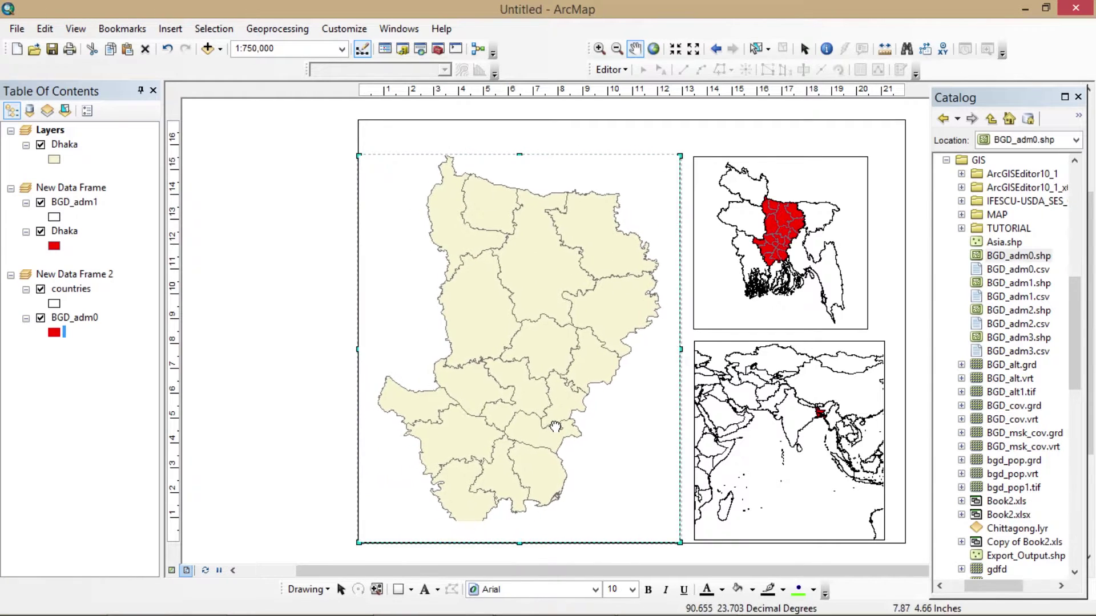
Step: Raise the Dhaka frame's upper edge slightly and move the Bangladesh frame up to align with it
click(805, 49)
drag(521, 154, 520, 148)
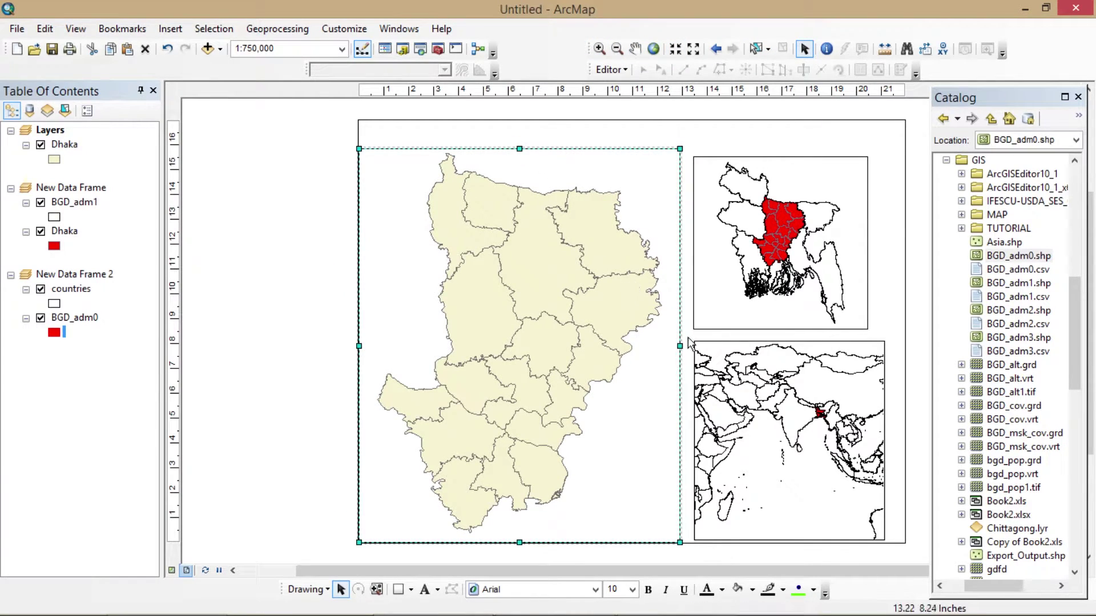
click(783, 176)
drag(804, 169, 802, 161)
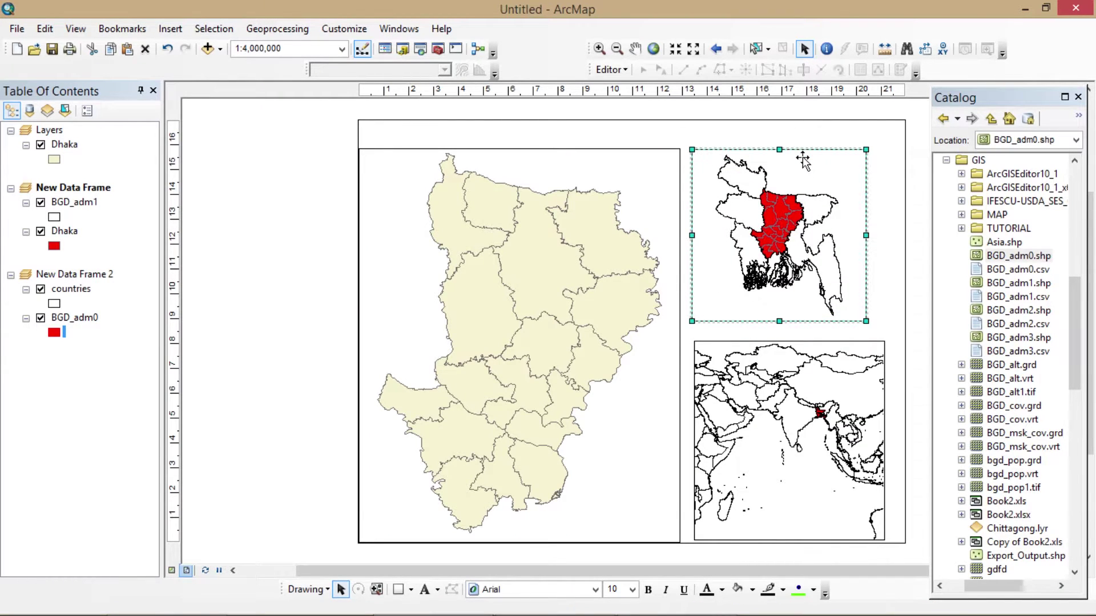
Step: Set the neatline border around the selected Bangladesh data frame to <None>
click(171, 32)
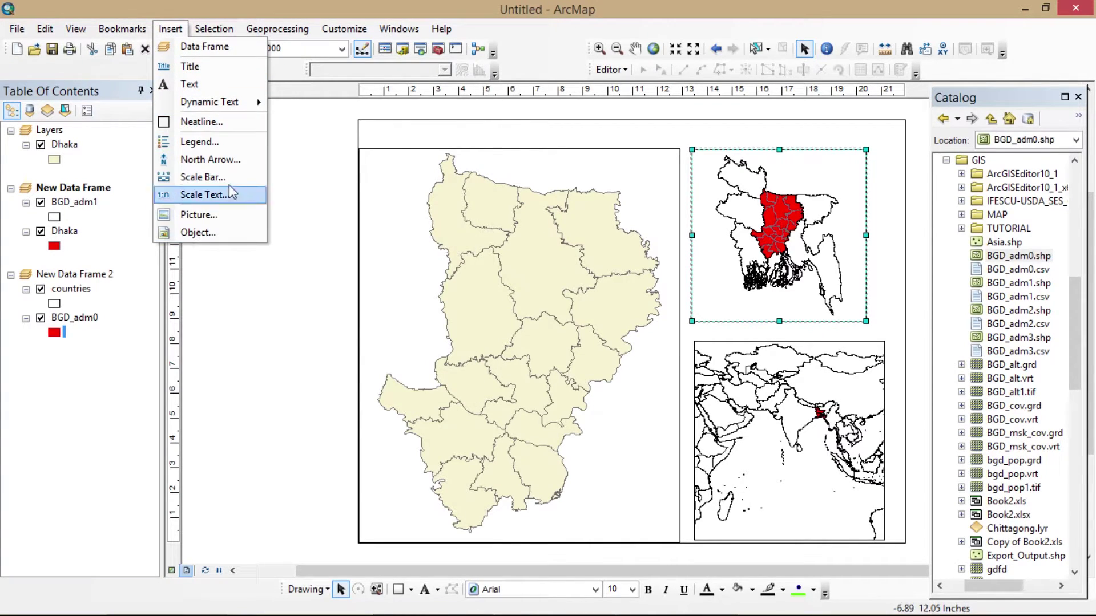
click(214, 119)
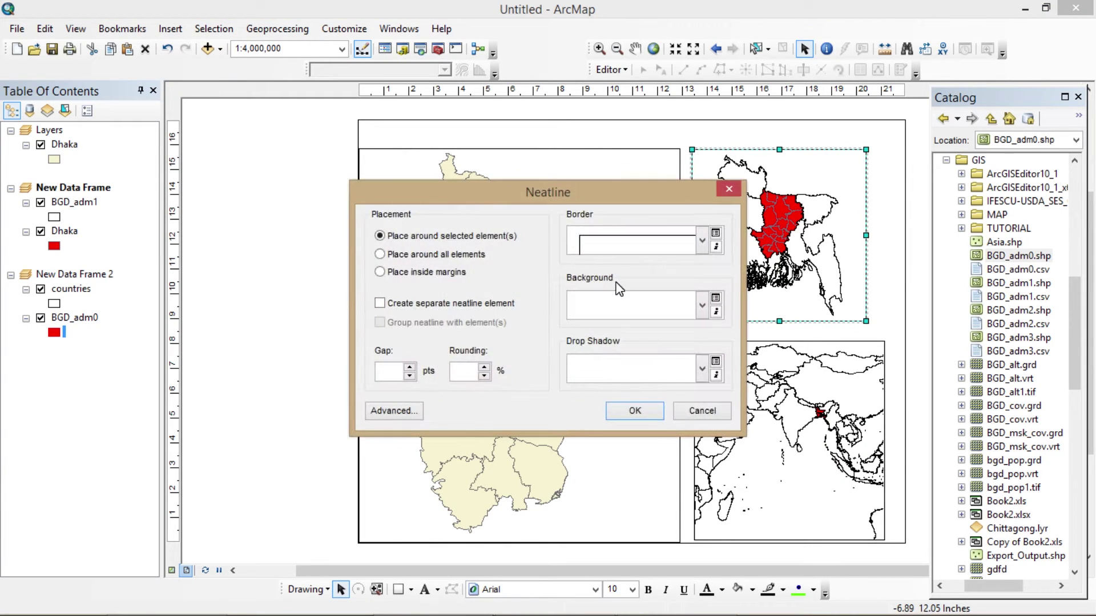
click(702, 241)
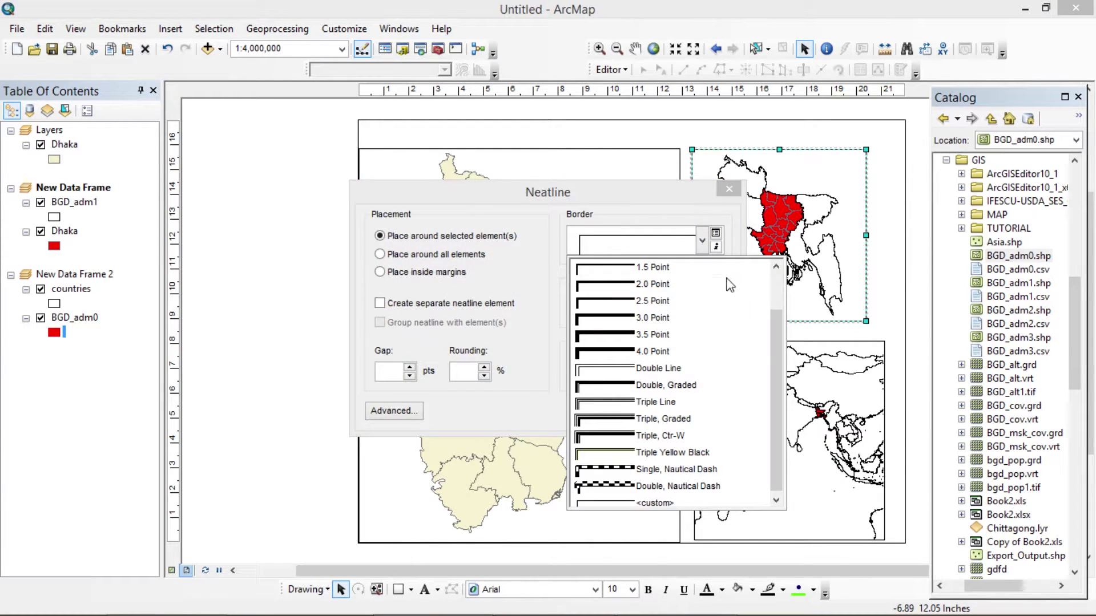
scroll(775, 320, up, 1)
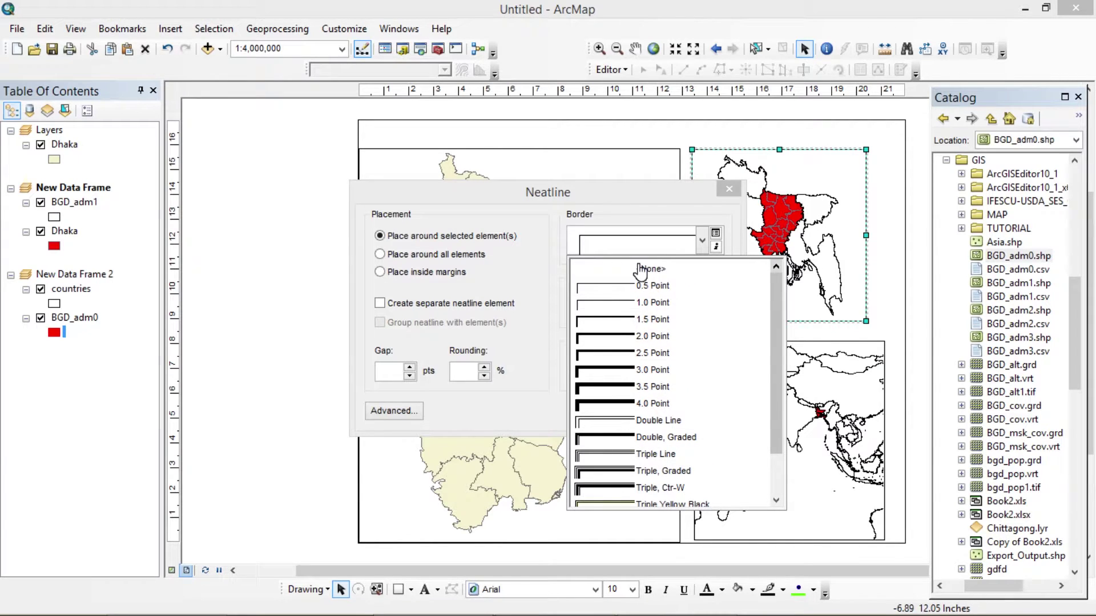
click(667, 273)
click(635, 411)
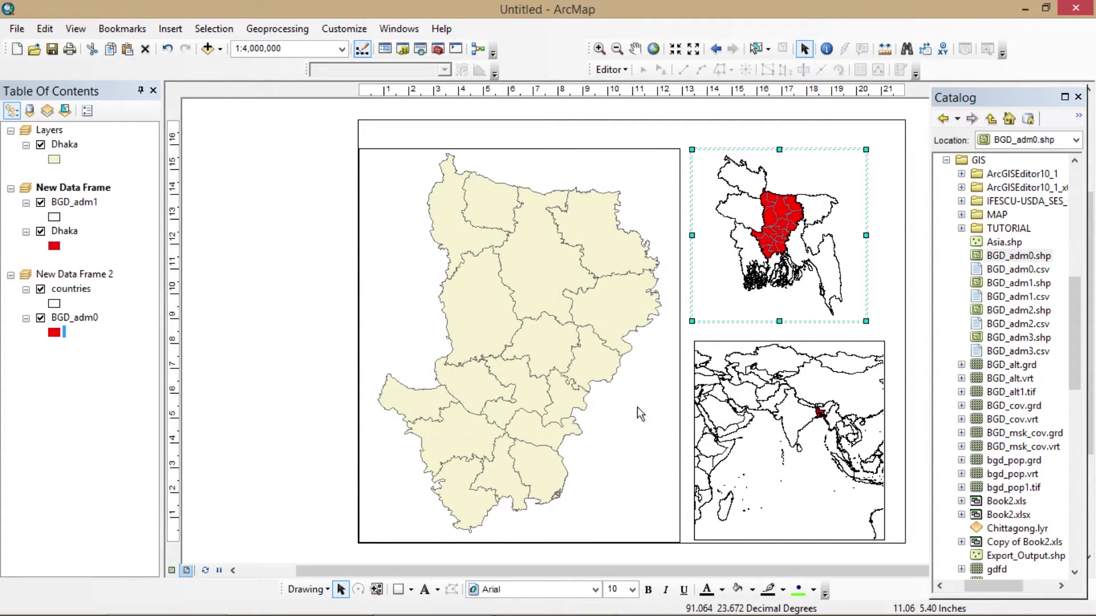
Step: Add a 0.5 Point neatline border around the Bangladesh data frame
click(788, 427)
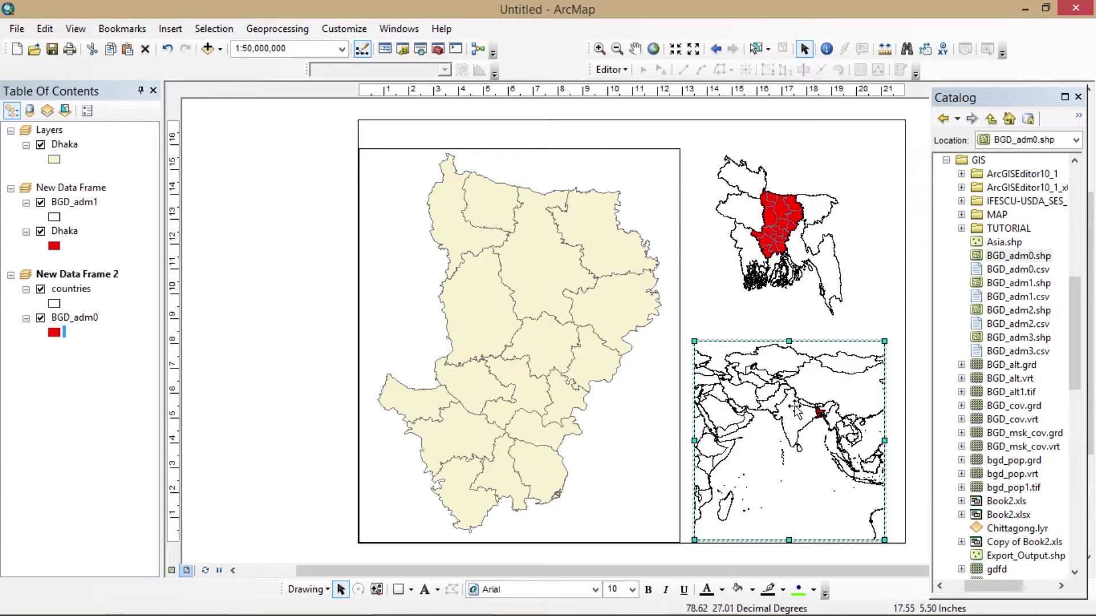
click(805, 224)
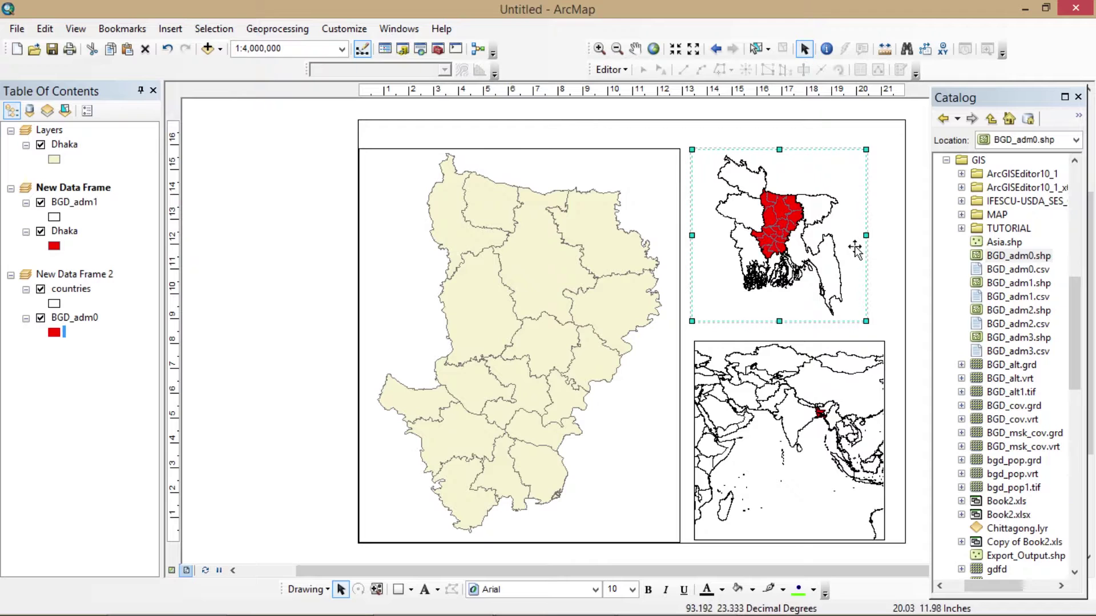
click(170, 29)
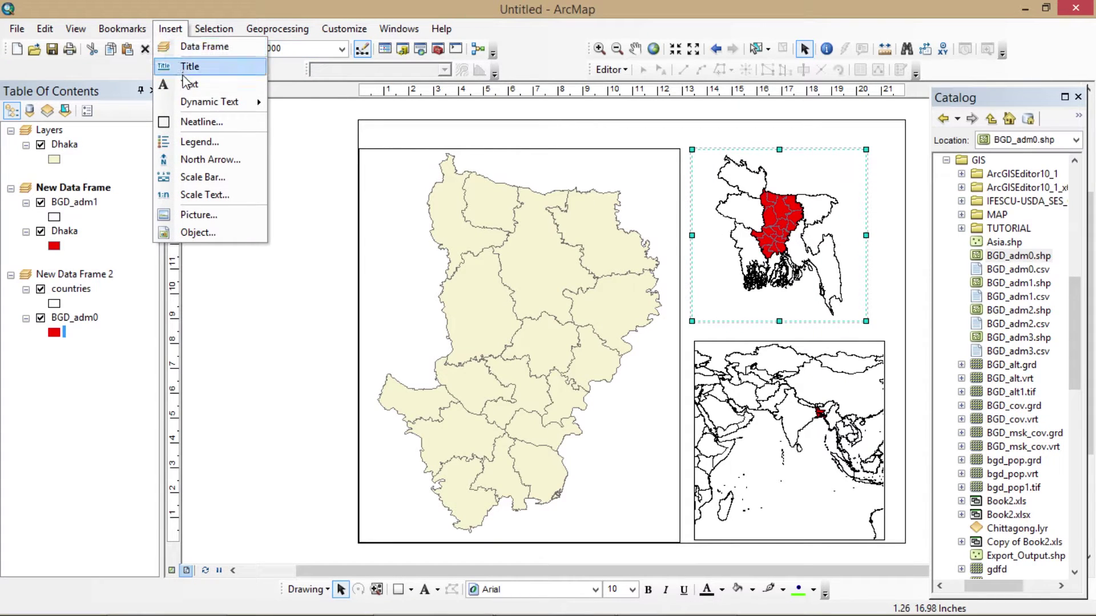
click(197, 124)
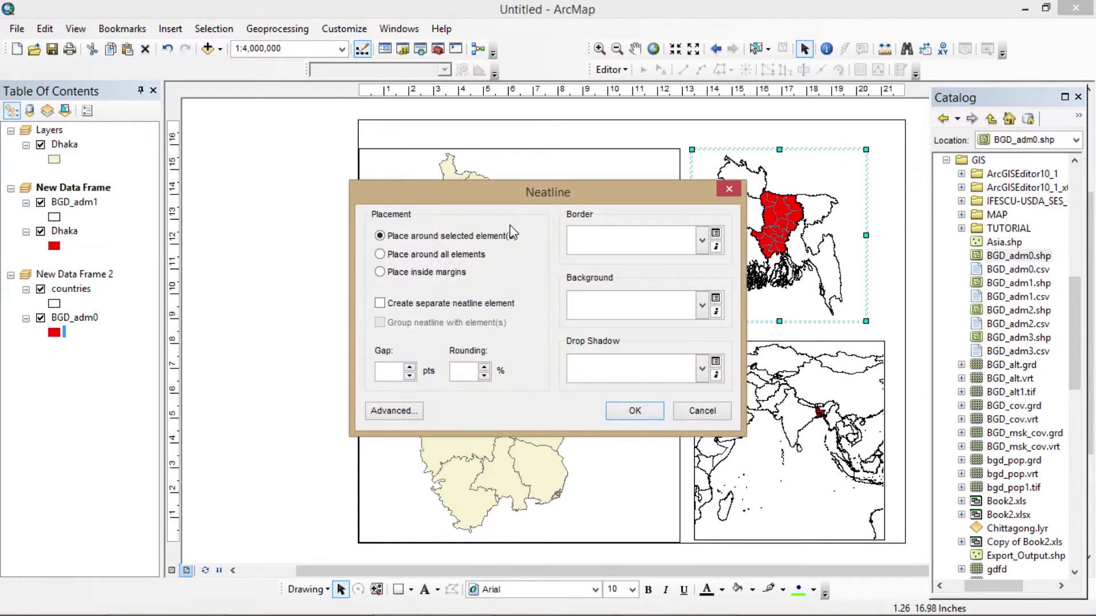
click(703, 239)
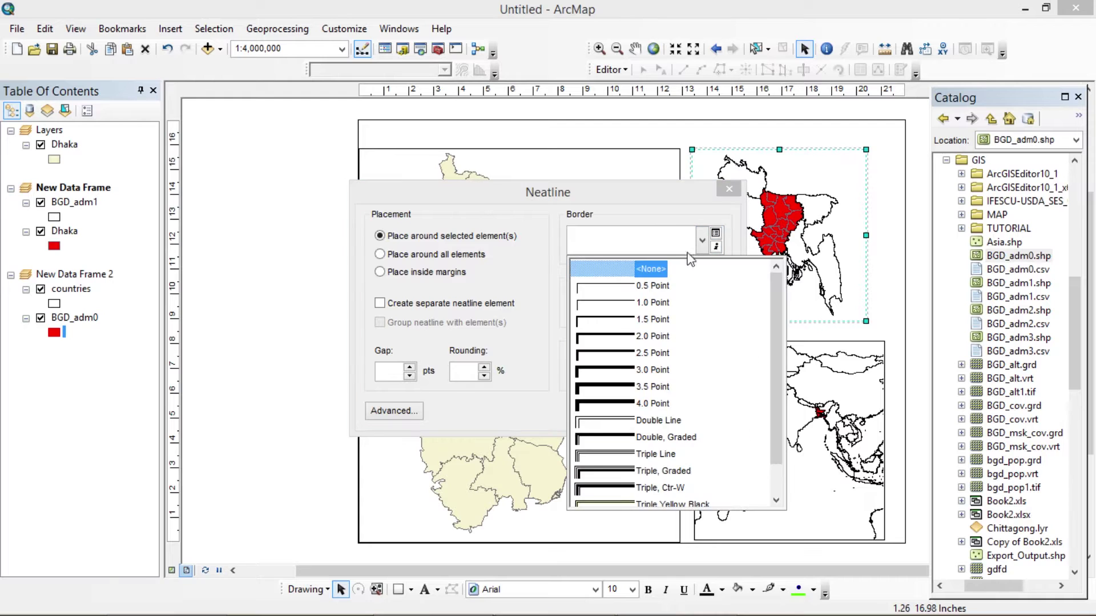
click(667, 291)
click(656, 408)
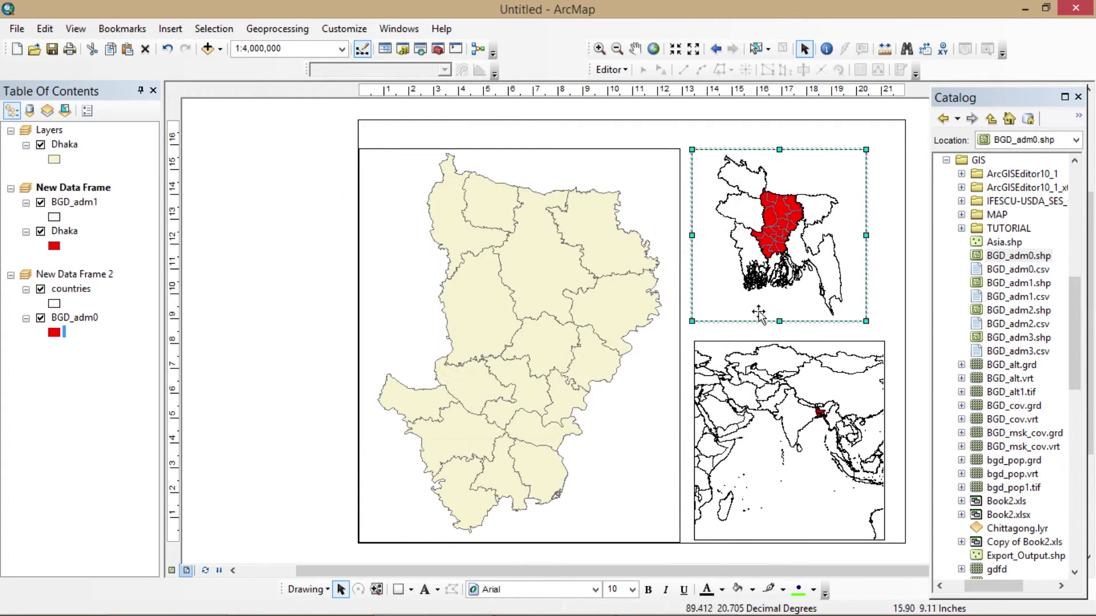
Step: Move the Bangladesh data frame close to the page's right edge and narrow it from its left side to fit the map
drag(759, 313, 816, 282)
drag(722, 232, 692, 231)
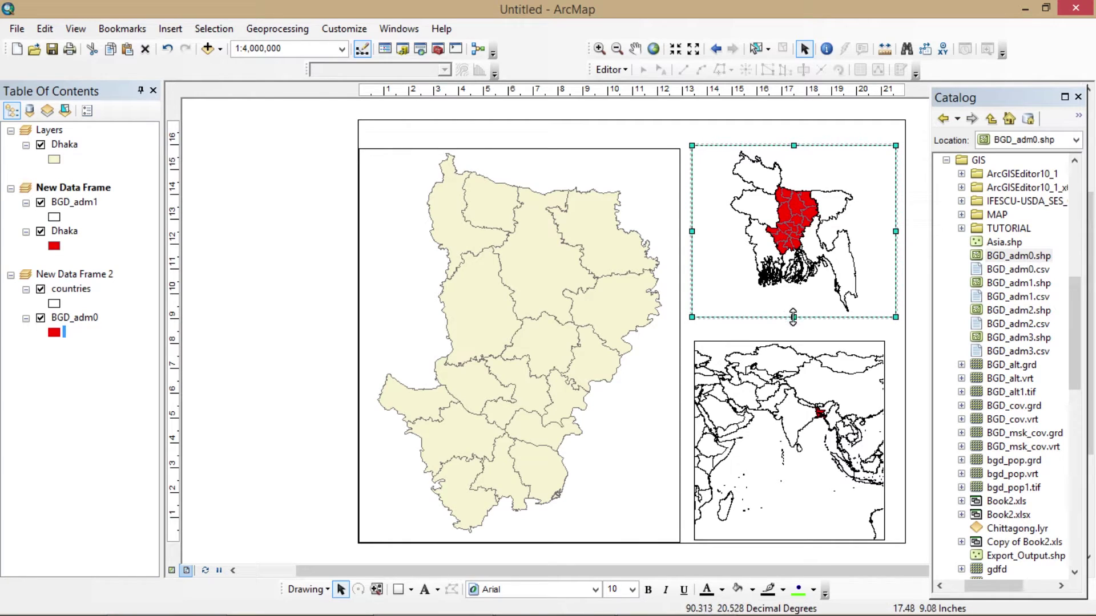
drag(692, 233, 742, 234)
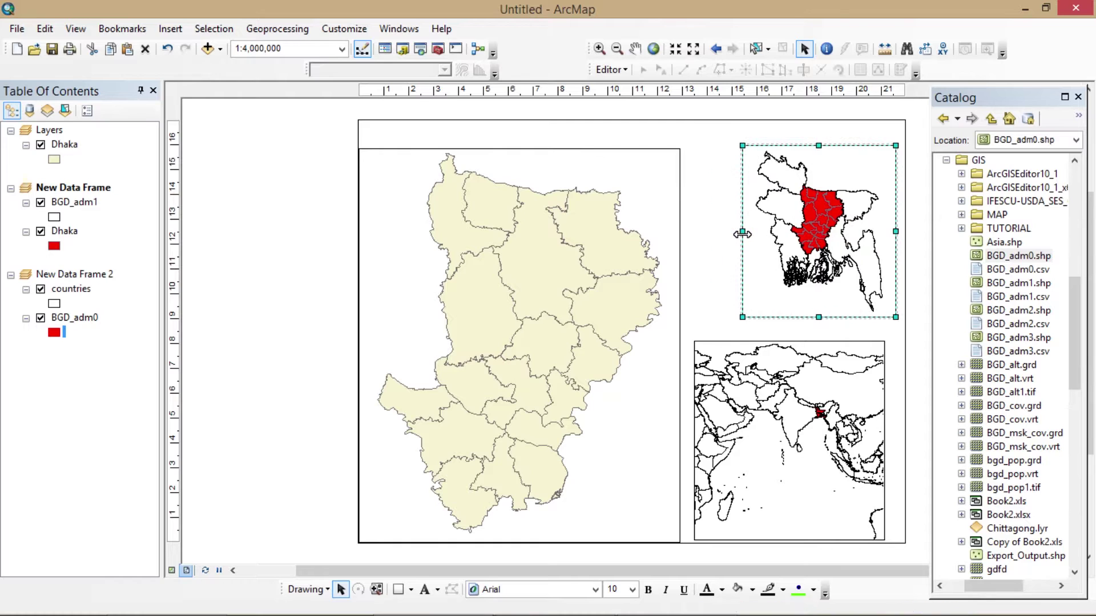
Step: Narrow the world countries frame, move it directly beneath the Bangladesh frame, and shorten it from its lower edge
click(754, 419)
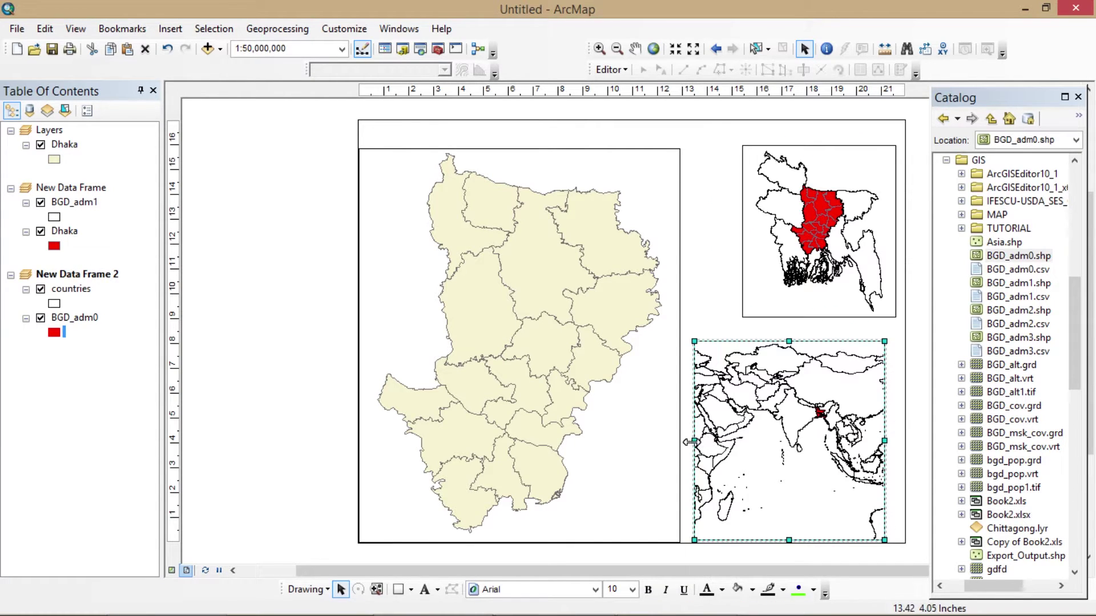
drag(704, 442, 735, 441)
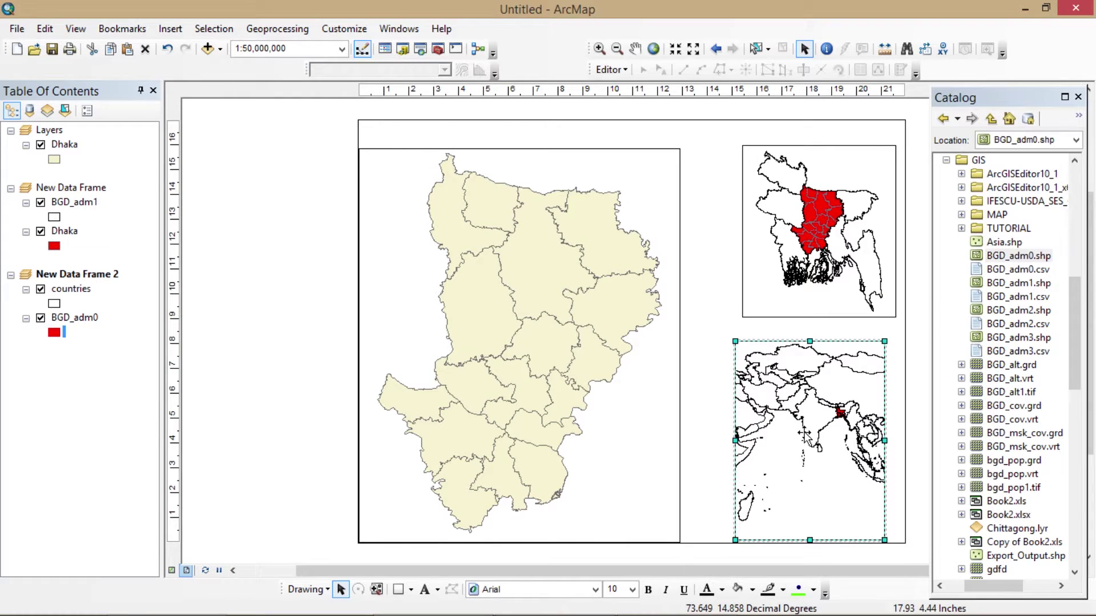
drag(805, 434, 811, 417)
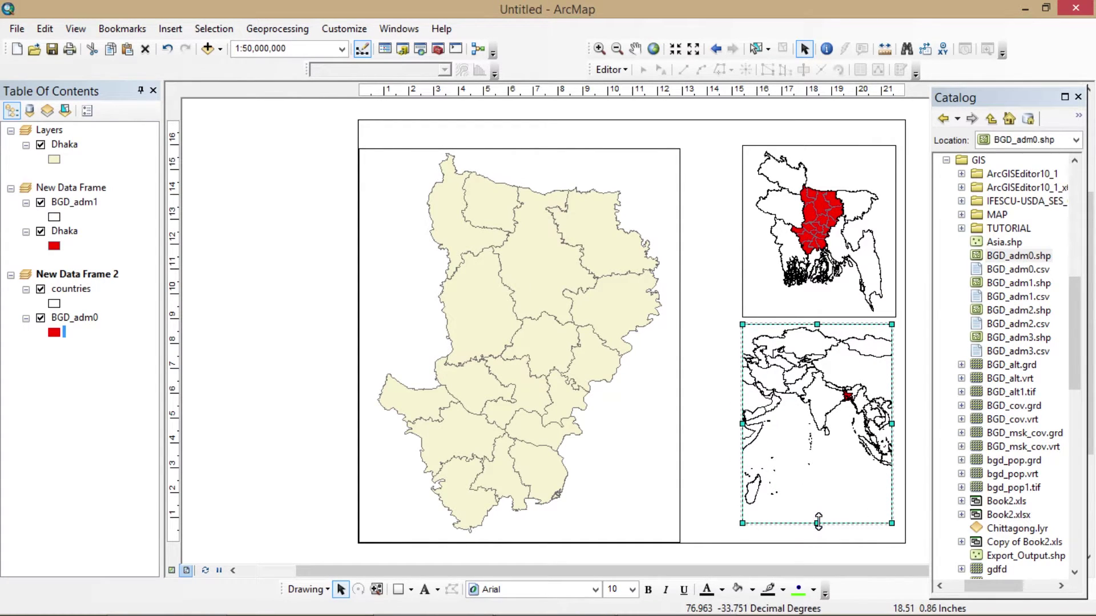
drag(817, 521, 818, 479)
Step: Insert the ESRI North 7 north arrow, place it beneath the world countries frame near the page corner, and enlarge it
click(170, 28)
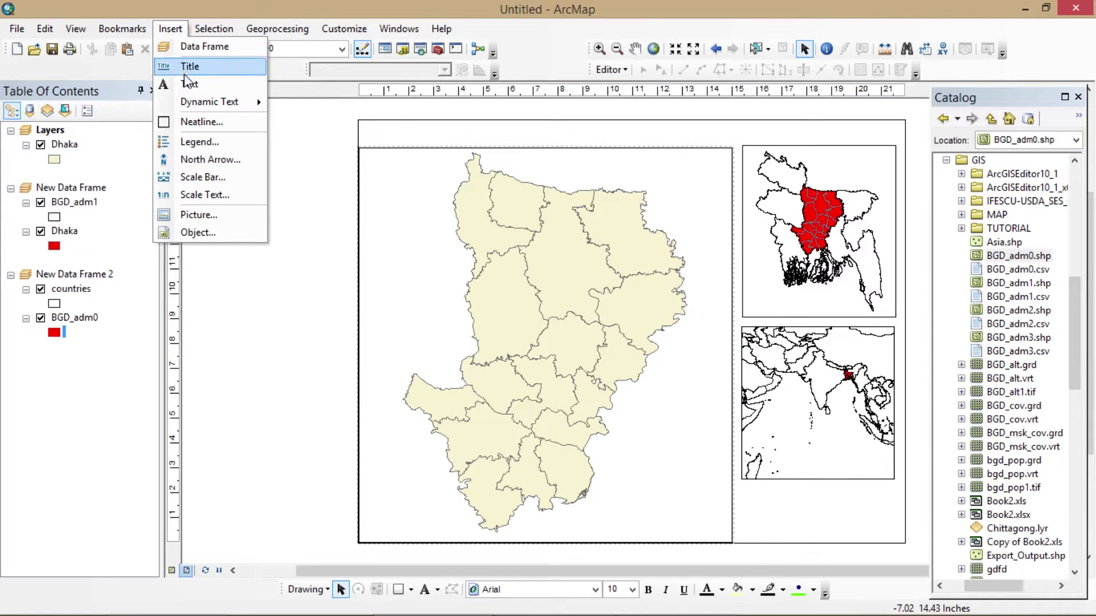
click(216, 159)
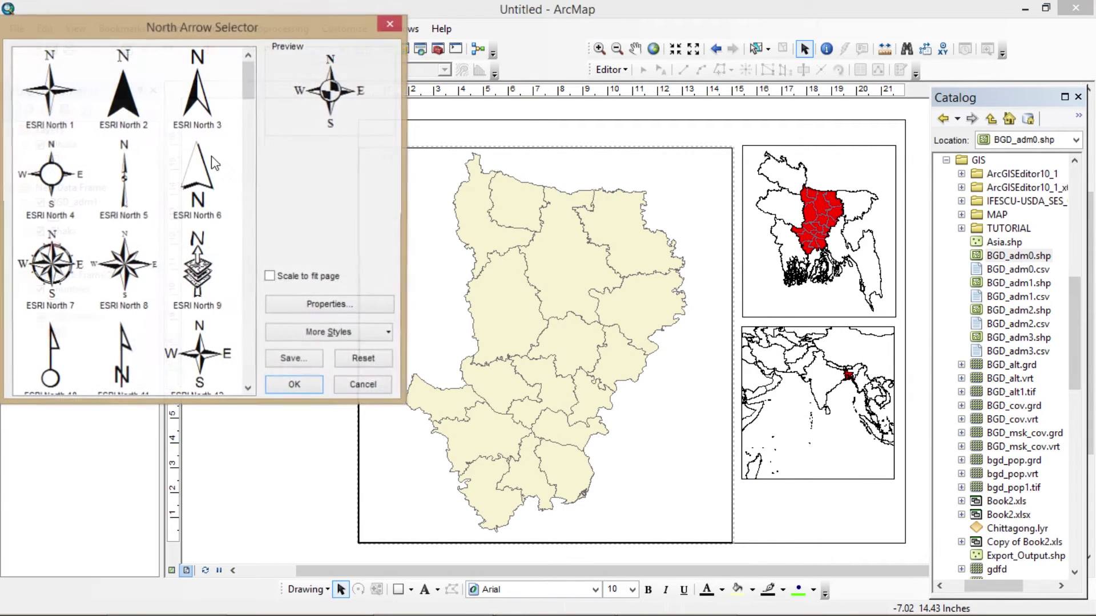
click(63, 261)
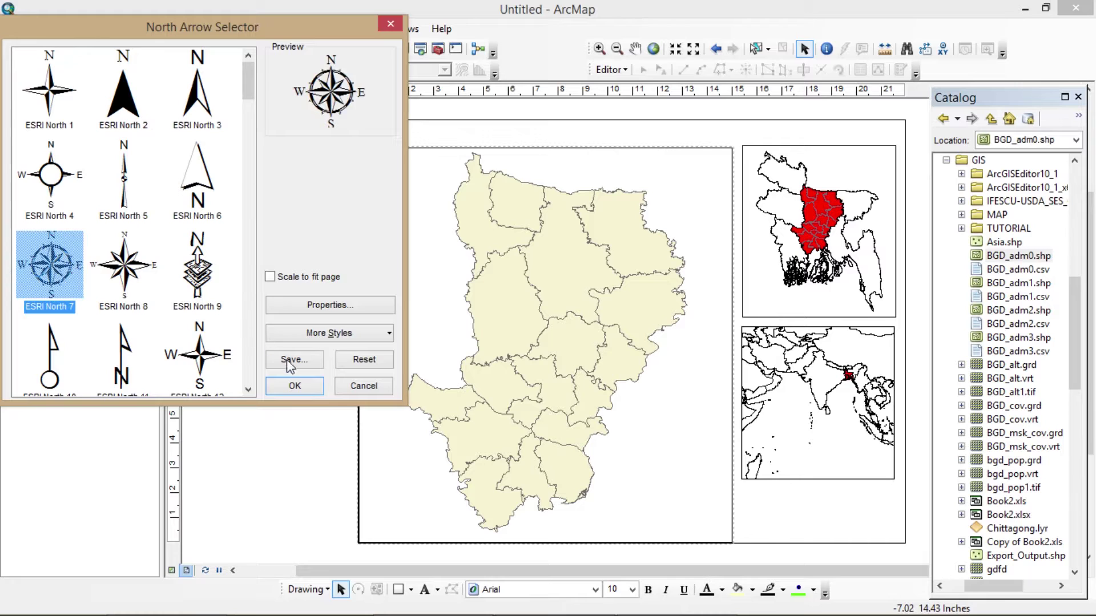
click(294, 386)
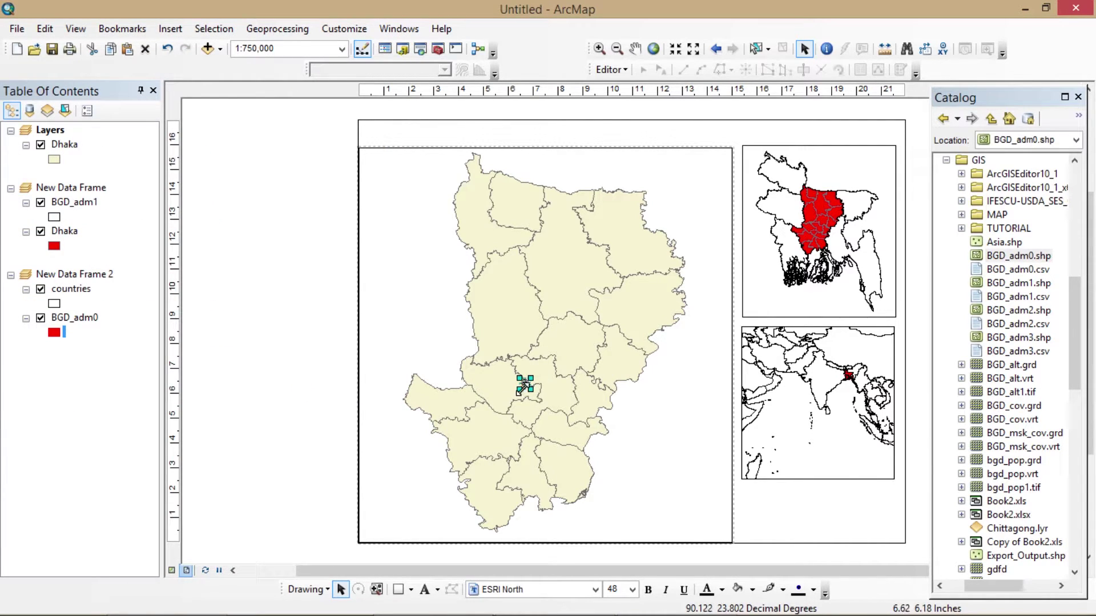
drag(506, 398, 846, 489)
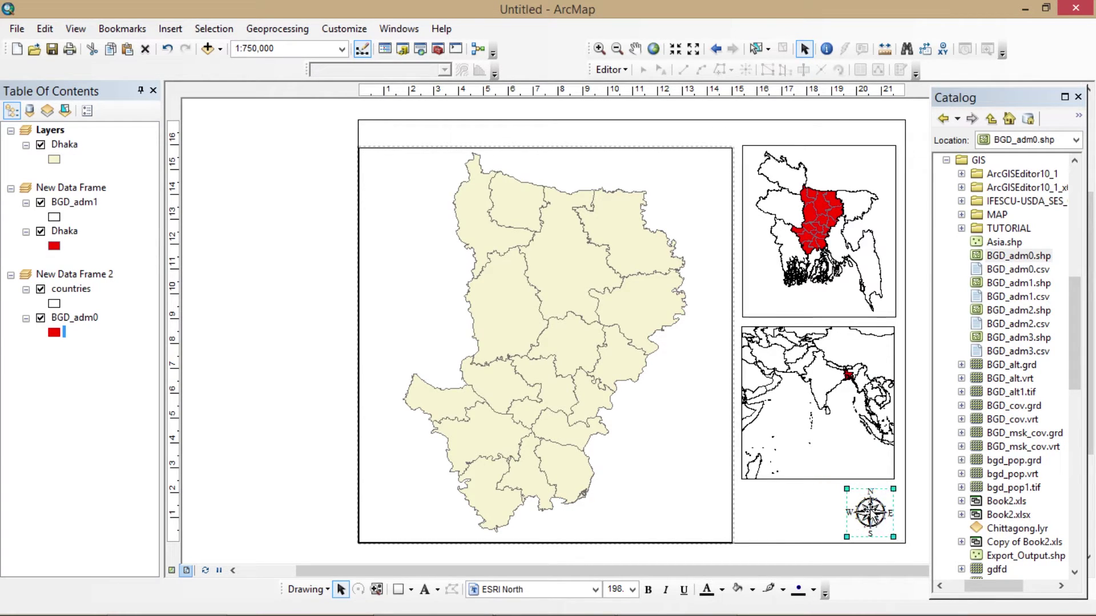
click(927, 349)
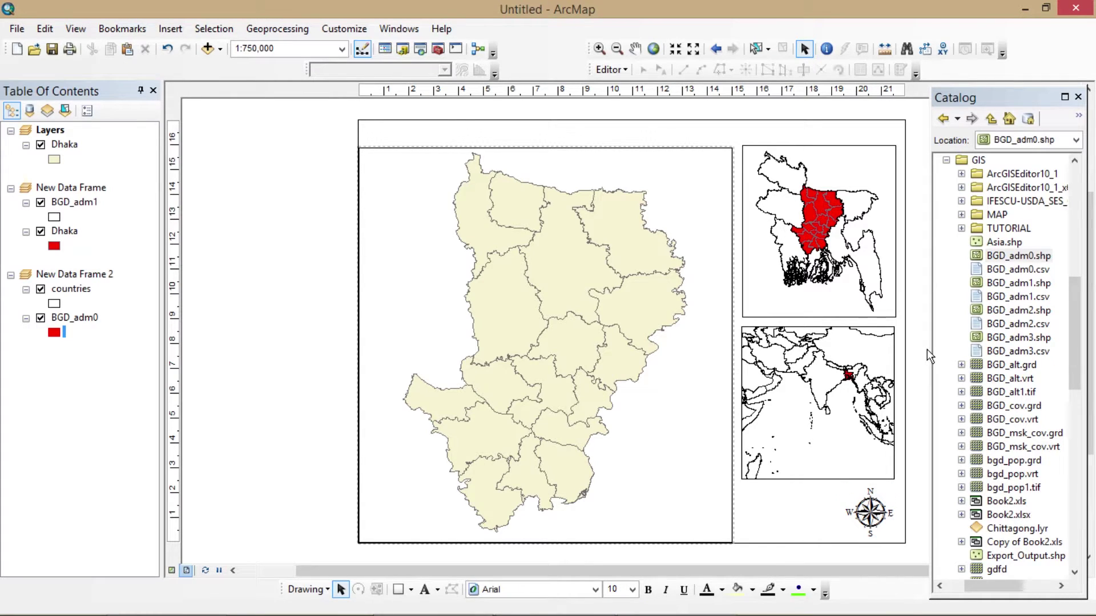
Step: Set the main Dhaka frame's neatline border to <None> and pan its map toward the frame's right side
click(718, 184)
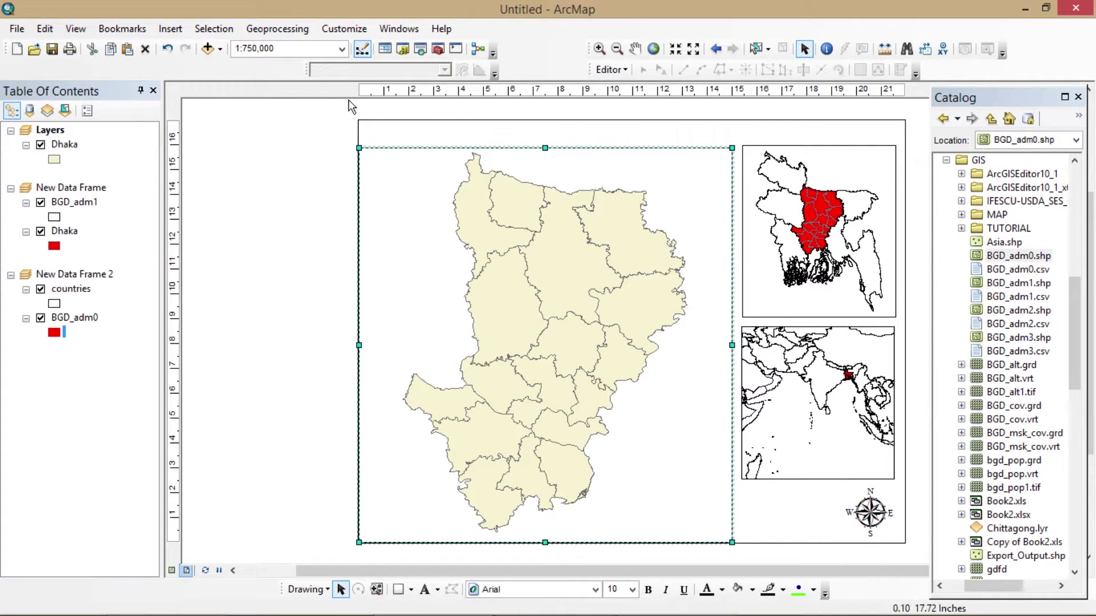
click(182, 28)
click(199, 122)
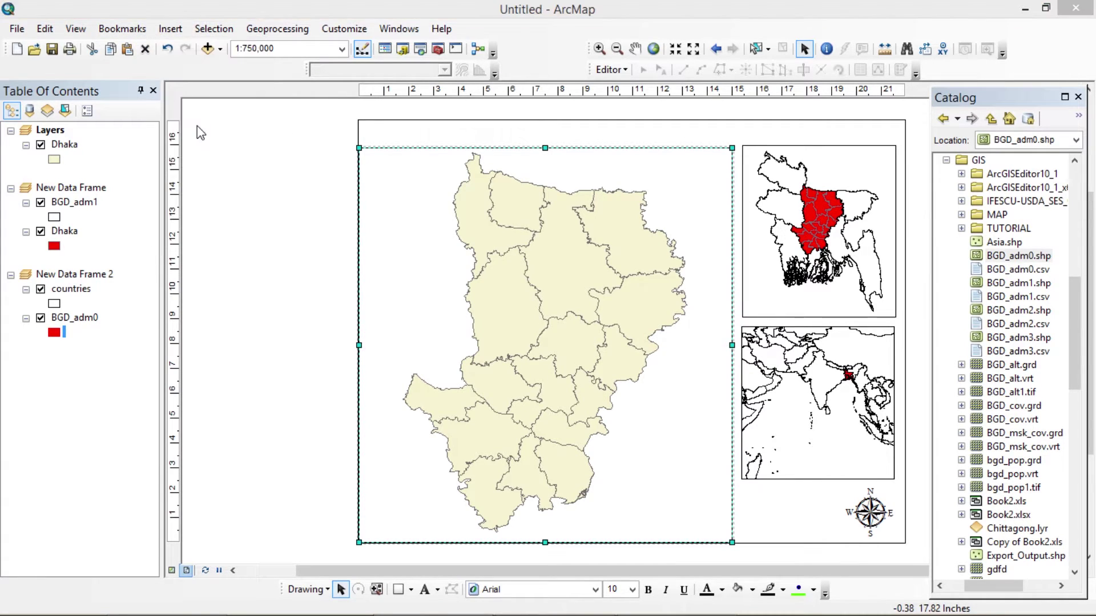
click(704, 243)
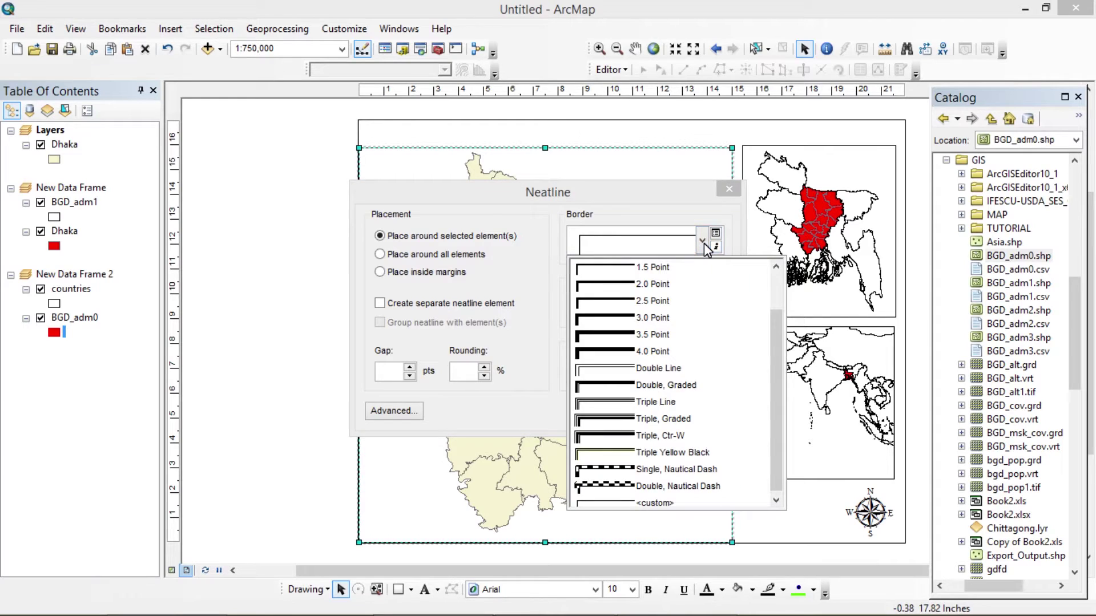
click(777, 288)
click(621, 273)
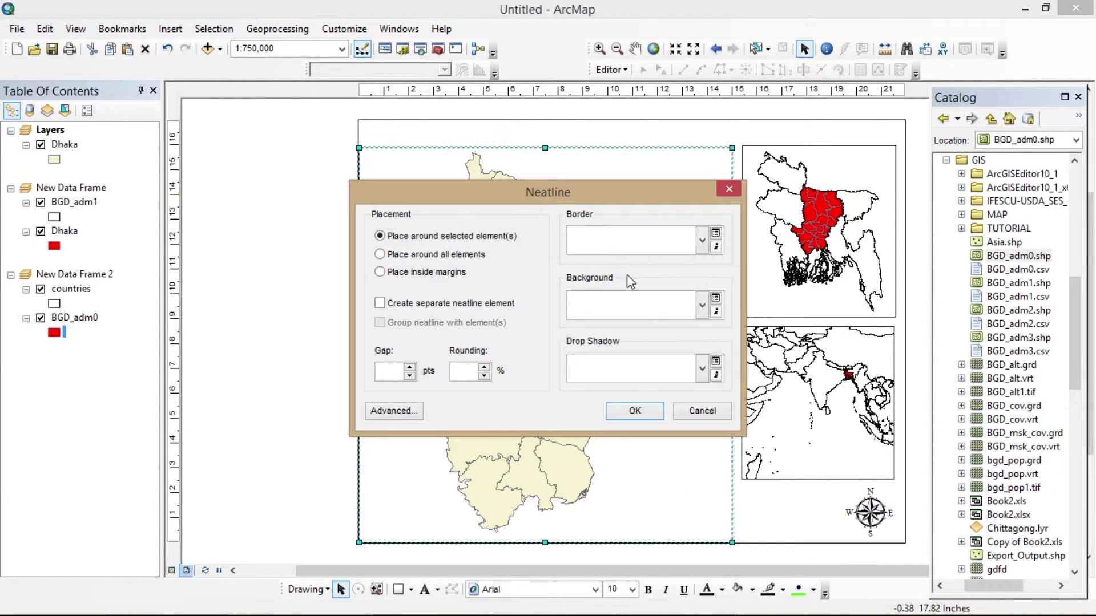
click(631, 409)
click(252, 250)
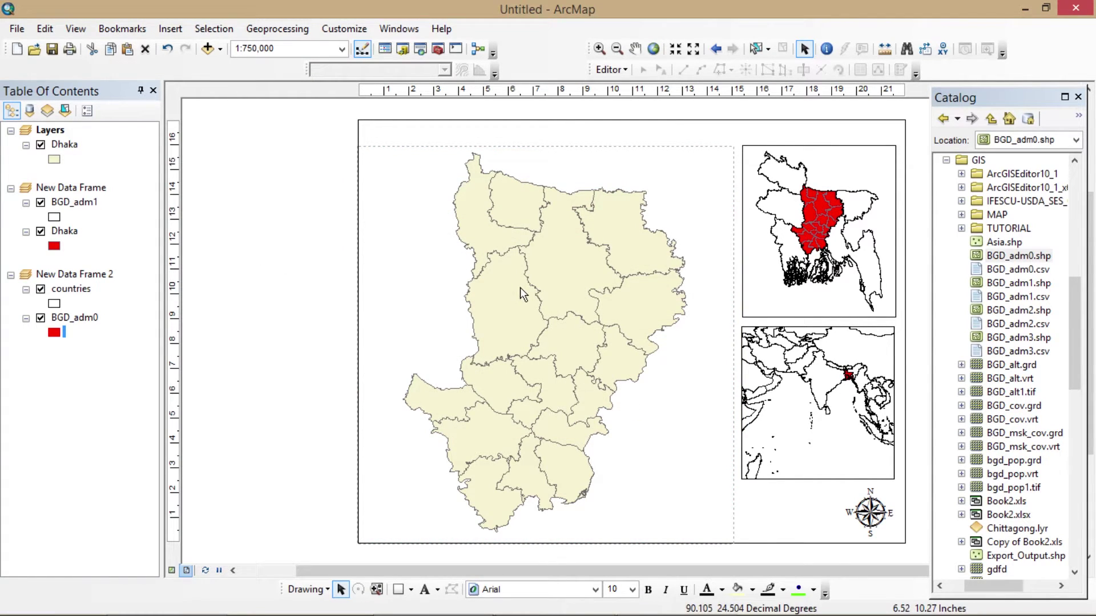
click(635, 48)
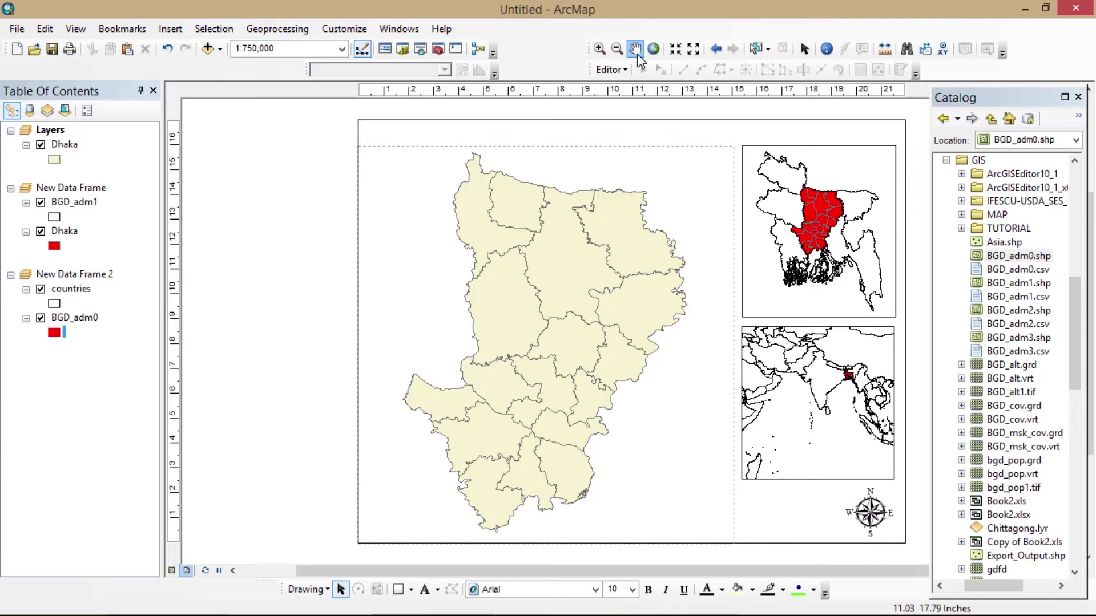
drag(521, 288, 562, 293)
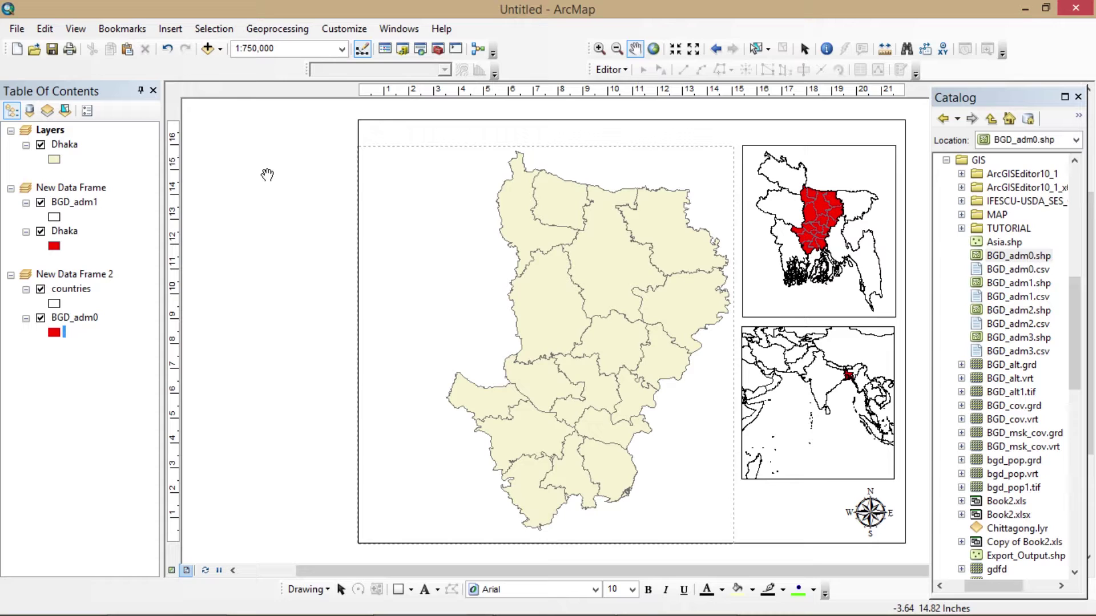
Step: Set the label field of the Dhaka layer in the main data frame to NAME_2
click(69, 146)
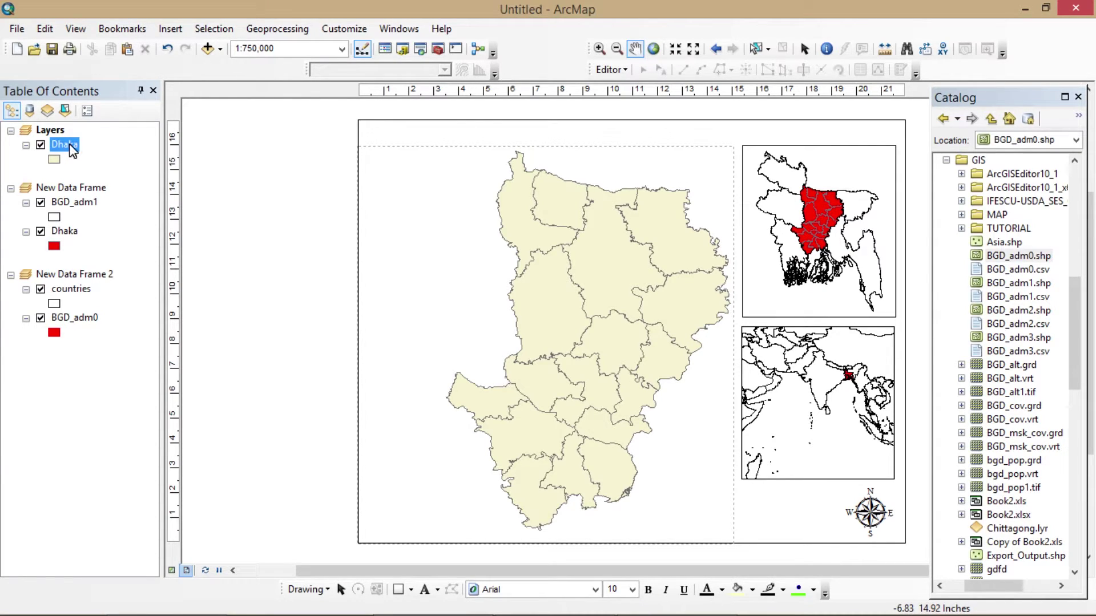
right_click(73, 150)
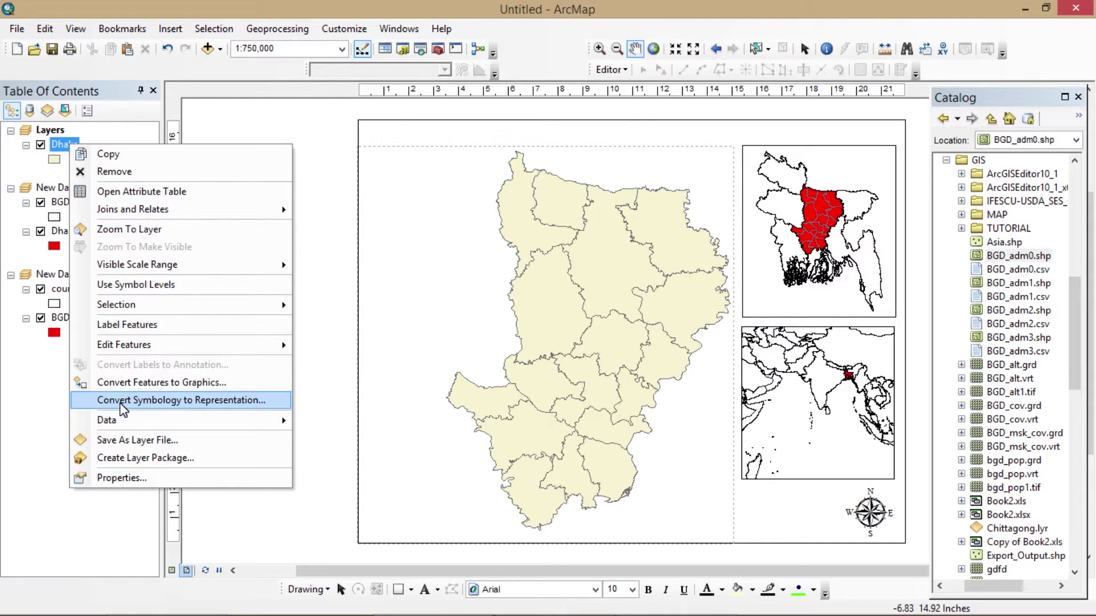
click(138, 476)
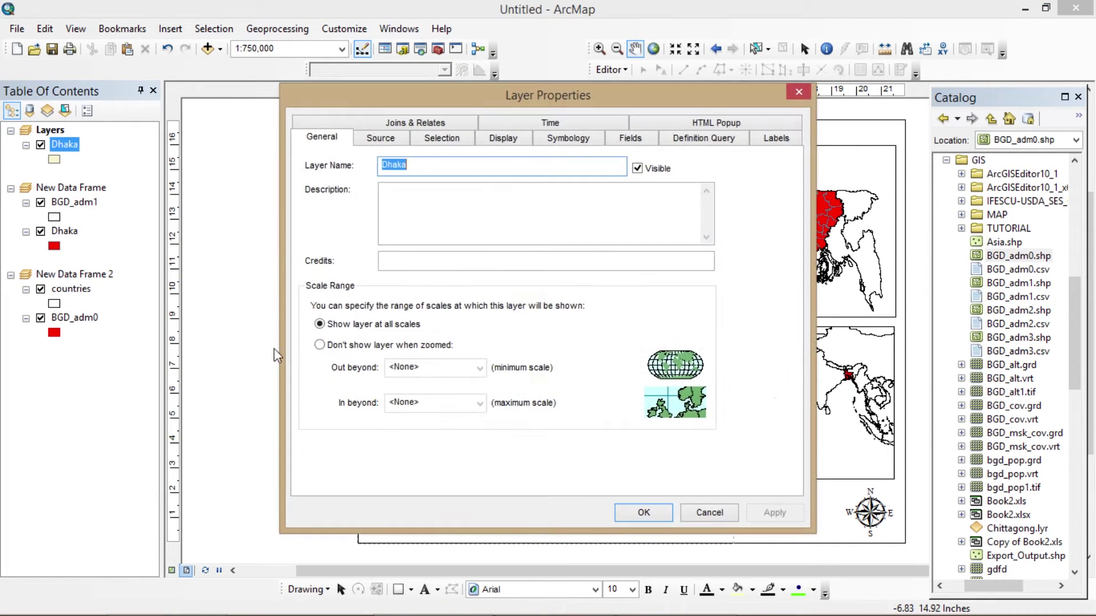
click(776, 138)
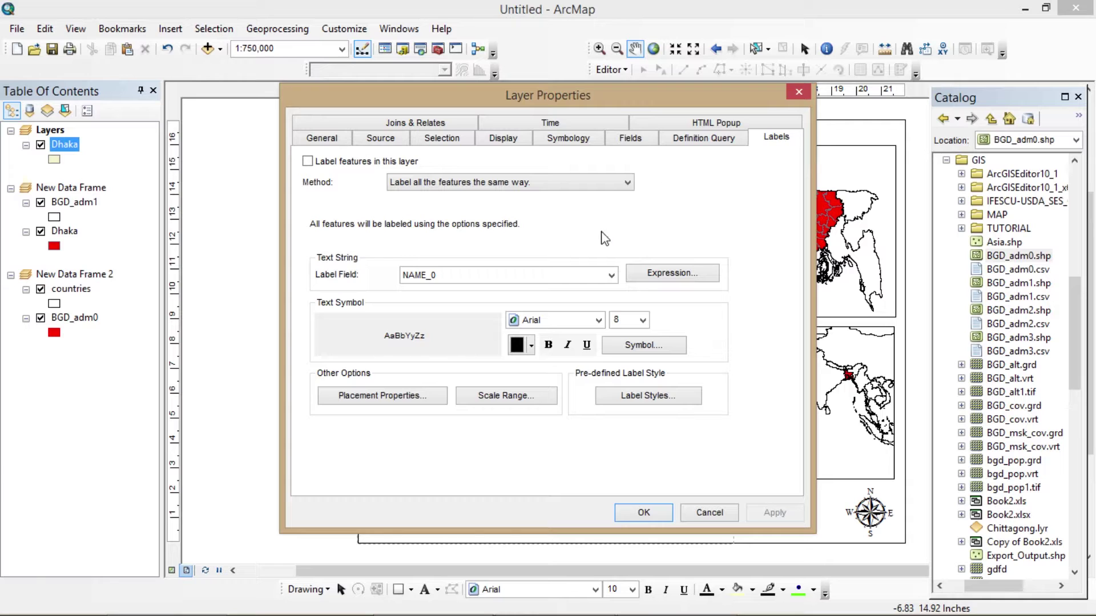
click(611, 275)
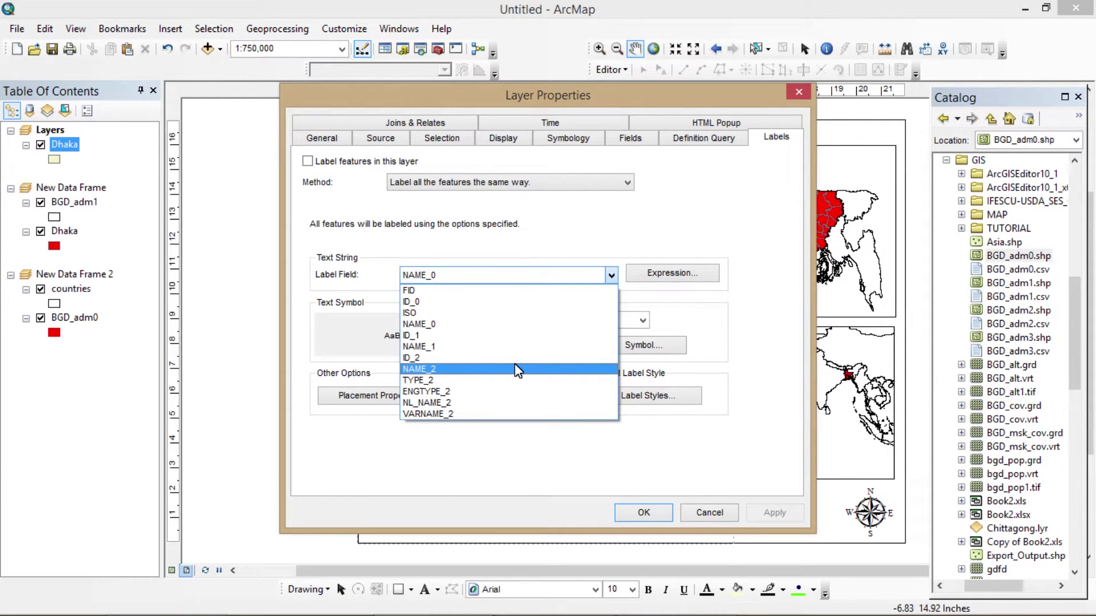
click(518, 370)
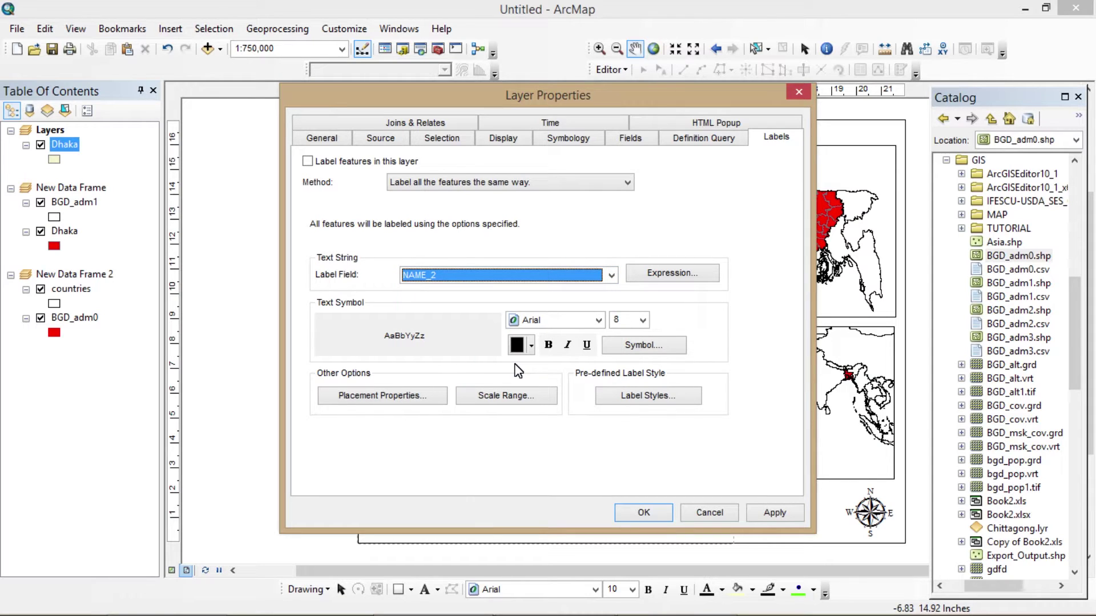
Step: Format the Dhaka layer's district labels in bold Calibri at size 14 and apply the settings
click(599, 321)
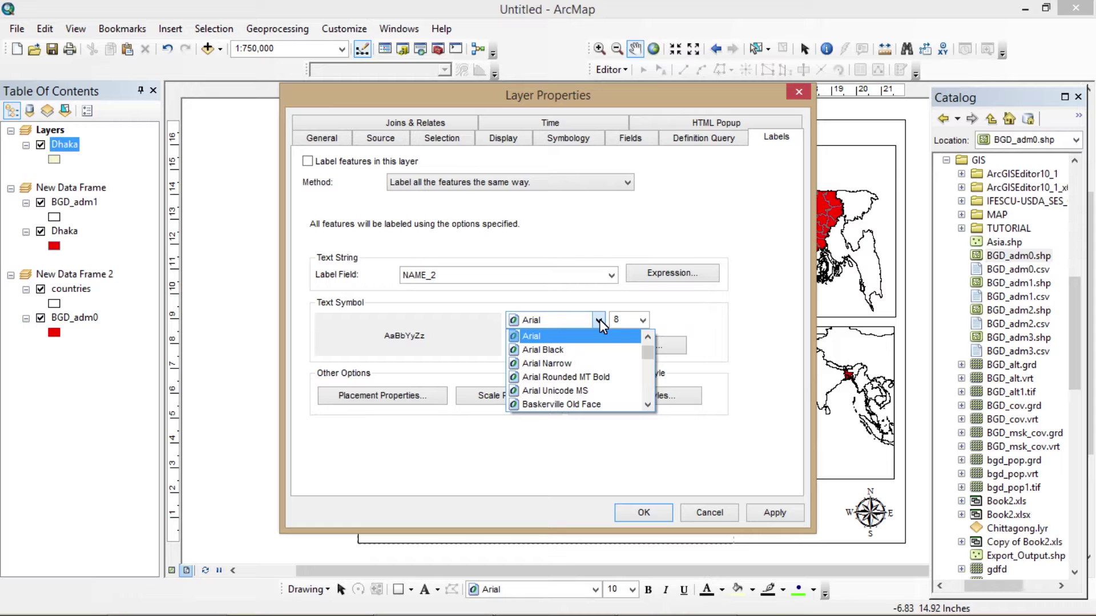
text(c)
click(556, 407)
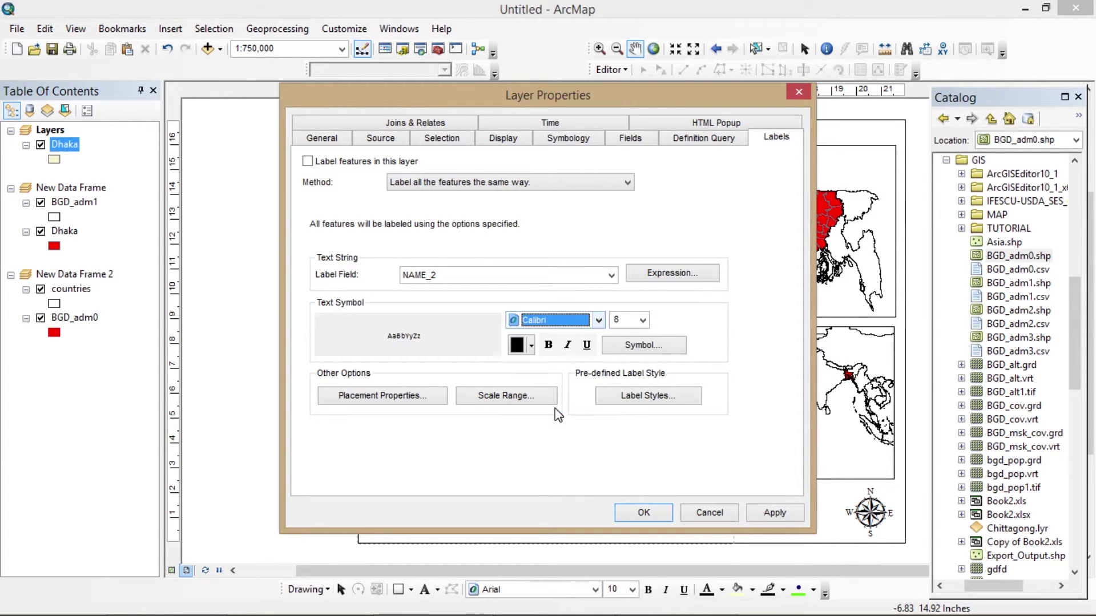
click(642, 320)
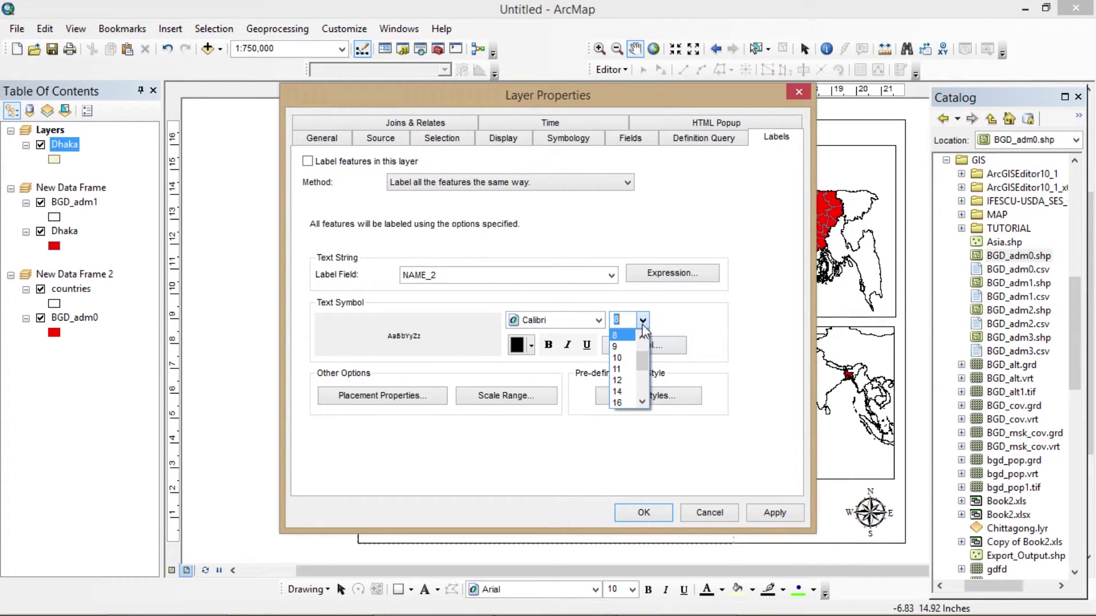
click(629, 381)
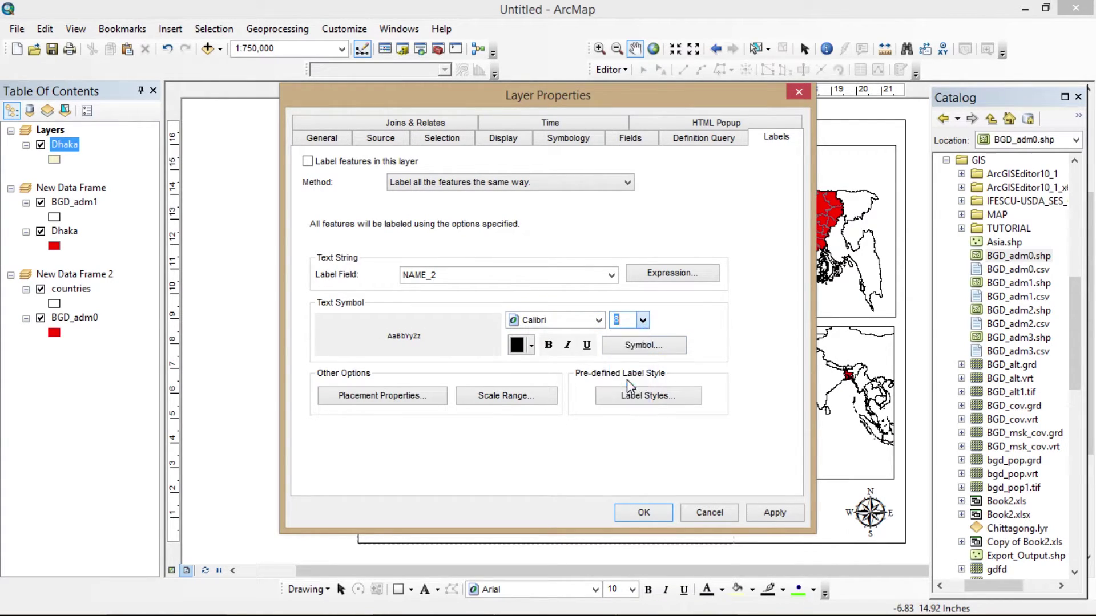
click(548, 345)
click(647, 325)
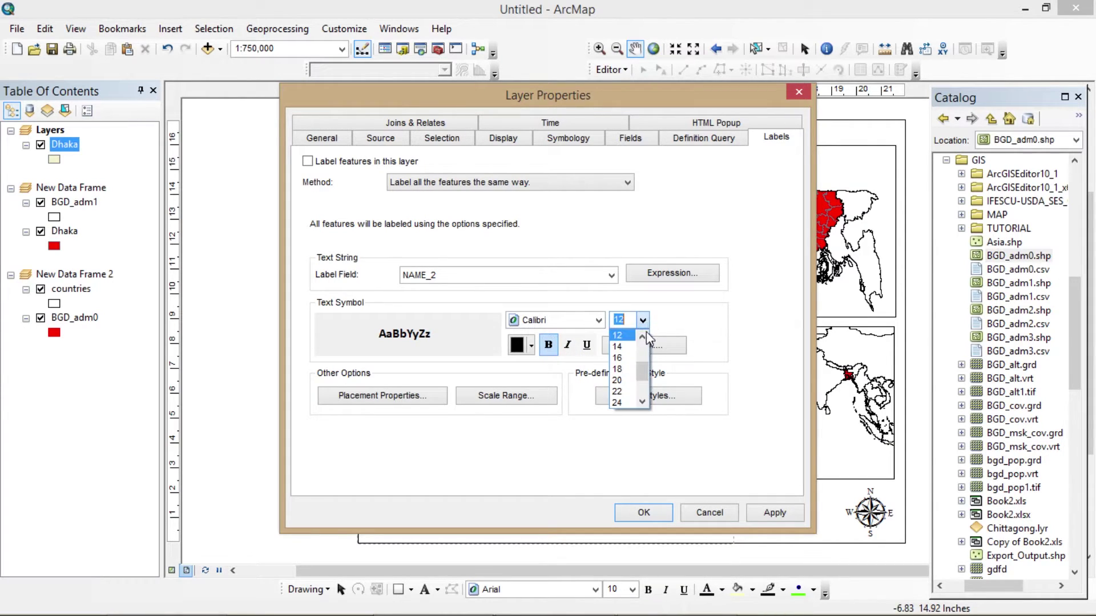
click(627, 346)
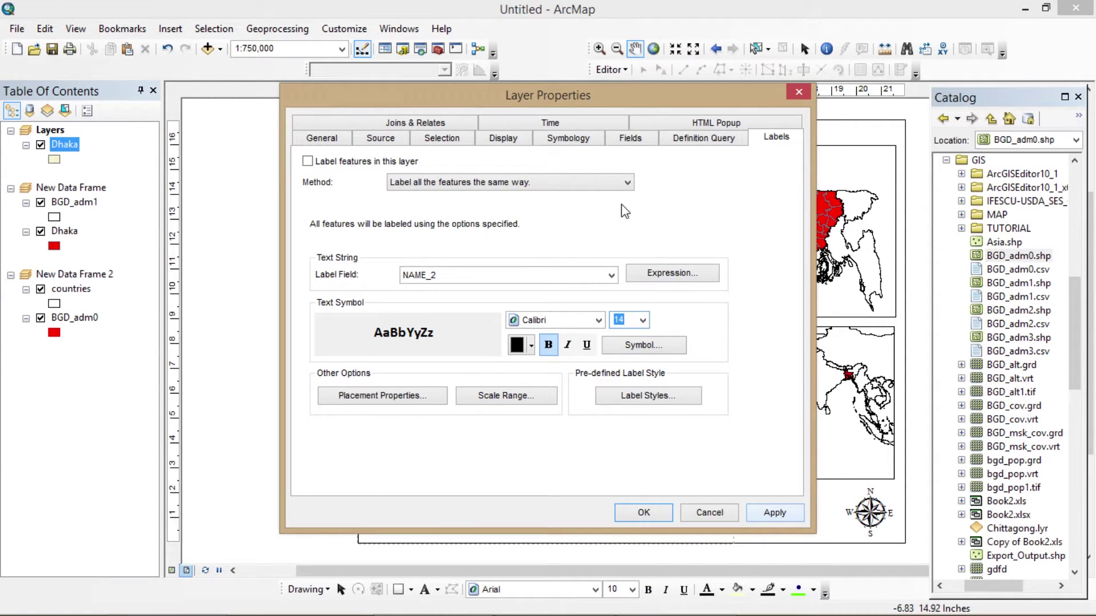
click(764, 517)
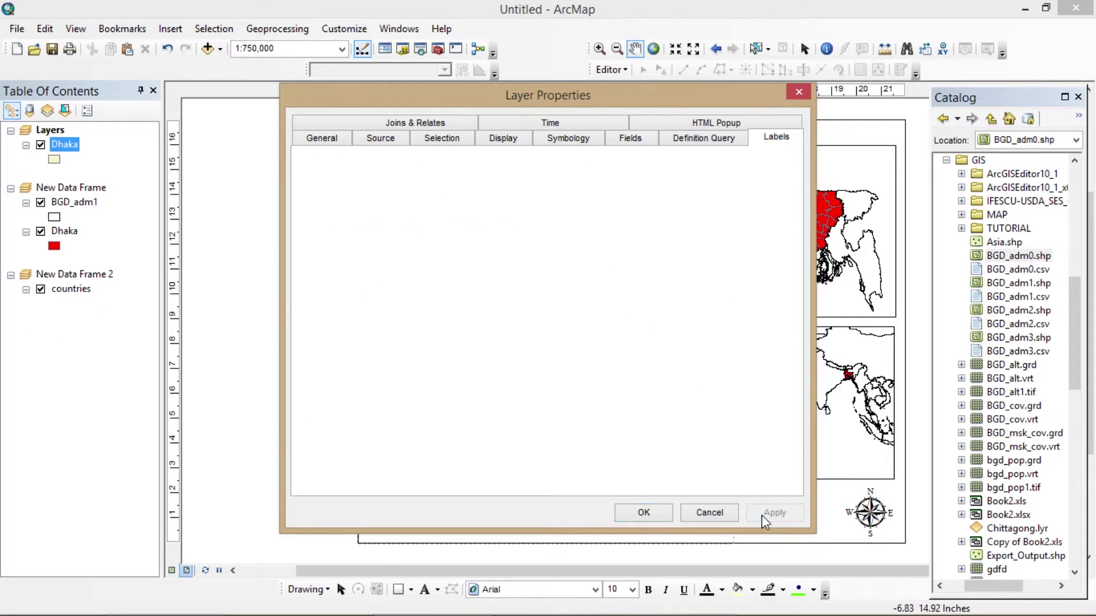
Step: Symbolize the main Dhaka layer by unique values of NAME_2, choosing a pastel multicolour ramp and adding all values
click(572, 139)
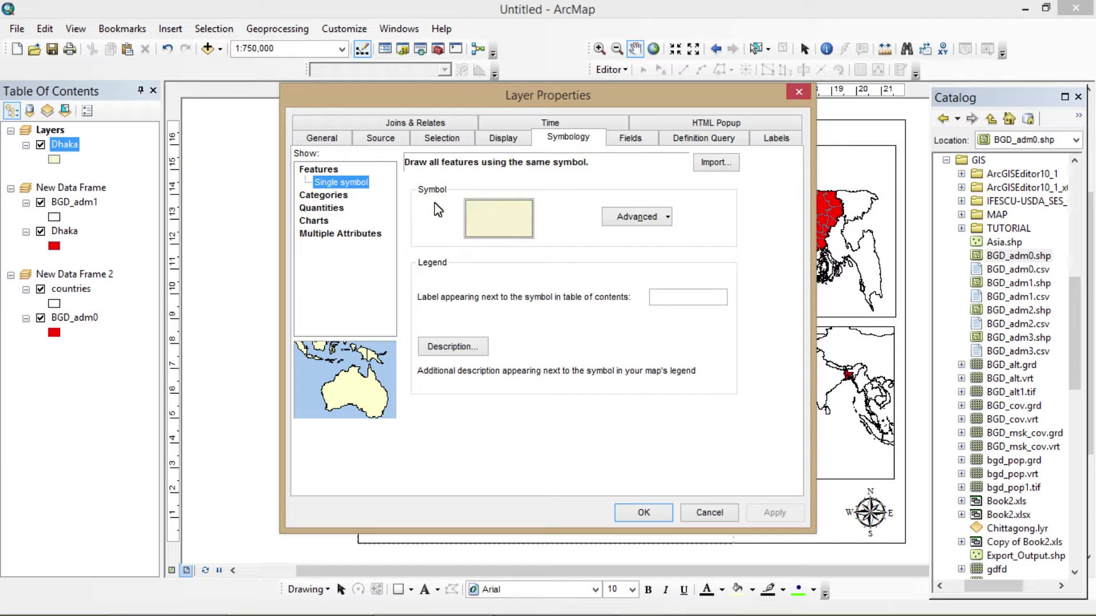
click(336, 196)
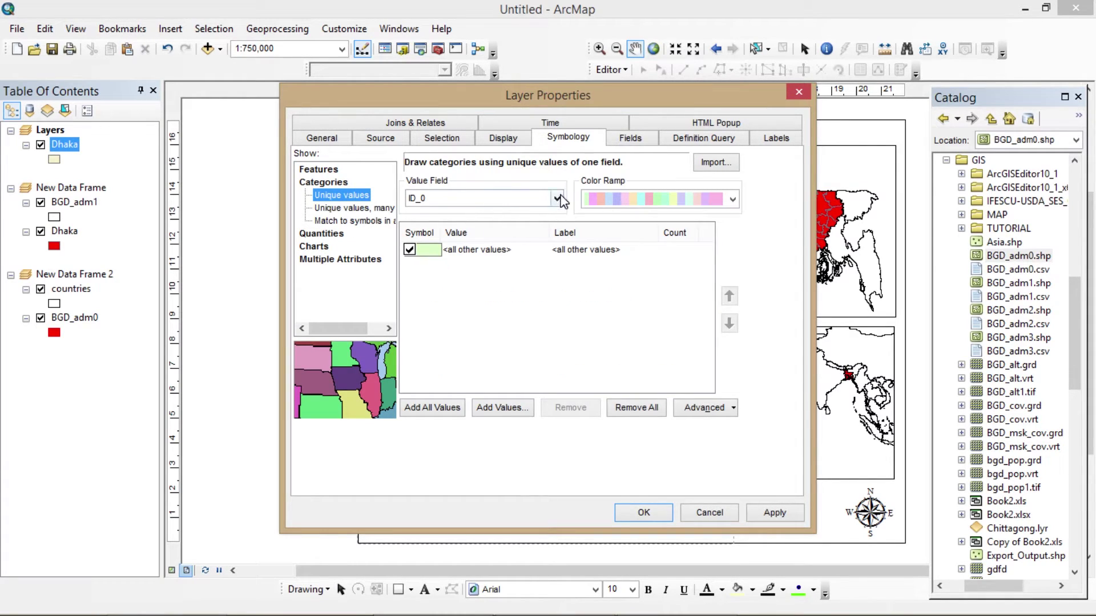
click(557, 198)
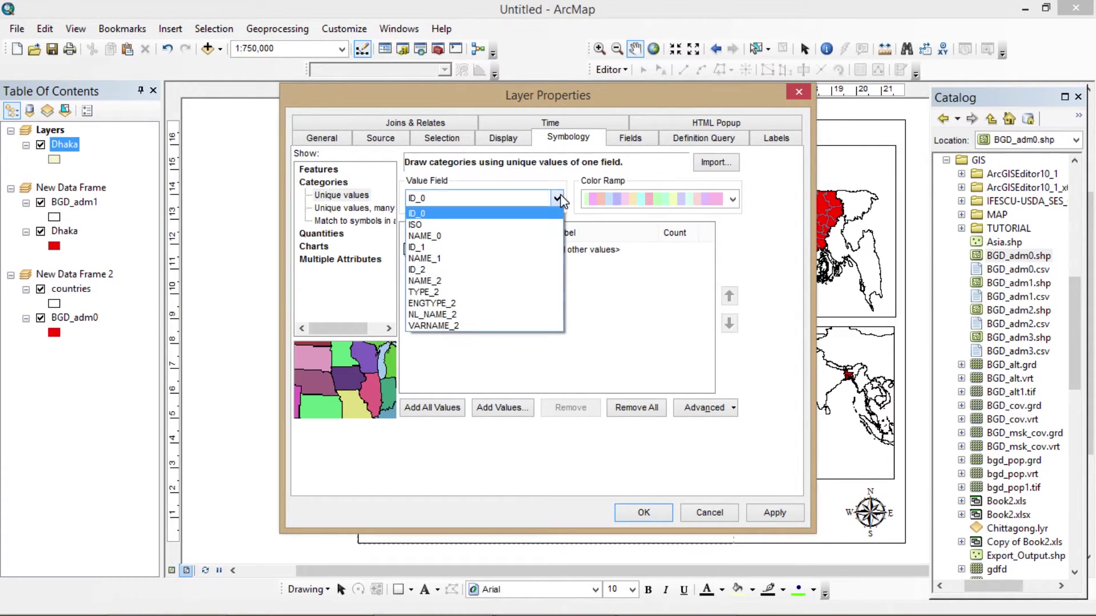
click(507, 281)
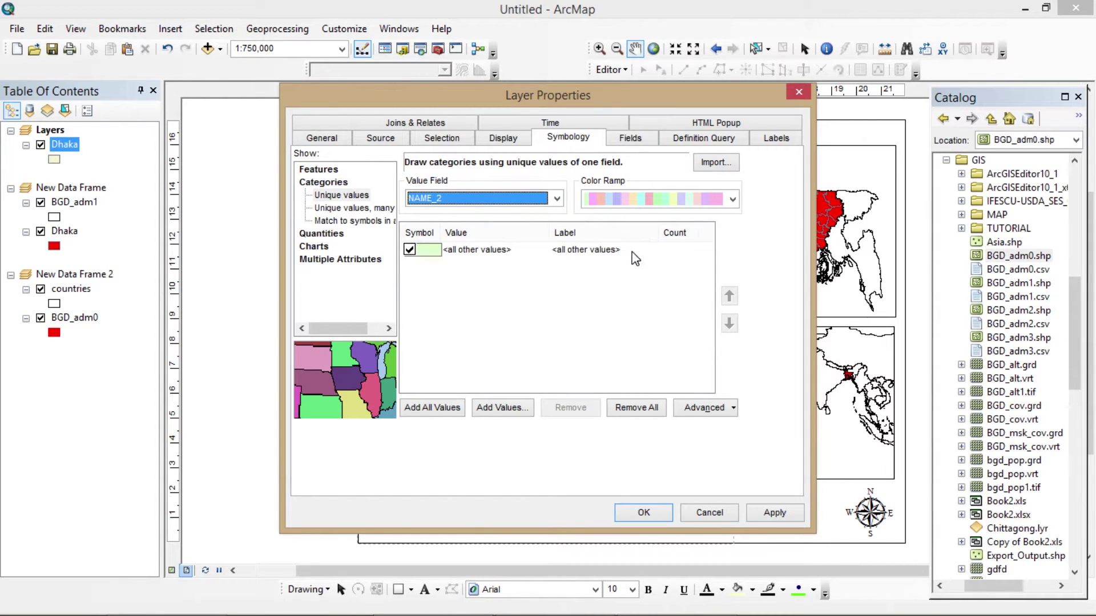
click(734, 201)
click(733, 200)
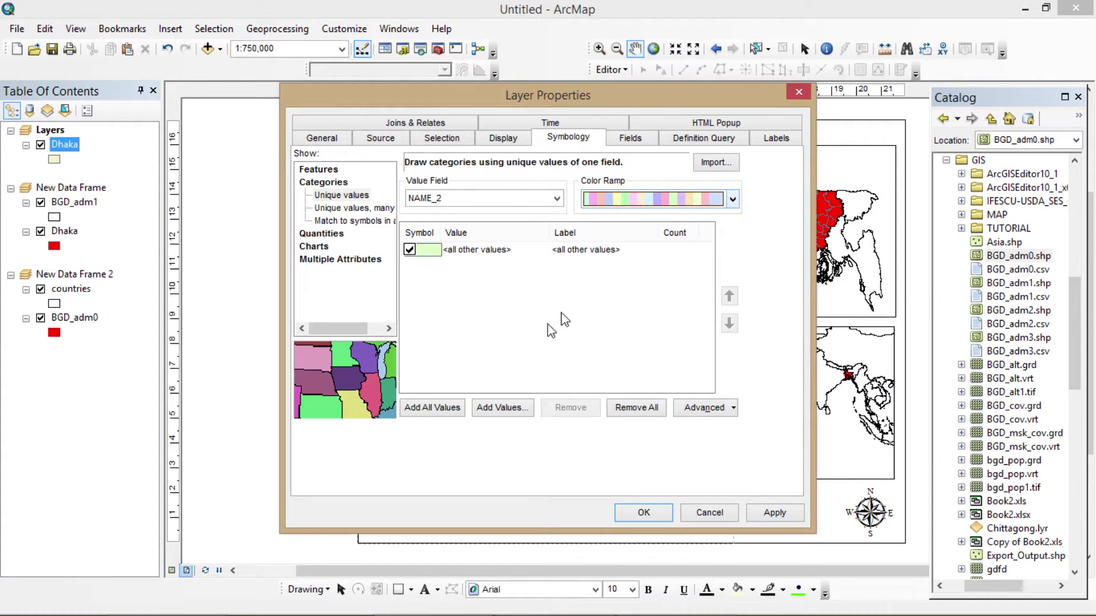
click(496, 408)
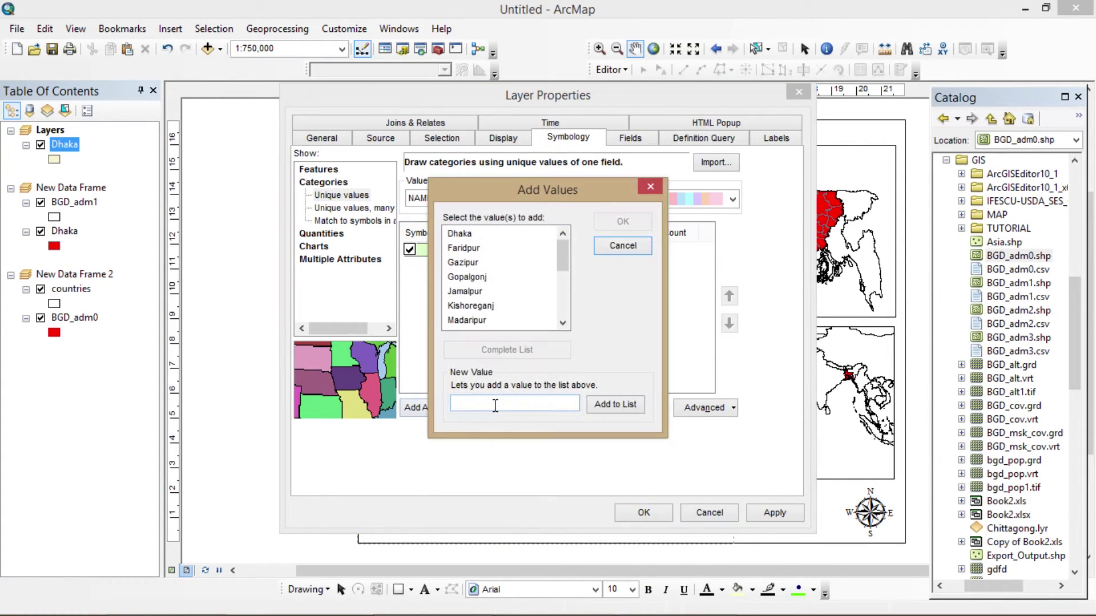
click(623, 246)
click(421, 409)
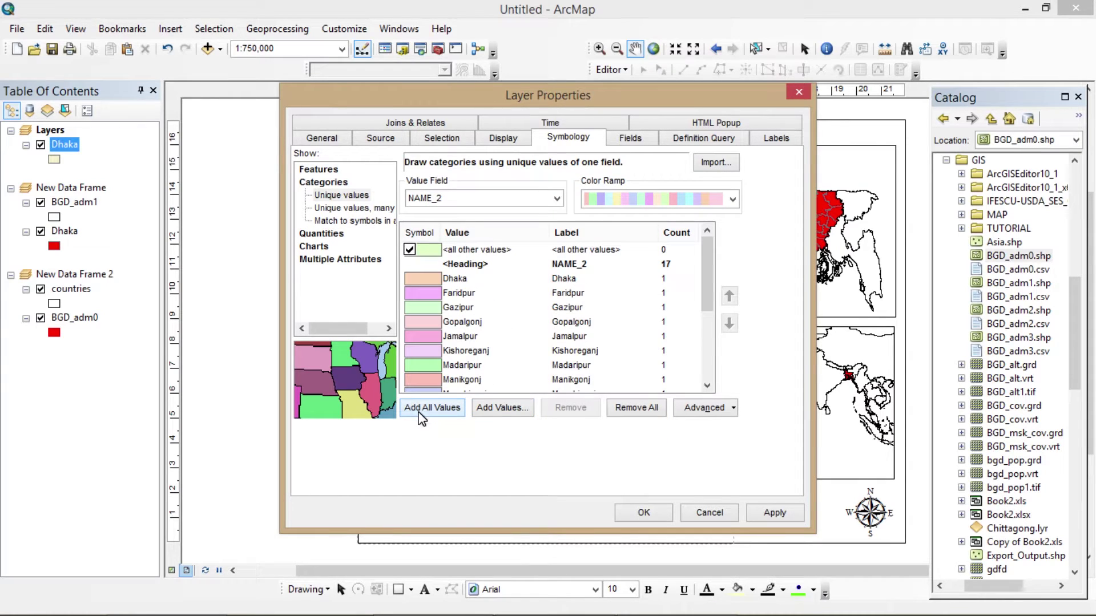
click(775, 513)
click(643, 513)
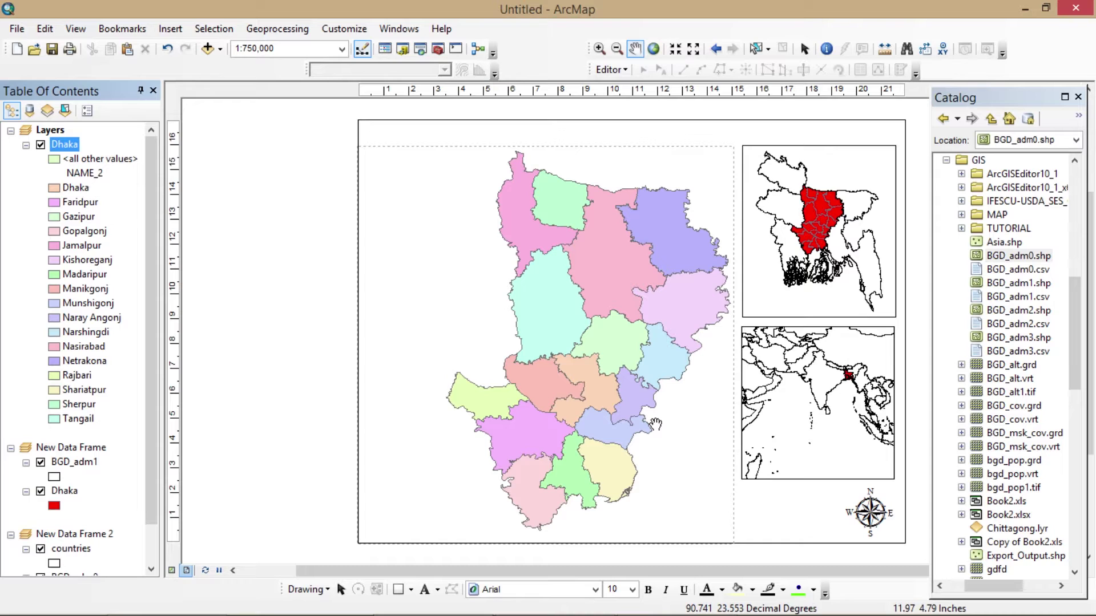
drag(636, 383, 635, 381)
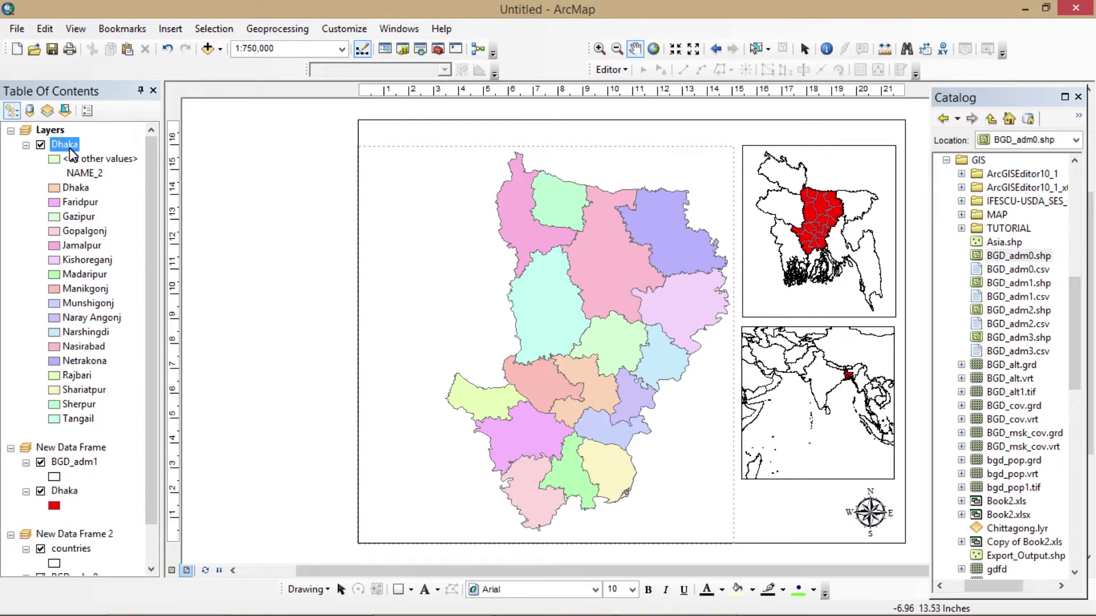
Step: Insert a one-column legend for the Dhaka layer with the default settings and move it off the page, beside its left edge
click(170, 29)
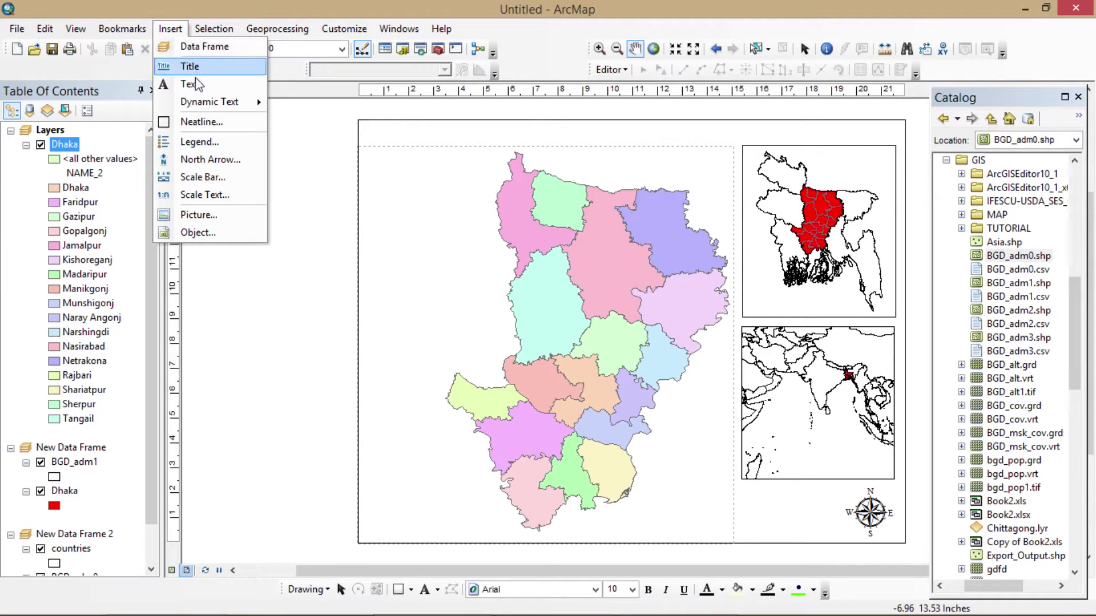
click(211, 143)
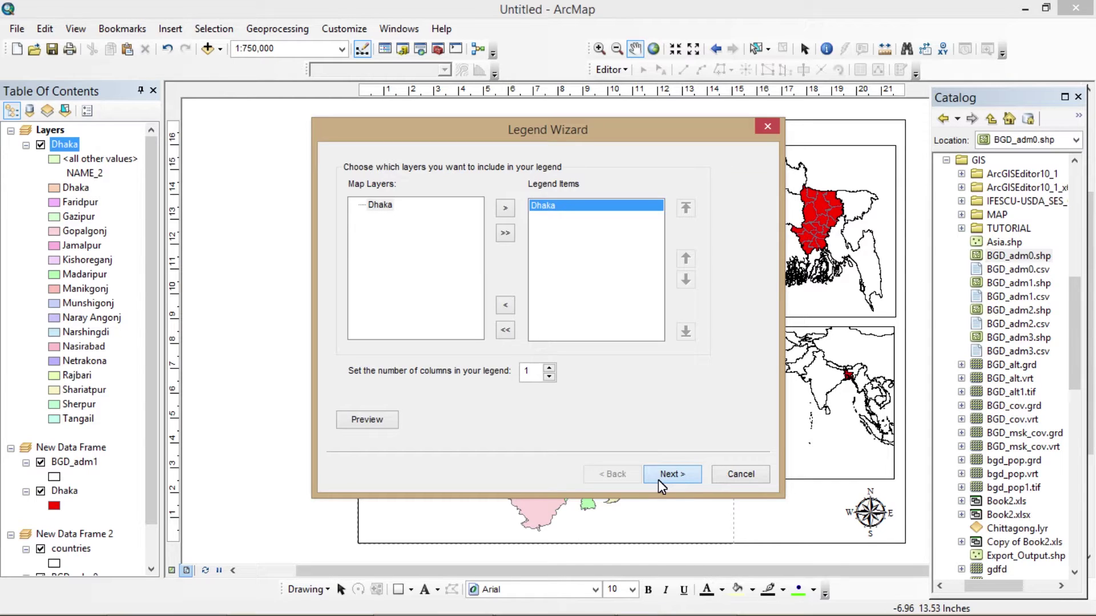
click(672, 474)
click(671, 475)
click(671, 474)
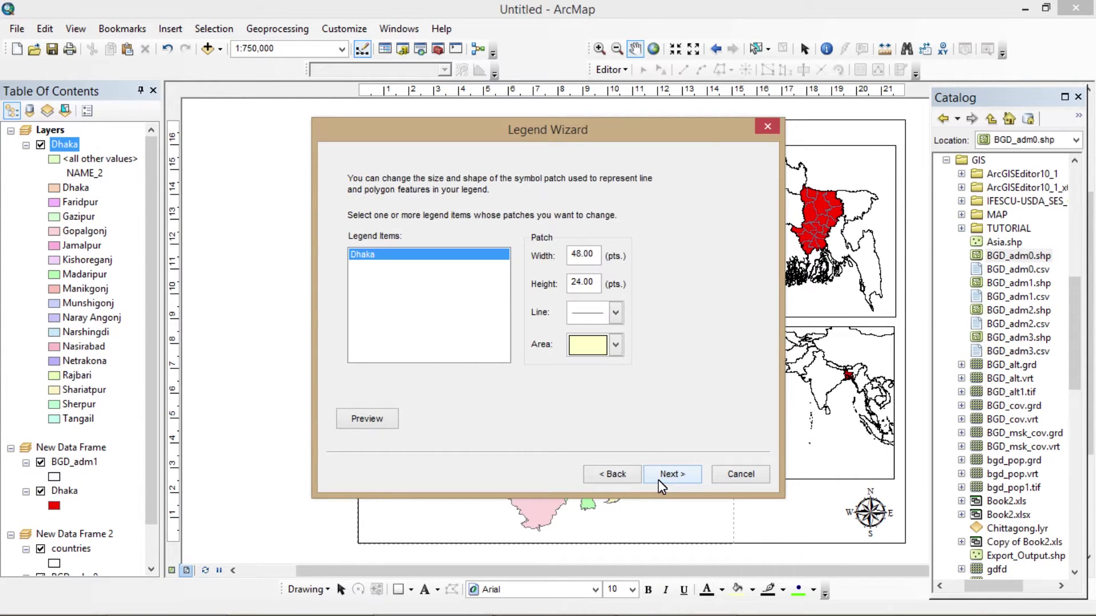
click(659, 480)
click(658, 481)
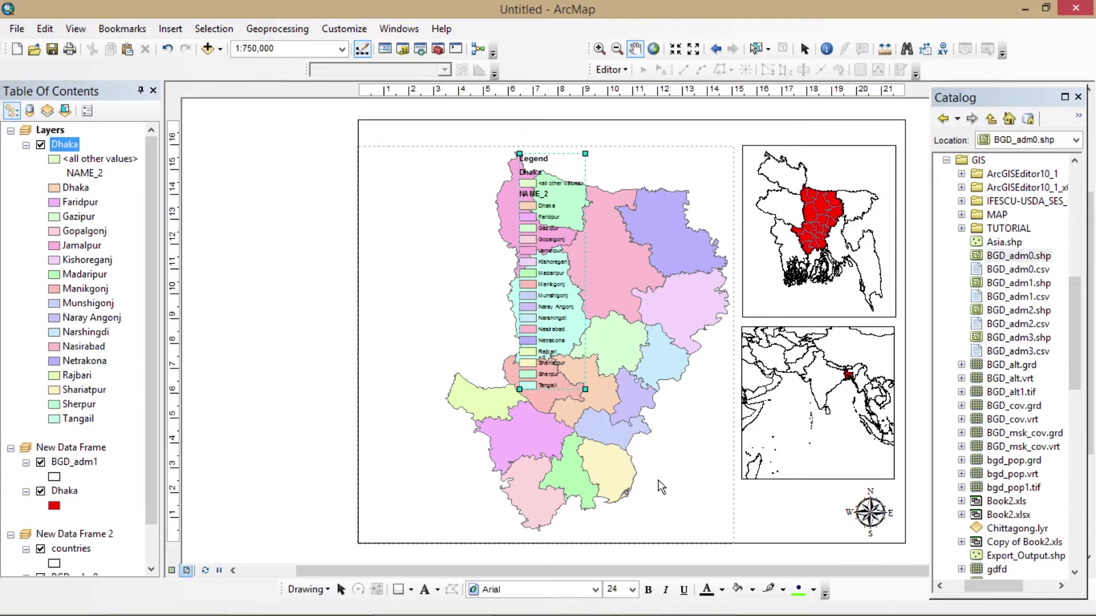
drag(538, 258, 284, 306)
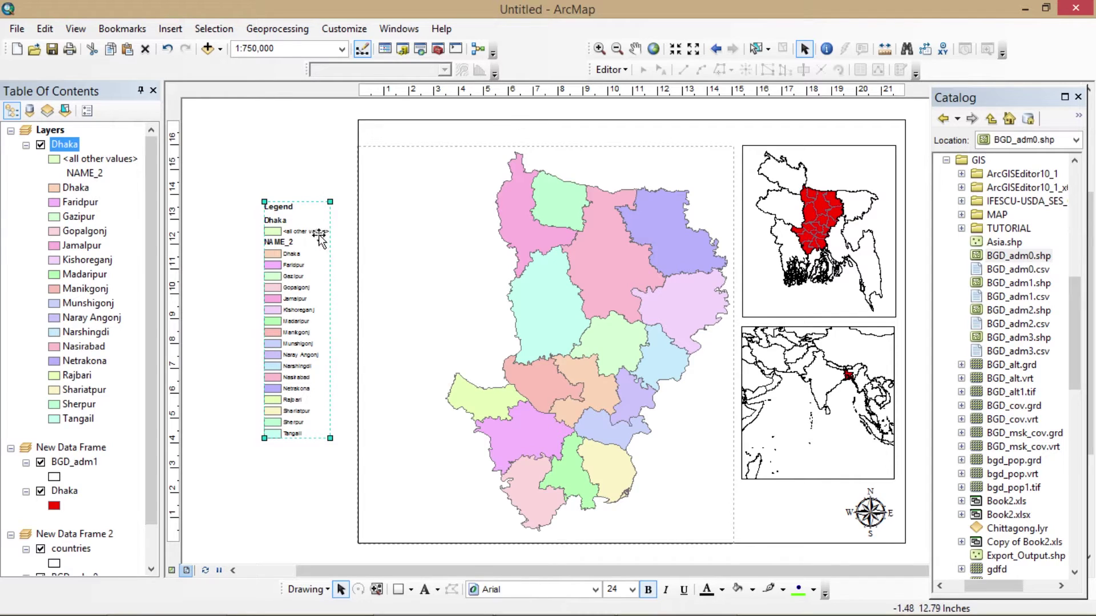
Step: Convert the legend to graphics and ungroup it into separate elements
right_click(291, 312)
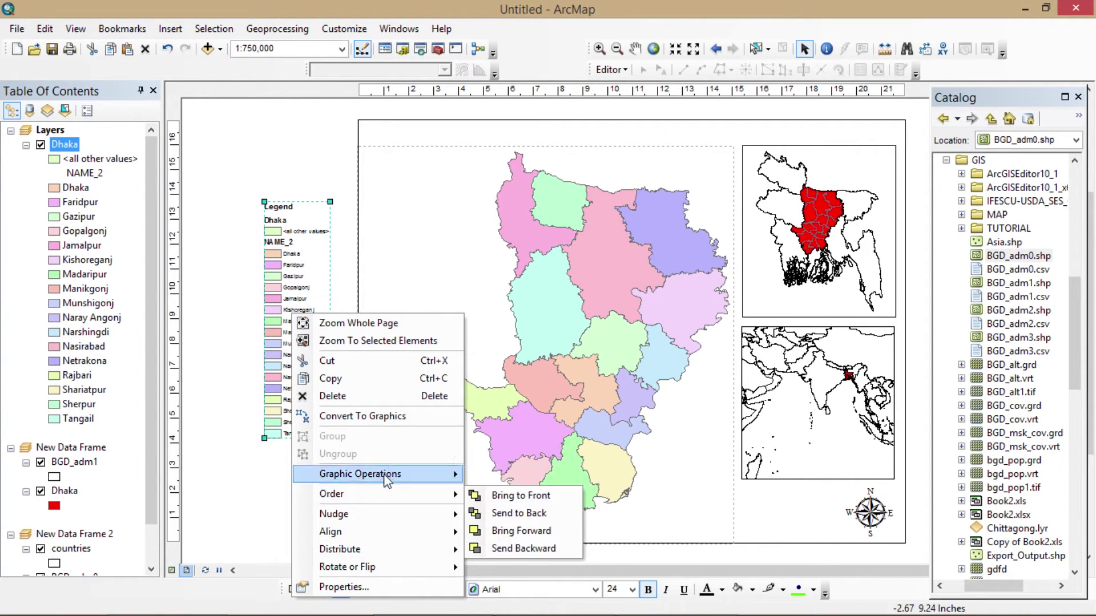
click(384, 416)
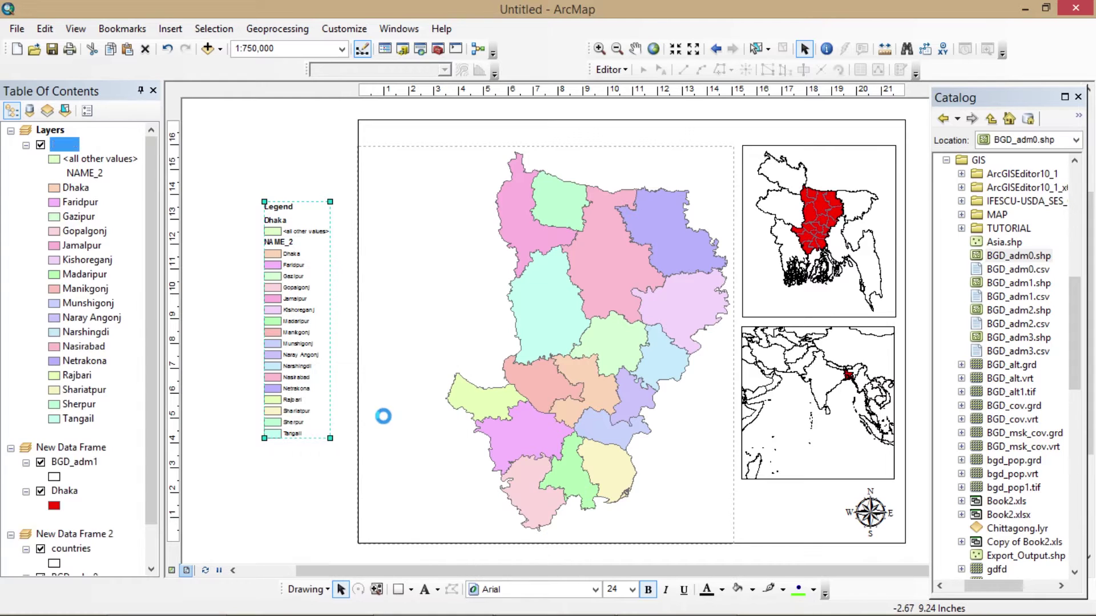
right_click(297, 360)
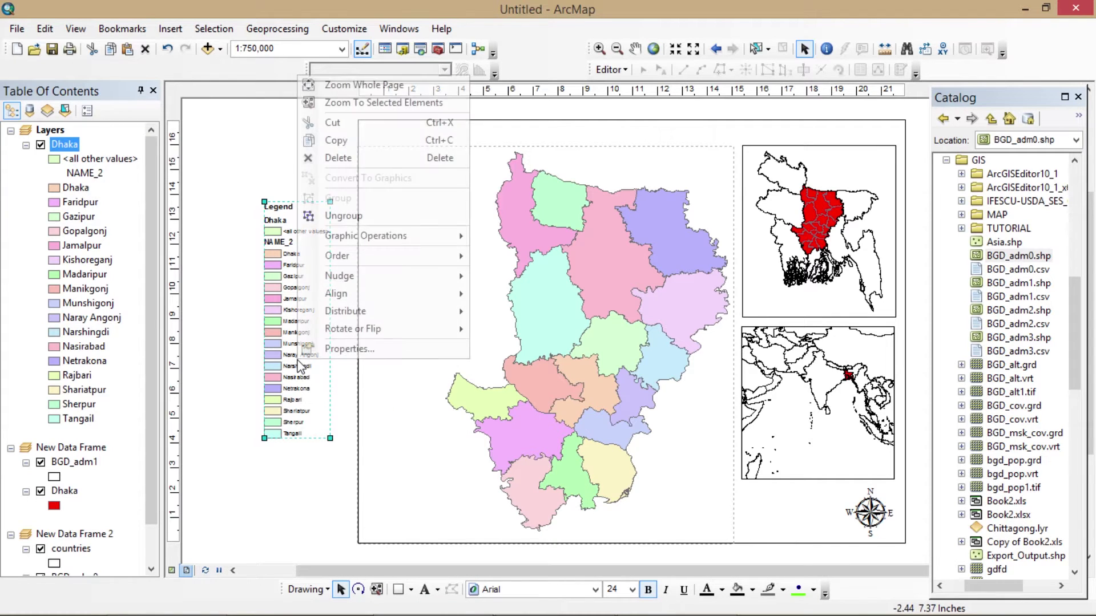
click(374, 211)
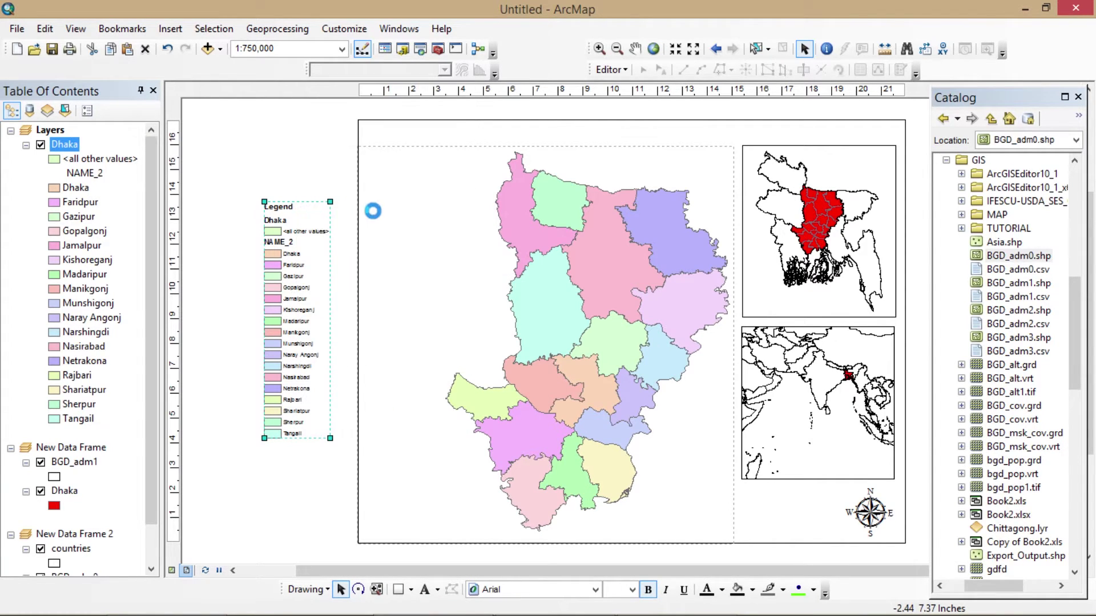
click(234, 240)
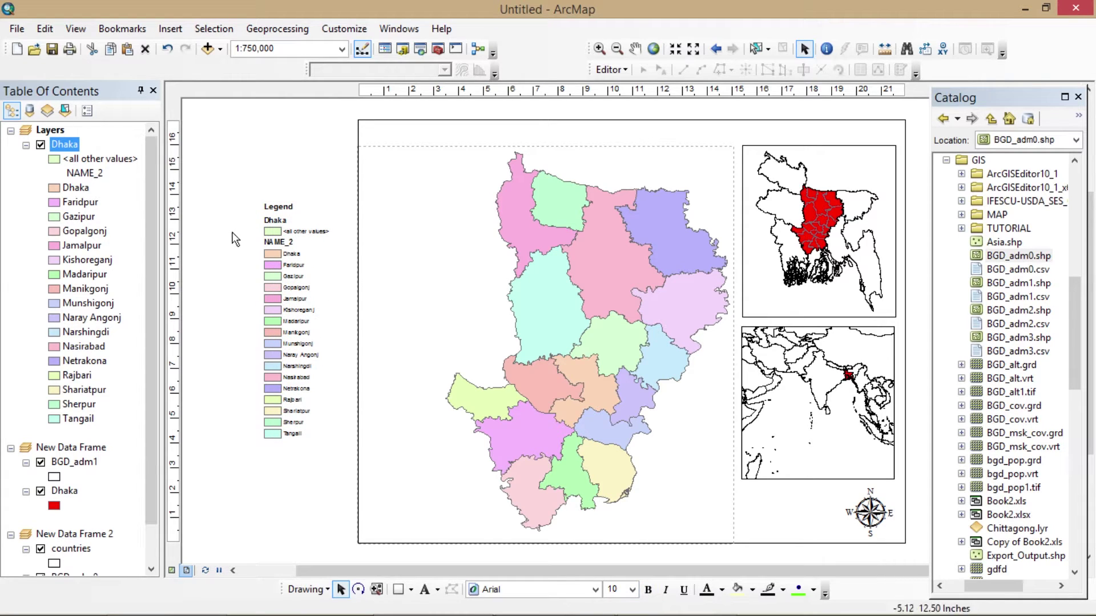
Step: Delete the legend's Dhaka heading, <all other values> entry and NAME_2 heading, and move the Legend title down near the district entries
click(278, 223)
key(Delete)
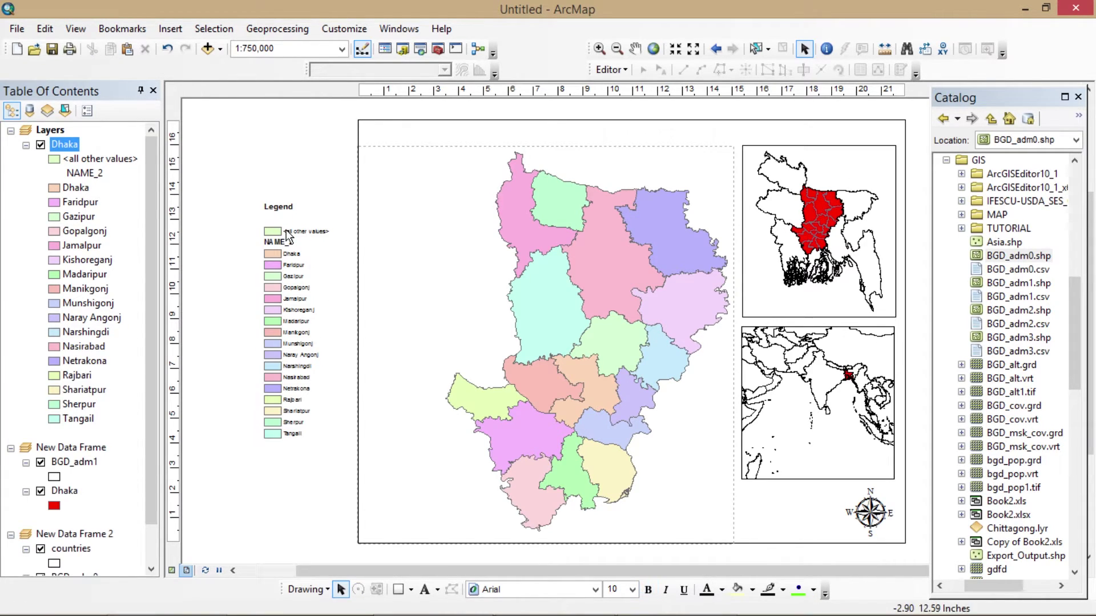
click(287, 234)
key(Delete)
click(282, 243)
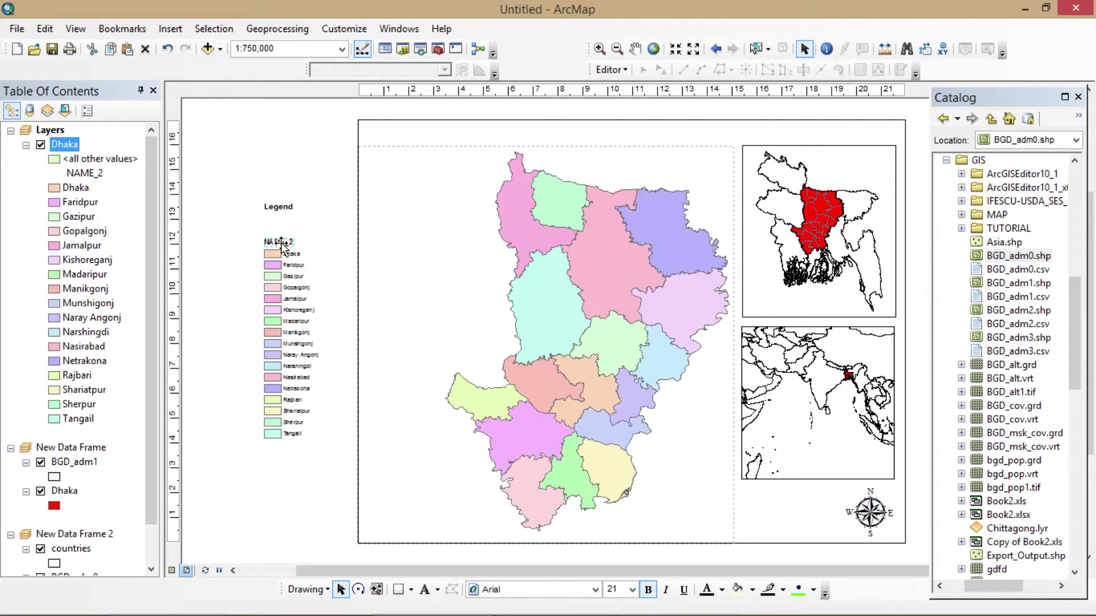
key(Delete)
click(279, 208)
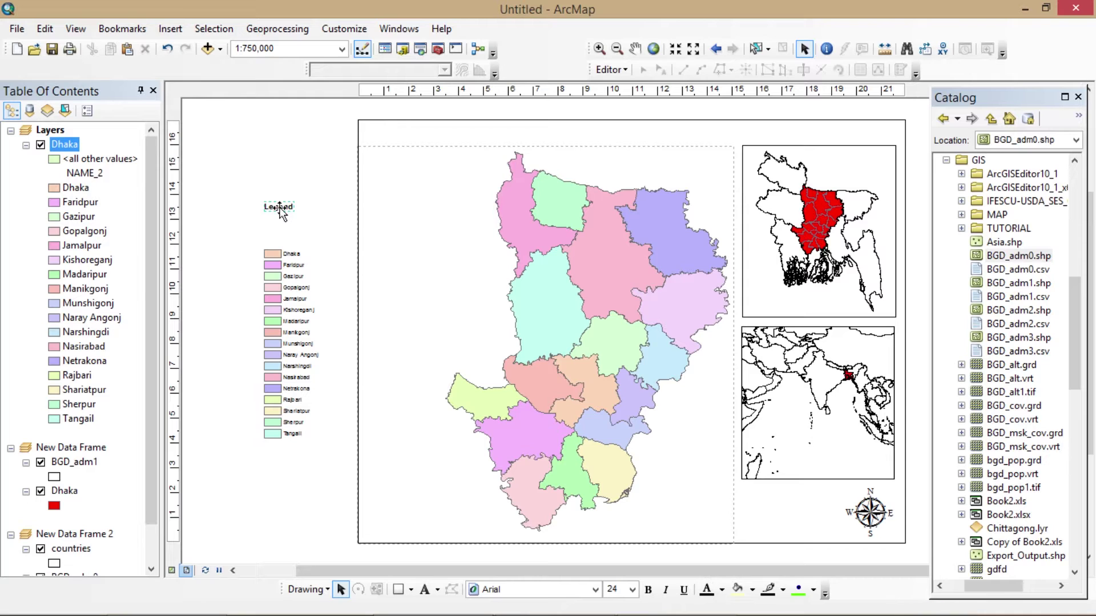
drag(279, 209, 277, 234)
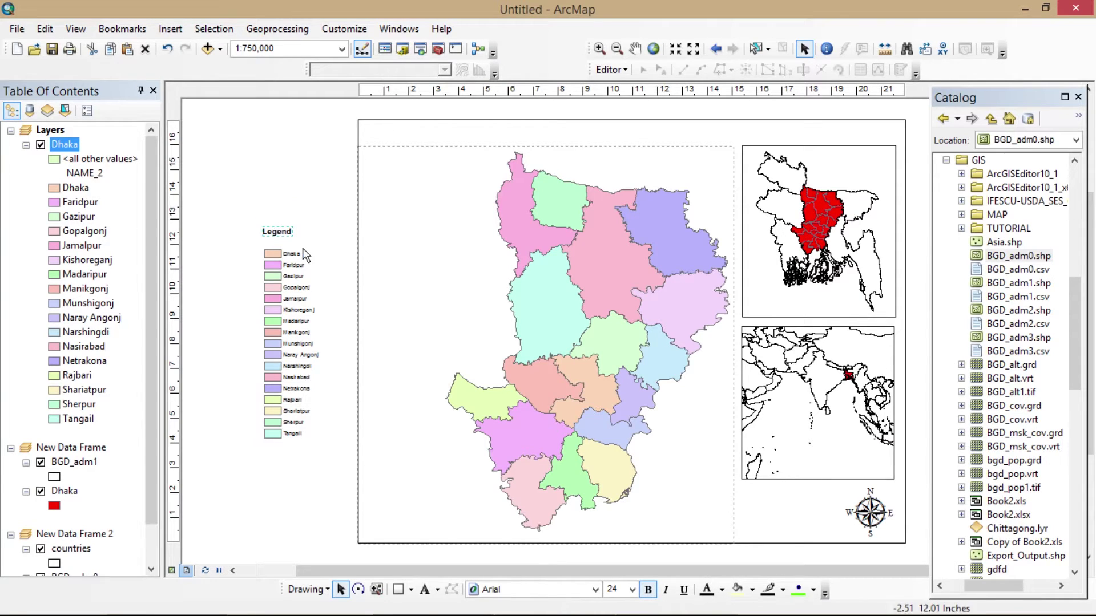
Step: Group the legend entries from Dhaka to Munshigonj and move them left and down to form a column beside the remaining entries
drag(265, 261, 331, 348)
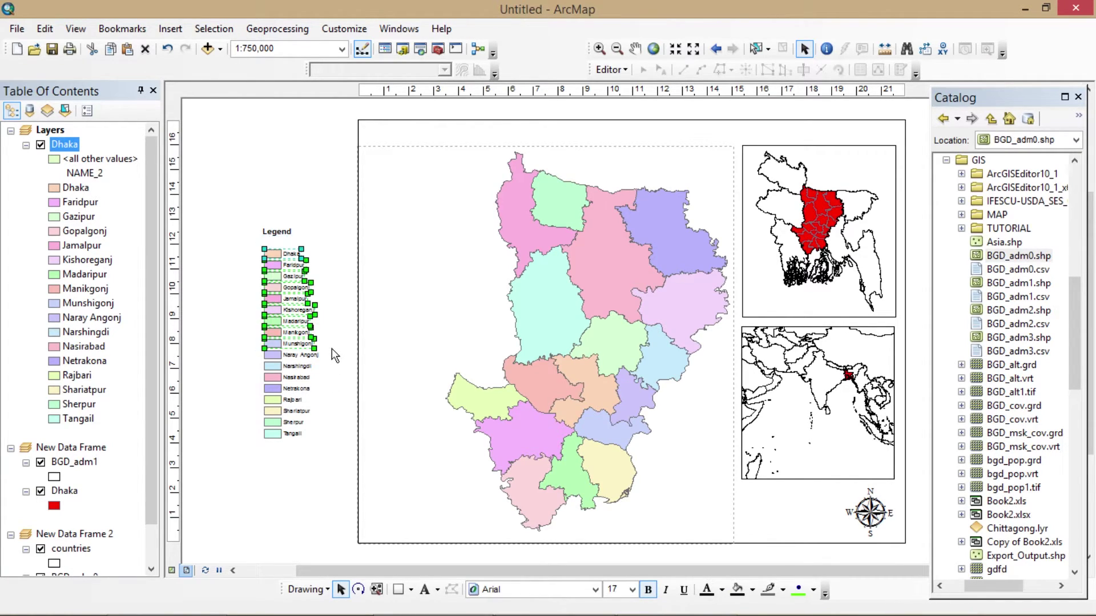
right_click(290, 312)
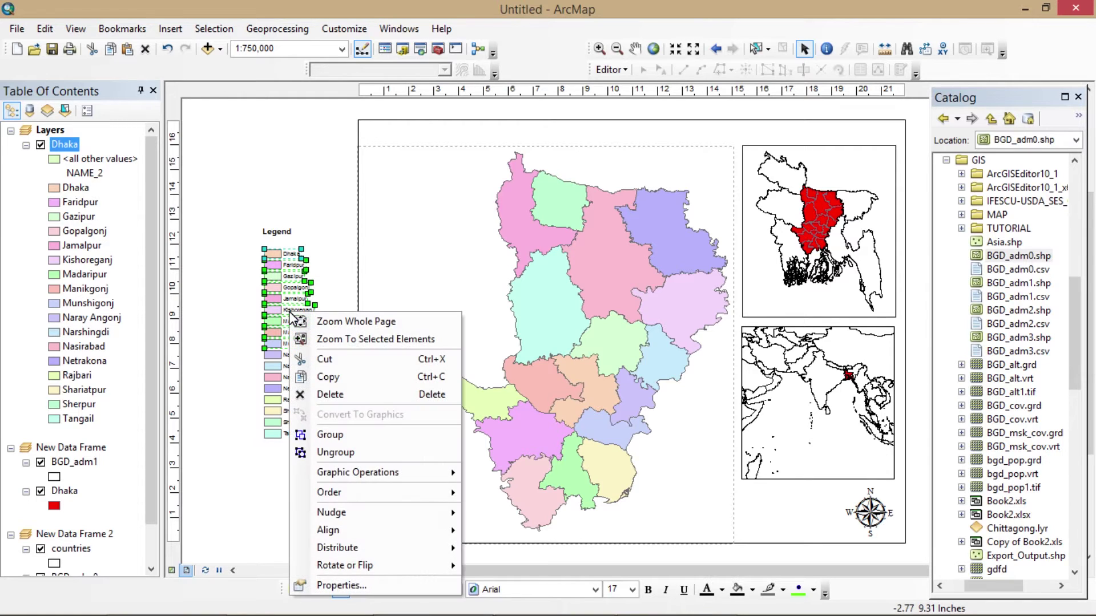
click(341, 439)
drag(296, 315, 236, 408)
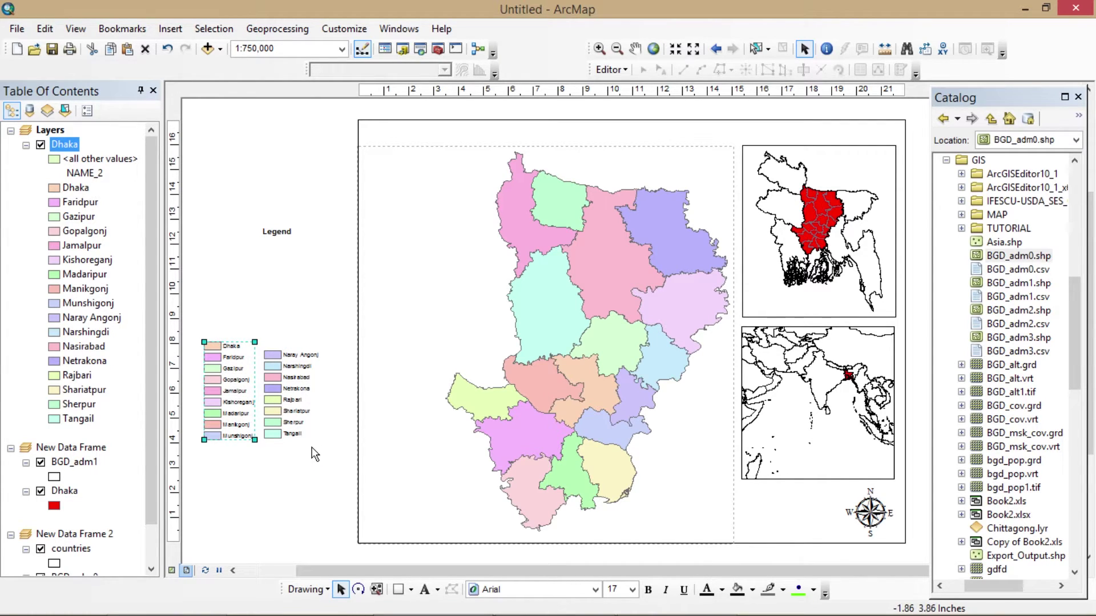
click(299, 393)
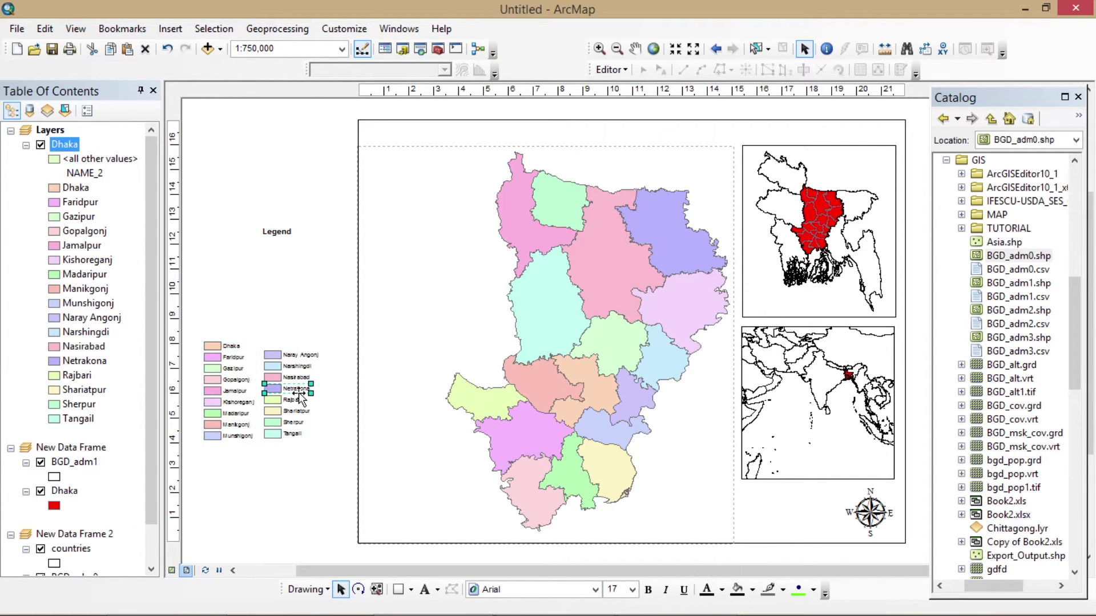
click(304, 454)
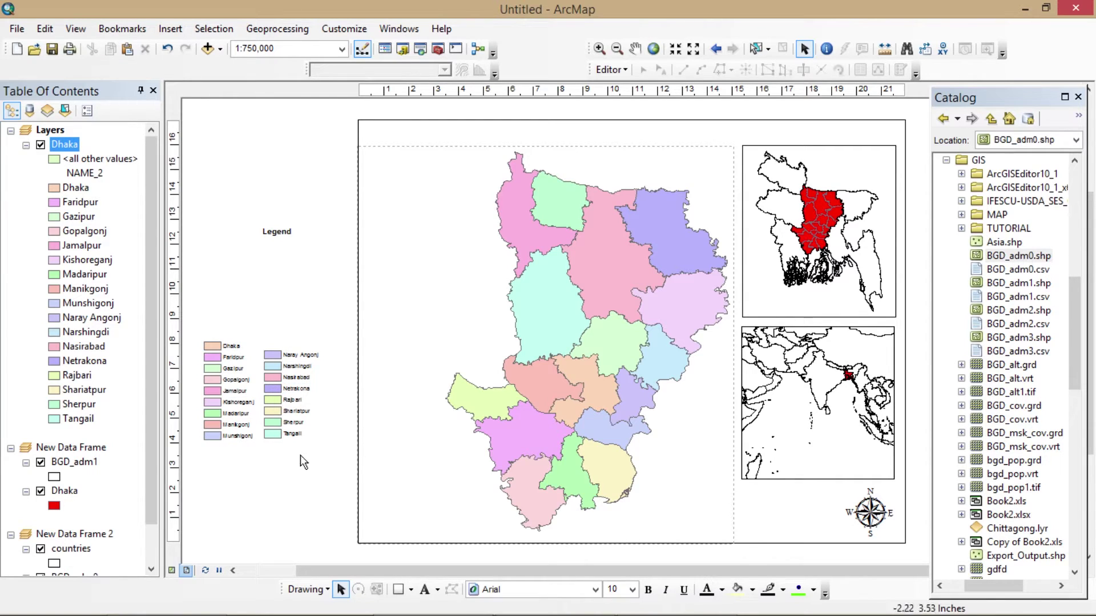
Step: Group the legend entries from Naray Angonj to Tangail and move them onto the page, west of the district map
click(235, 436)
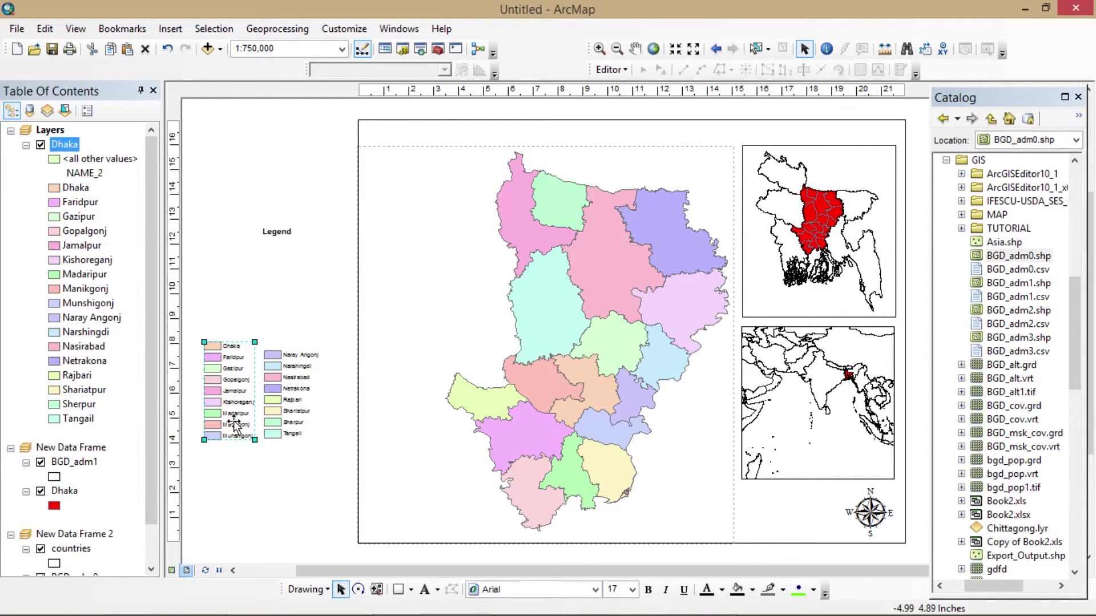
click(295, 424)
click(318, 451)
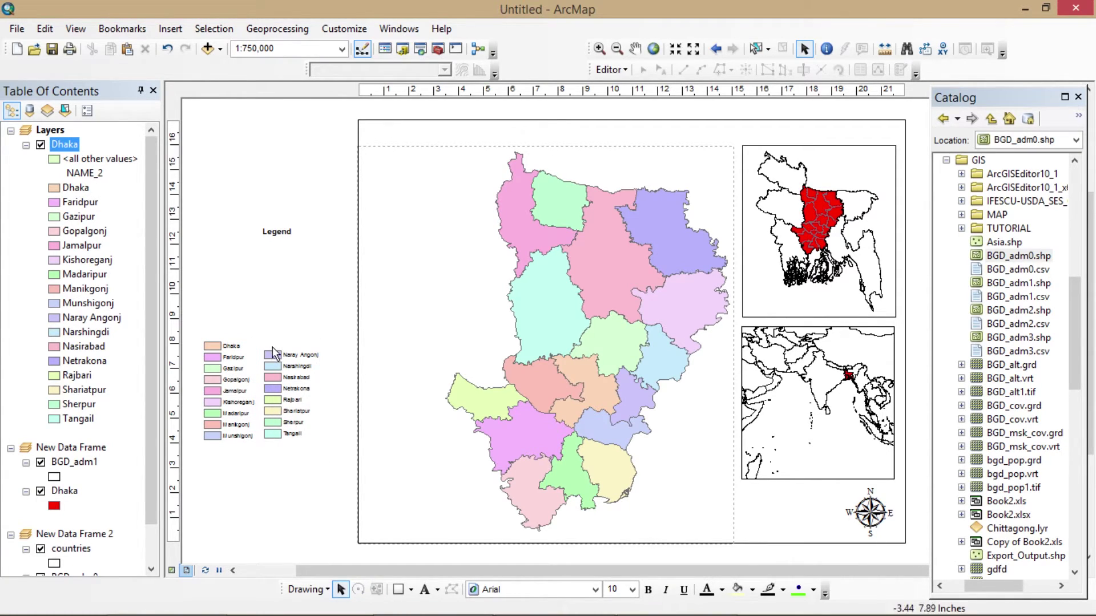
drag(263, 333, 324, 448)
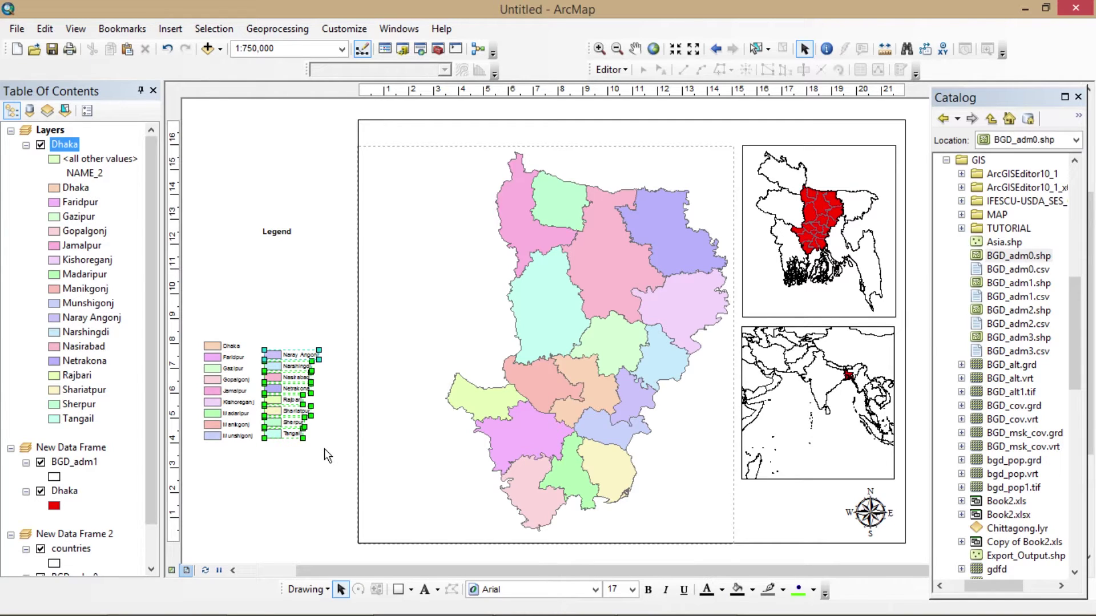
right_click(292, 389)
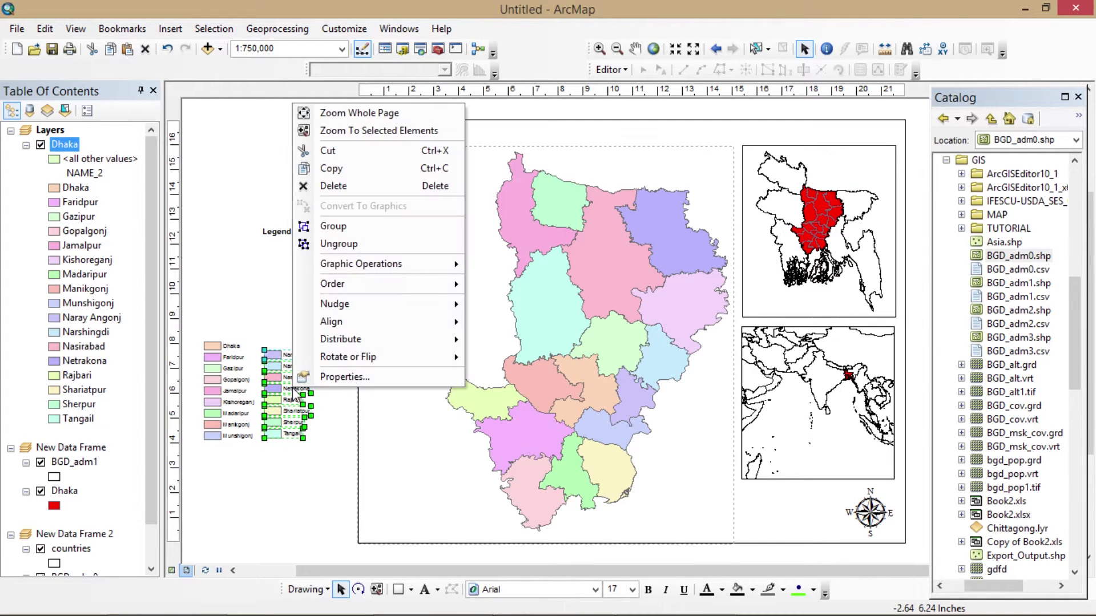
click(348, 232)
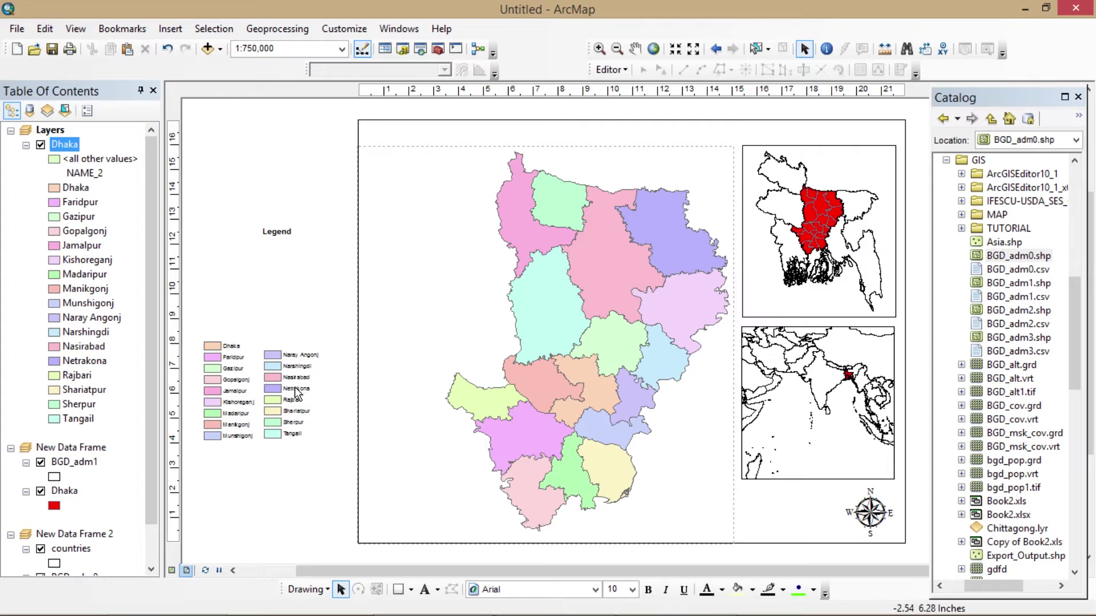
drag(295, 388, 463, 298)
Step: Place the Dhaka-to-Munshigonj column inside the page's left edge beside the other legend column, and enlarge both columns to matching sizes
click(208, 359)
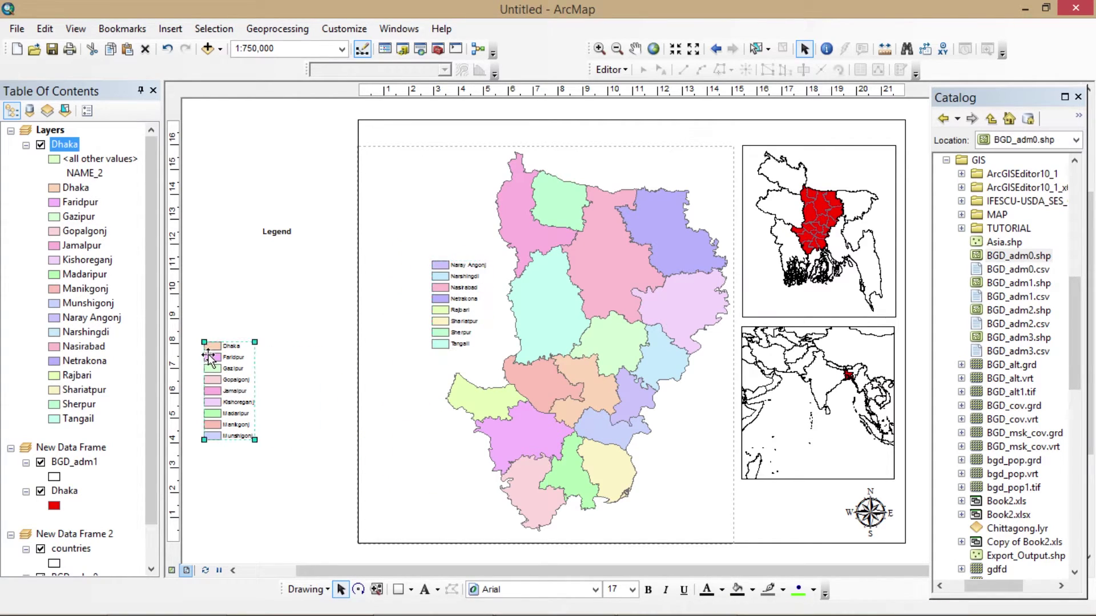
drag(208, 358, 429, 246)
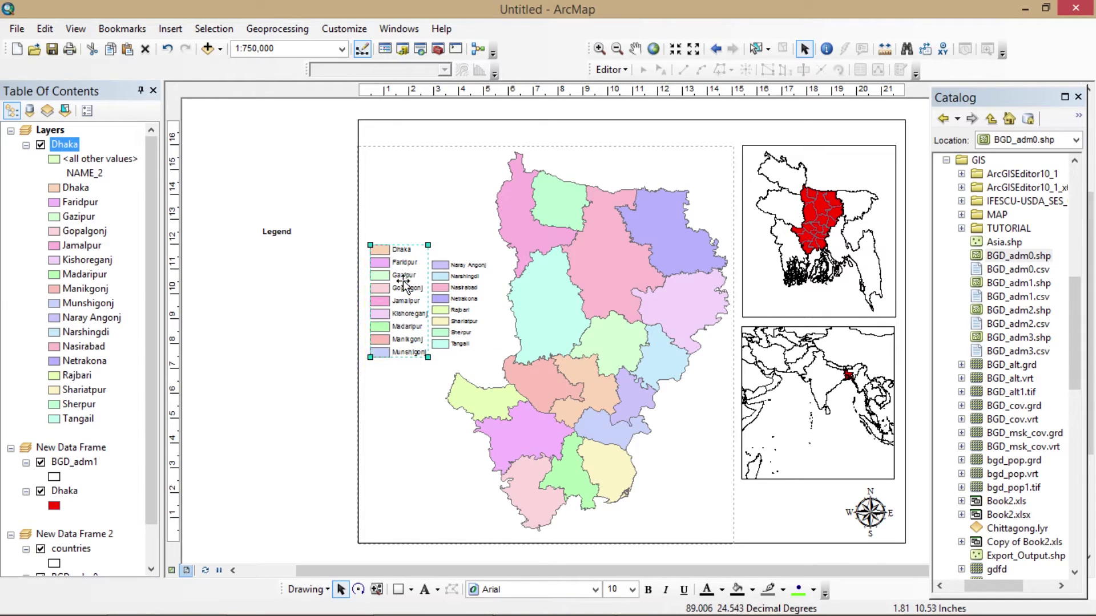
drag(403, 280, 444, 318)
click(450, 302)
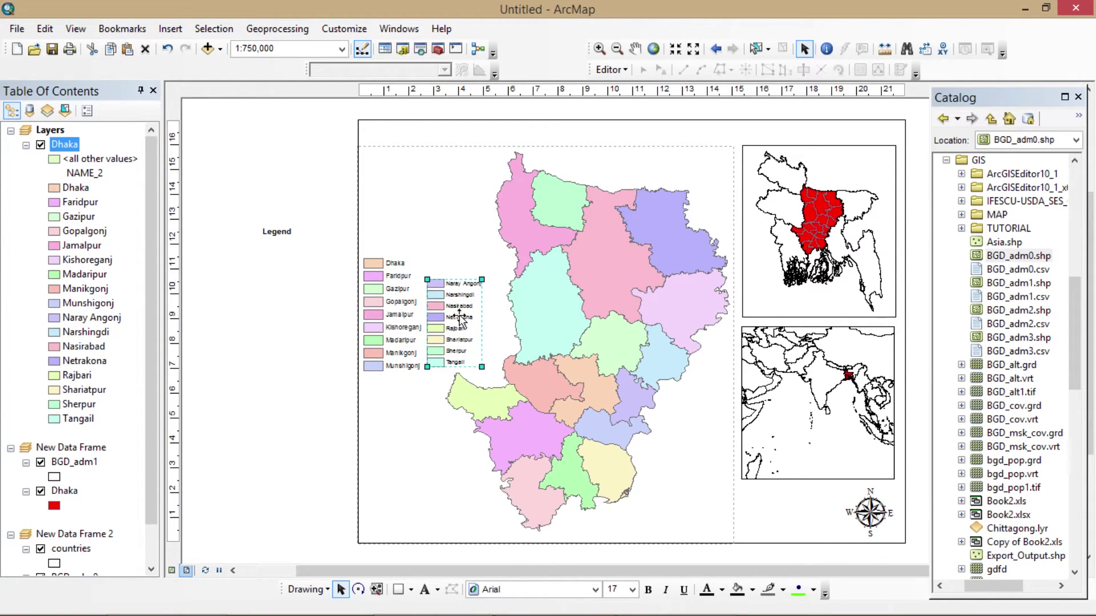
drag(482, 280, 489, 267)
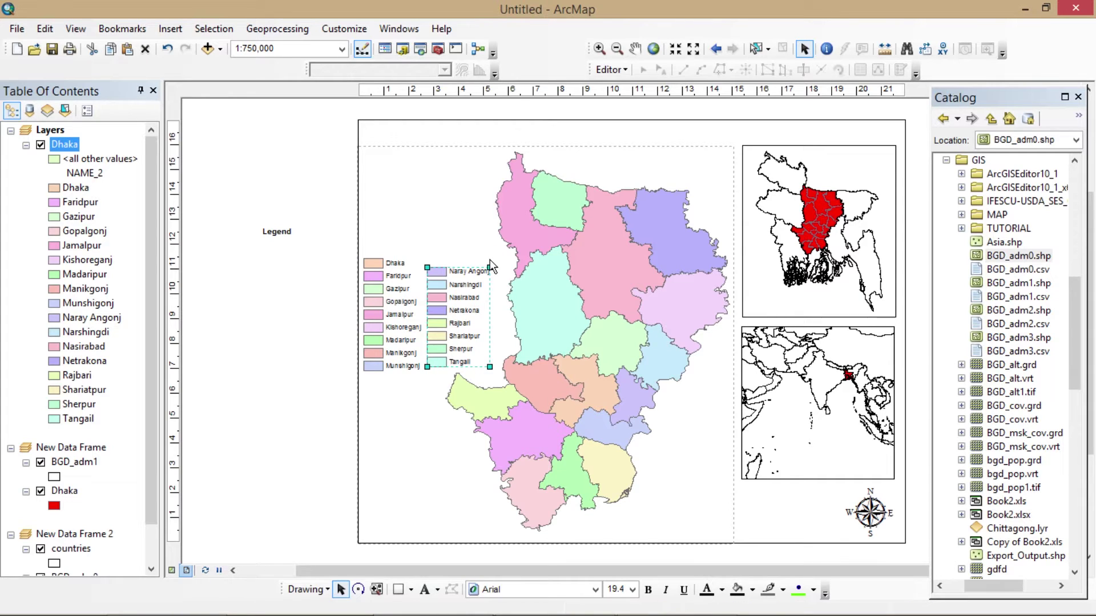
Step: Enlarge both legend columns slightly more and shift the Naray Angonj-to-Tangail column so the two sit side by side without overlapping
click(425, 201)
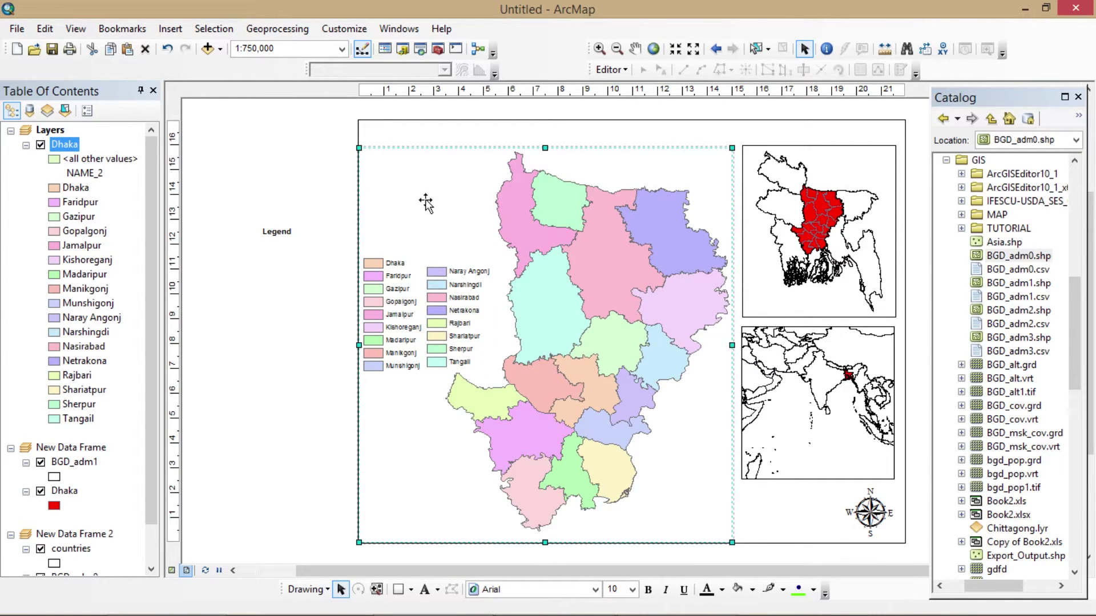
click(399, 319)
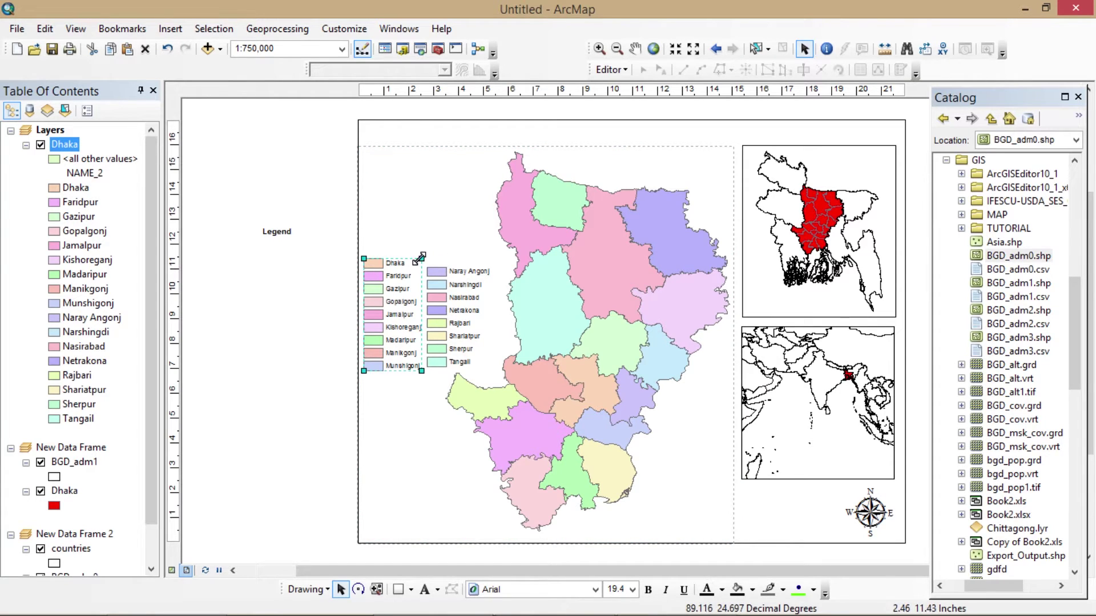
drag(422, 258, 426, 249)
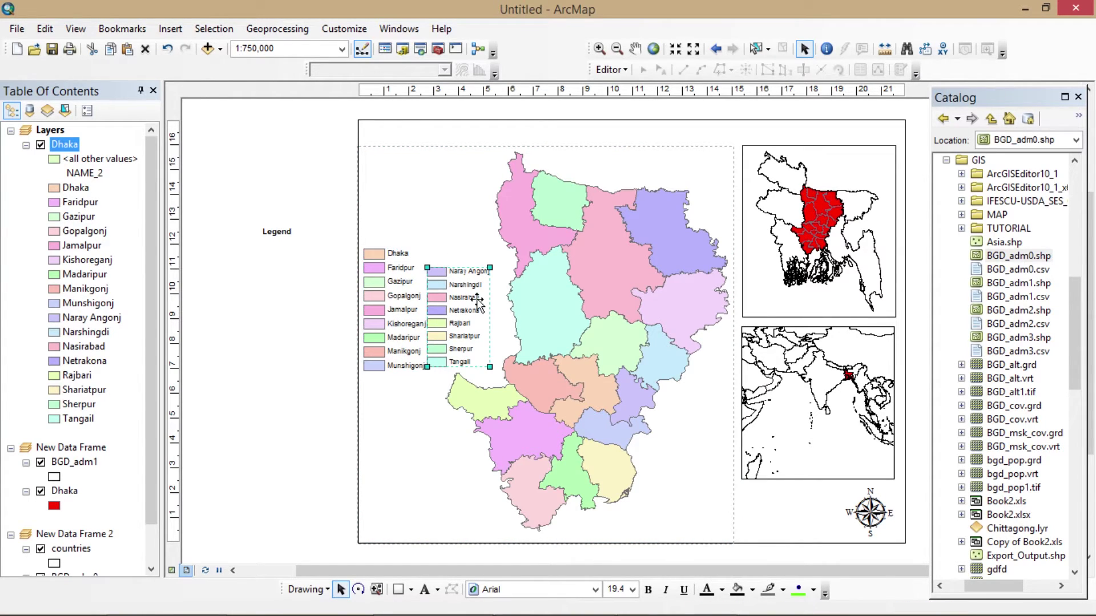
drag(478, 306, 485, 307)
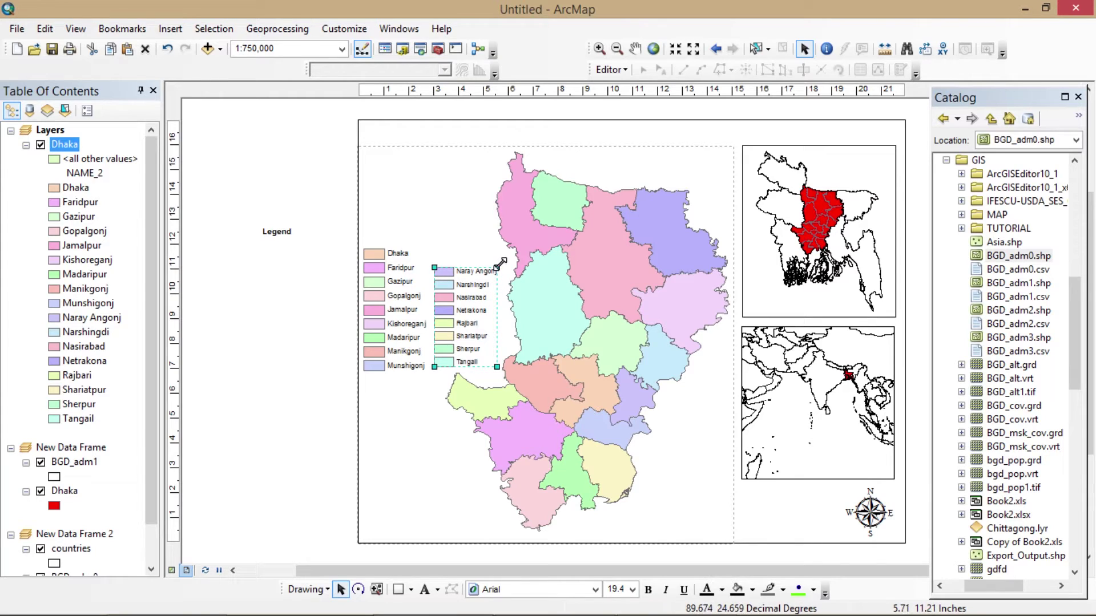
drag(497, 267, 473, 285)
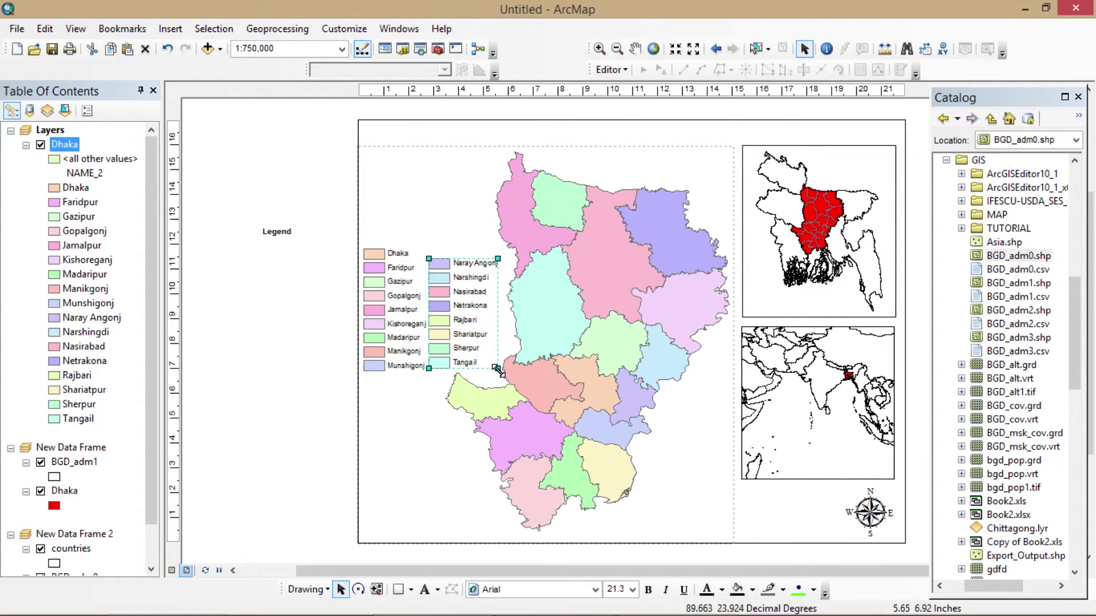
drag(497, 368, 495, 371)
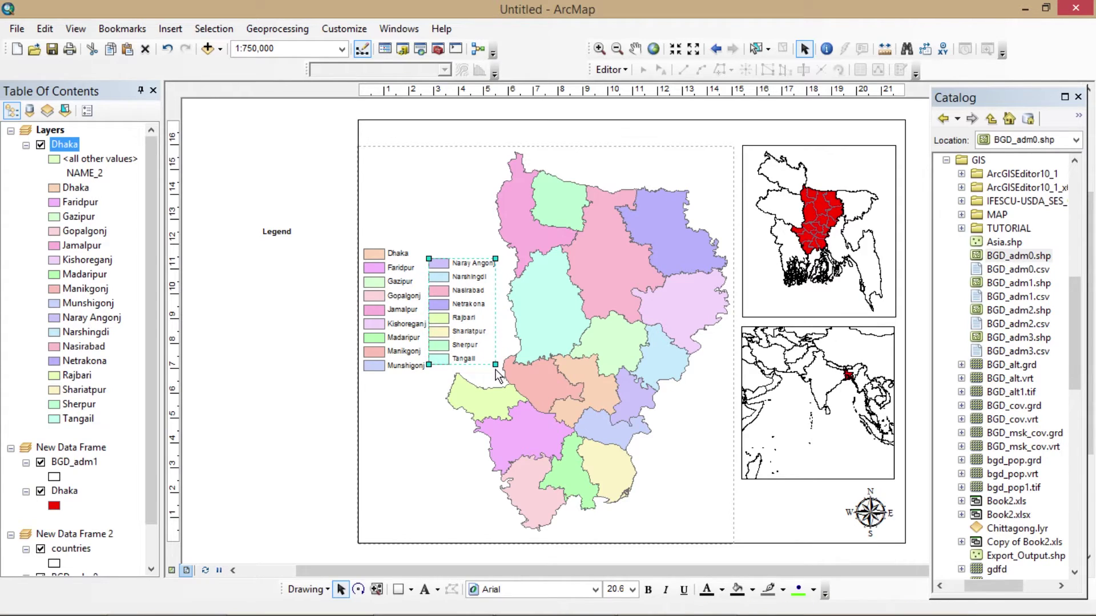
click(432, 192)
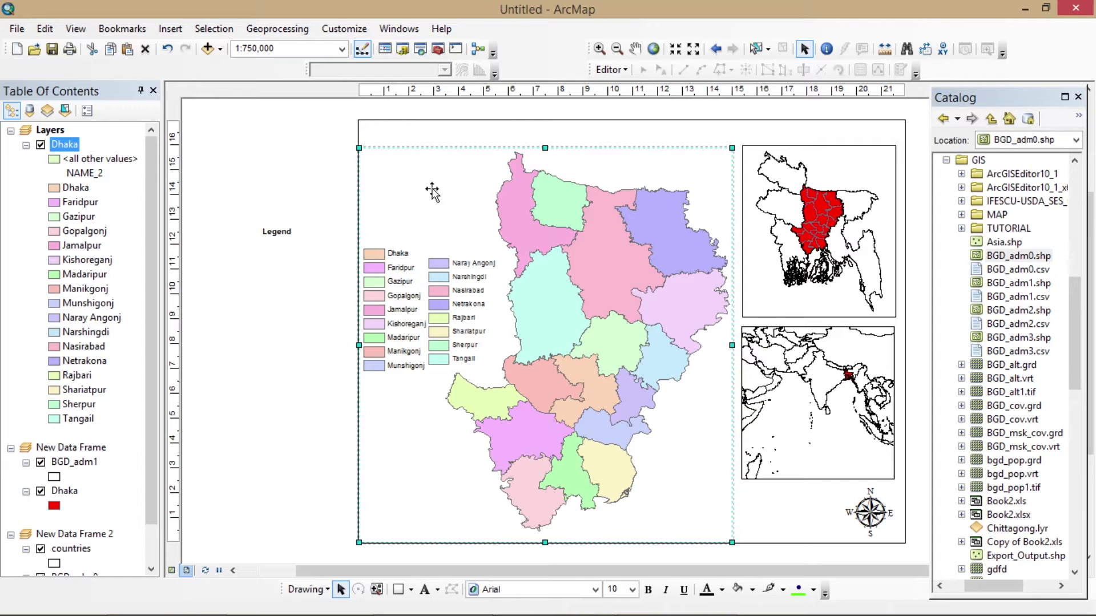
Step: Move the Legend title onto the page, directly above the Dhaka entry of the first column
click(277, 232)
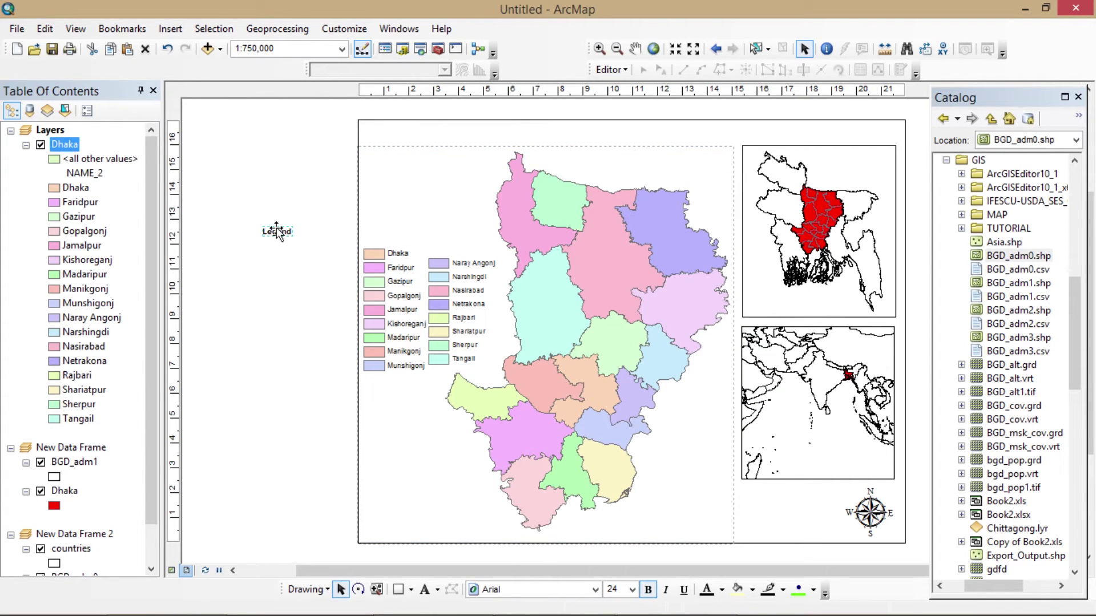
drag(276, 231, 378, 233)
click(322, 237)
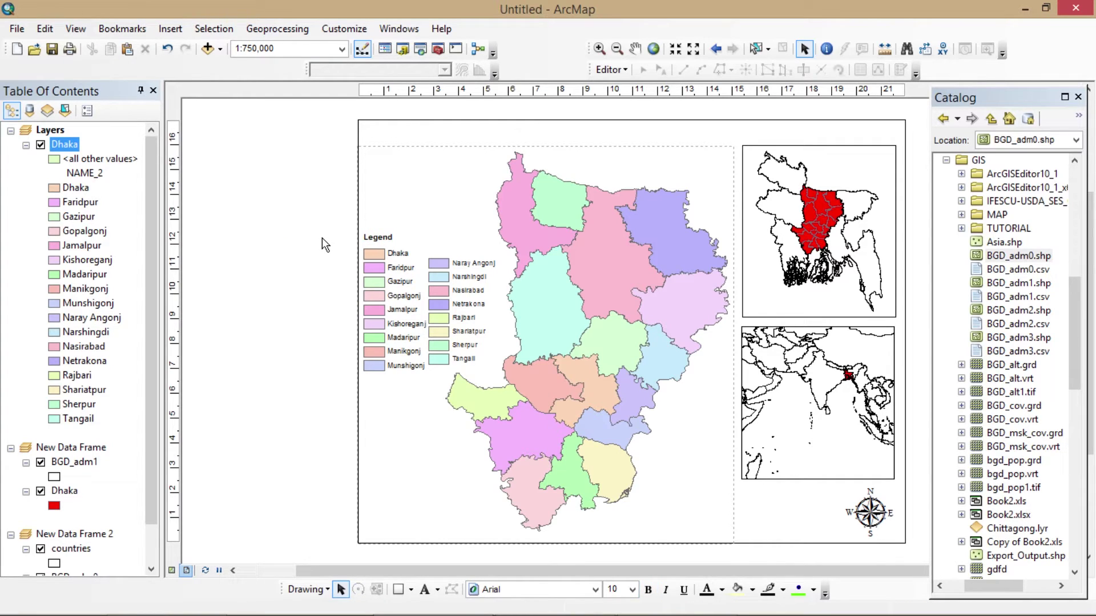
Step: Insert a Scale Line 1 scale bar and place it in the lower-left corner of the page
click(168, 30)
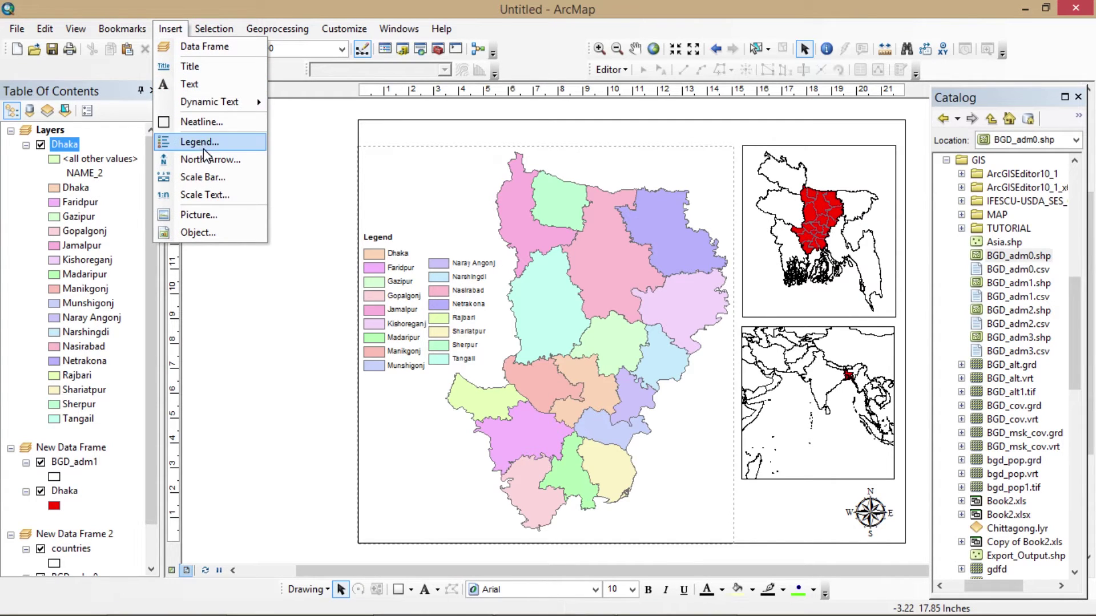
click(208, 176)
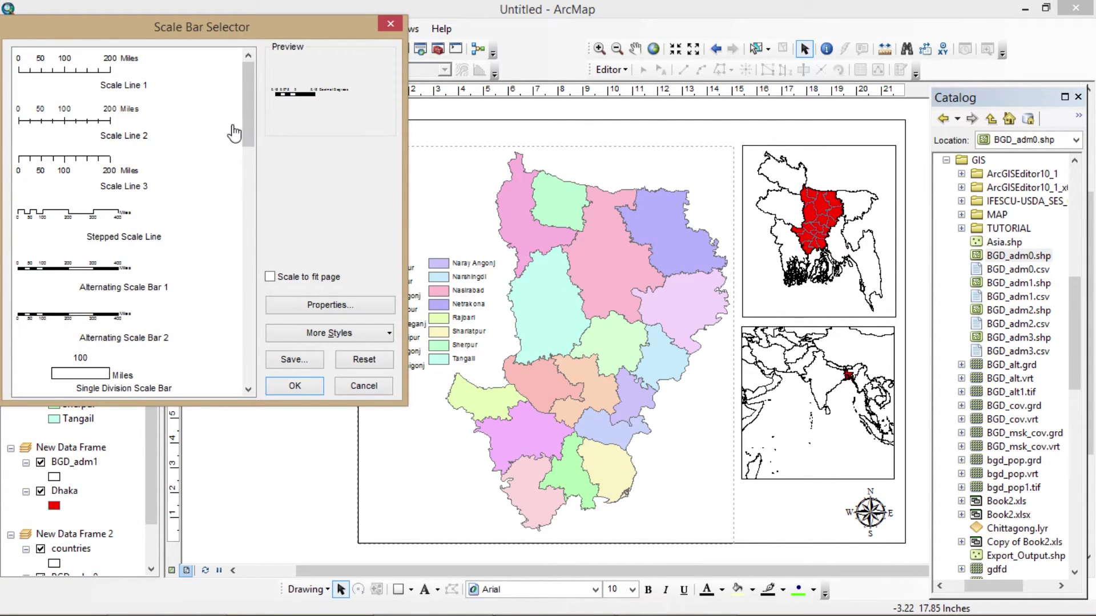
click(114, 71)
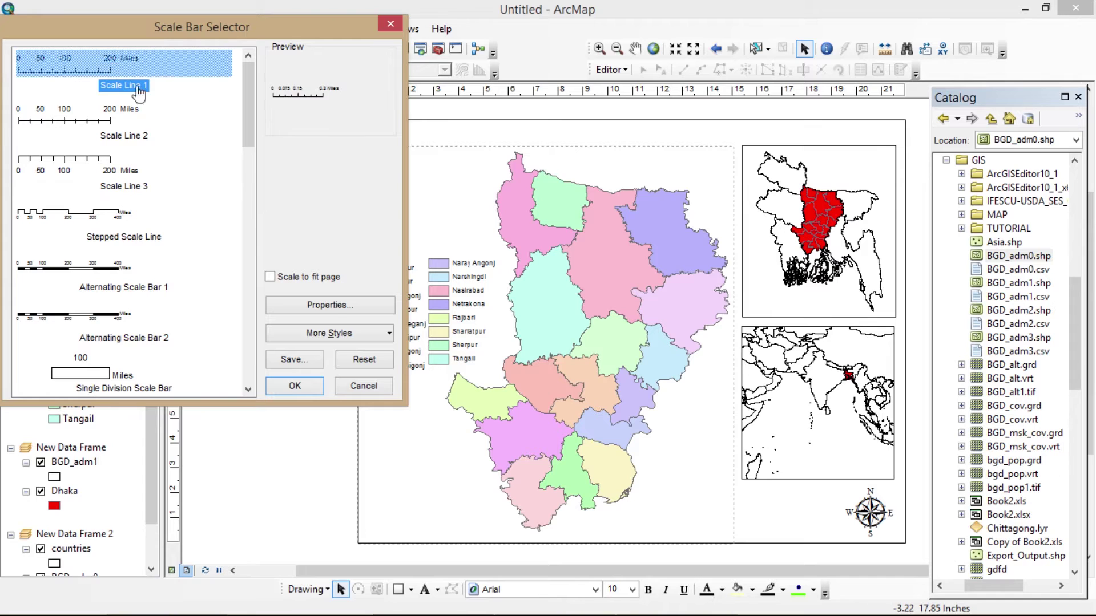
click(295, 386)
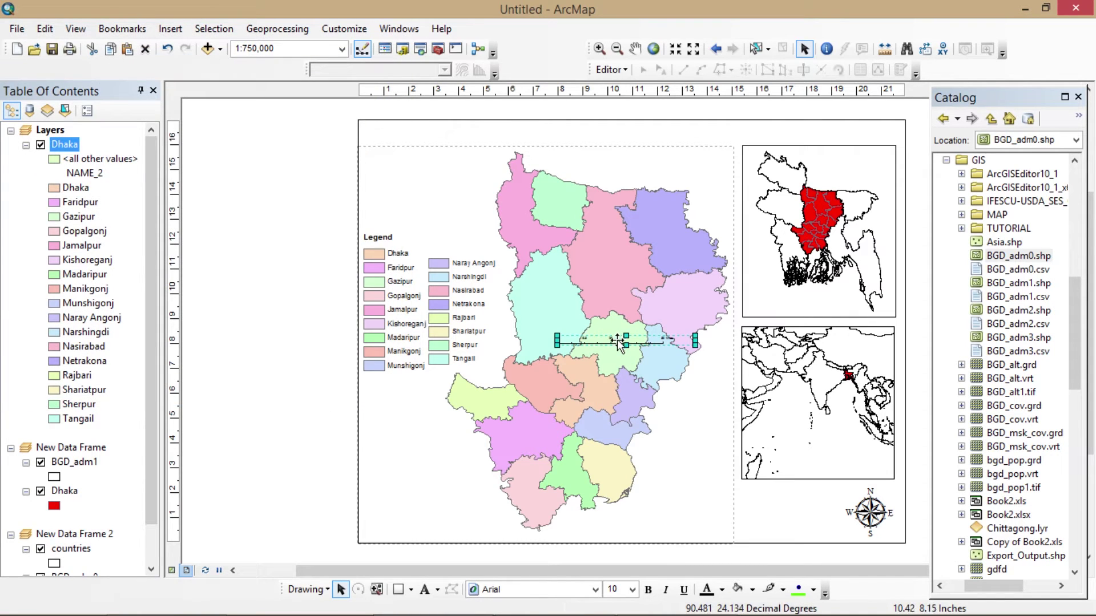
drag(619, 343, 363, 502)
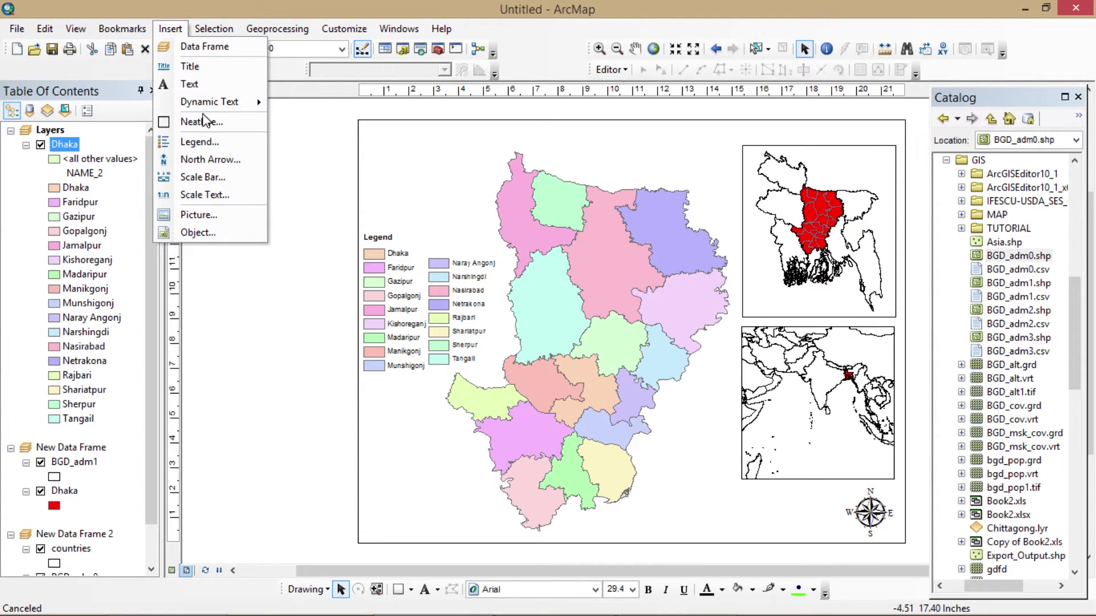
Step: Insert a second Scale Line 1 scale bar, then delete this duplicate from the middle of the district map
click(198, 179)
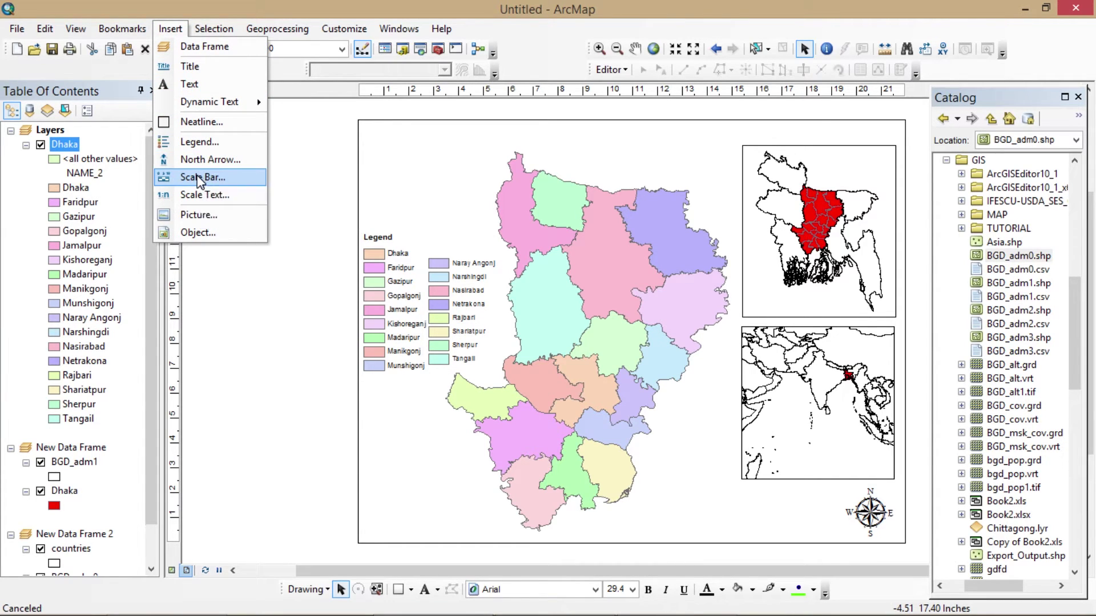
click(81, 82)
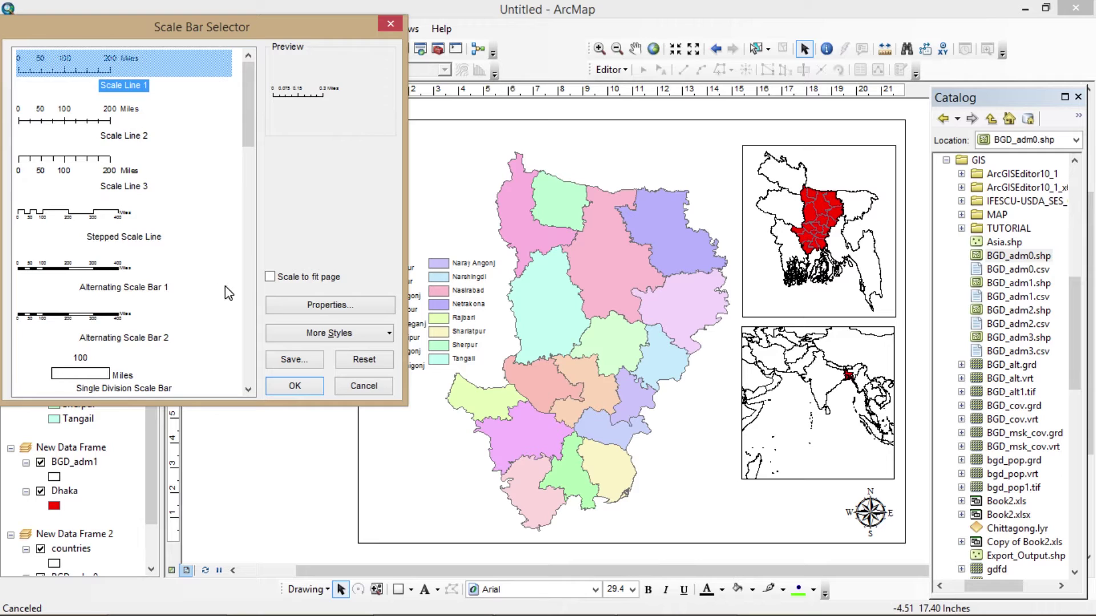
click(269, 381)
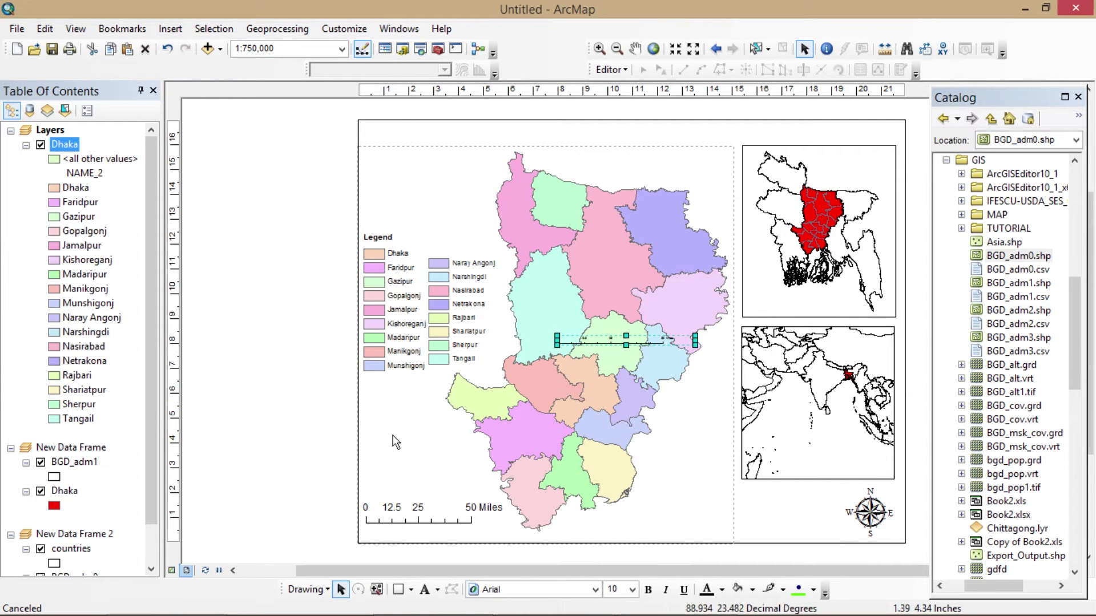
click(443, 471)
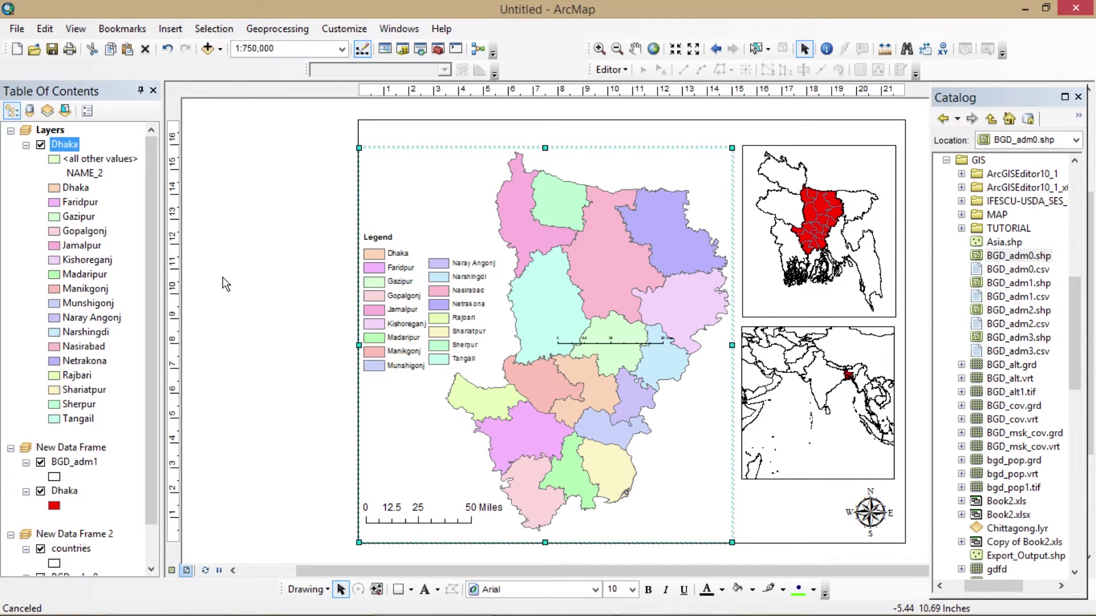
click(601, 345)
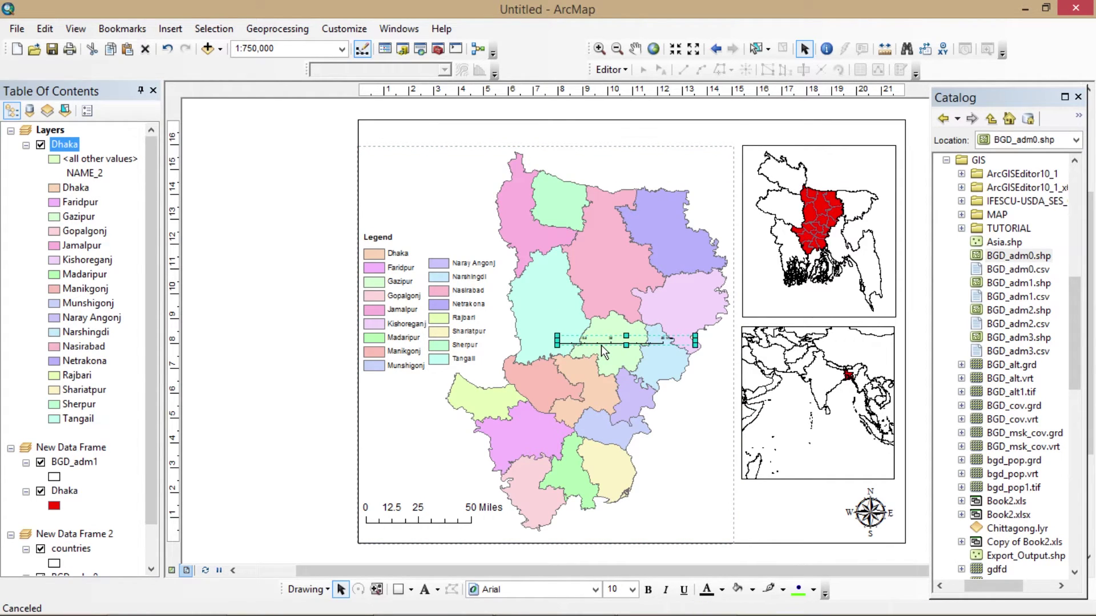
key(Delete)
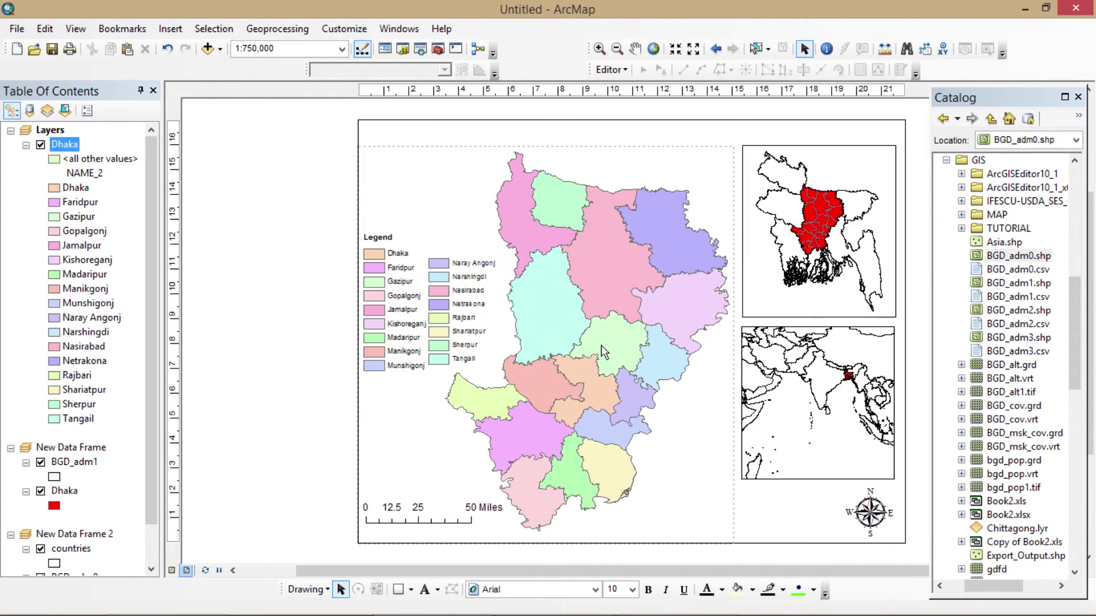
Step: Make the remaining scale bar slightly smaller and set it closer to the page's lower-left corner
click(444, 513)
drag(510, 503, 467, 529)
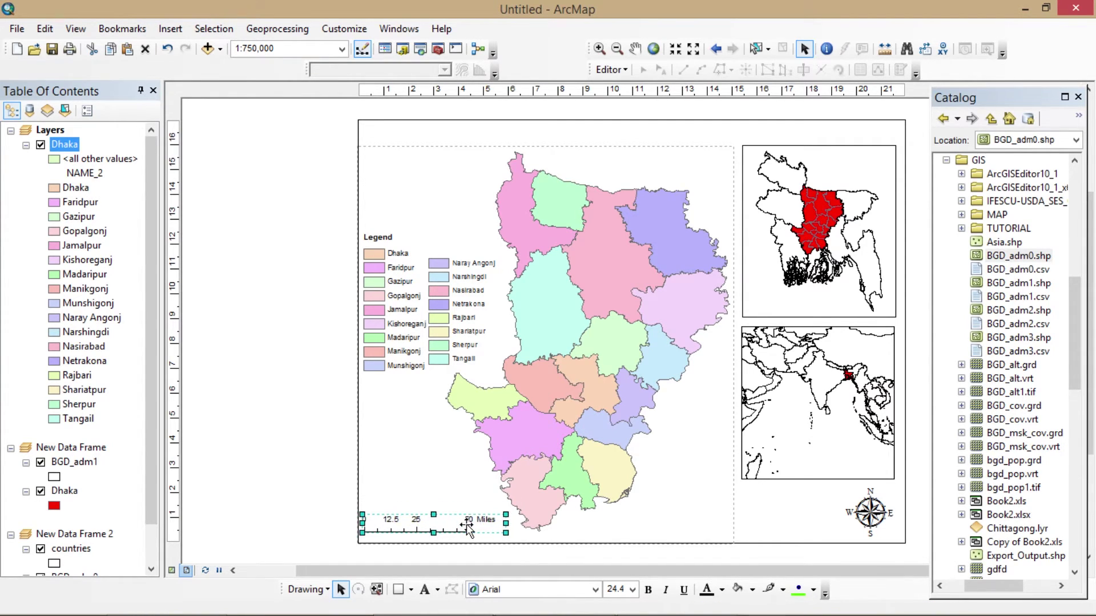
click(320, 456)
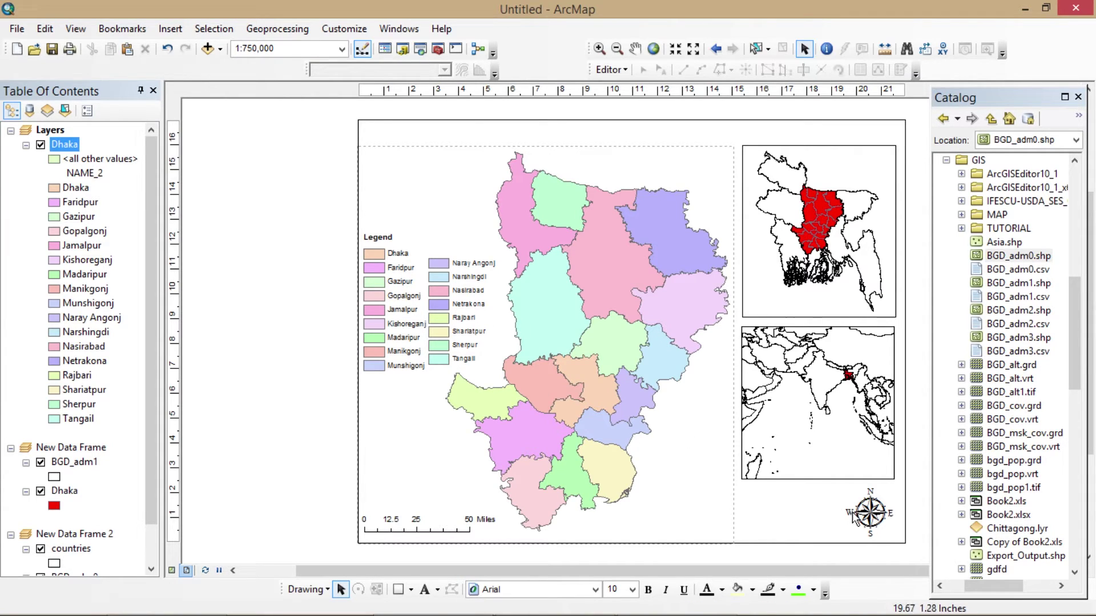
Step: Move the north arrow beside the lower right of the district map and shift the world locator frame down near the page's lower edge
click(871, 519)
drag(872, 519, 703, 511)
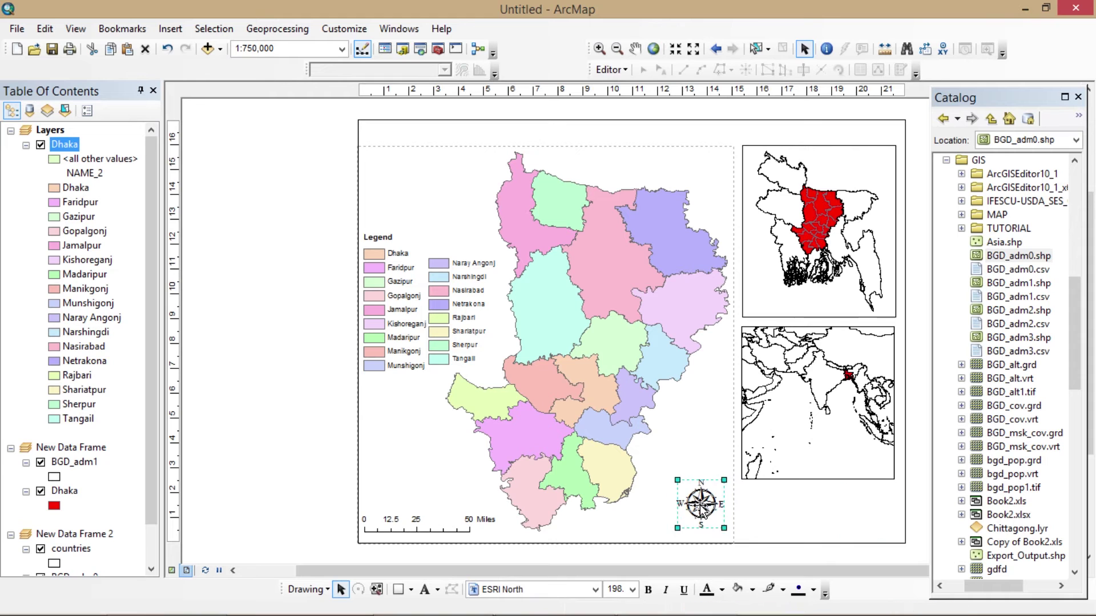
click(804, 450)
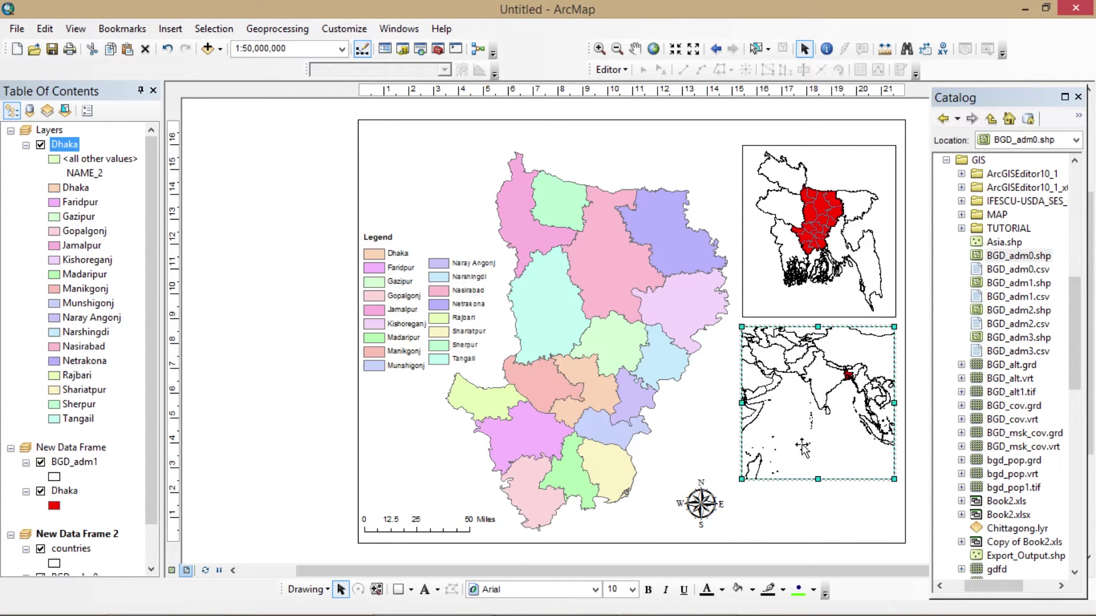
drag(802, 448, 803, 500)
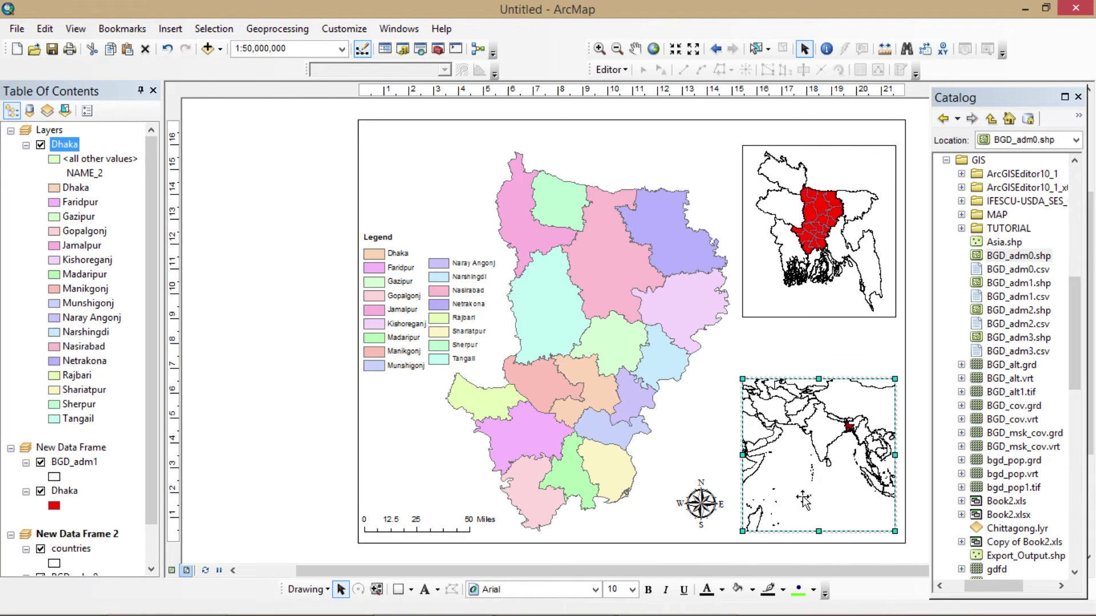
Step: Move the Bangladesh locator frame slightly down and extend the world locator frame's upper edge toward it
click(826, 290)
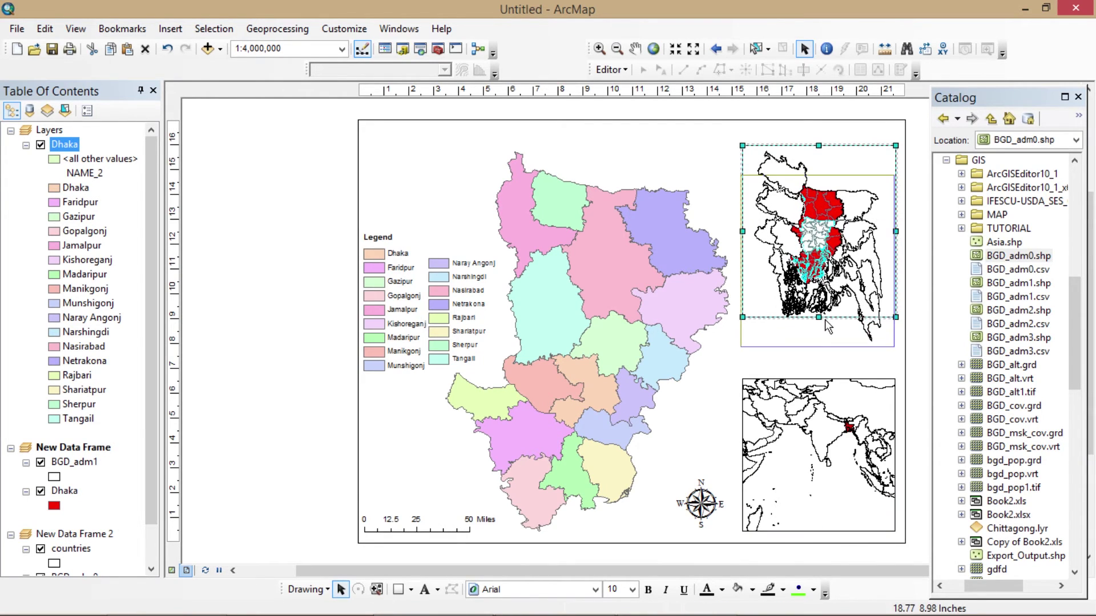
drag(826, 292, 827, 324)
click(823, 380)
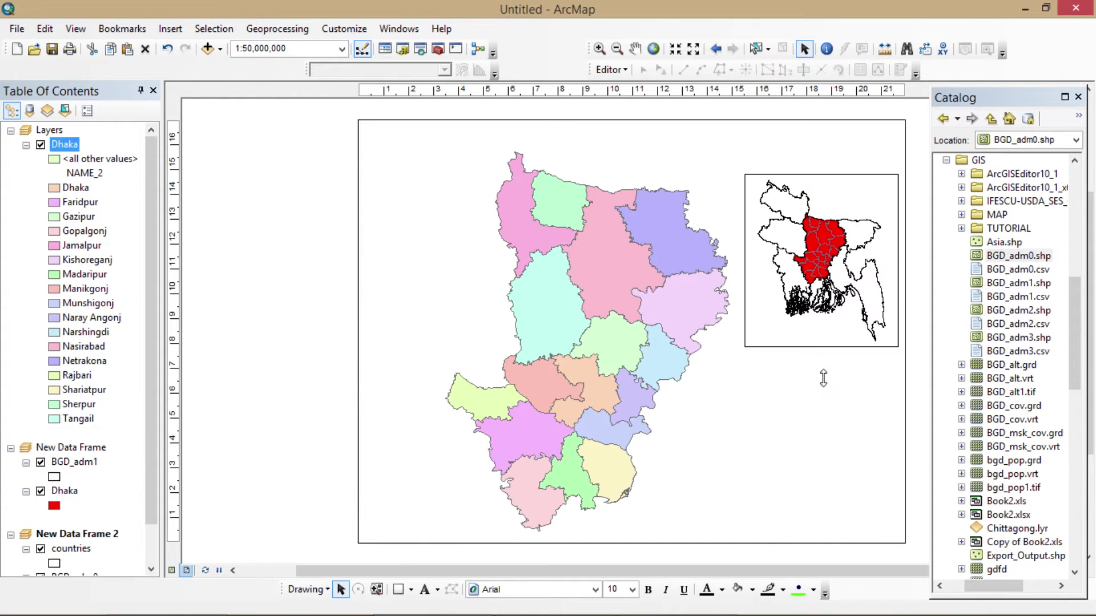
drag(823, 379, 818, 362)
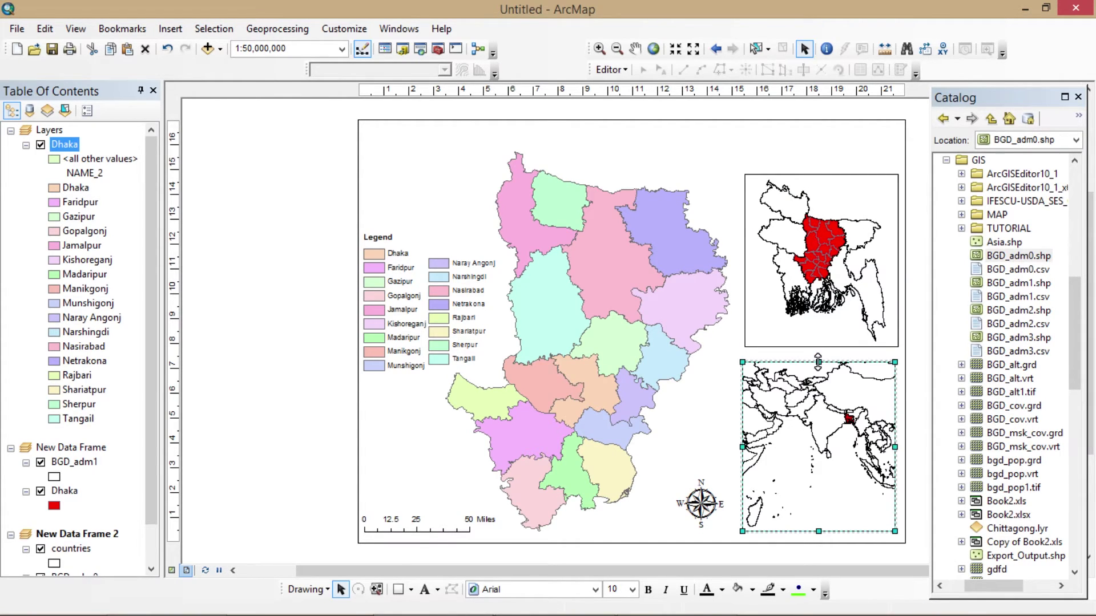
click(721, 382)
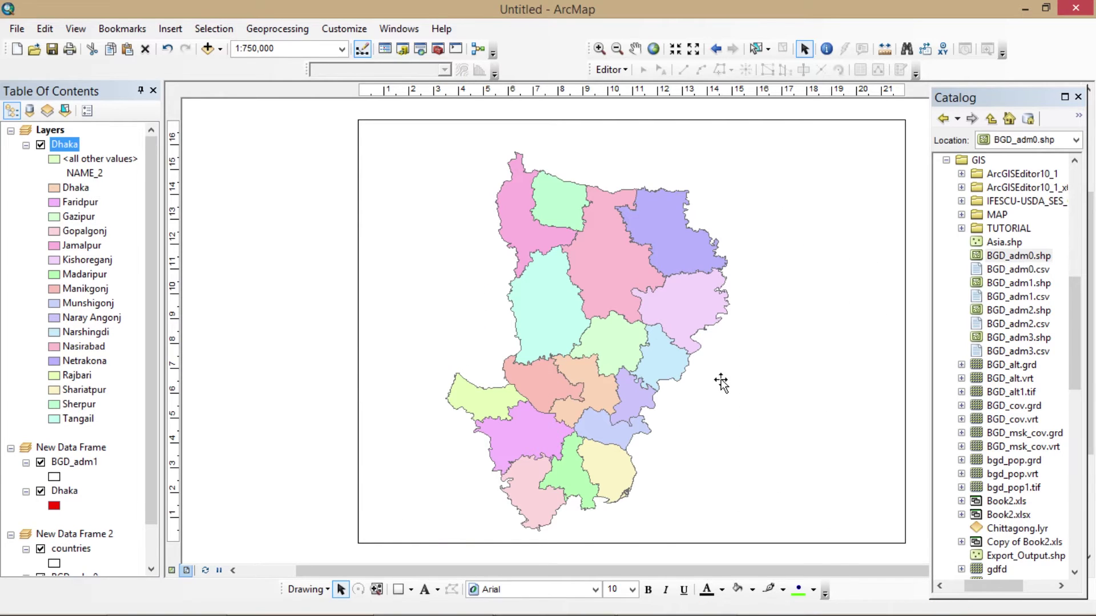
click(775, 399)
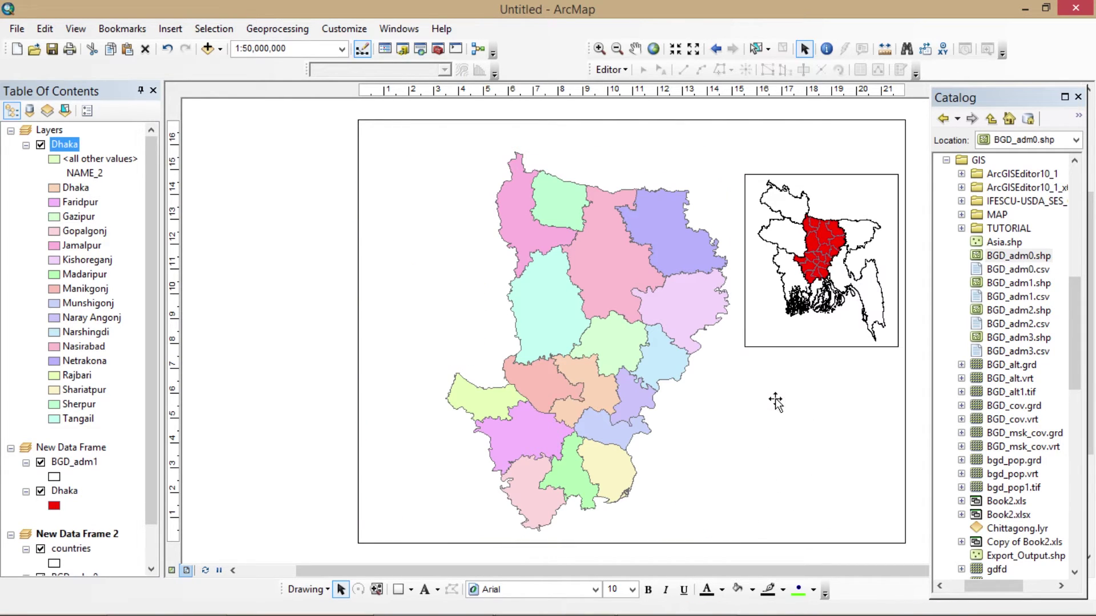
Step: Widen the Bangladesh locator frame slightly so its left edge lines up with the world locator frame
click(773, 317)
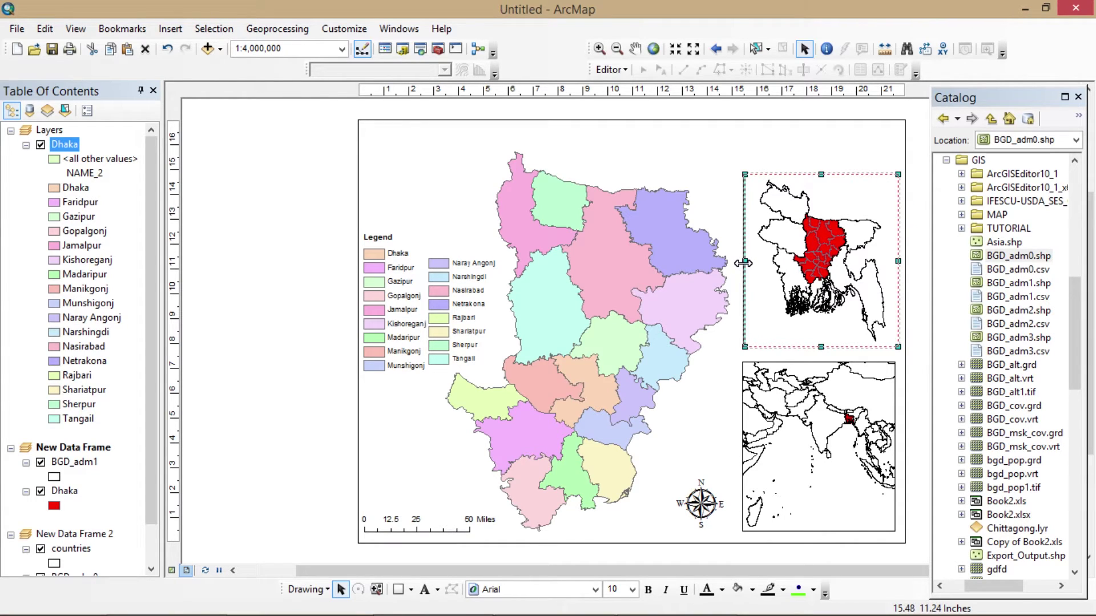
drag(744, 262, 742, 264)
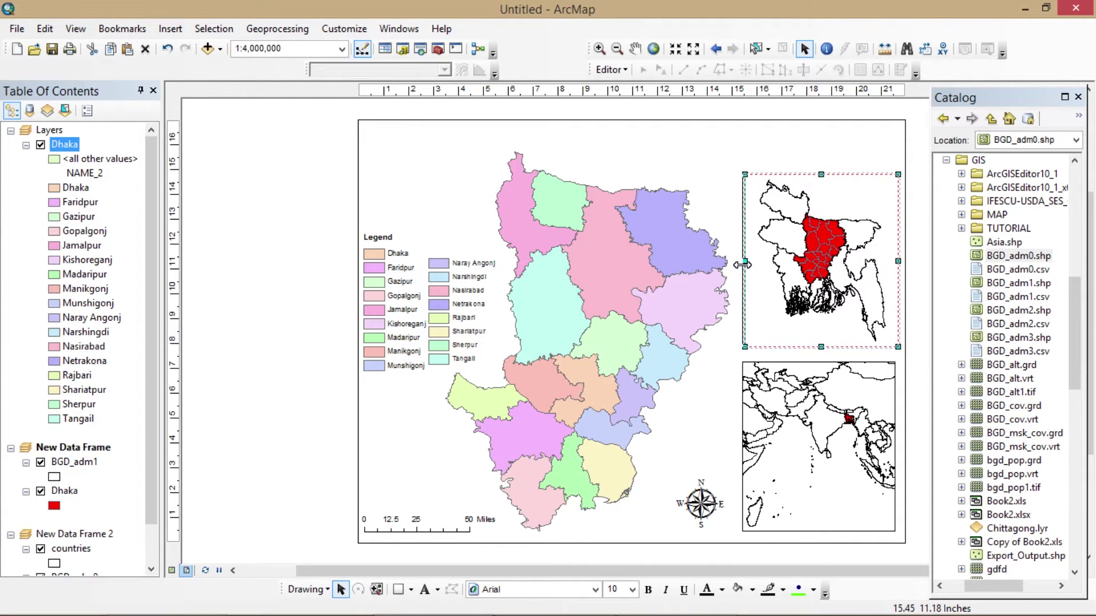
click(783, 141)
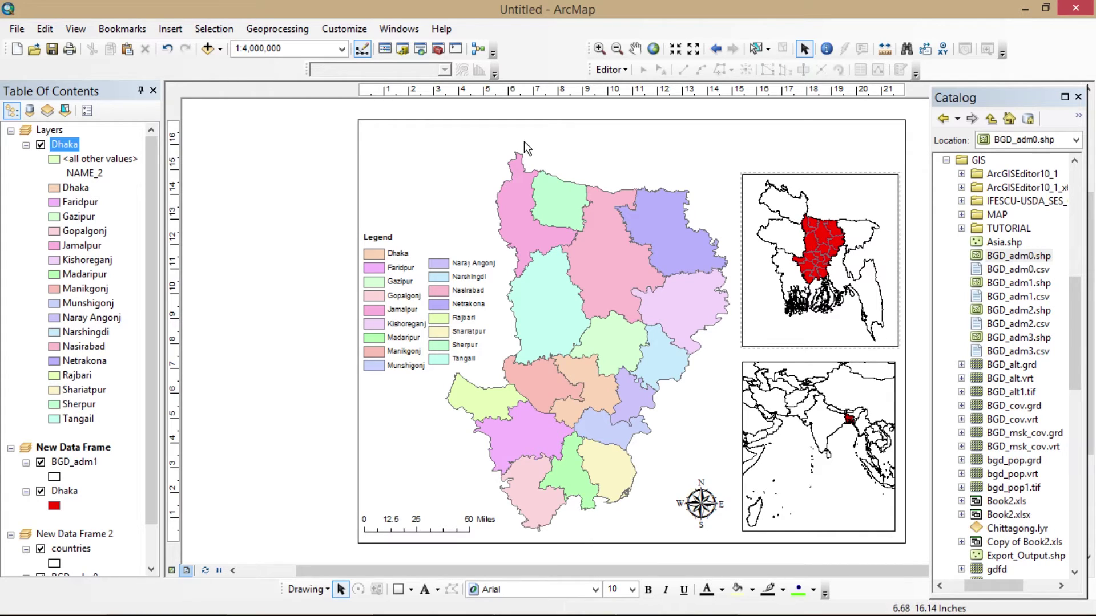
Step: Insert the map title STUDY AREA and place it in the upper-left corner of the page
click(161, 29)
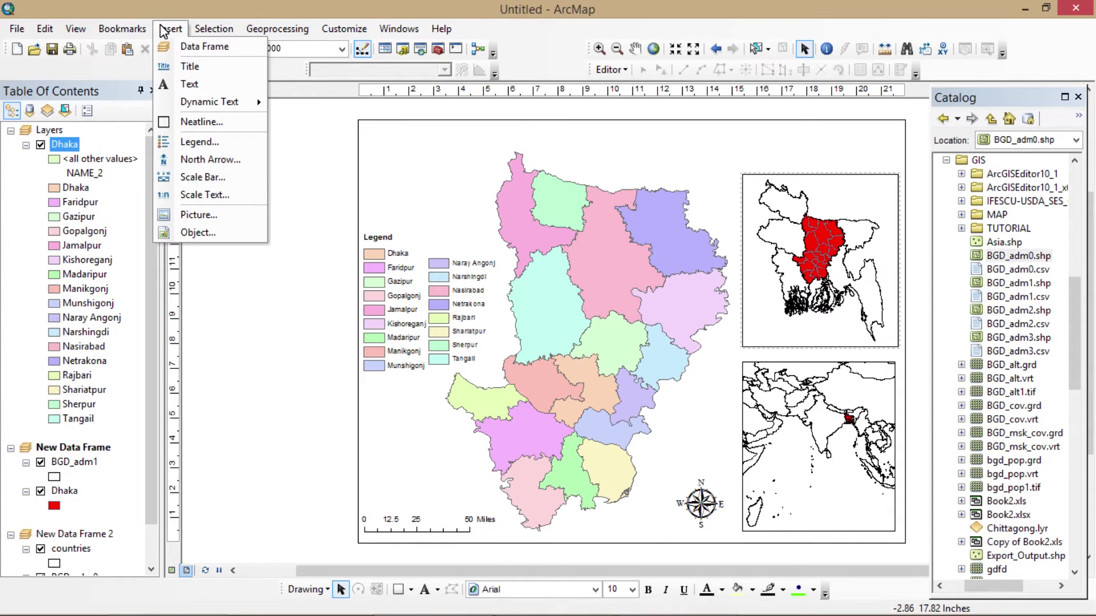
click(188, 66)
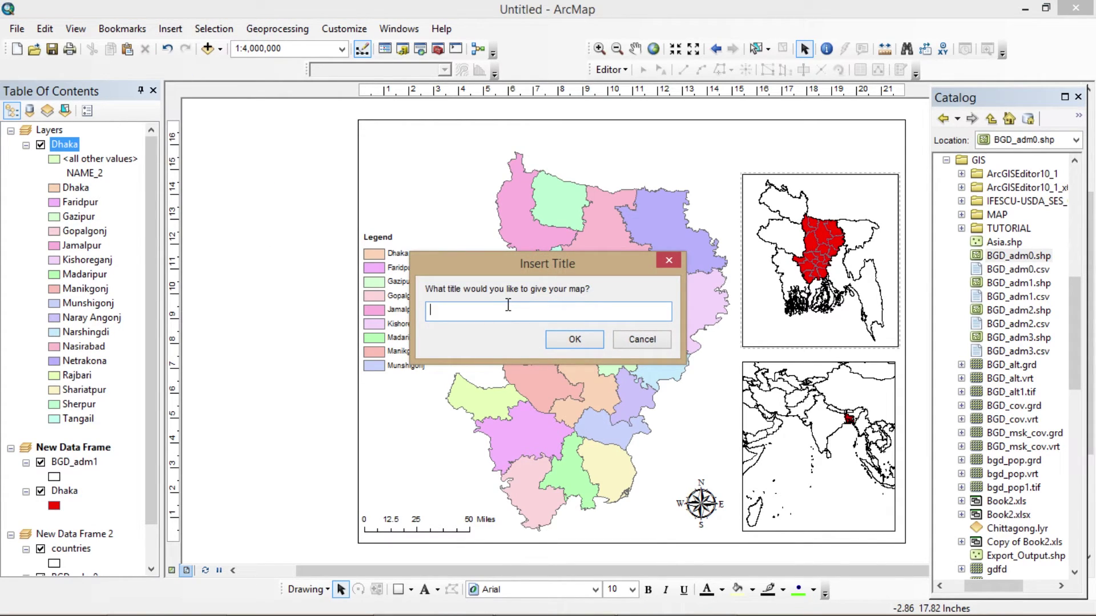
click(555, 339)
drag(619, 161, 398, 133)
Step: Format the STUDY AREA title in bold Calibri at size 36
double_click(400, 135)
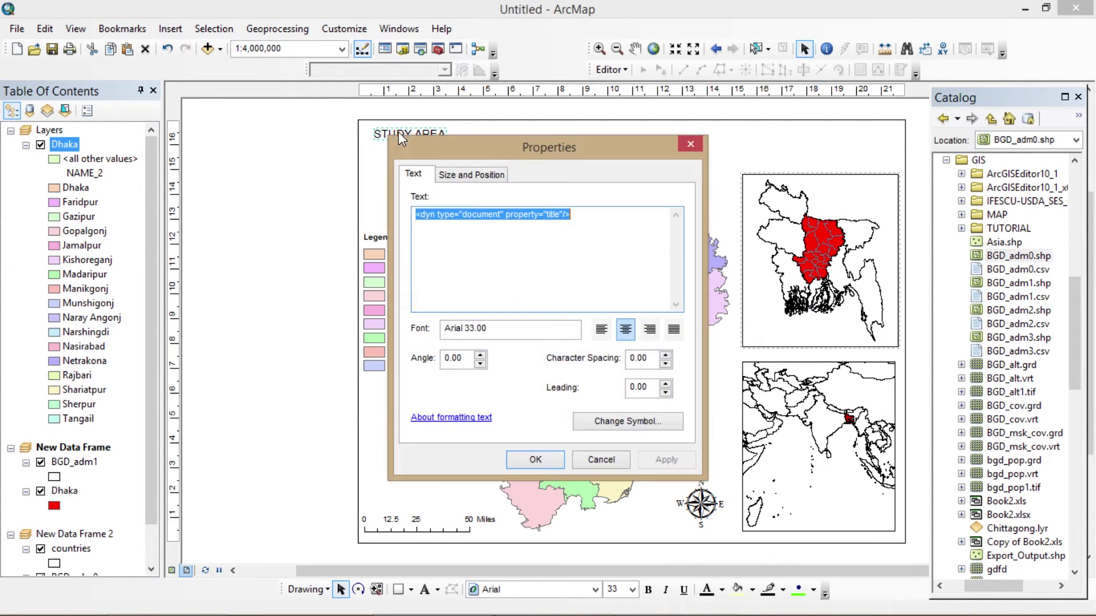
click(631, 425)
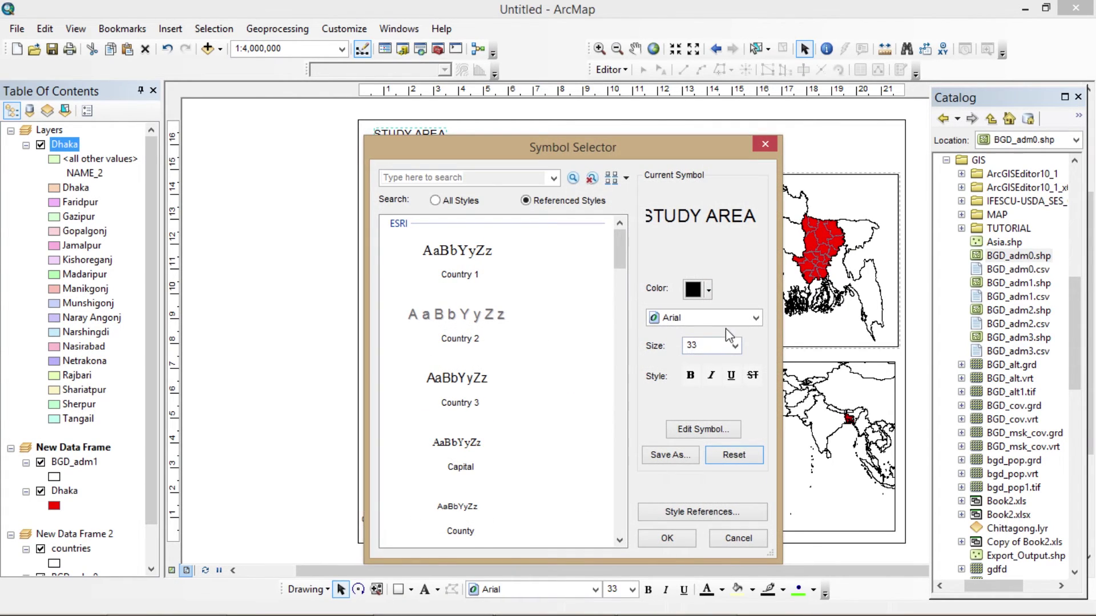
click(755, 318)
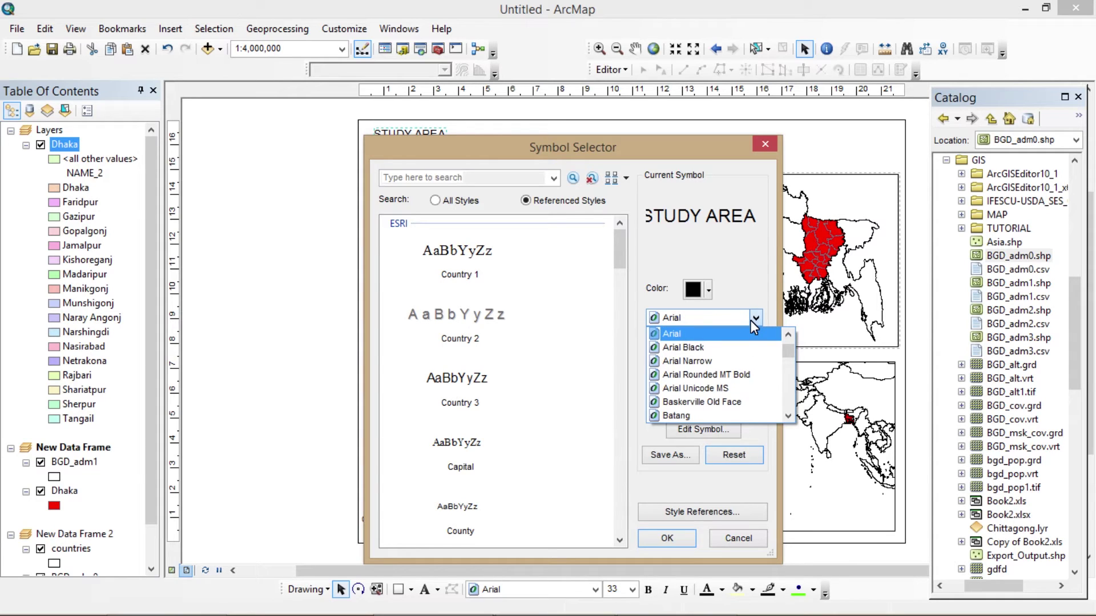
key(c)
click(726, 333)
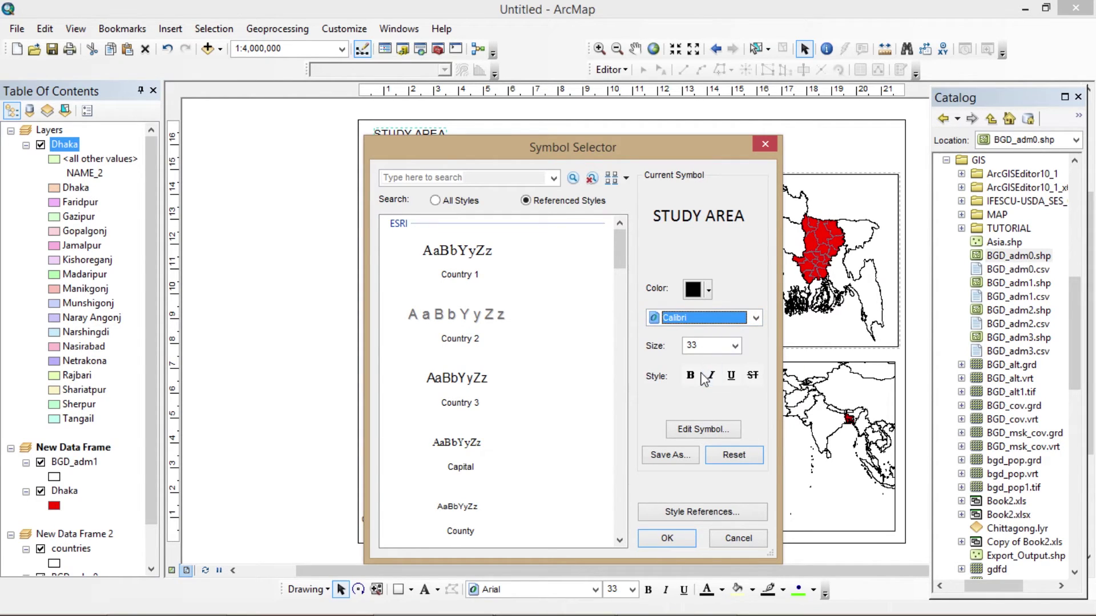
click(689, 375)
click(735, 345)
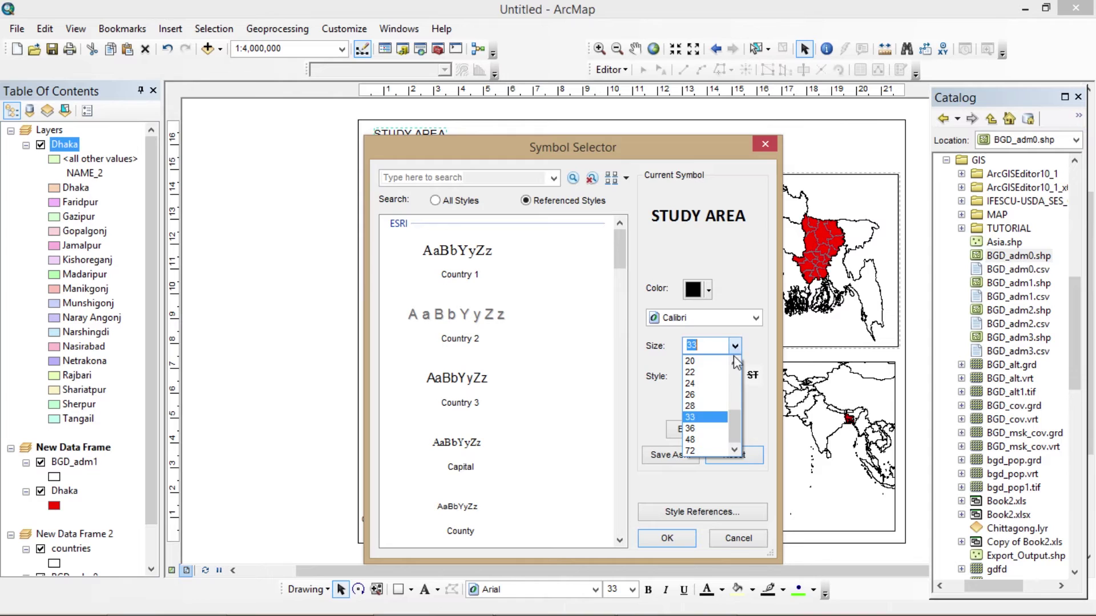
click(700, 431)
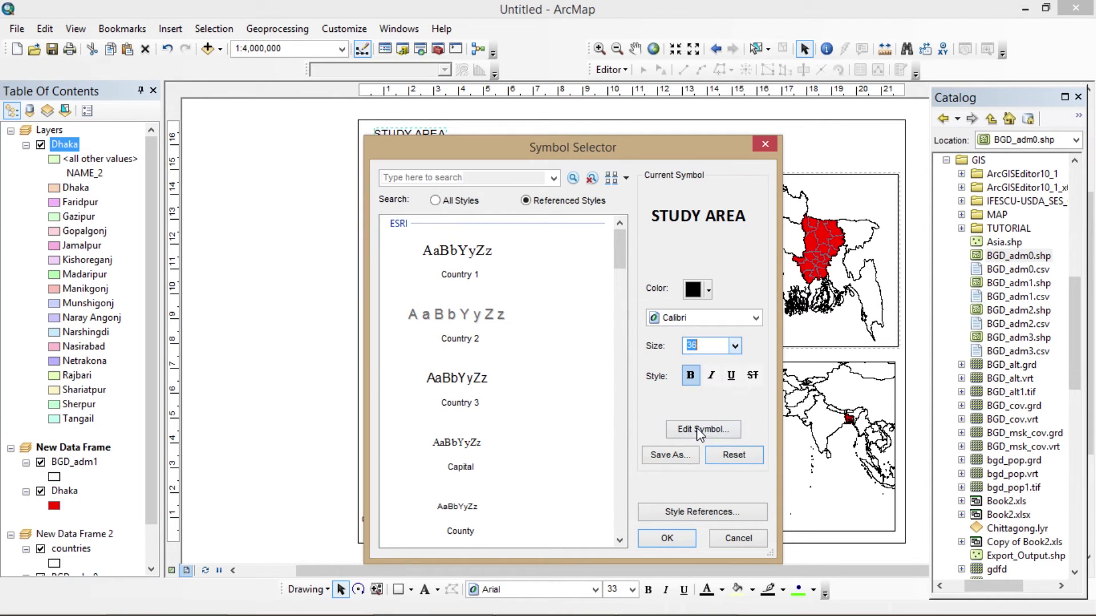
click(666, 538)
click(671, 463)
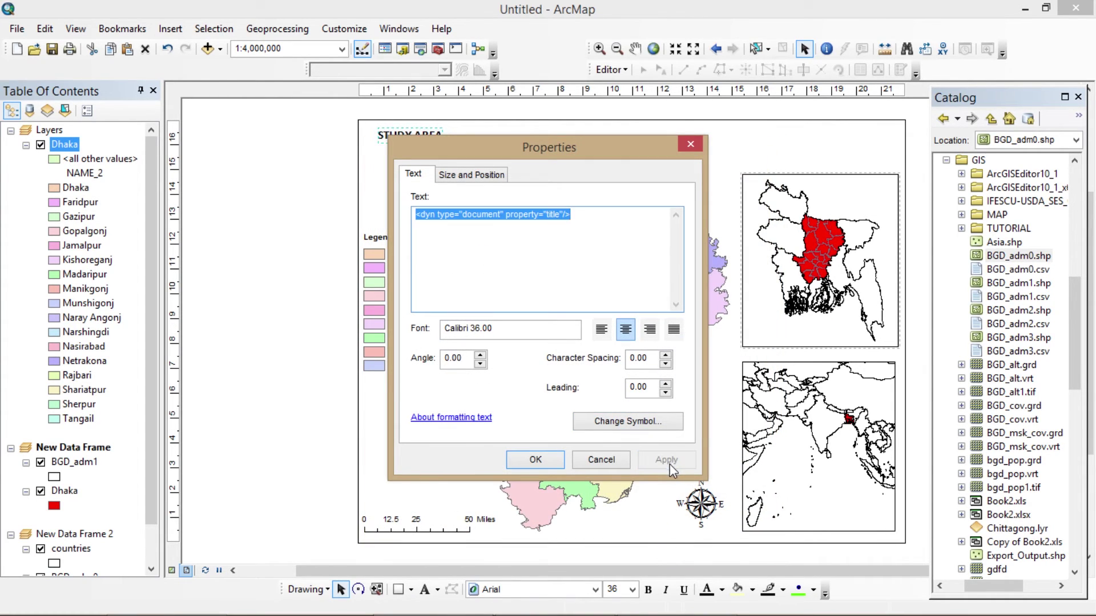
Step: Enlarge the STUDY AREA title to size 48 and deselect it
click(599, 429)
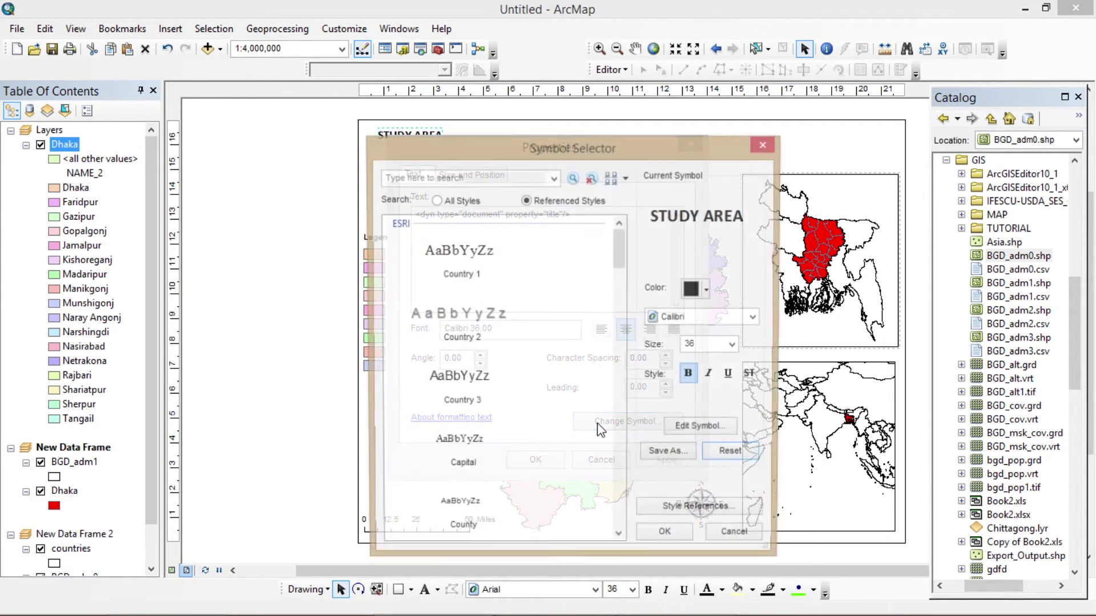
click(735, 346)
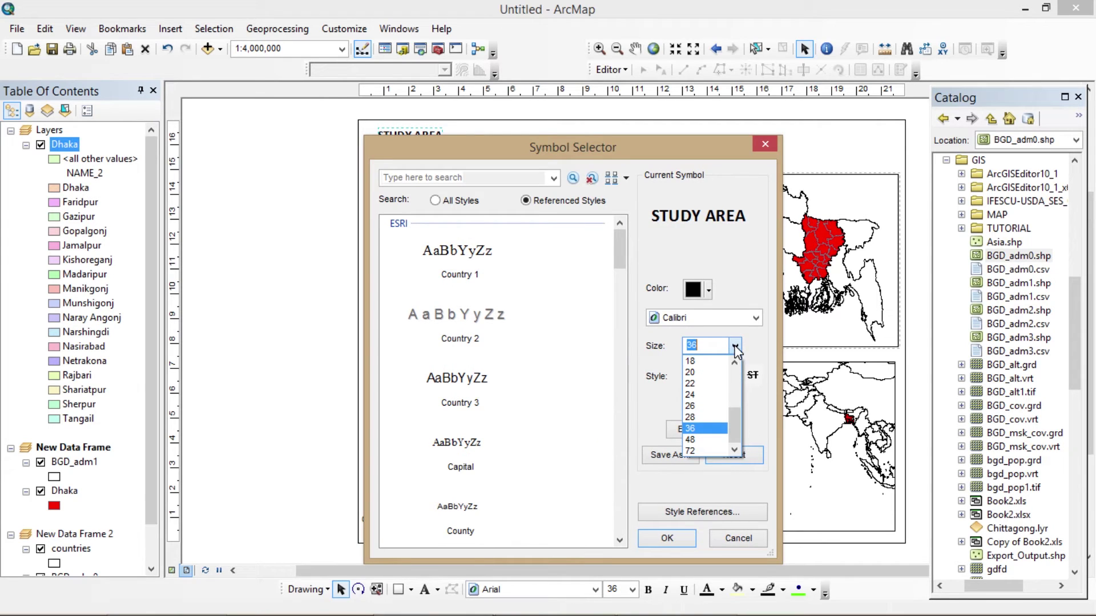
click(709, 441)
click(668, 544)
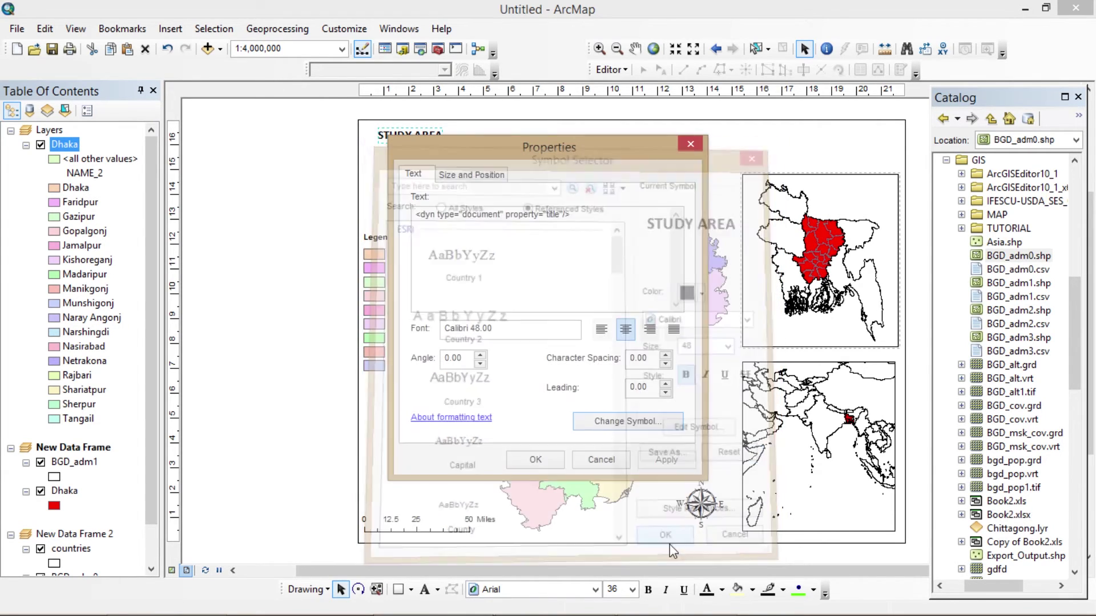
click(667, 459)
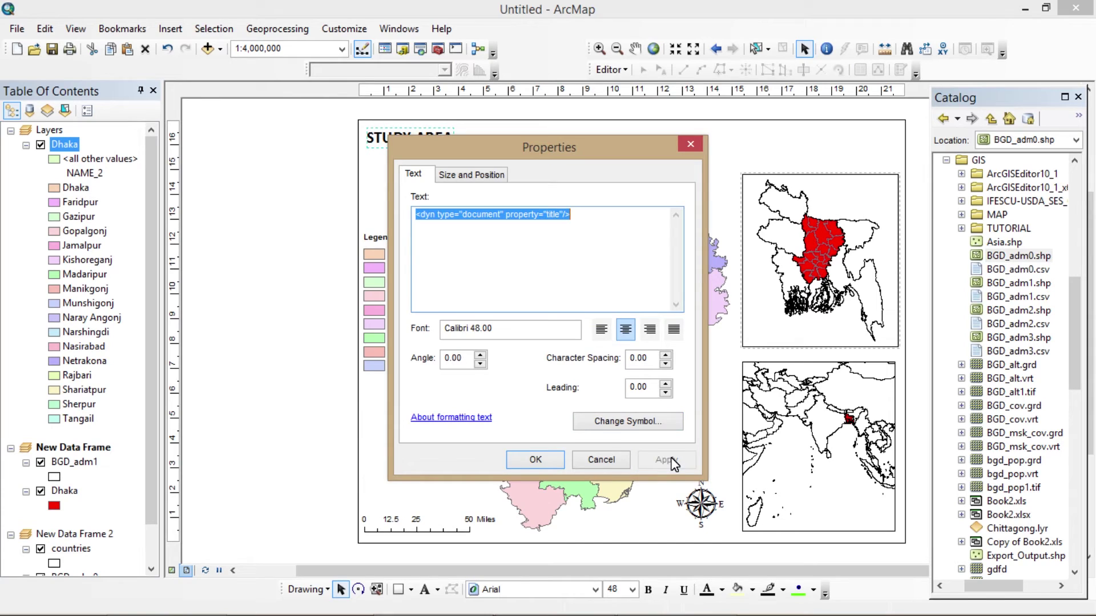
click(534, 461)
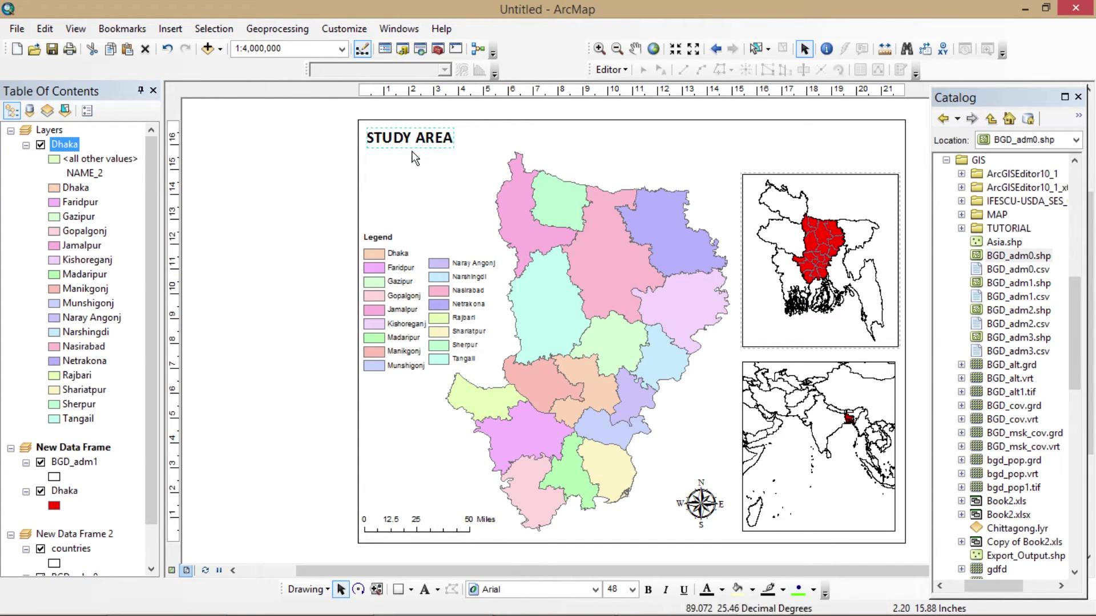
click(345, 167)
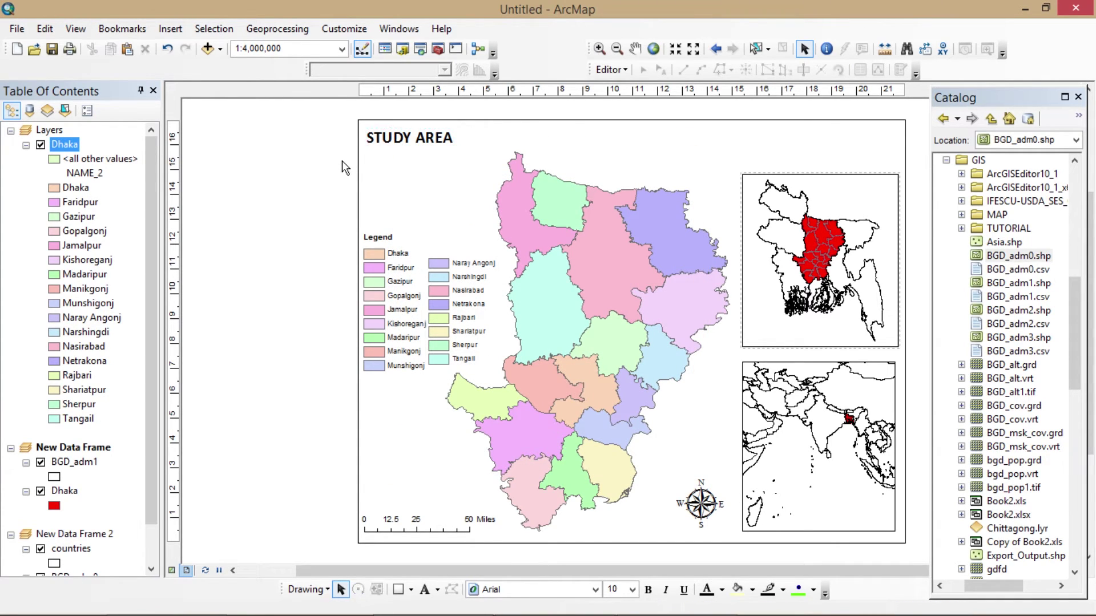
Step: Insert a text element on the page and change its wording to Dhaka Division
click(169, 34)
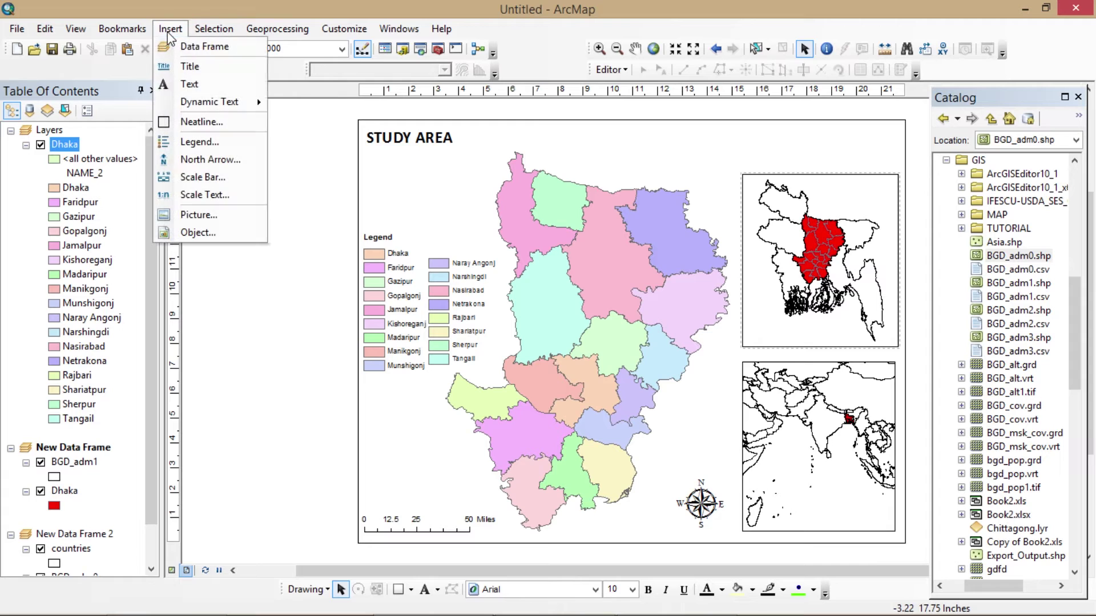
click(184, 81)
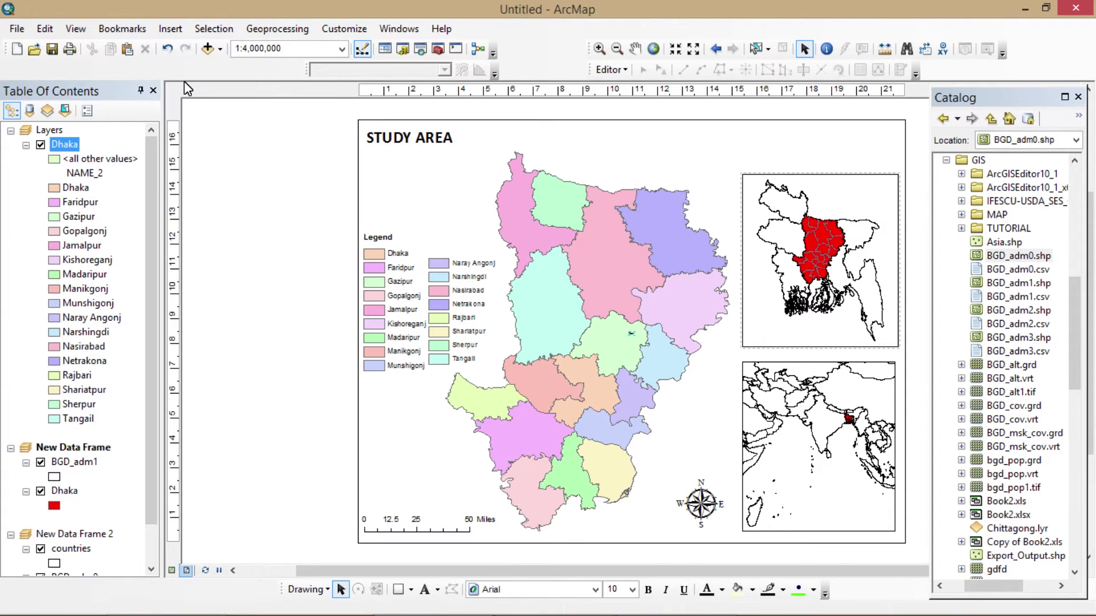
double_click(631, 333)
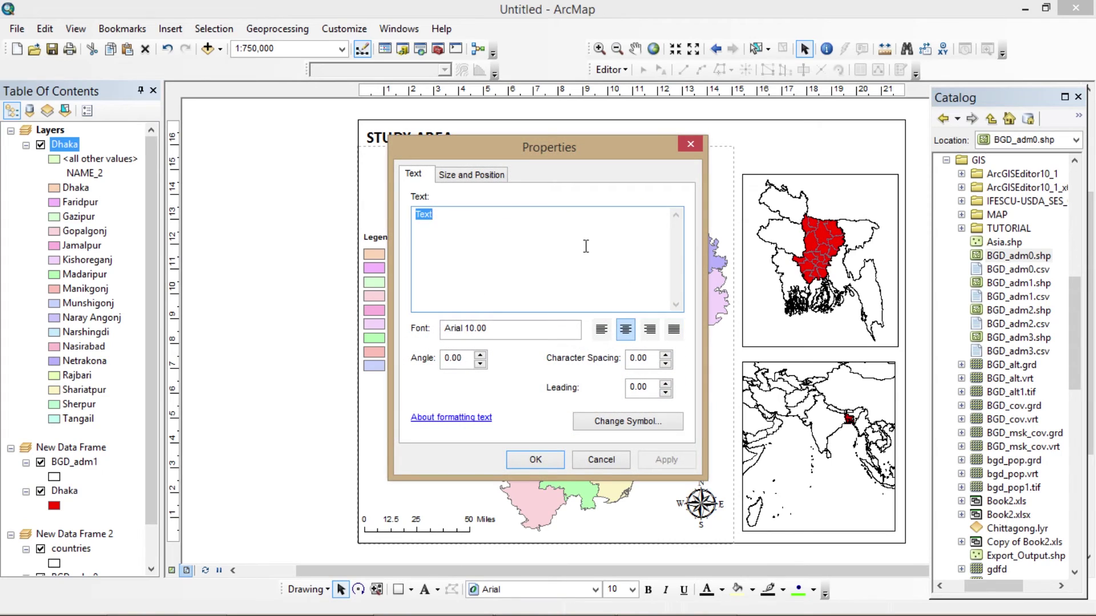
key(BackSpace)
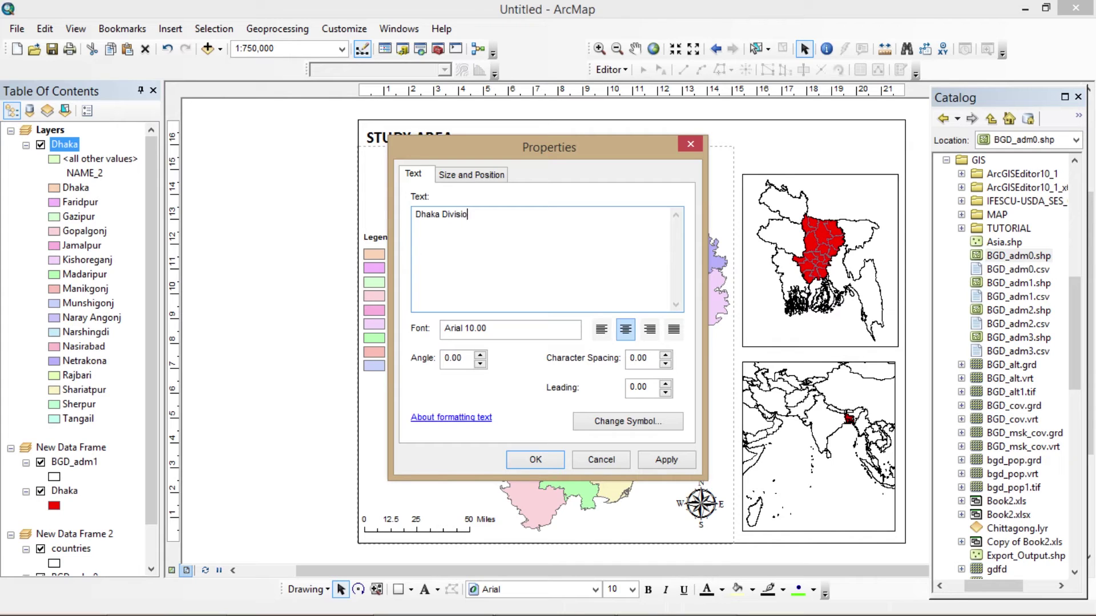
Step: Format the Dhaka Division text in Calibri at size 24 and move it just below the STUDY AREA title
click(607, 426)
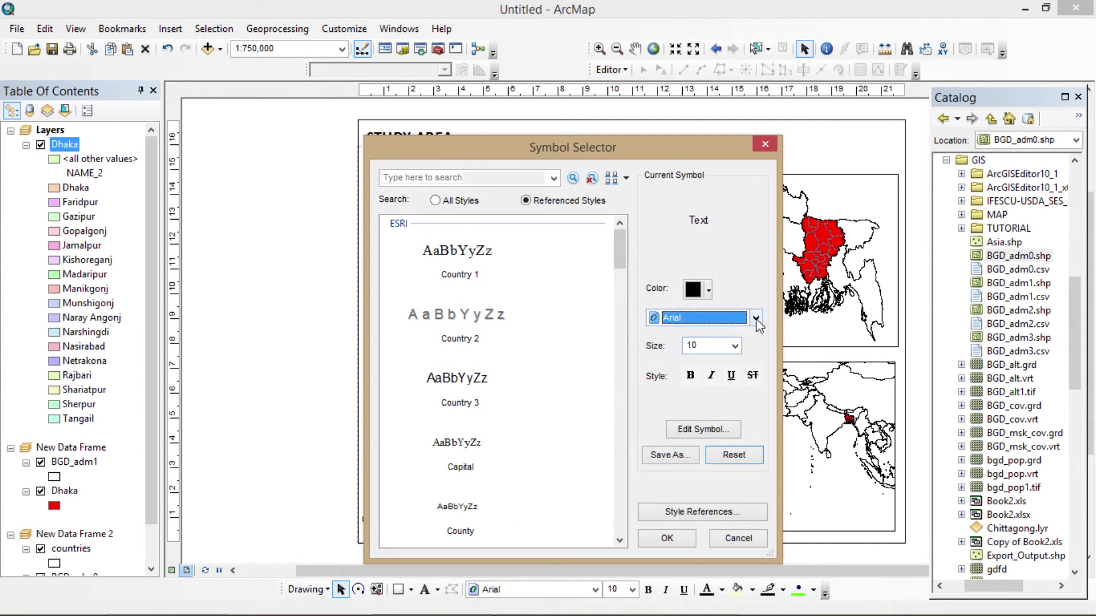
click(756, 318)
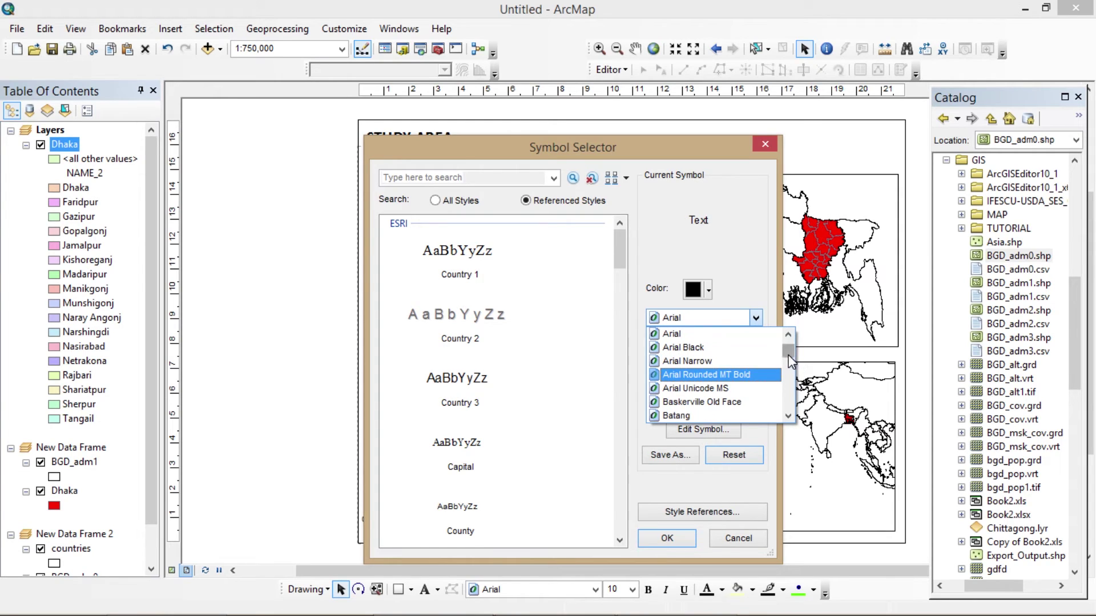
scroll(787, 355, down, 10)
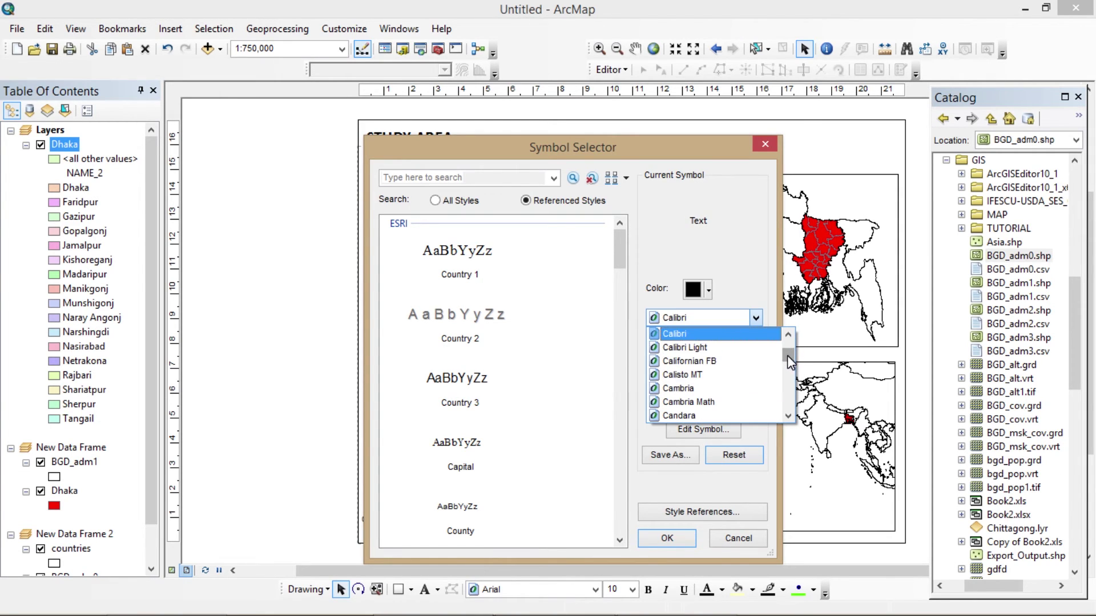
click(725, 335)
click(736, 347)
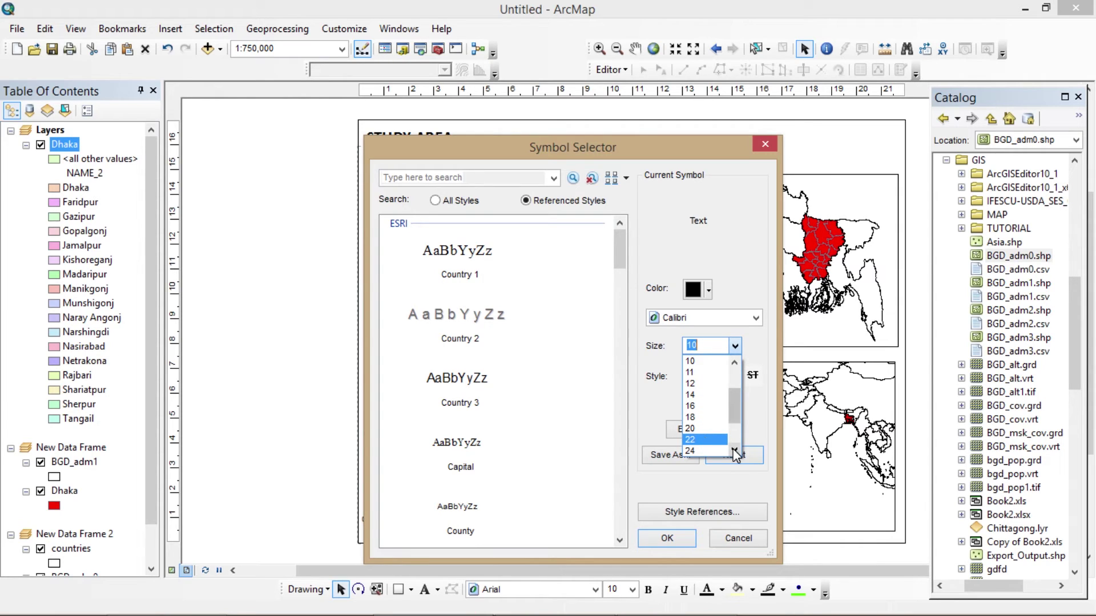
scroll(708, 444, down, 2)
click(708, 437)
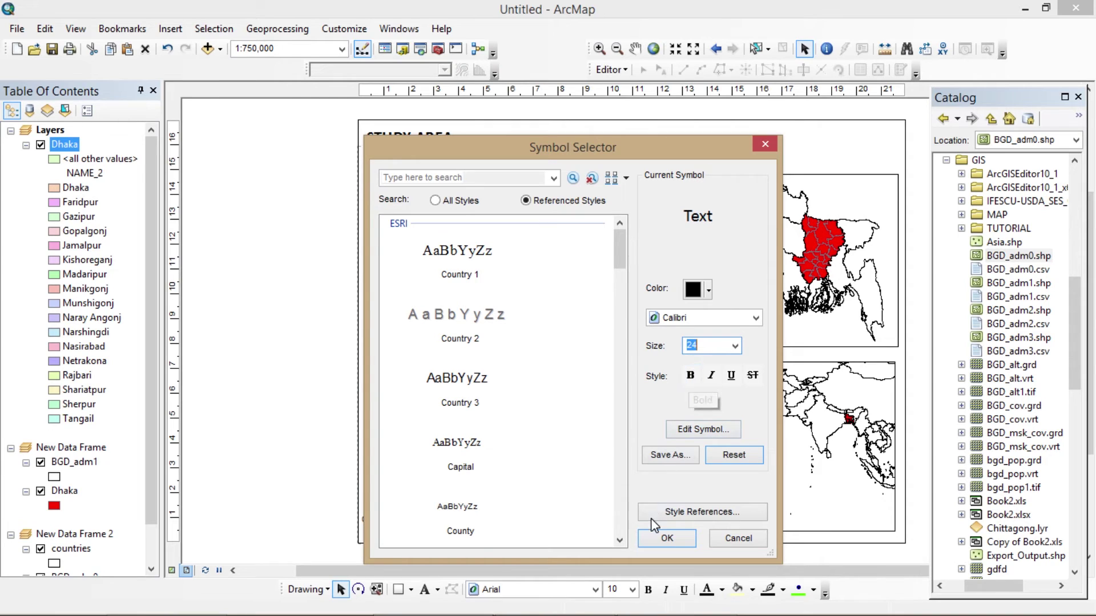
click(649, 536)
click(662, 460)
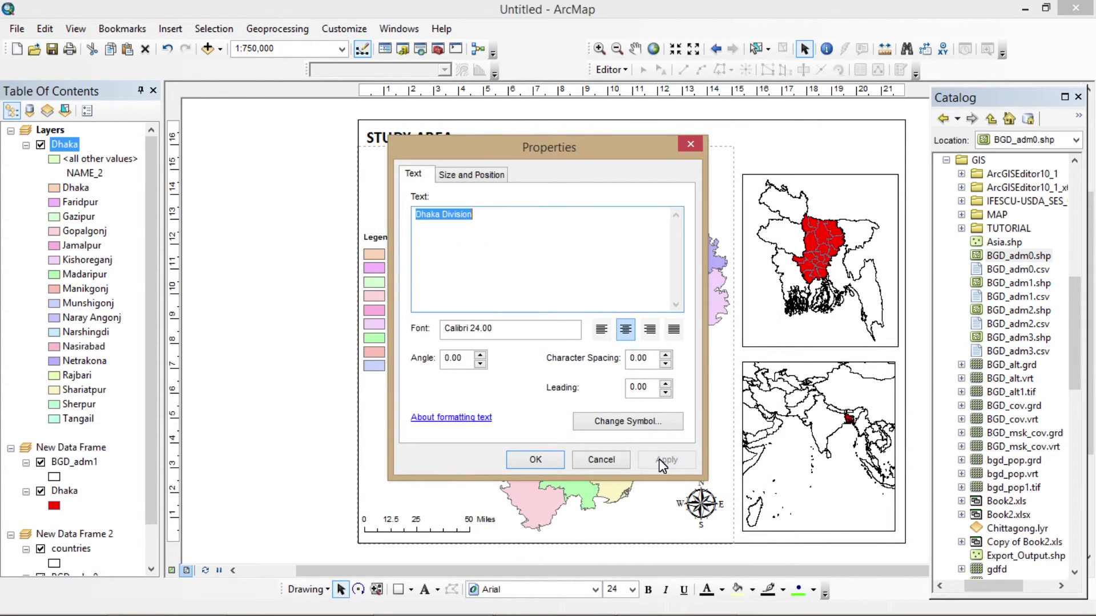
click(523, 460)
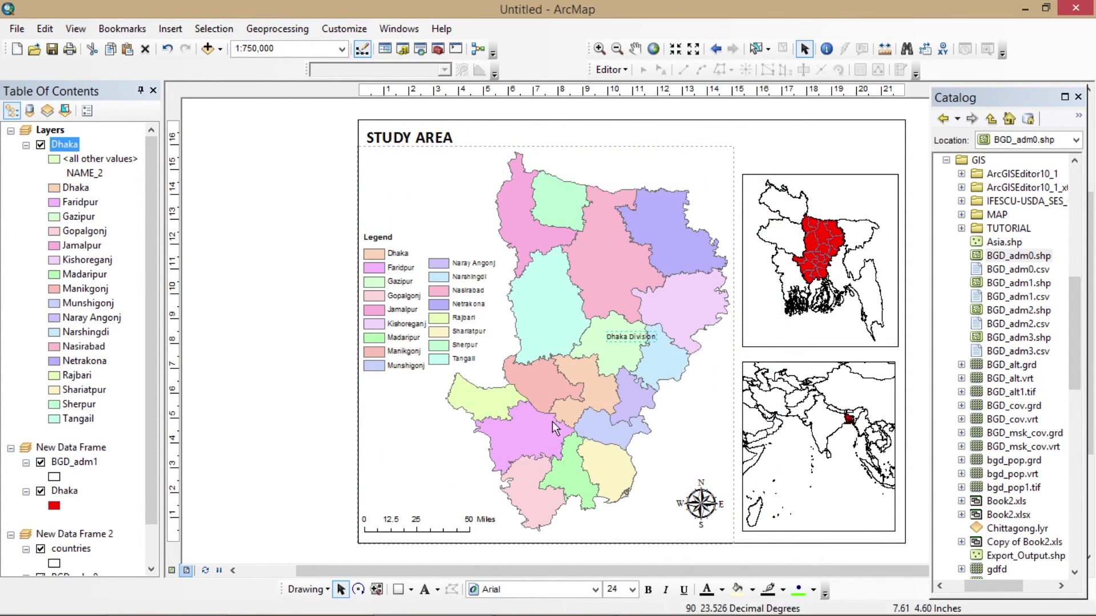
drag(624, 338, 381, 156)
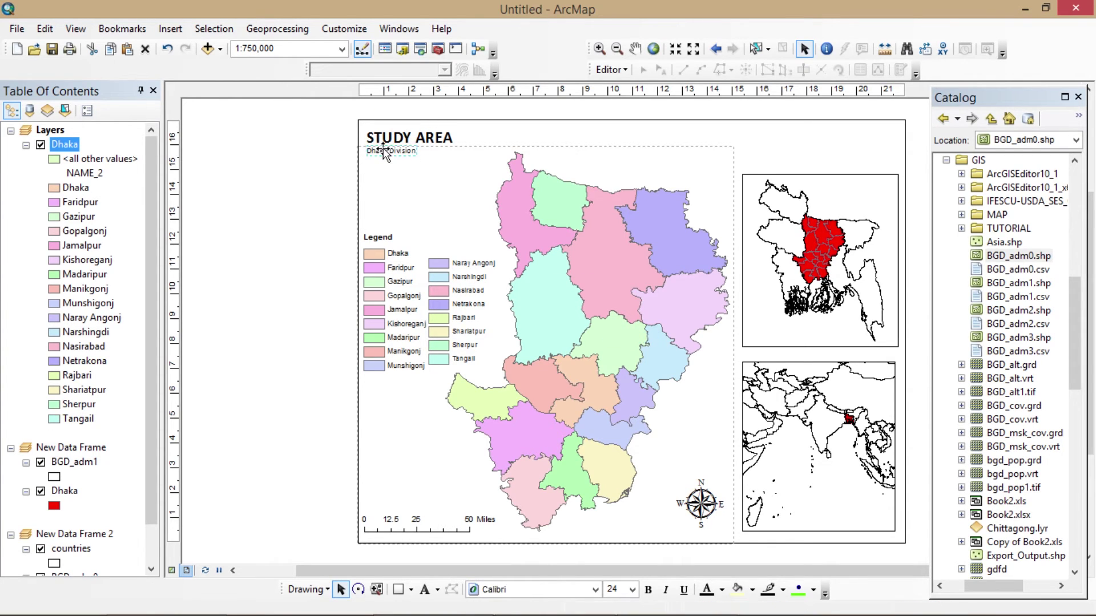
Step: Enlarge the Dhaka Division text to size 28
double_click(383, 150)
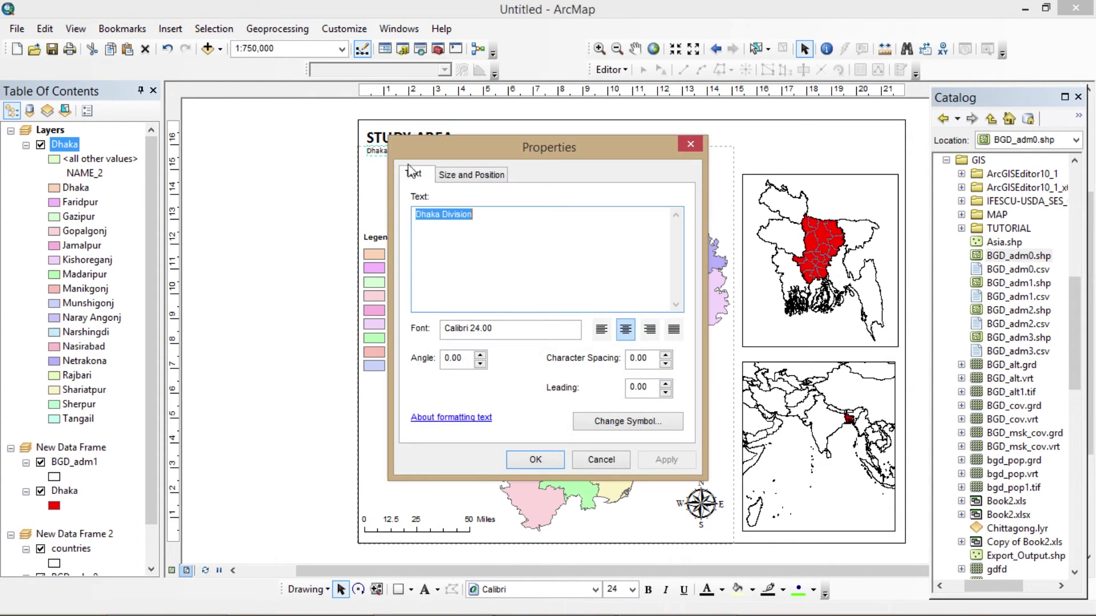
click(637, 422)
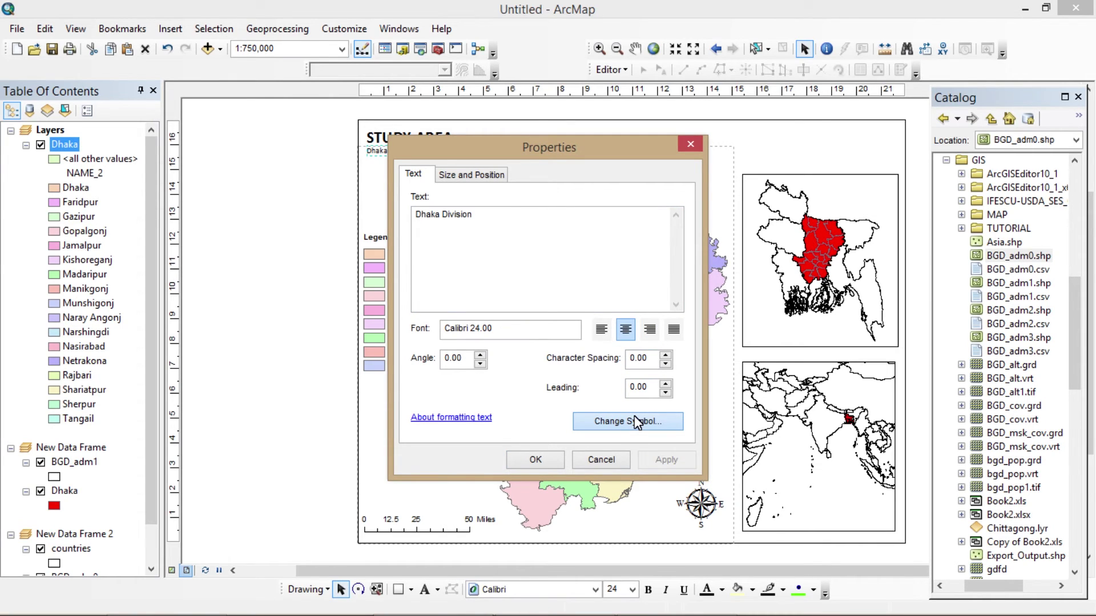
click(637, 422)
click(735, 346)
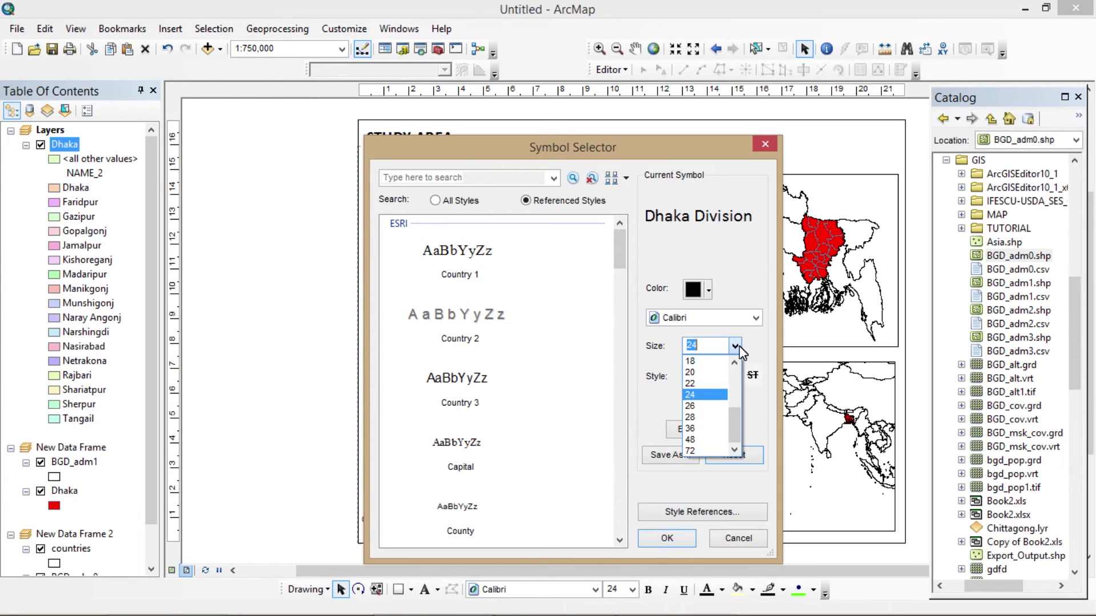
click(706, 418)
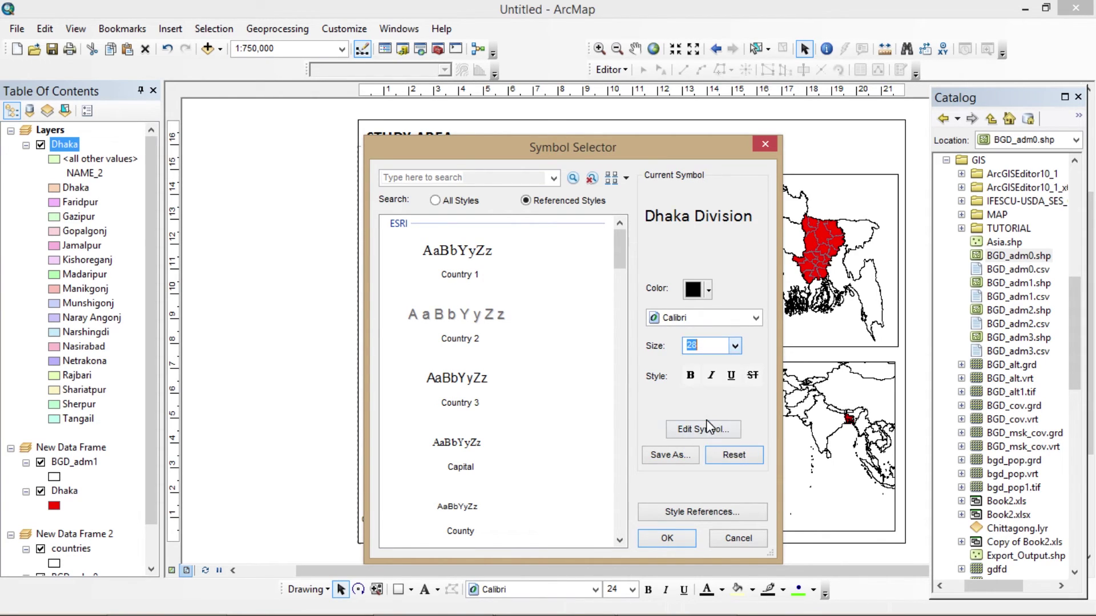
click(659, 541)
click(666, 459)
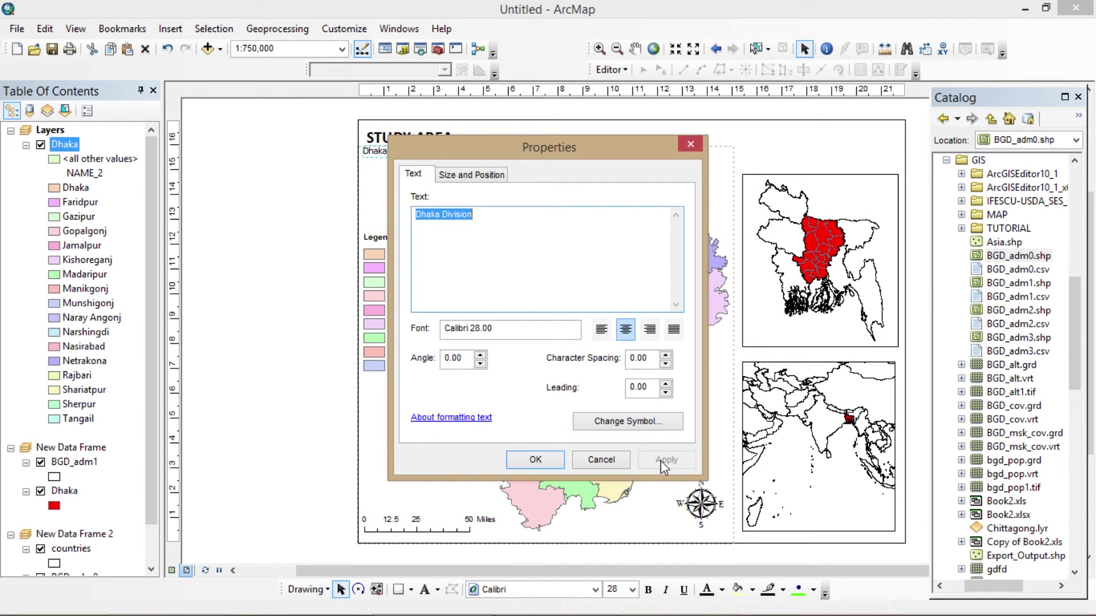
click(537, 459)
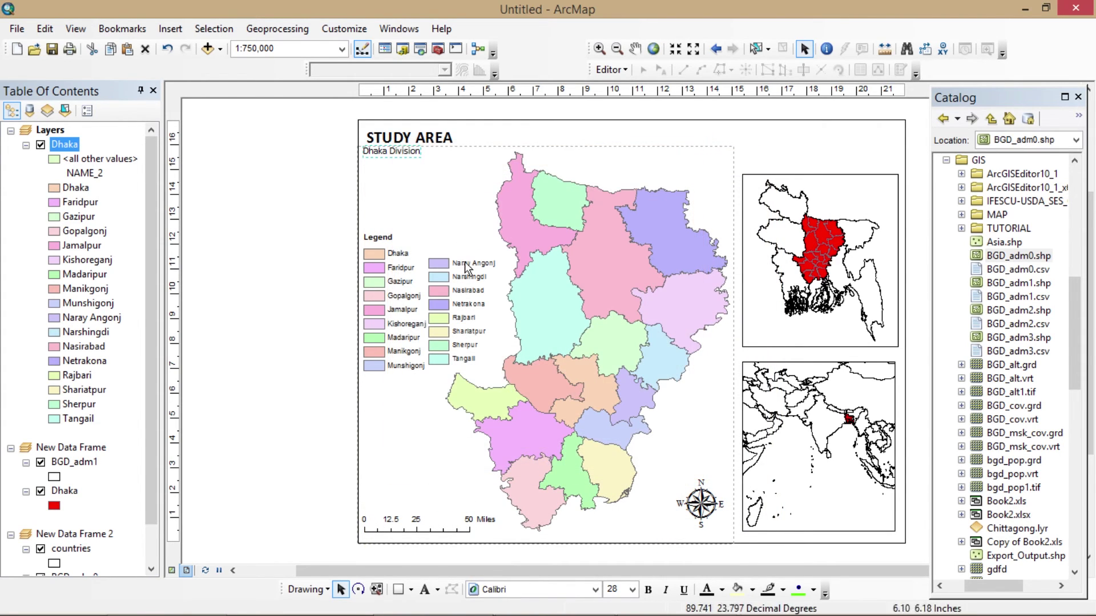
Step: Change the subtitle wording to Dhaka Division, Bangladesh and align it beneath the STUDY AREA title
double_click(409, 152)
click(487, 209)
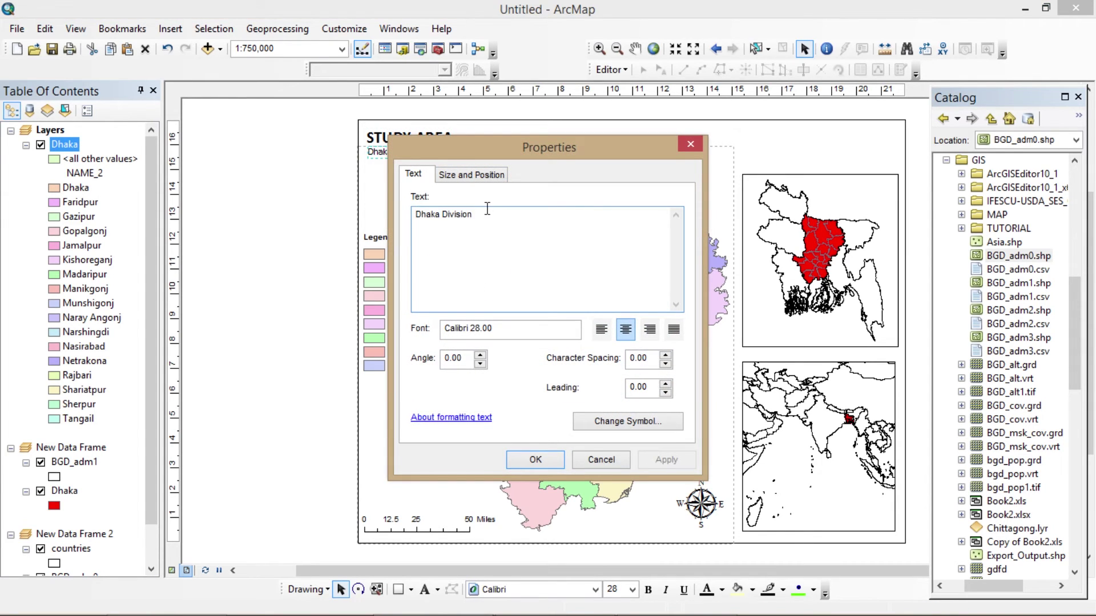
text(, Bangla)
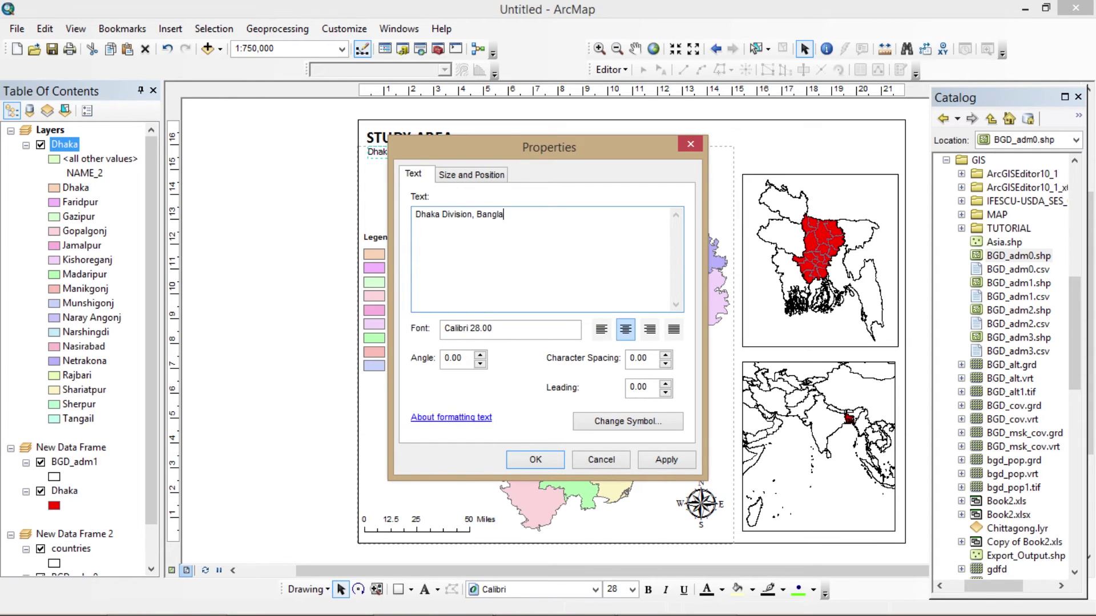
text(desh)
click(646, 457)
click(534, 459)
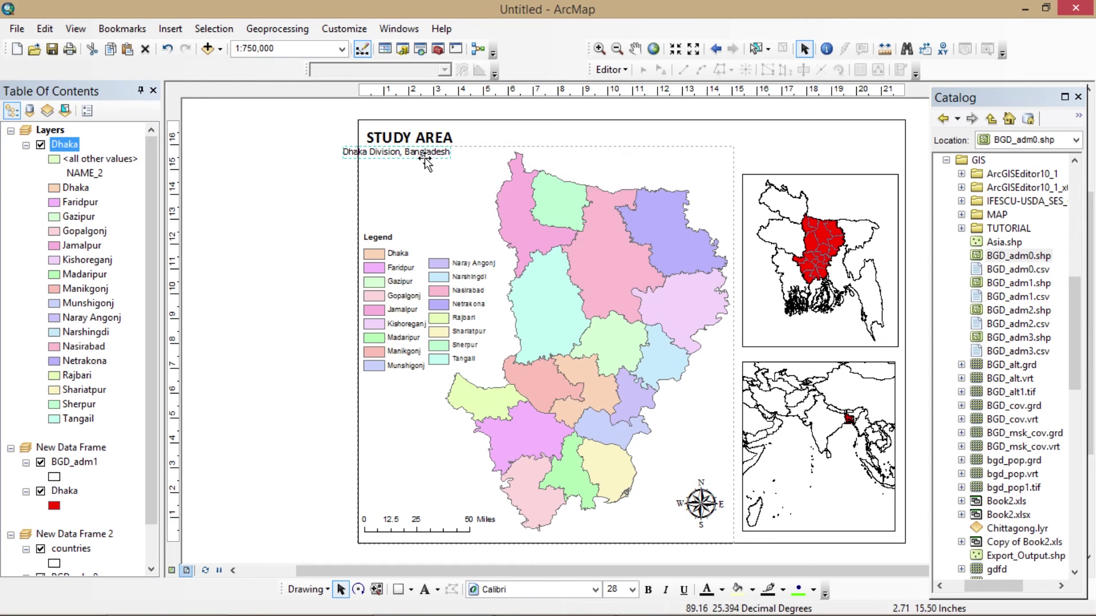
drag(422, 152, 441, 148)
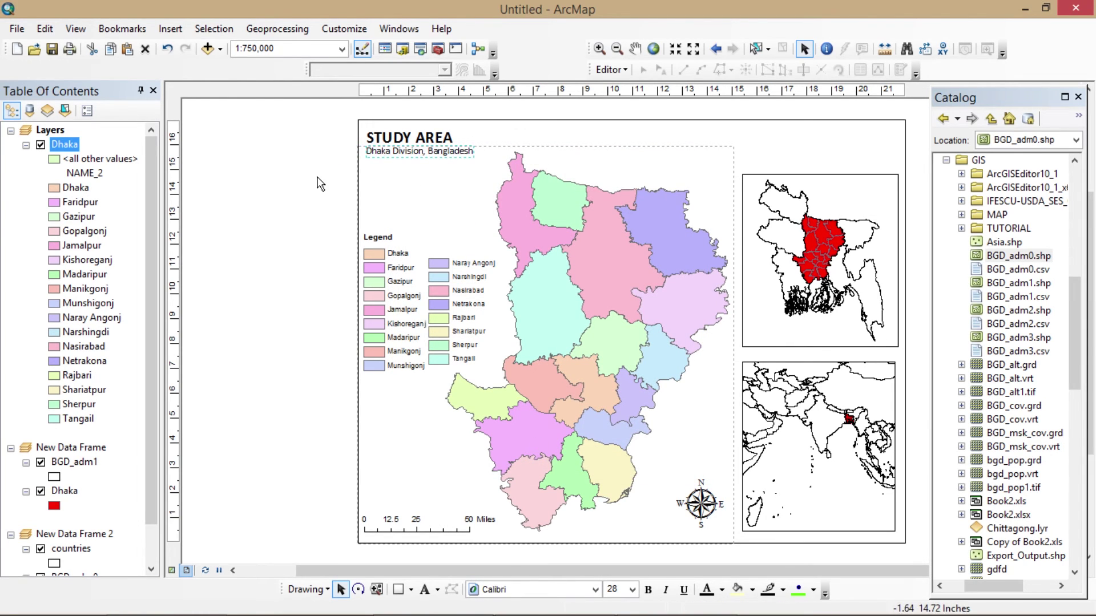
Step: Add neatlines with a Circular Gradient background around the Bangladesh and Asia locator frames, and deselect them
key(Tab)
key(Tab)
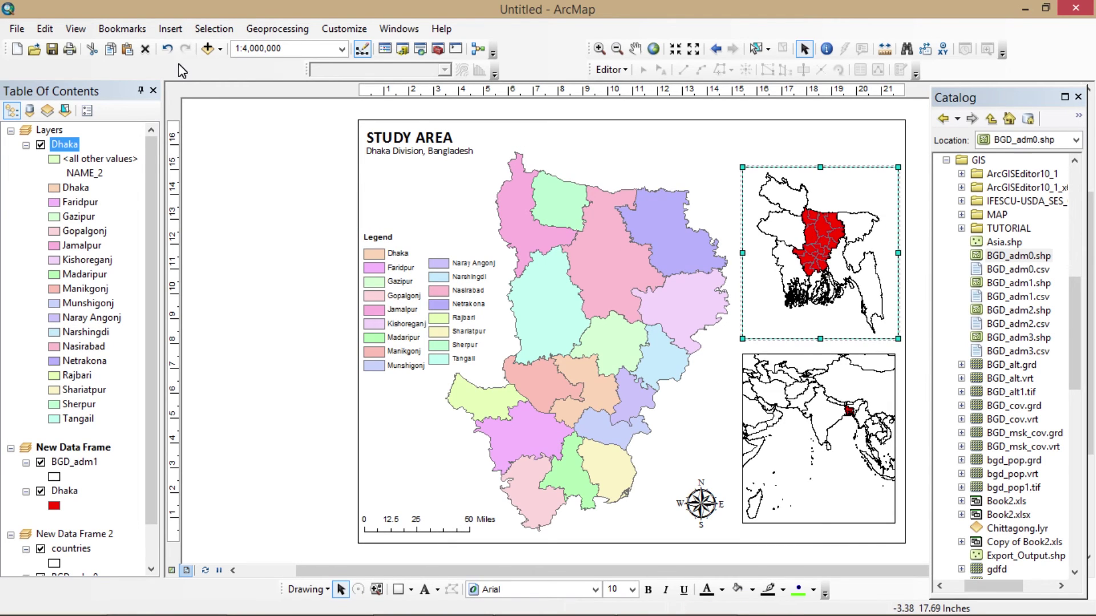
click(177, 29)
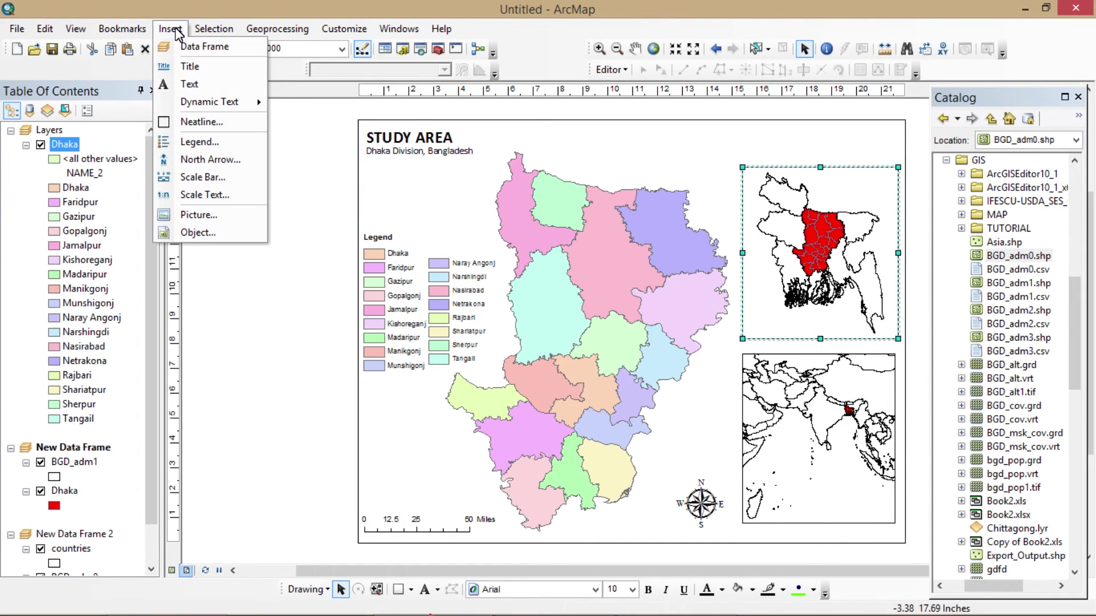
click(200, 122)
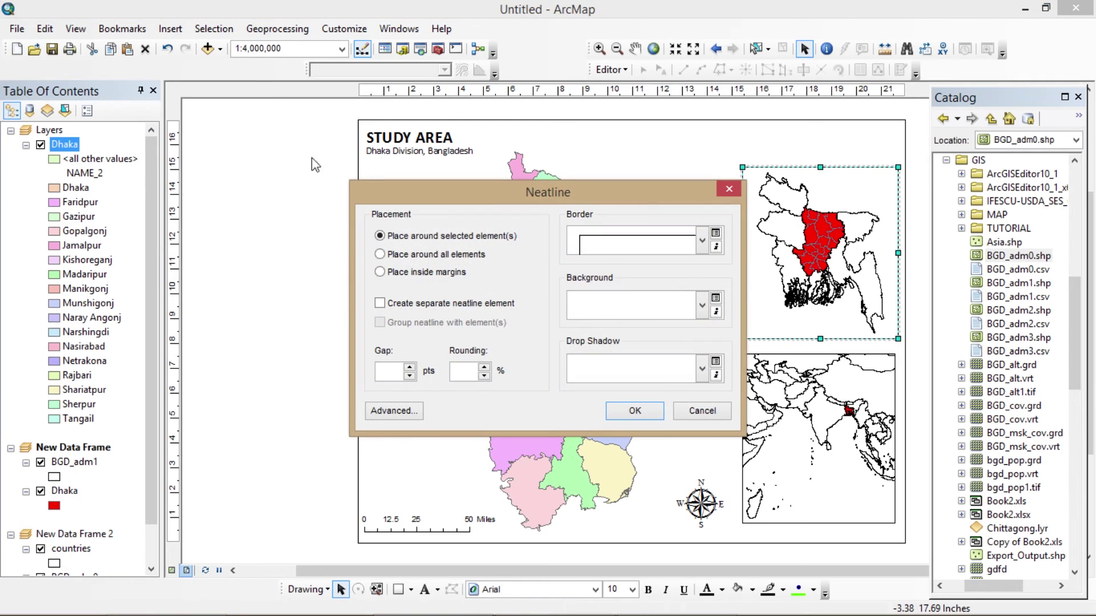
click(703, 306)
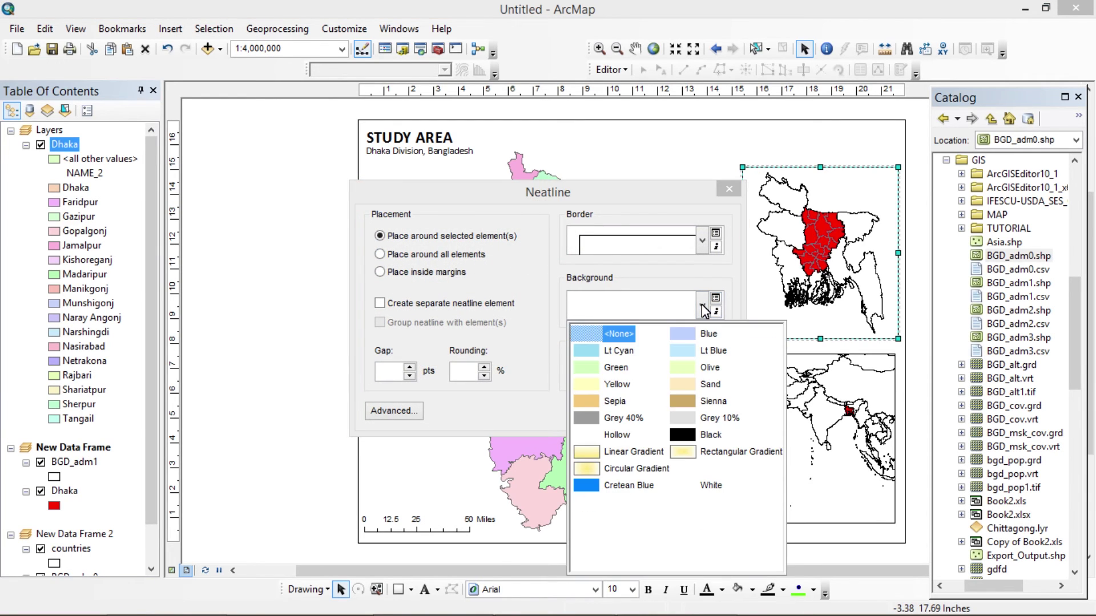
click(703, 311)
click(703, 370)
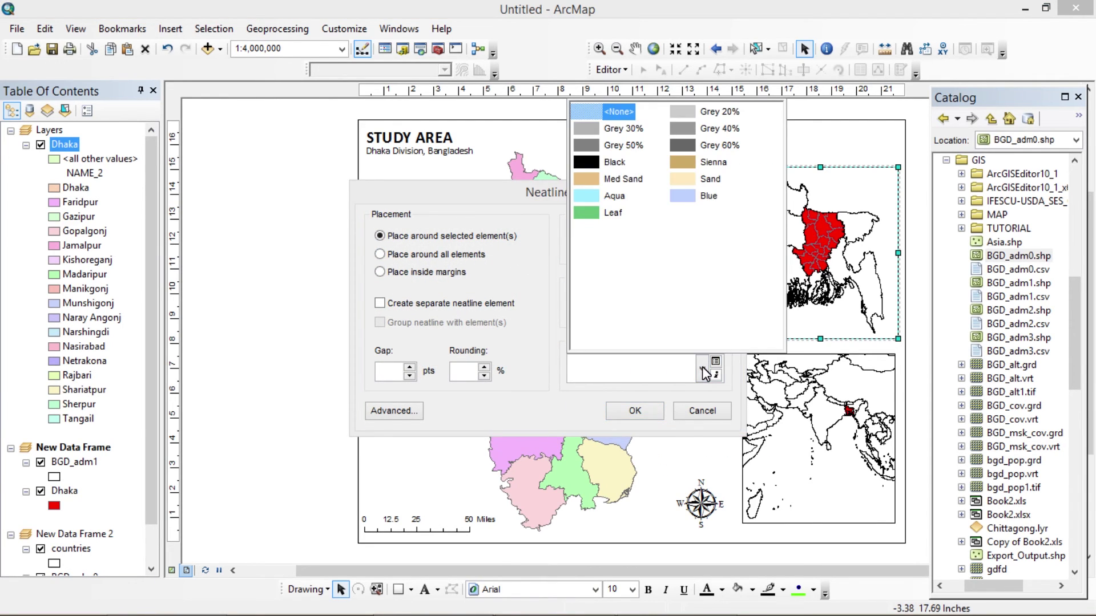
click(703, 370)
click(701, 308)
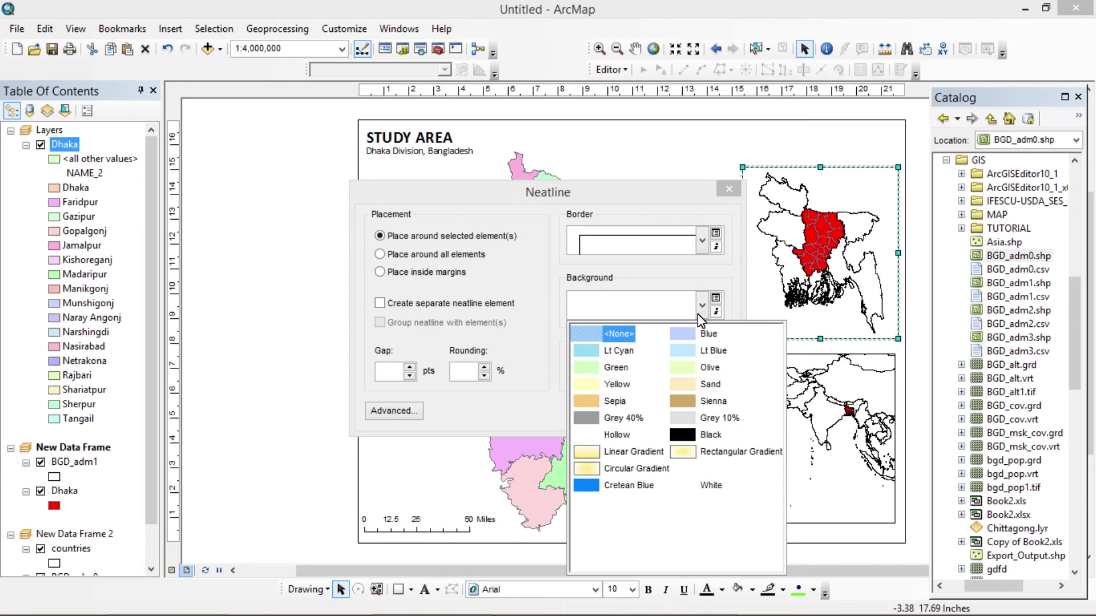
click(618, 469)
click(623, 413)
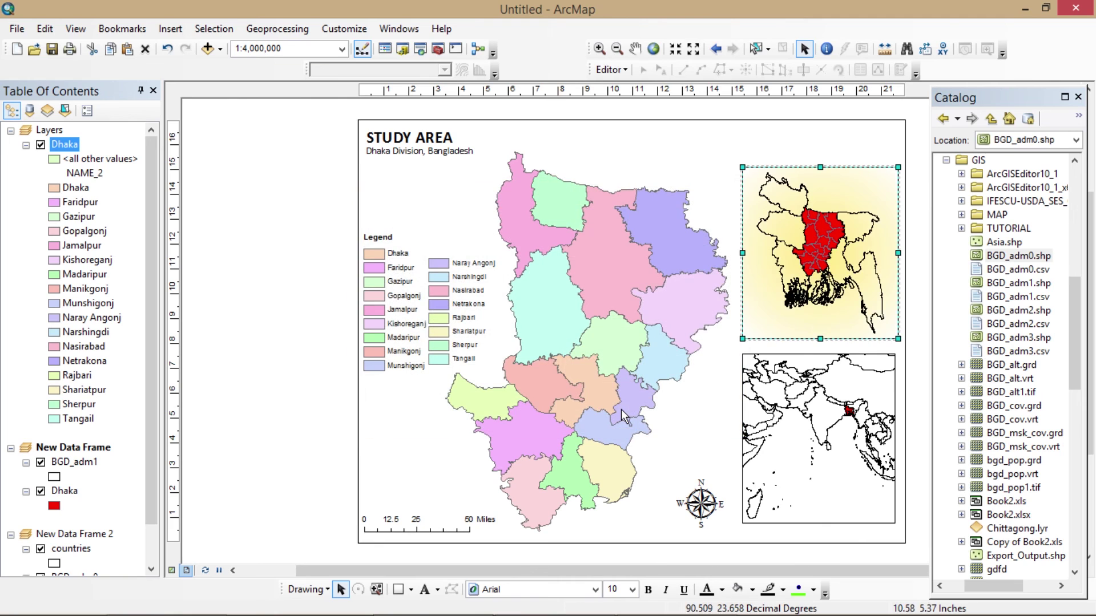
click(246, 308)
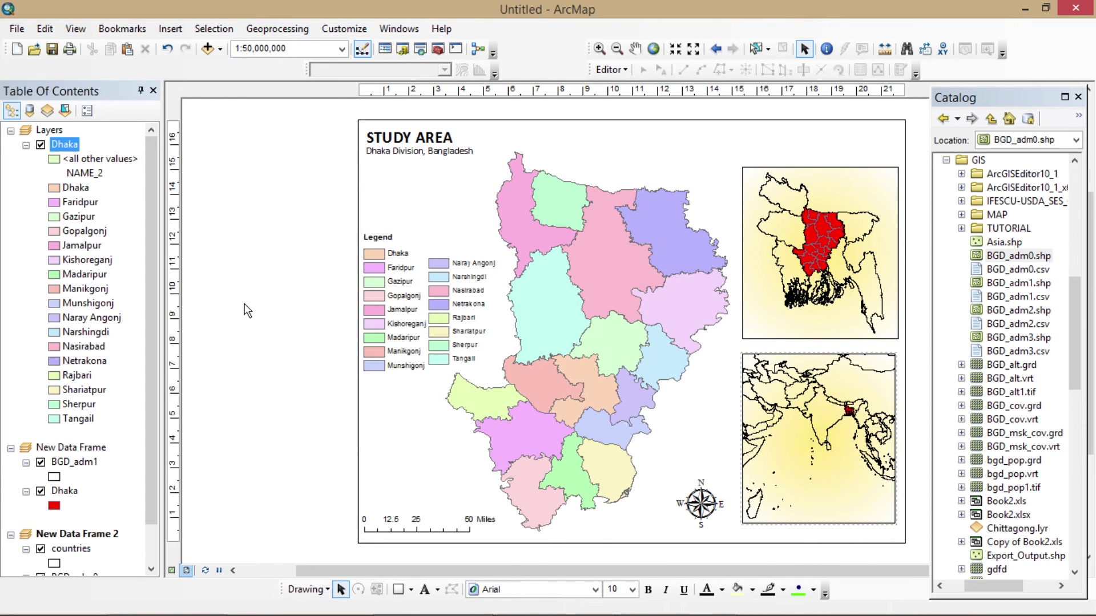
Step: Give the Dhaka district symbol in the Dhaka layer a black outline with width 1
key(Down)
click(54, 189)
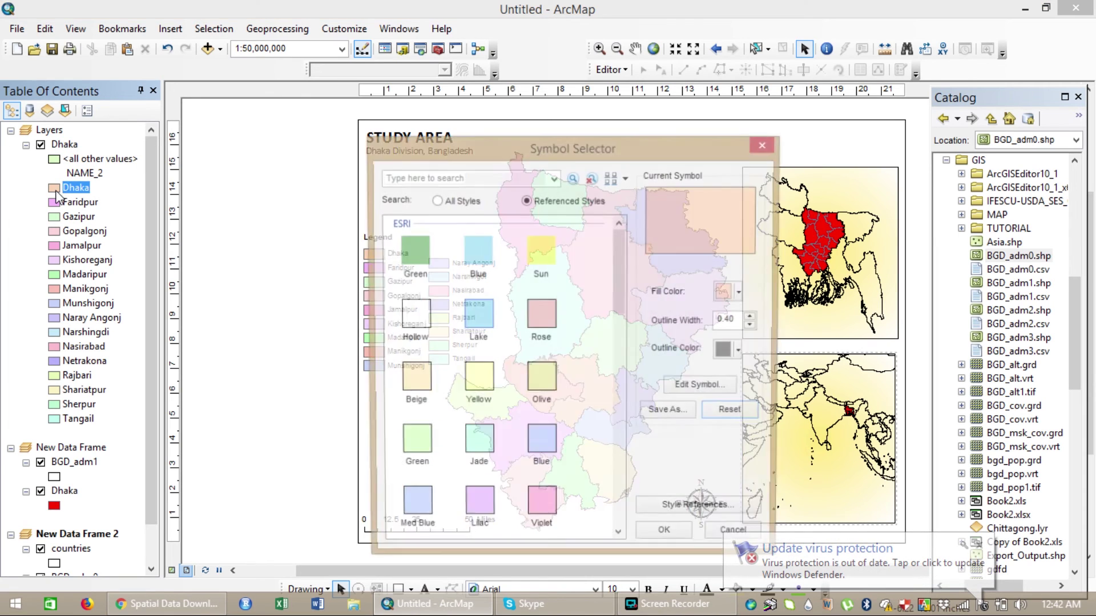
click(741, 354)
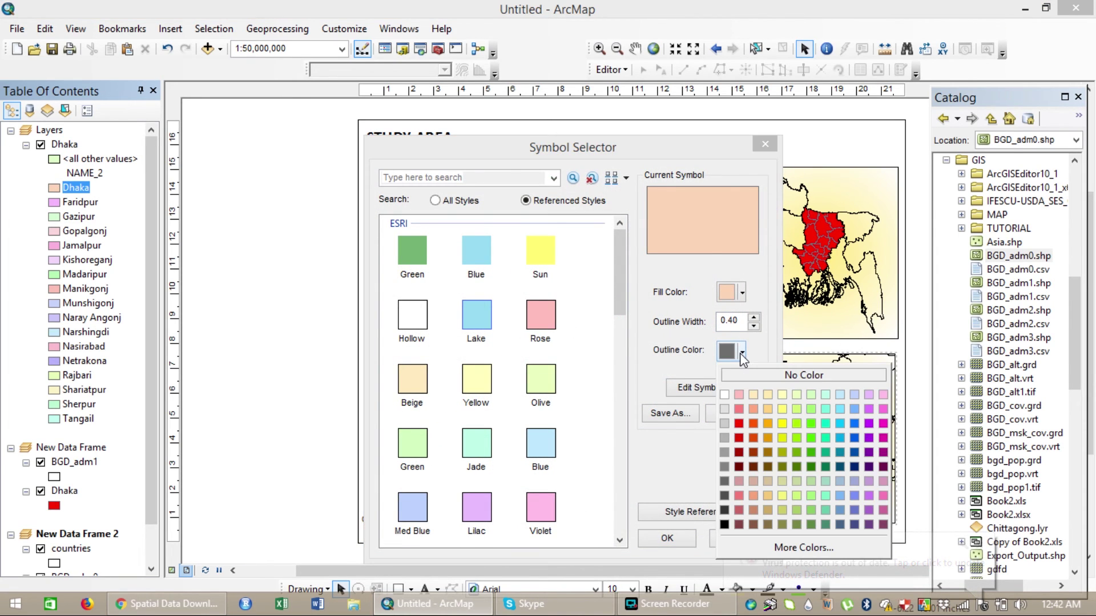
click(724, 523)
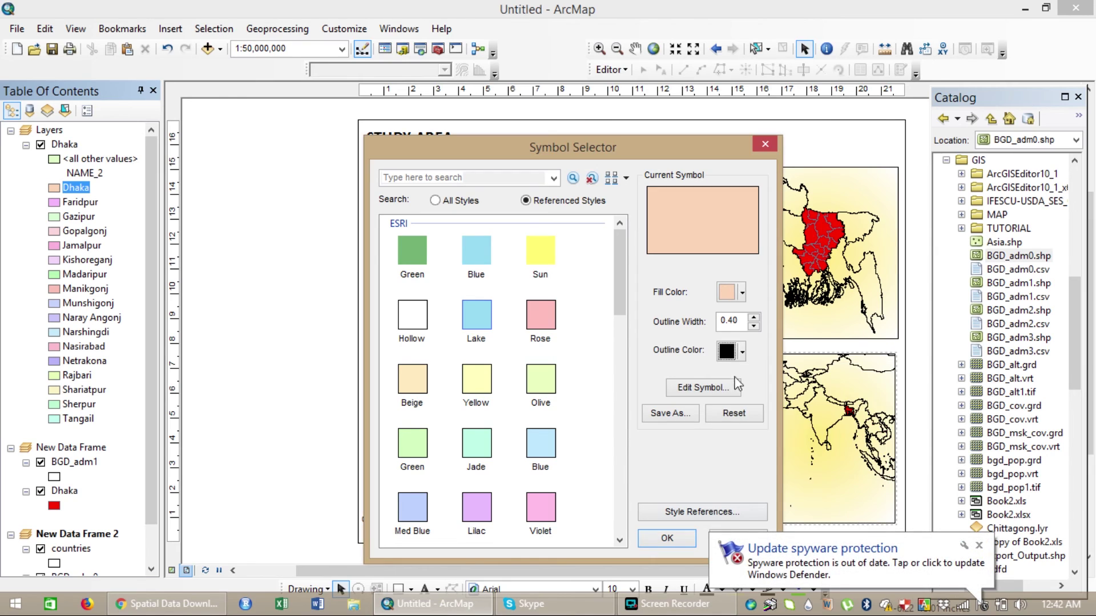
click(754, 318)
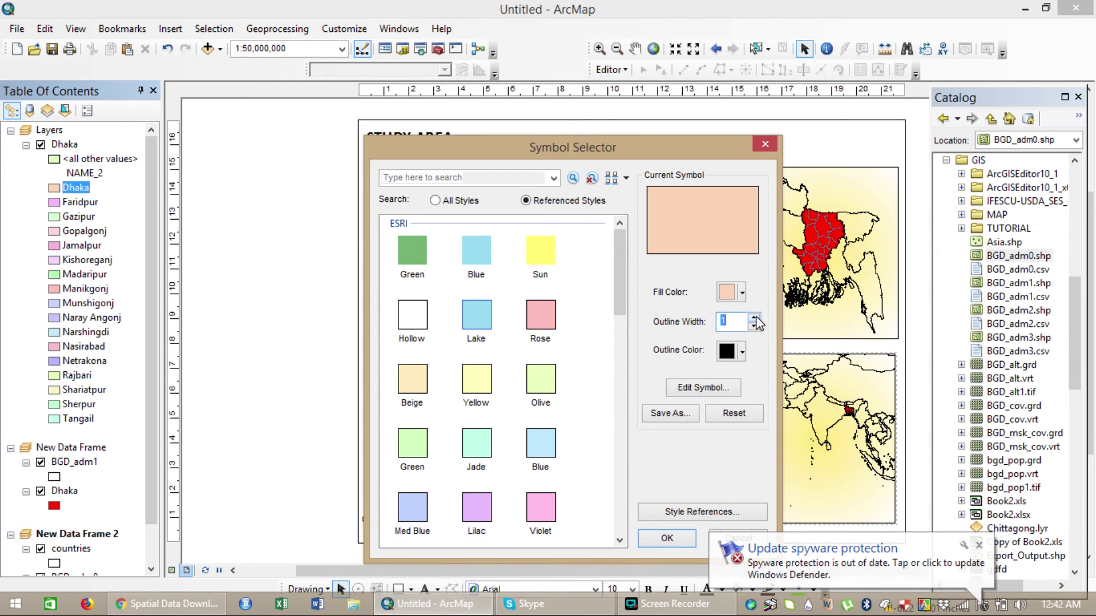
click(656, 534)
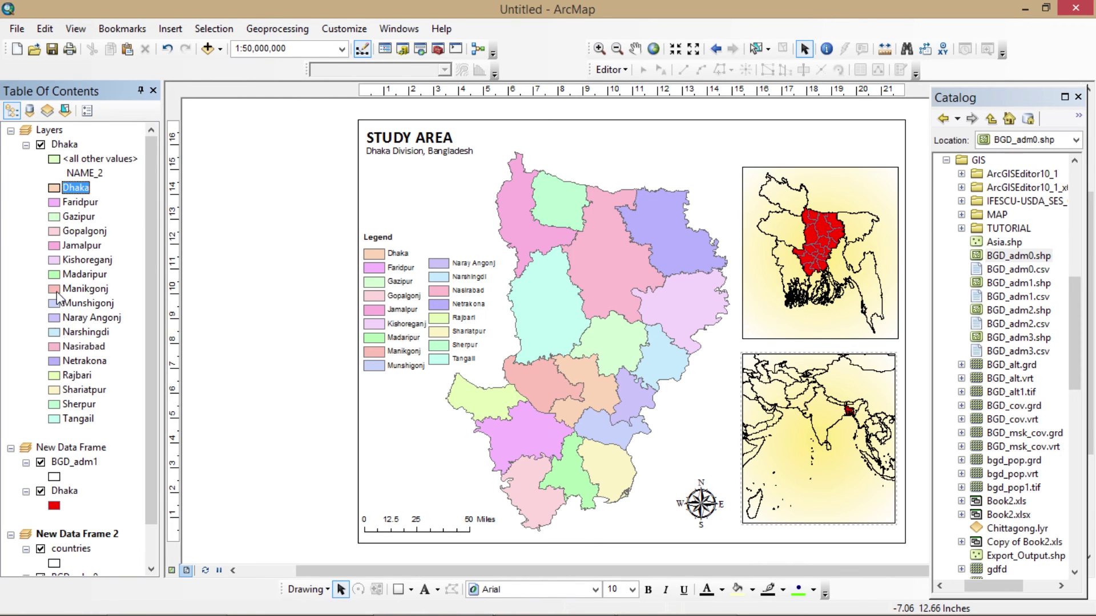
Step: Give the Faridpur district symbol a black outline with width 1
double_click(55, 202)
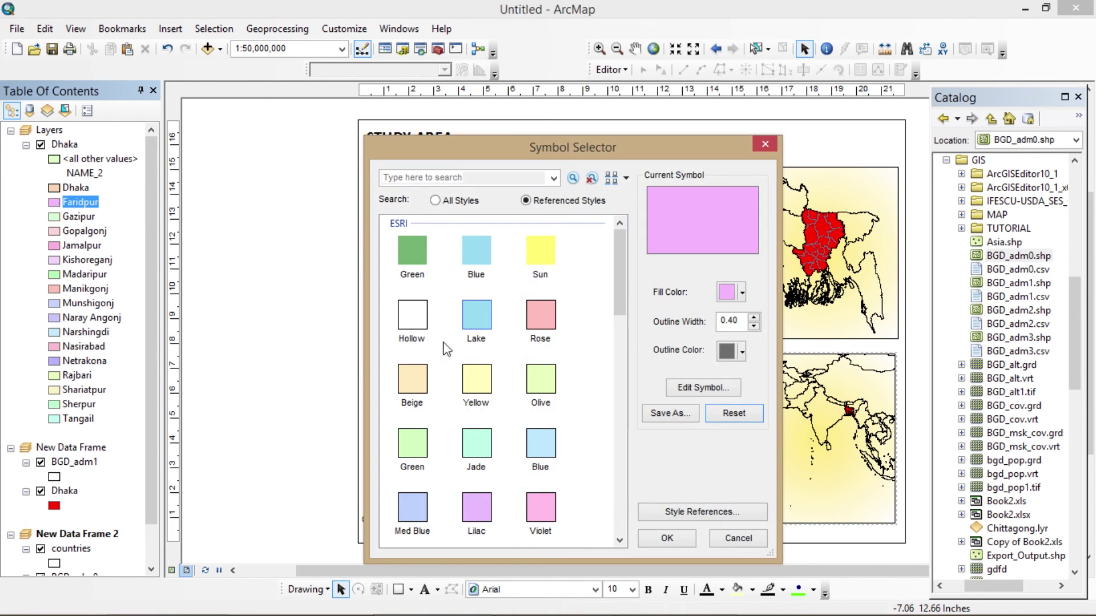
click(739, 353)
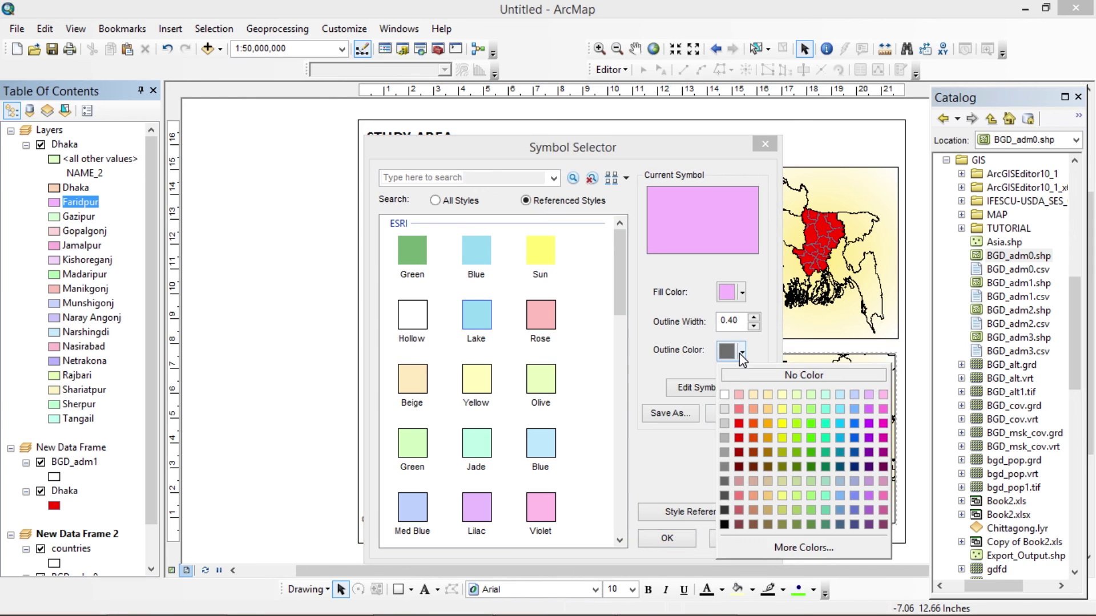
click(724, 524)
click(754, 317)
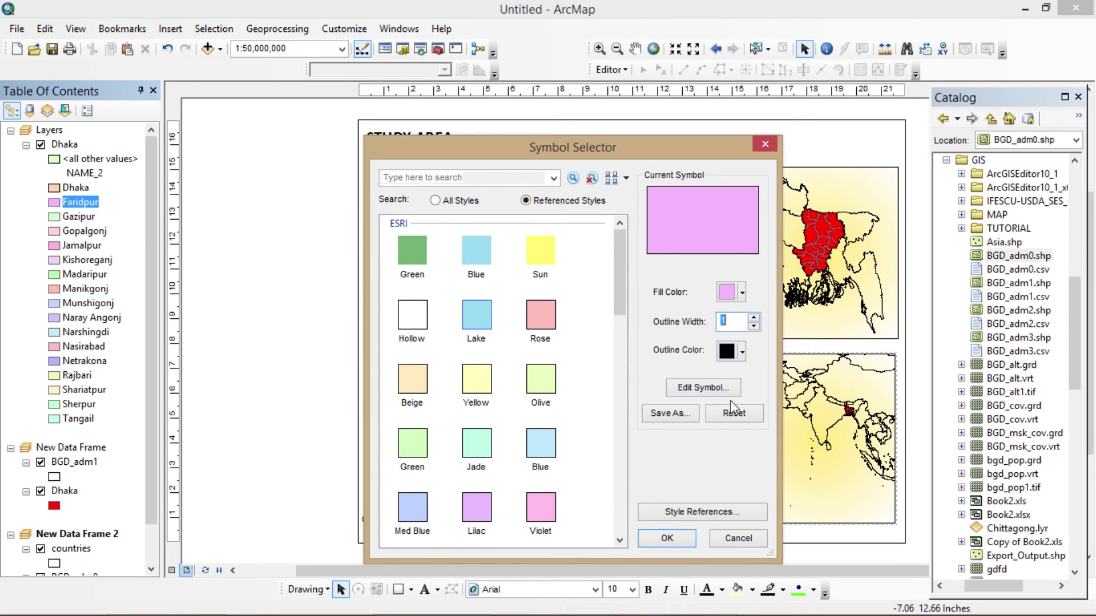
click(667, 538)
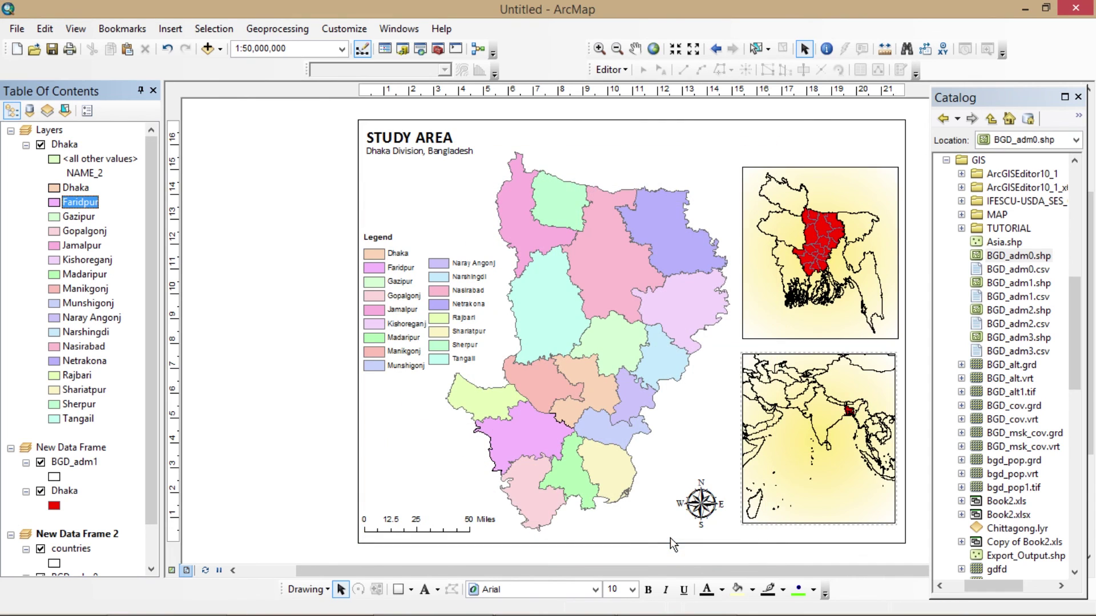
Step: Export the map layout to the Desktop as a 300 dpi PNG image named Dhaka1
click(14, 32)
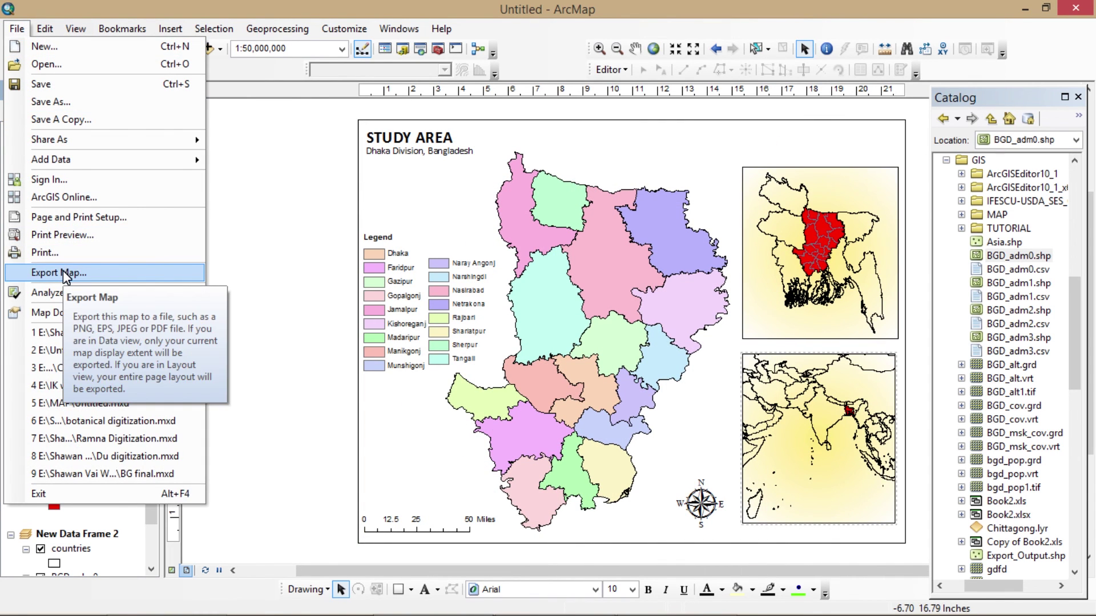
click(62, 272)
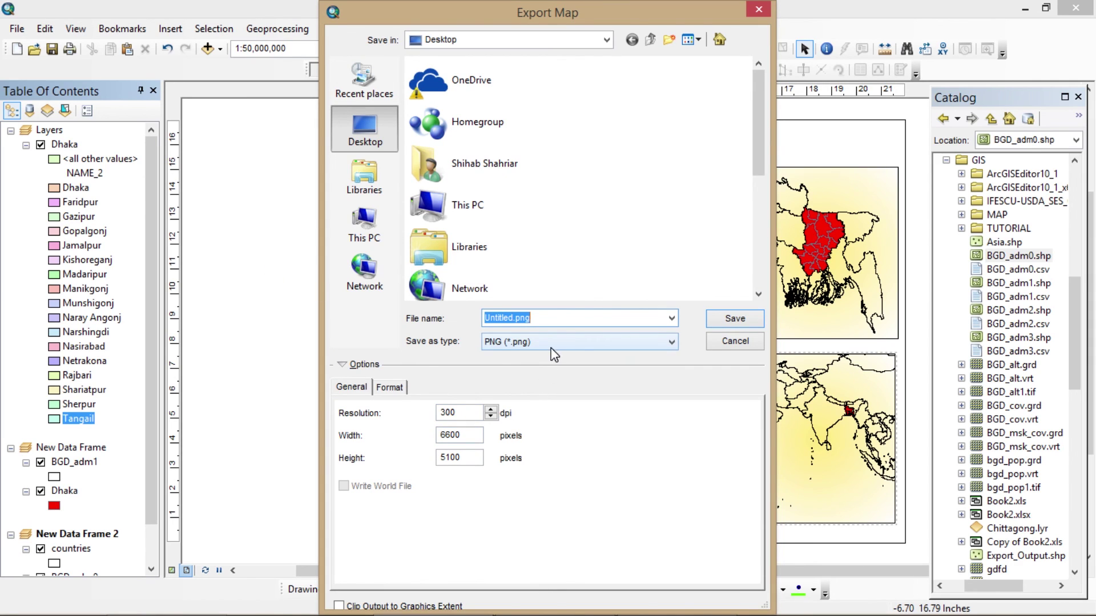
key(BackSpace)
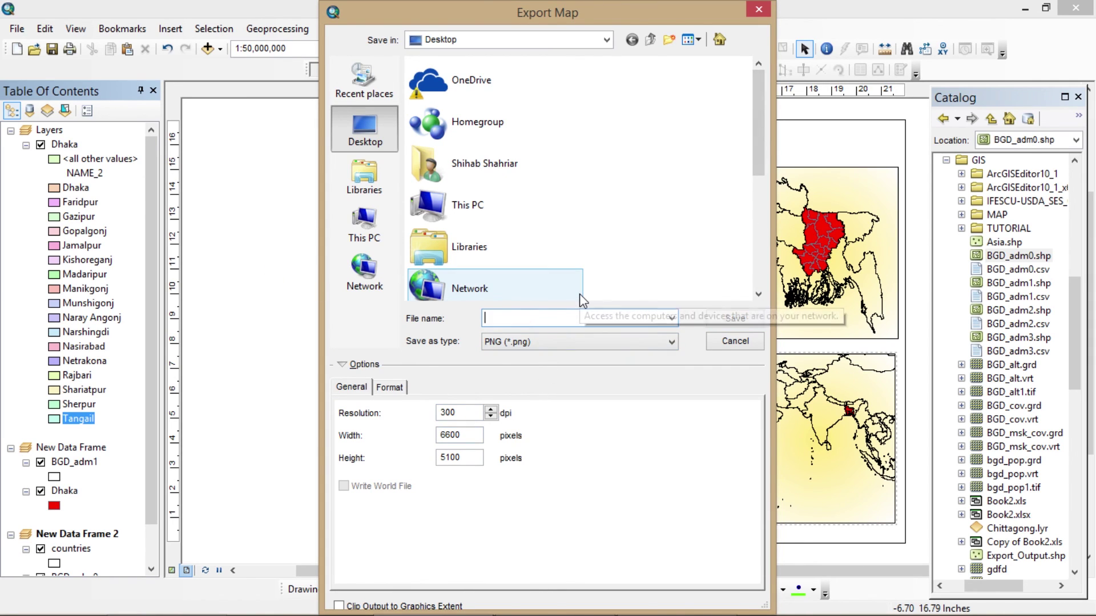
text(D)
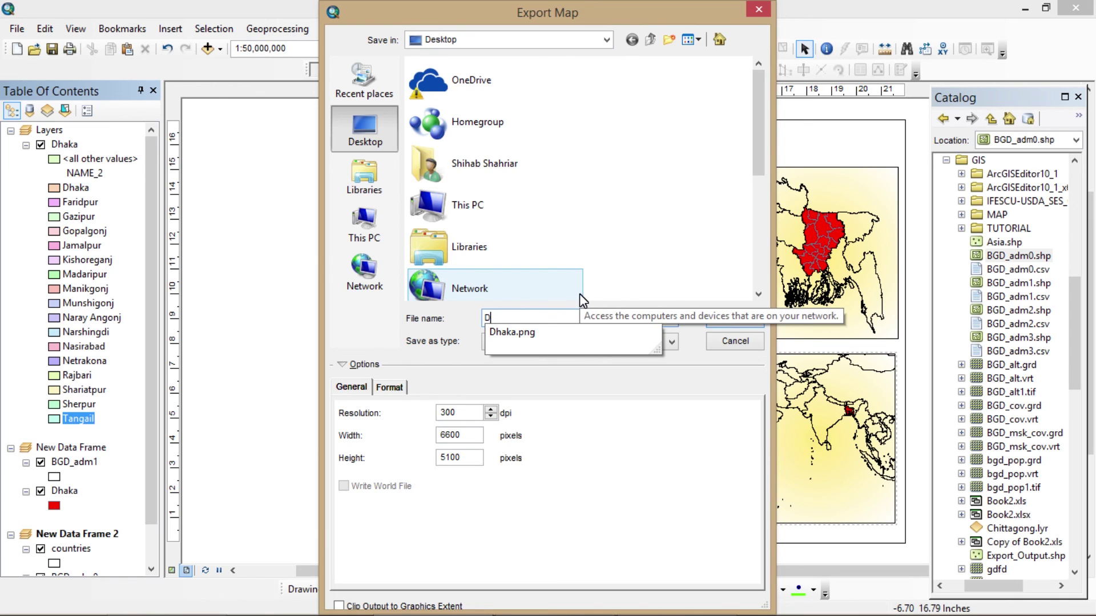
text(haa)
key(BackSpace)
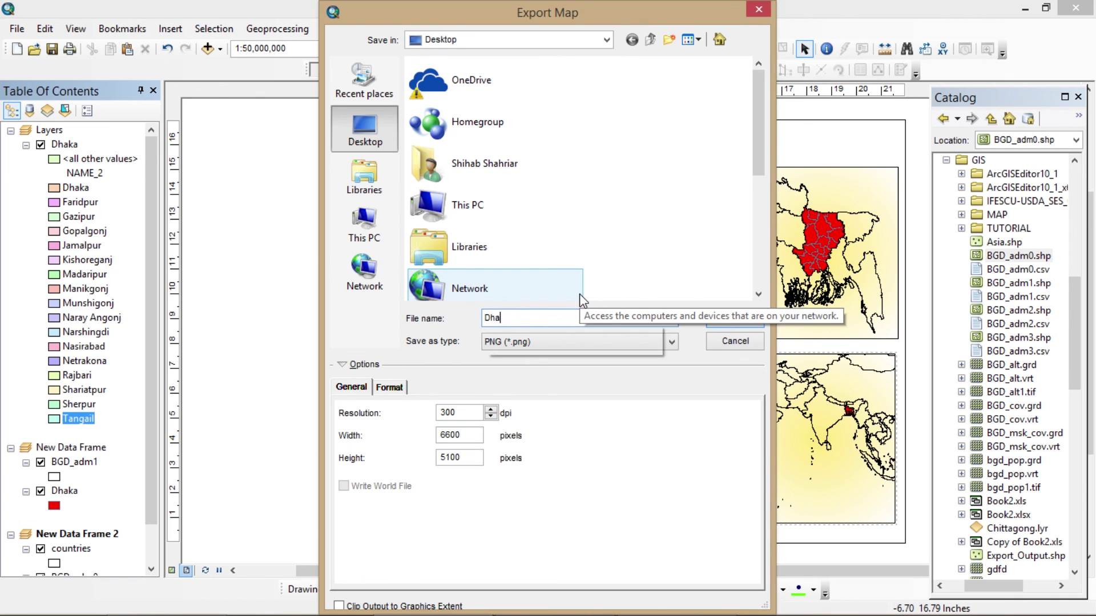
text(ka)
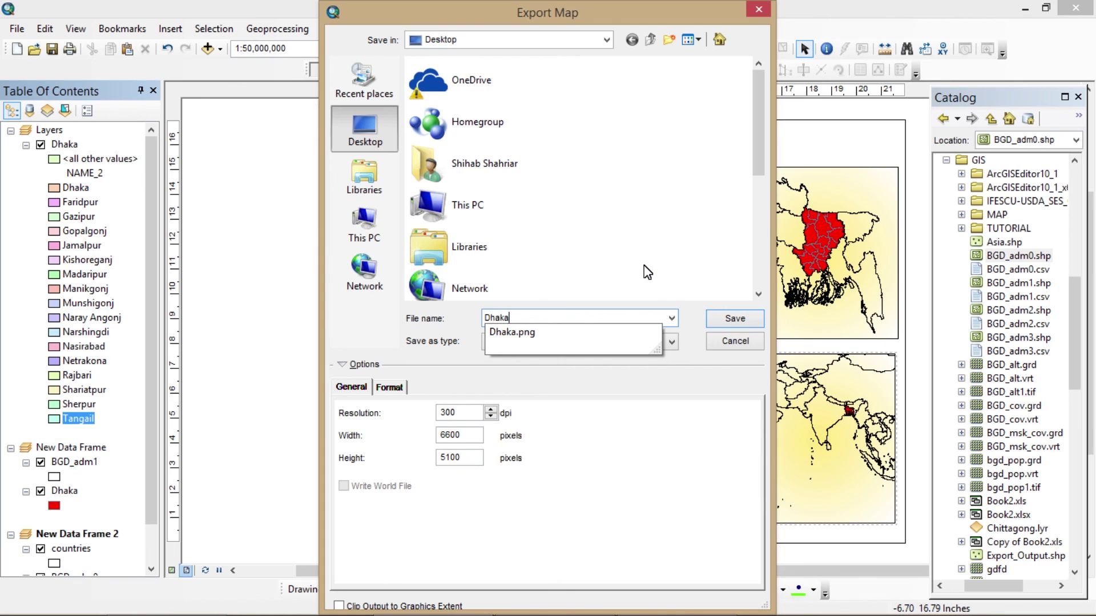
text(1)
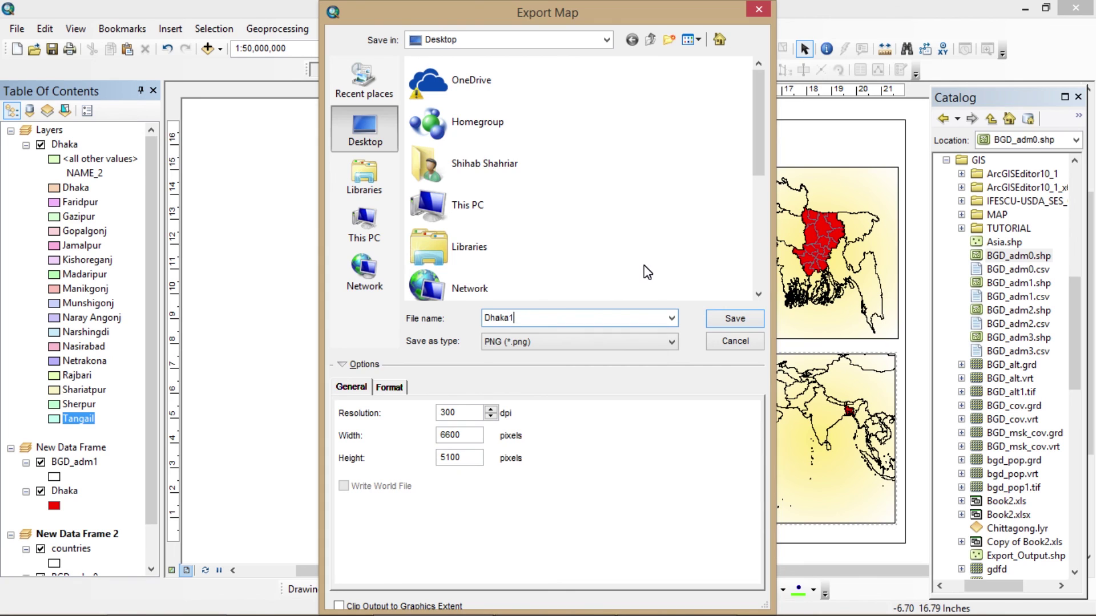
click(730, 322)
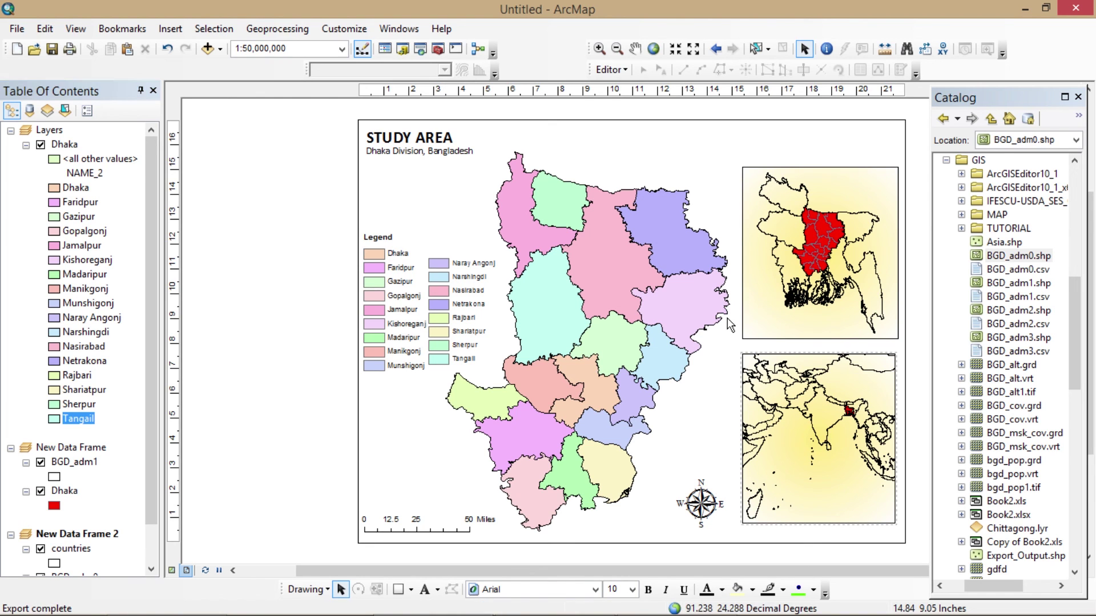
Step: Minimize the ArcMap and browser windows and open the exported Dhaka1.png from the desktop in Windows Photo Viewer
click(1025, 9)
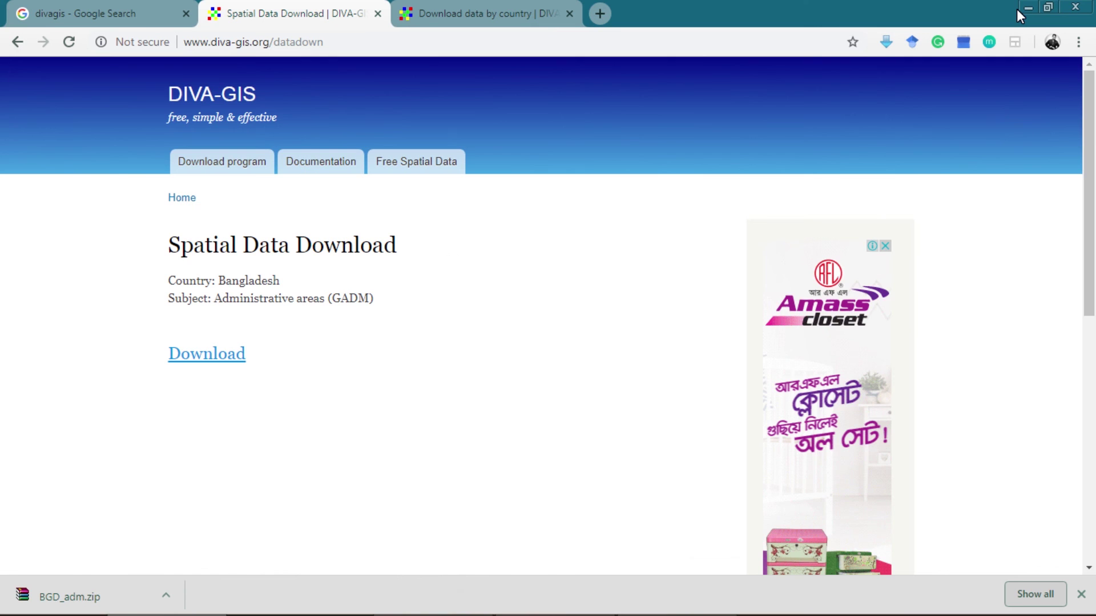
click(1027, 8)
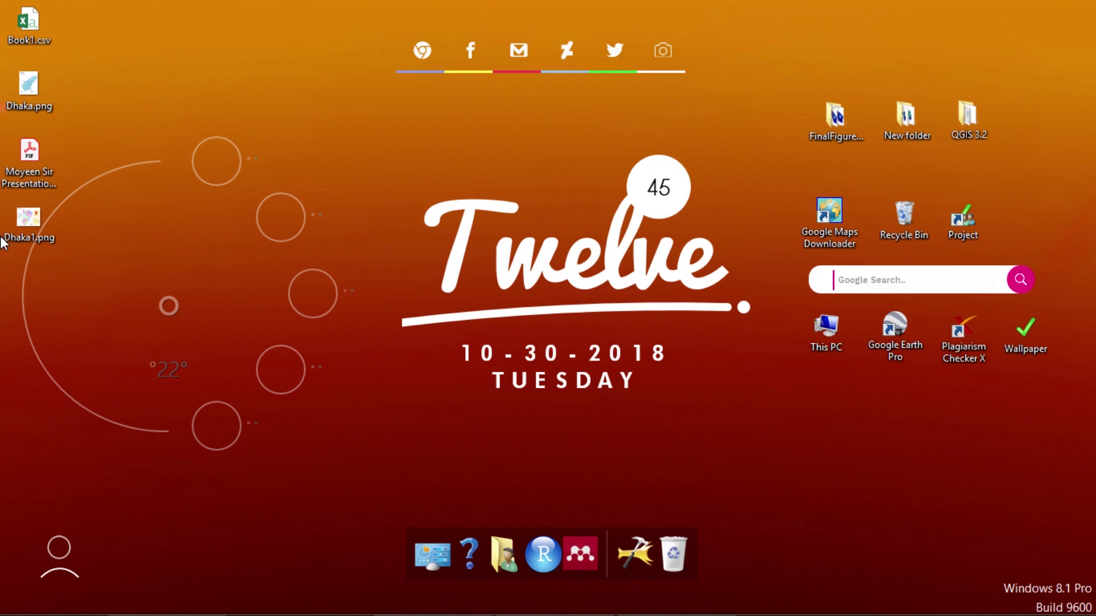
double_click(19, 225)
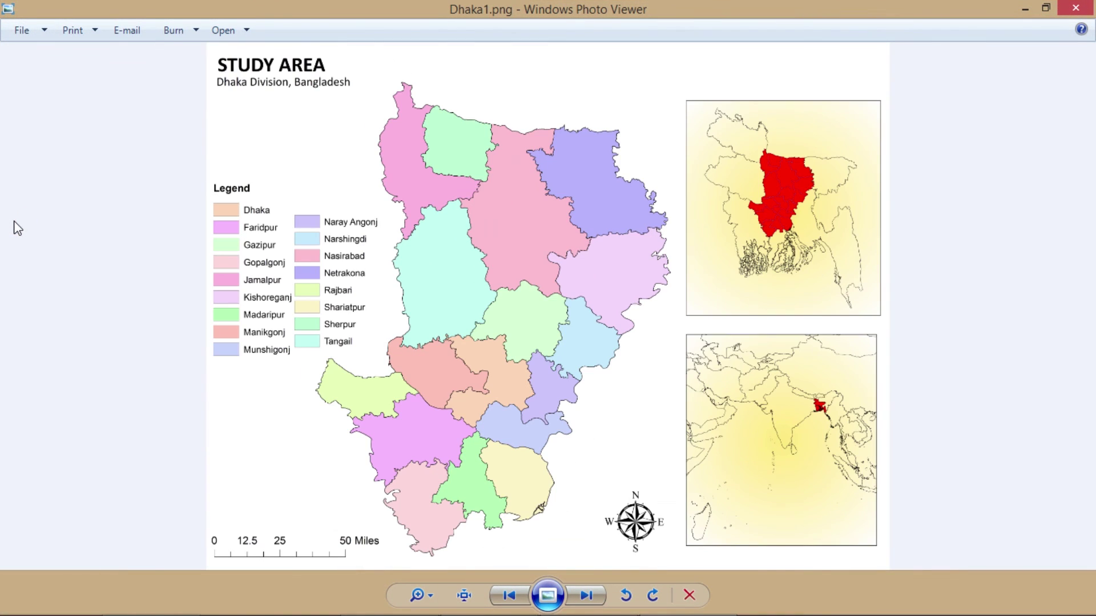